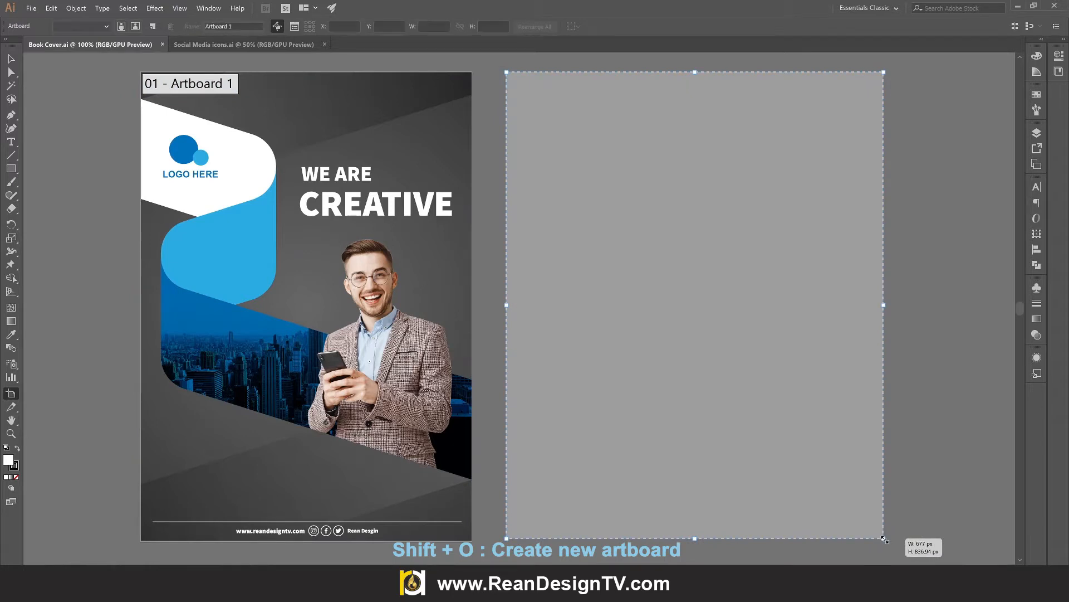
Set the new artboard to A4 portrait and move it beside the finished cover so the two artboards do not overlap.
{"action": "left_click", "coordinate": [107, 25]}
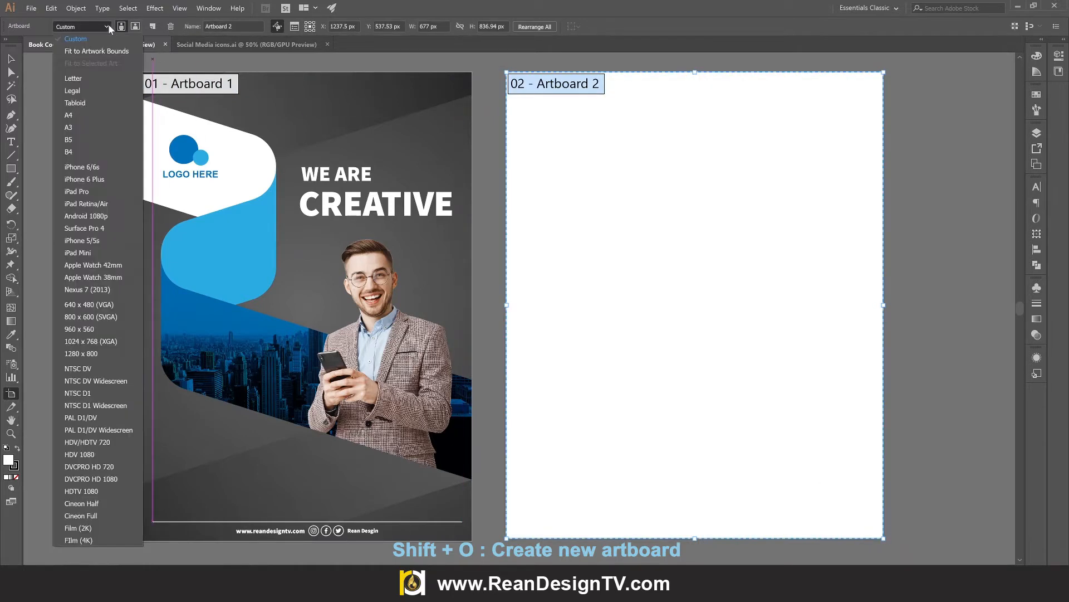
{"action": "left_click", "coordinate": [69, 115]}
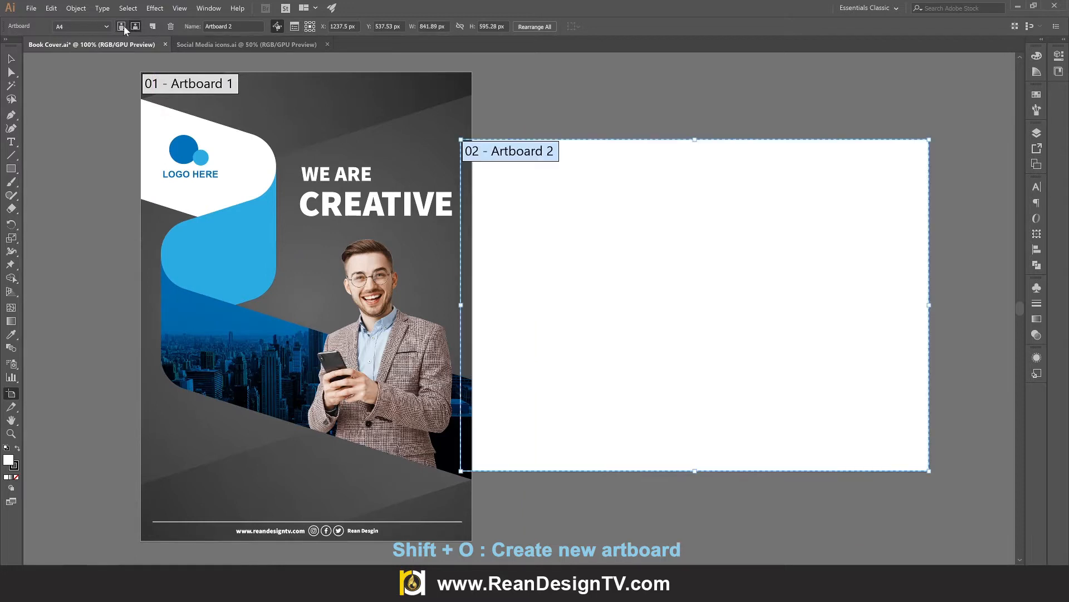
{"action": "left_click", "coordinate": [122, 25]}
{"action": "left_click_drag", "start_coordinate": [662, 290], "coordinate": [678, 270]}
{"action": "left_click", "coordinate": [11, 59]}
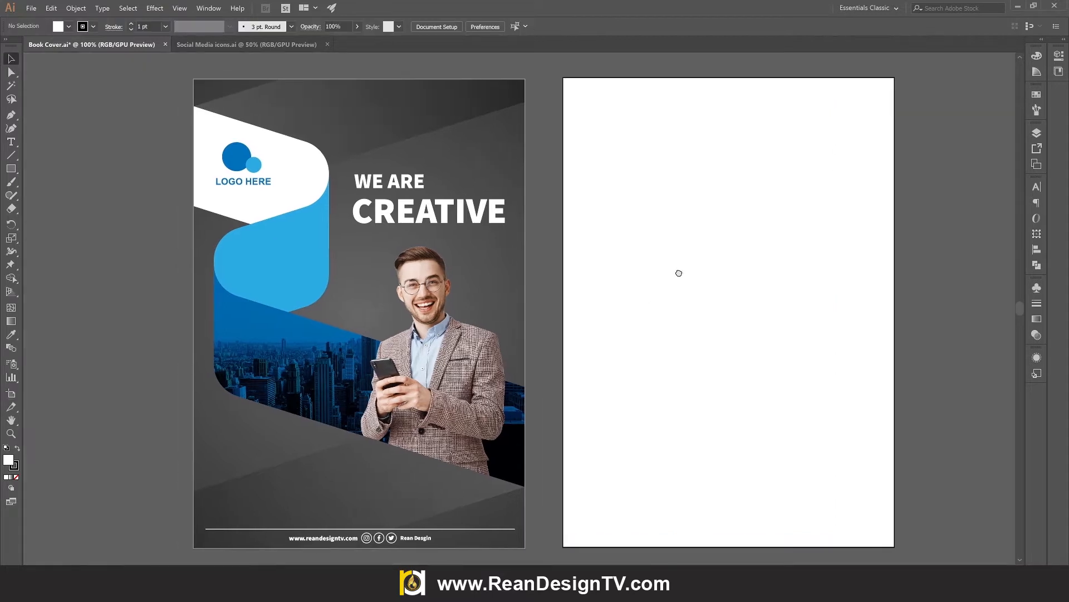
Adopt the fill of the cover's light blue ribbon block as the current colour, leaving nothing selected.
{"action": "left_click", "coordinate": [407, 138]}
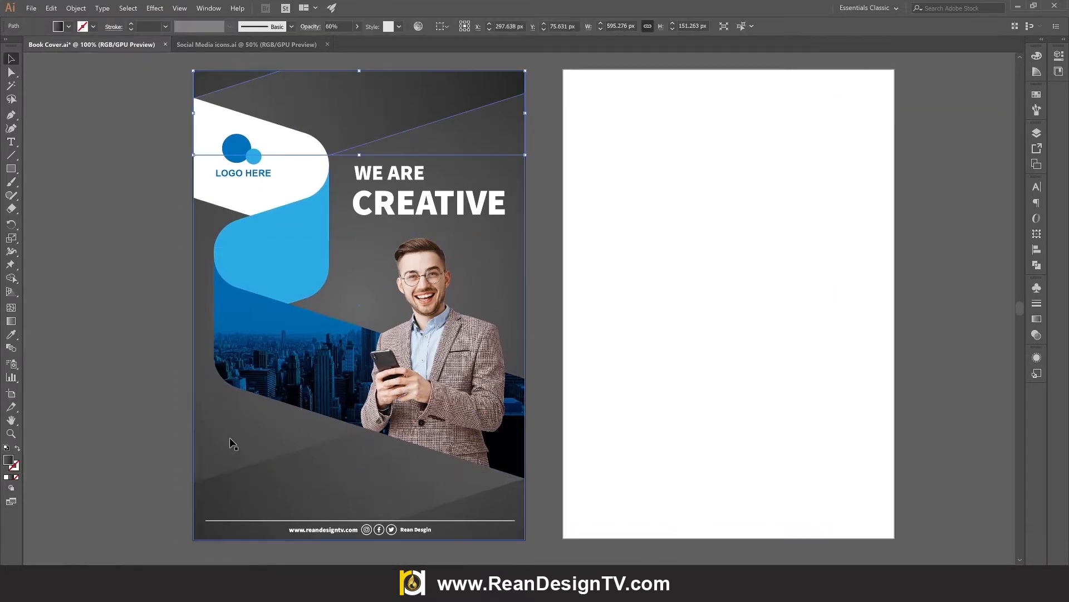
{"action": "left_click", "coordinate": [229, 417]}
{"action": "left_click_drag", "start_coordinate": [799, 315], "coordinate": [746, 308]}
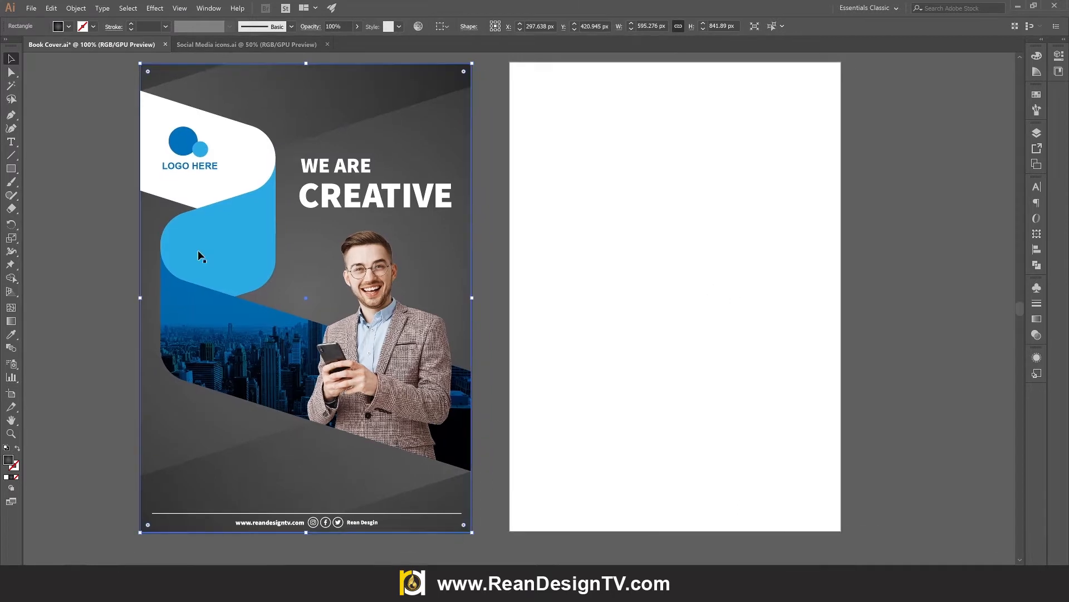
{"action": "left_click", "coordinate": [200, 255]}
{"action": "left_click", "coordinate": [759, 306]}
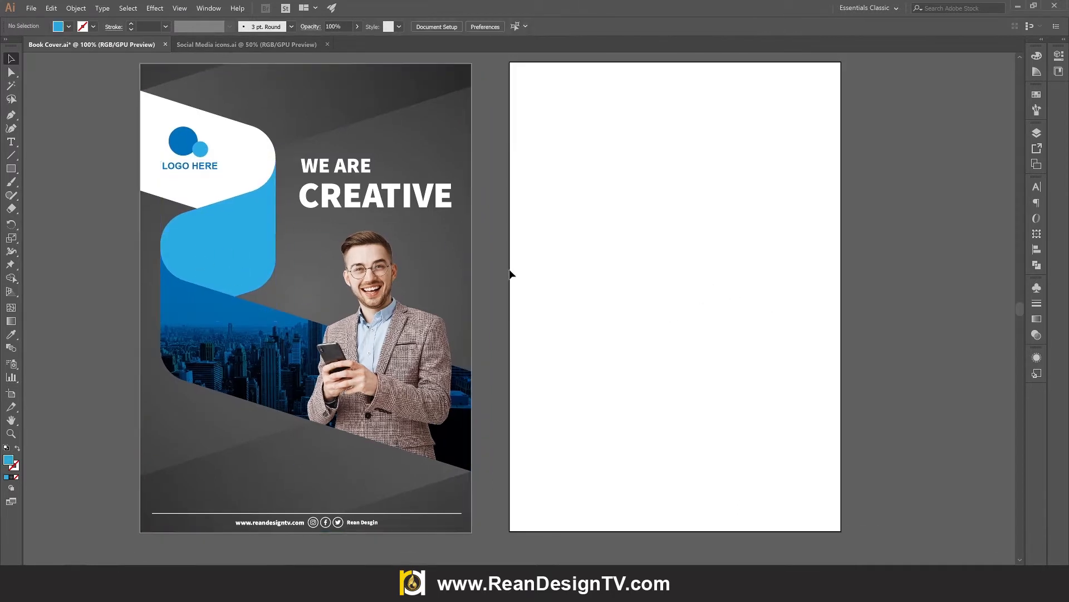
Draw a light blue rectangle about 207 by 183 px over the cover's light blue ribbon block and move it horizontally clear of it.
{"action": "scroll", "coordinate": [139, 279], "scroll_direction": "up", "scroll_amount": 1}
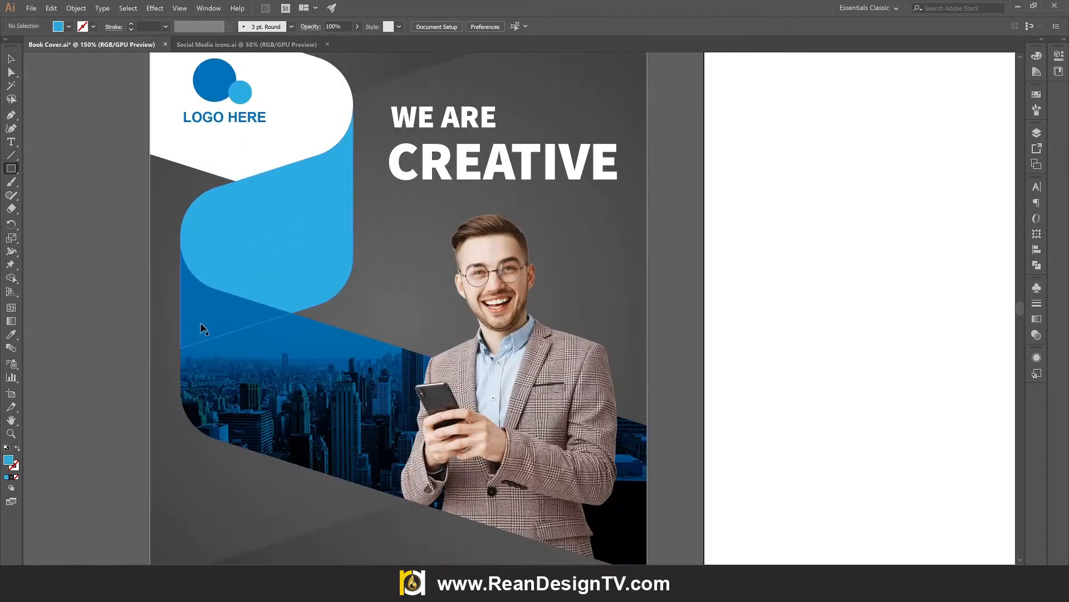
{"action": "left_click_drag", "start_coordinate": [179, 348], "coordinate": [346, 217]}
{"action": "key", "text": "ctrl+z"}
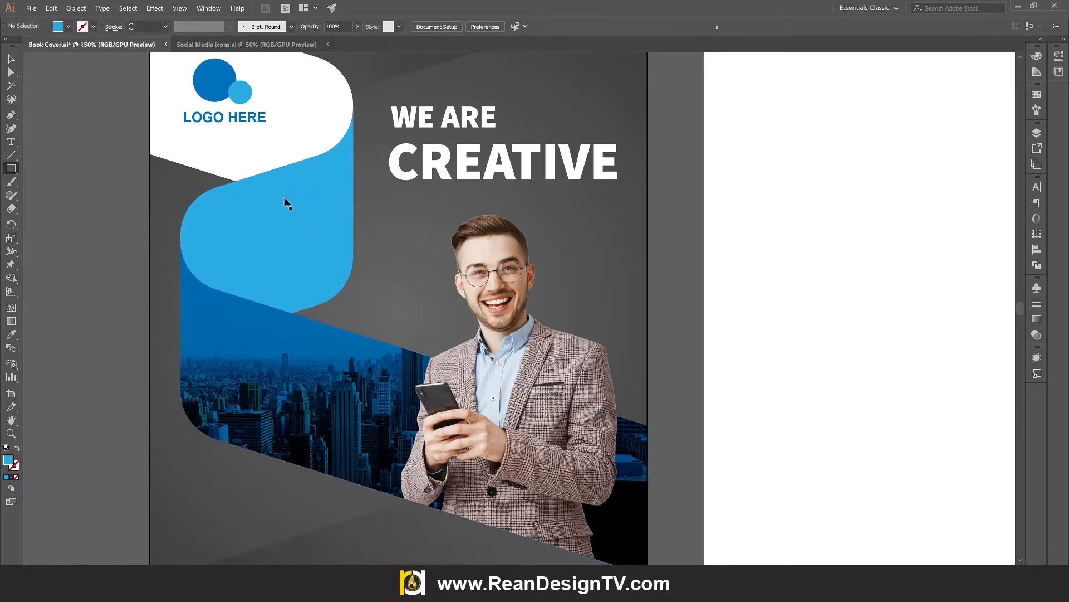
{"action": "left_click", "coordinate": [11, 59]}
{"action": "mouse_move", "coordinate": [353, 149]}
{"action": "left_mouse_down"}
{"action": "mouse_move", "coordinate": [317, 250]}
{"action": "mouse_move", "coordinate": [275, 287]}
{"action": "mouse_move", "coordinate": [223, 309]}
{"action": "mouse_move", "coordinate": [181, 301]}
{"action": "left_mouse_up"}
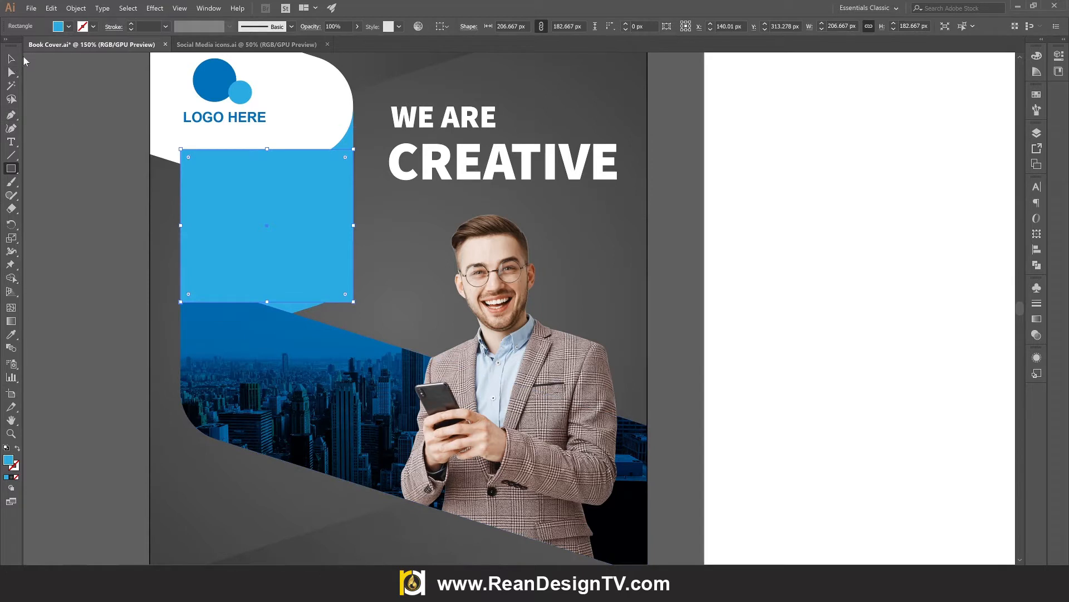
{"action": "left_click", "coordinate": [11, 58]}
{"action": "left_click_drag", "start_coordinate": [326, 229], "coordinate": [502, 230]}
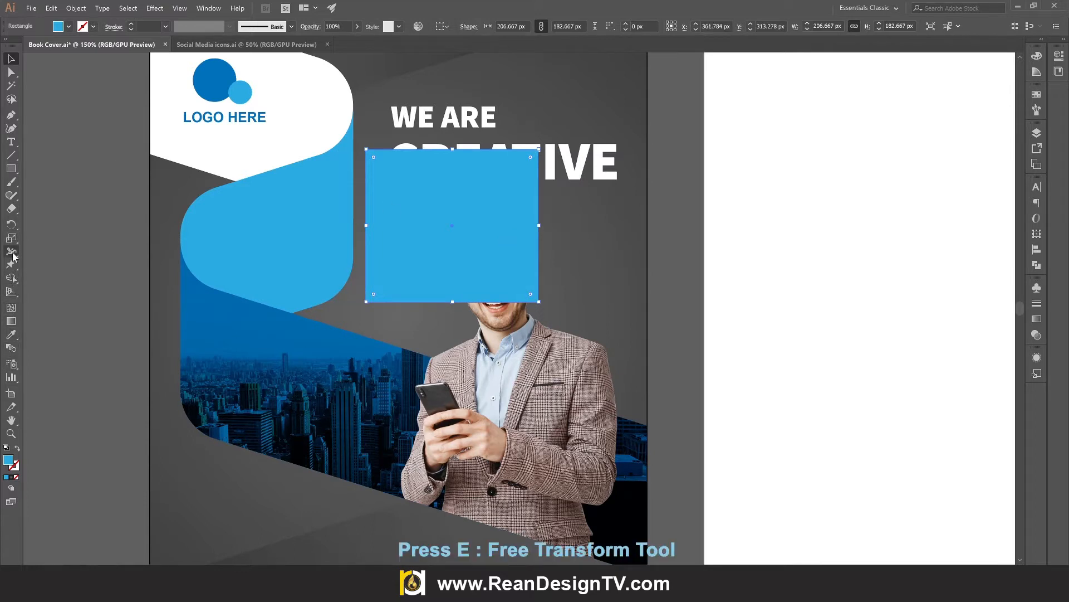
Shear the rectangle vertically with Free Transform, raising its right side about 50 px to form a slanted parallelogram.
{"action": "key", "text": "e"}
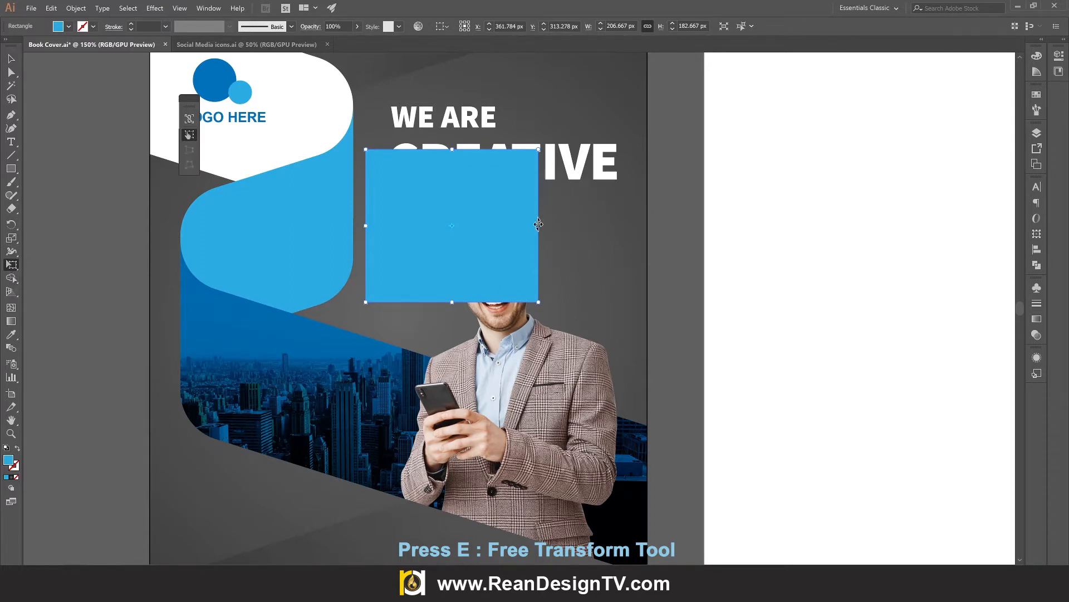
{"action": "left_click_drag", "start_coordinate": [538, 224], "coordinate": [538, 183]}
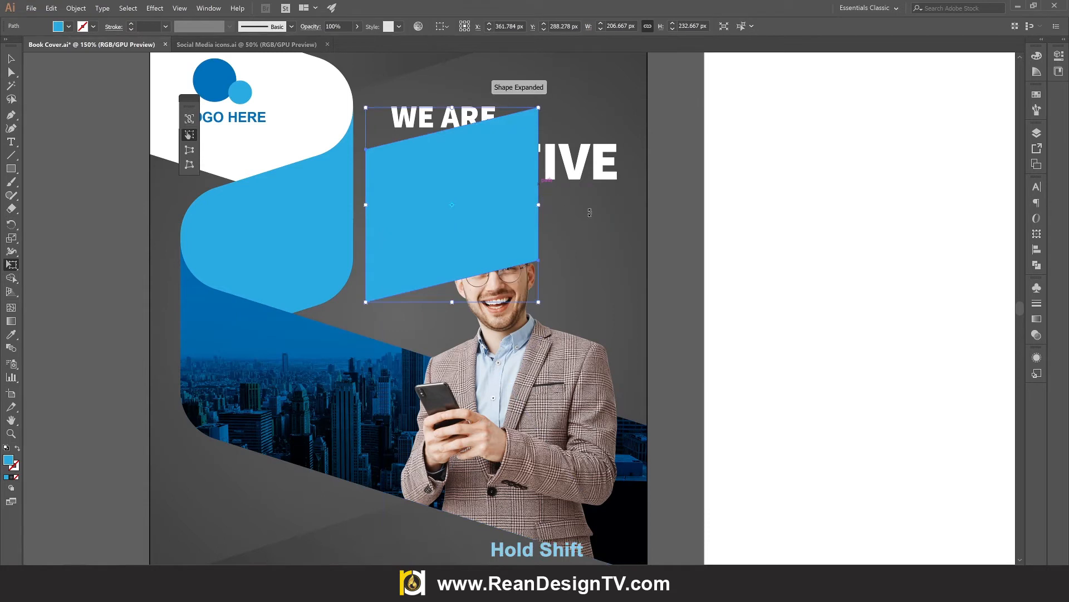
{"action": "left_click", "coordinate": [10, 61]}
Move the blue parallelogram from the cover onto the blank A4 artboard.
{"action": "scroll", "coordinate": [467, 217], "scroll_direction": "up", "scroll_amount": 2}
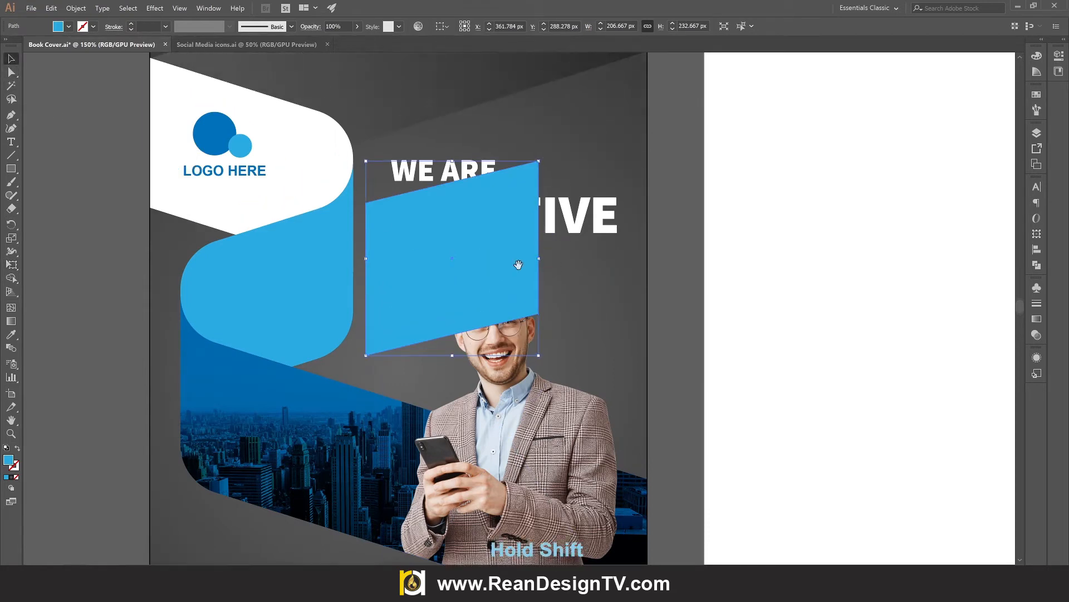
{"action": "scroll", "coordinate": [517, 263], "scroll_direction": "right", "scroll_amount": 2}
{"action": "left_click_drag", "start_coordinate": [411, 269], "coordinate": [790, 265]}
{"action": "scroll", "coordinate": [717, 273], "scroll_direction": "right", "scroll_amount": 2}
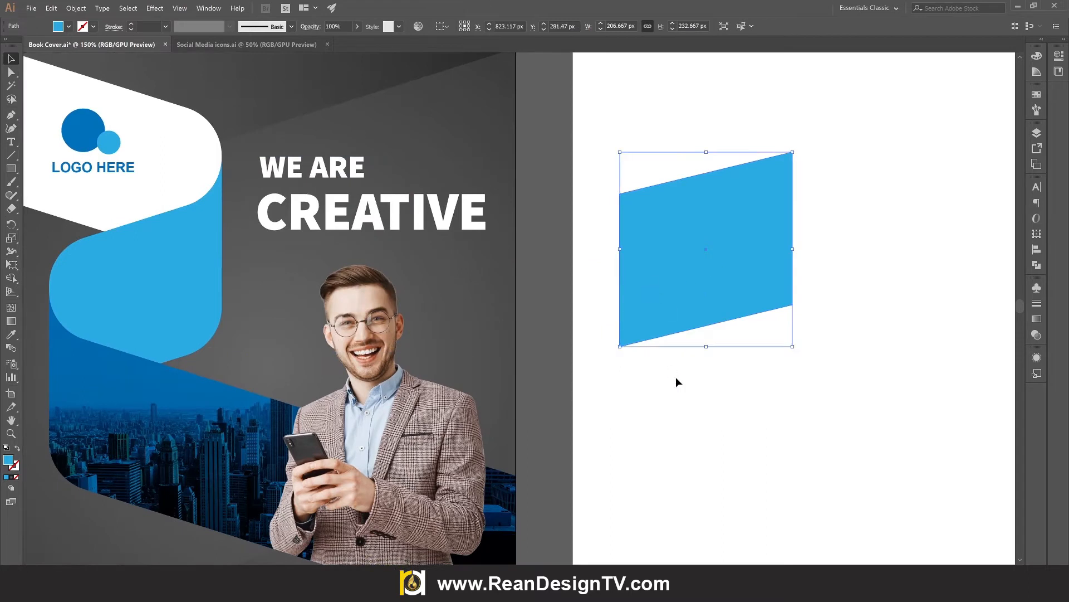
Round only the parallelogram's upper-left corner with a 60 px radius.
{"action": "left_click", "coordinate": [683, 267]}
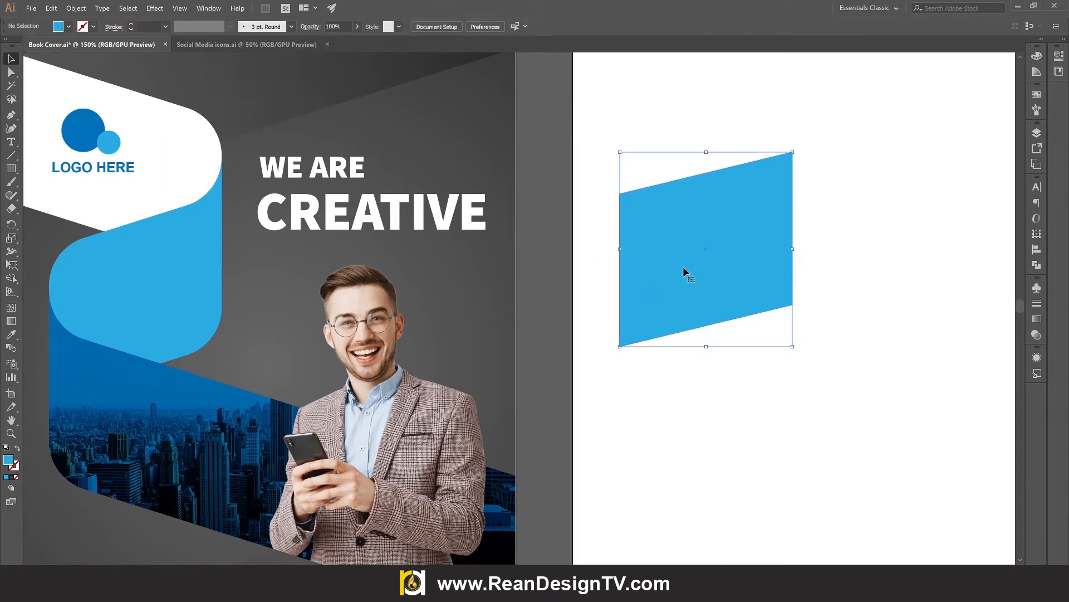
{"action": "left_click", "coordinate": [11, 72]}
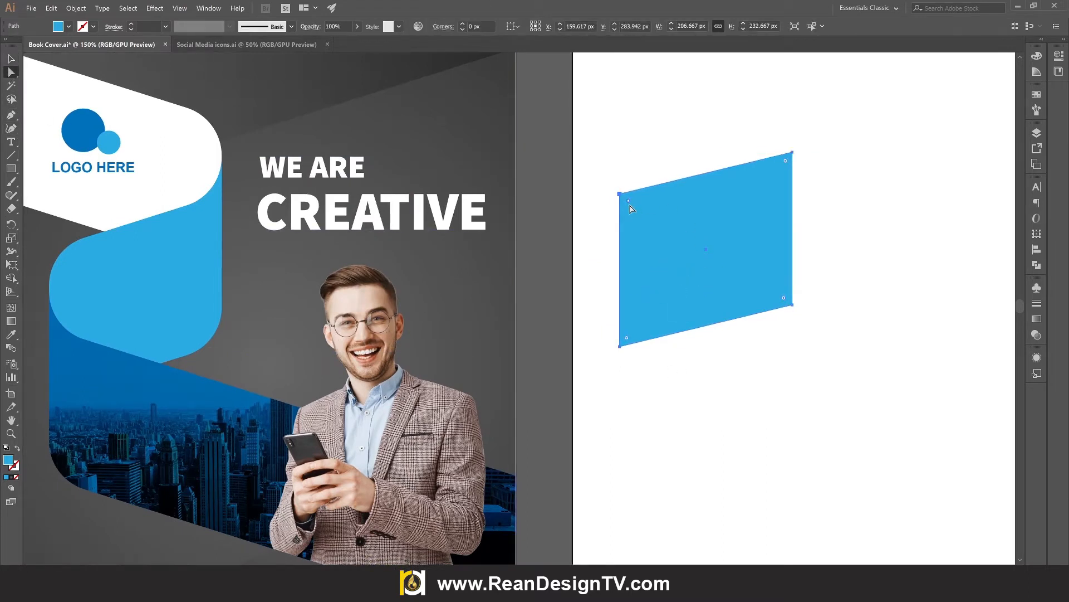
{"action": "left_click_drag", "start_coordinate": [629, 205], "coordinate": [666, 250]}
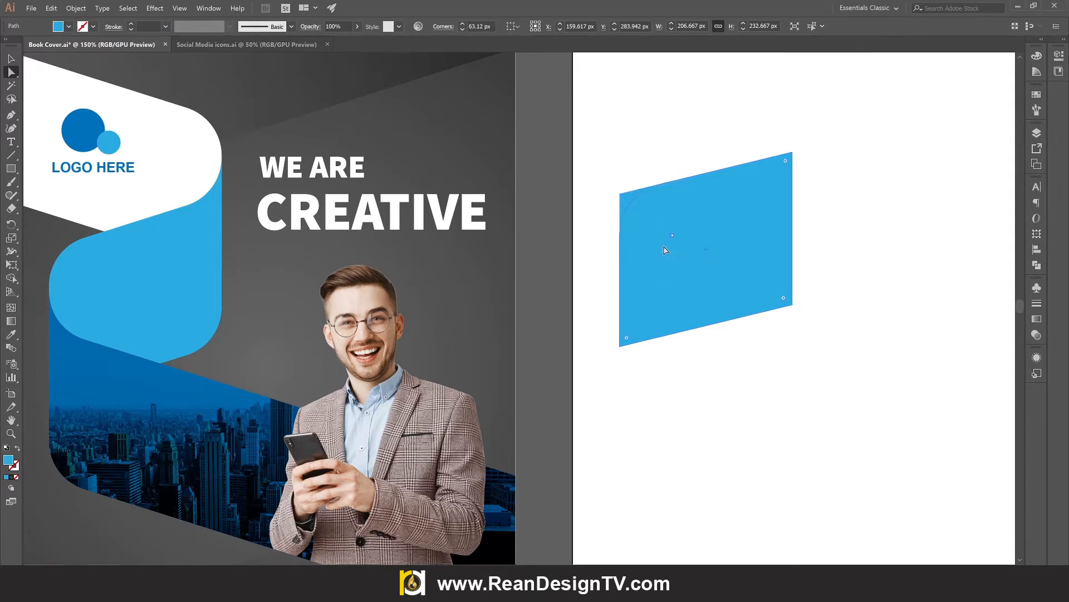
{"action": "left_click", "coordinate": [491, 25]}
{"action": "type", "text": "60"}
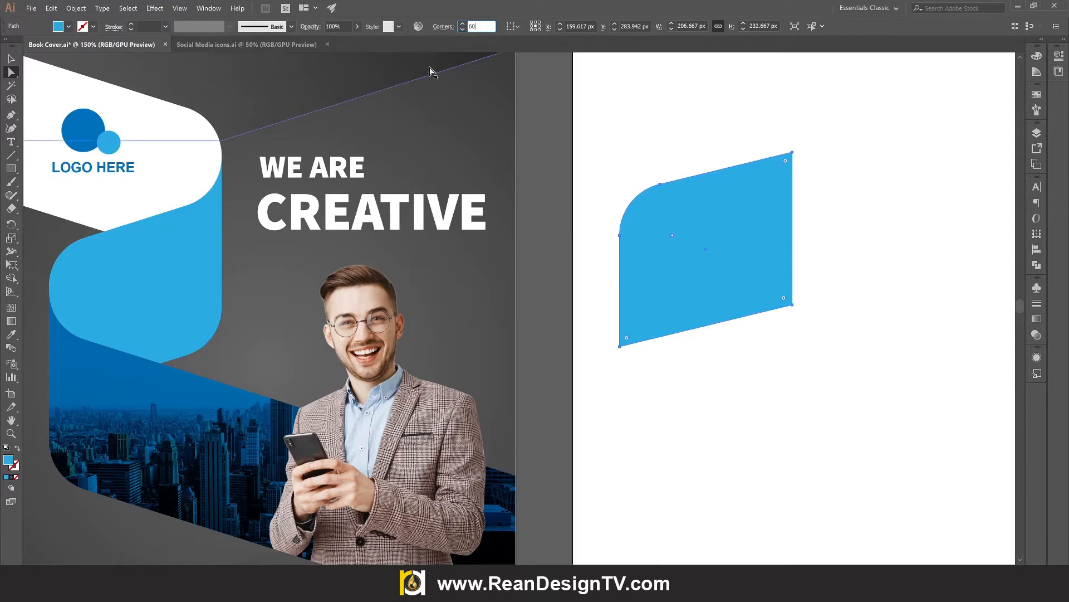
{"action": "left_click", "coordinate": [11, 59]}
{"action": "left_click", "coordinate": [572, 150]}
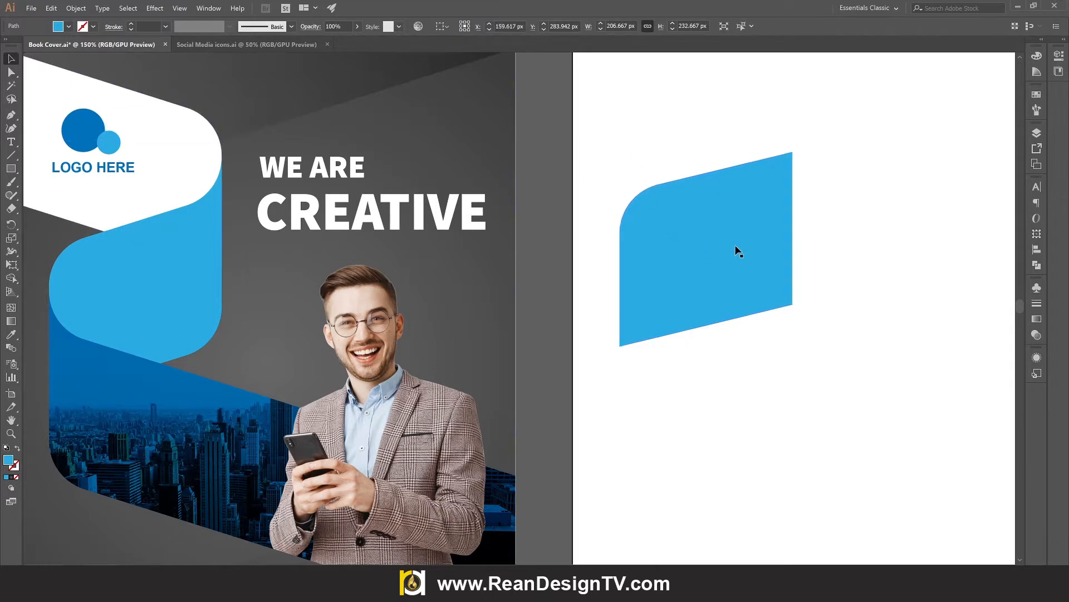
Round the parallelogram's lower-right corner with a 60 px radius and deselect the shape.
{"action": "left_click", "coordinate": [727, 252]}
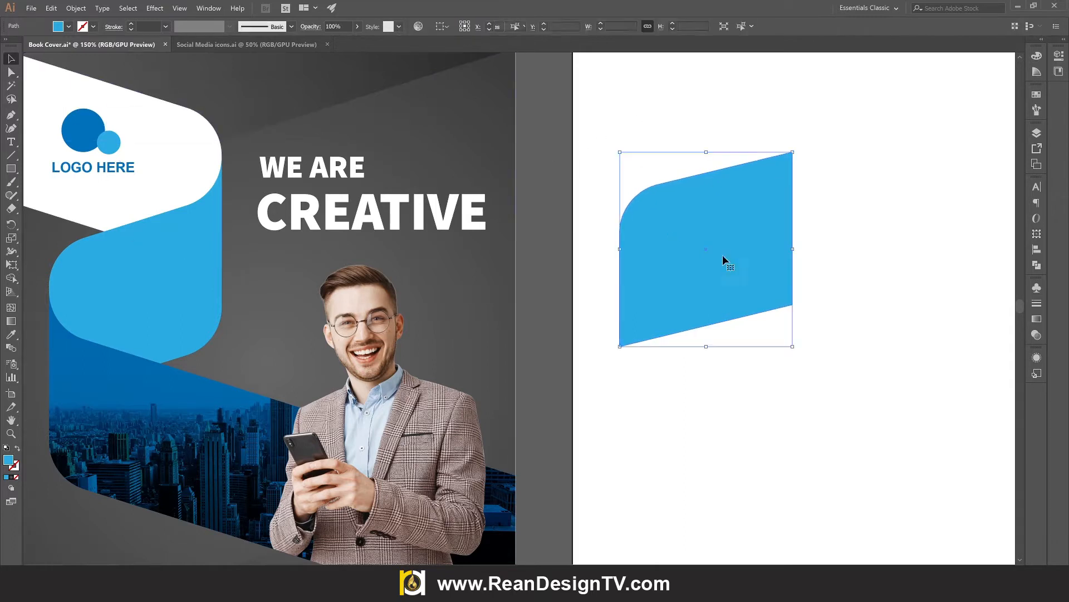
{"action": "left_click", "coordinate": [11, 72]}
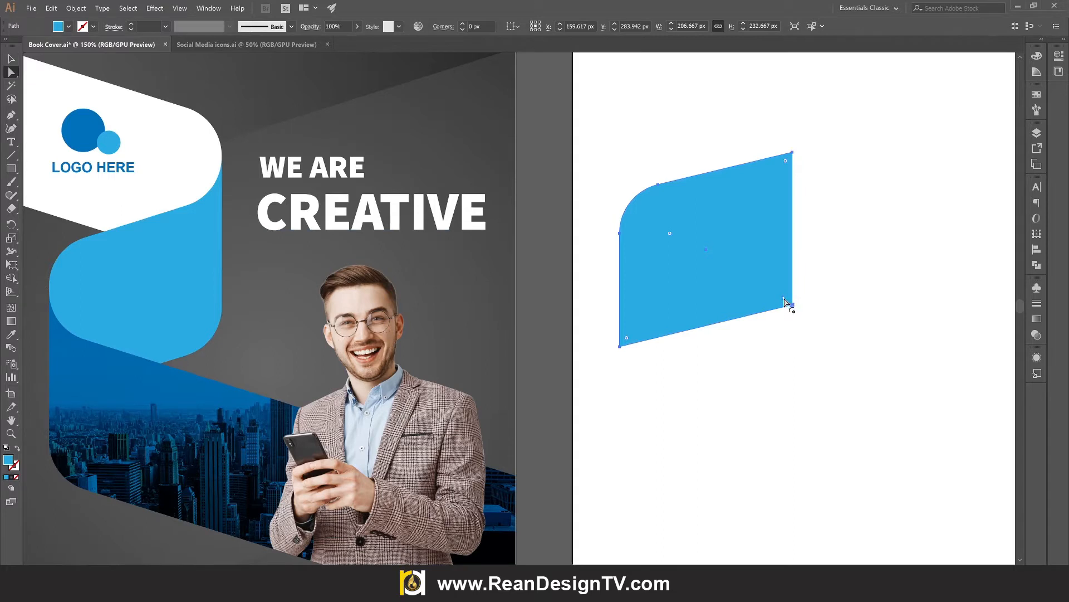
{"action": "left_click_drag", "start_coordinate": [784, 301], "coordinate": [745, 241]}
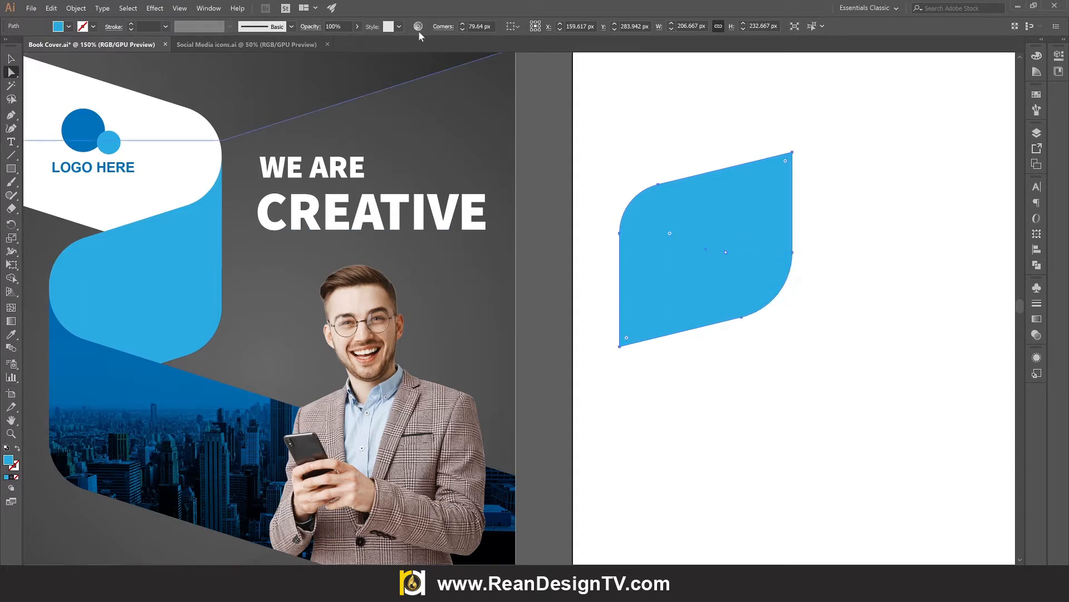
{"action": "left_click", "coordinate": [491, 26]}
{"action": "type", "text": "60"}
{"action": "key", "text": "Return"}
{"action": "left_click", "coordinate": [868, 183]}
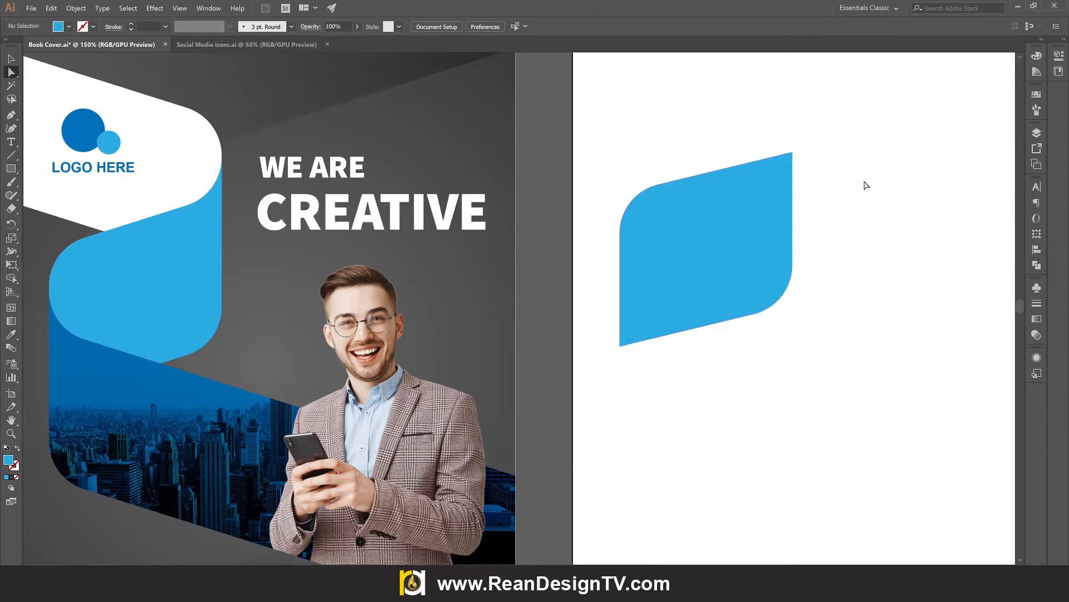
Duplicate the rounded blue shape straight above the original, leaving a small gap between the two.
{"action": "left_click", "coordinate": [12, 60]}
{"action": "scroll", "coordinate": [606, 212], "scroll_direction": "up", "scroll_amount": 1}
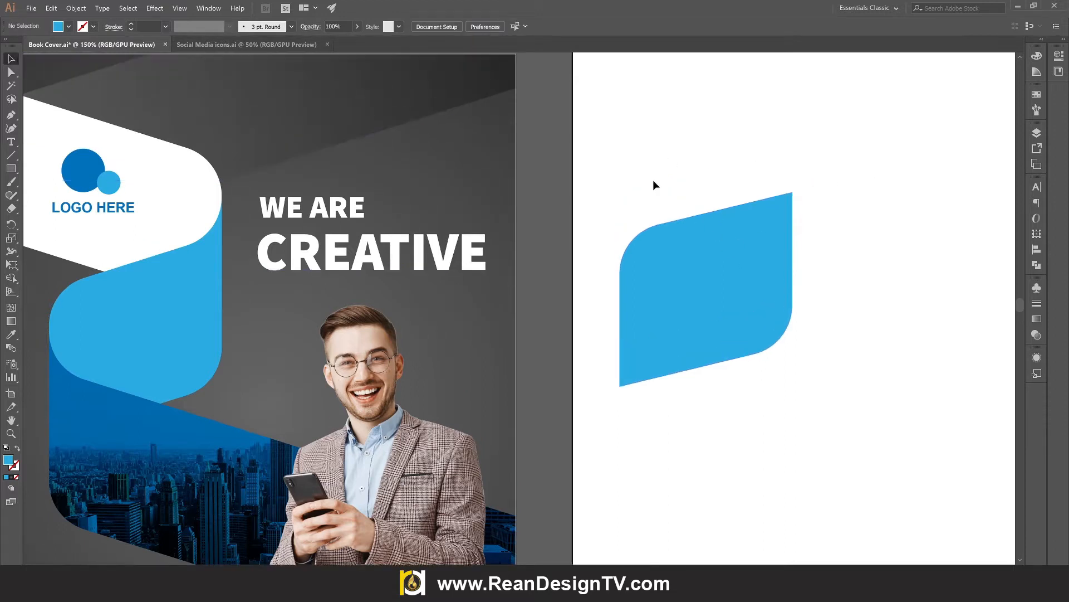
{"action": "left_click", "coordinate": [722, 276]}
{"action": "left_click", "coordinate": [693, 102]}
{"action": "scroll", "coordinate": [711, 235], "scroll_direction": "up", "scroll_amount": 1}
{"action": "left_click_drag", "start_coordinate": [722, 342], "coordinate": [722, 154]}
Move the upper copy straight down until its slanted lower edge meets the lower shape's slanted upper edge exactly.
{"action": "key", "text": "ctrl+plus"}
{"action": "key", "text": "ctrl+plus"}
{"action": "key", "text": "ctrl+plus"}
{"action": "key", "text": "ctrl+plus"}
{"action": "scroll", "coordinate": [678, 214], "scroll_direction": "down", "scroll_amount": 1}
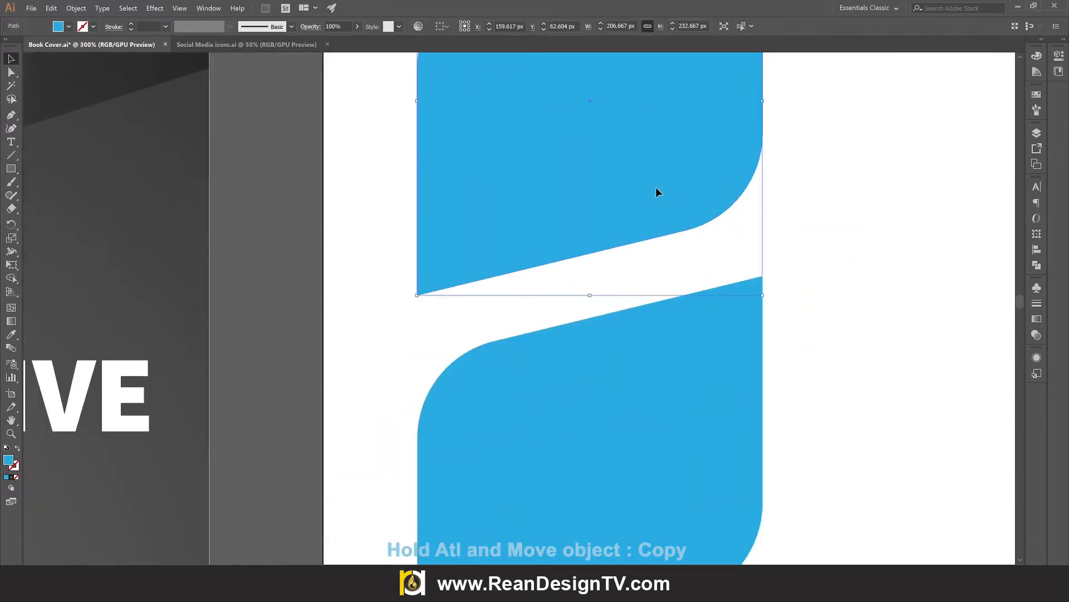
{"action": "left_click_drag", "start_coordinate": [657, 194], "coordinate": [659, 244]}
{"action": "scroll", "coordinate": [559, 316], "scroll_direction": "up", "scroll_amount": 5}
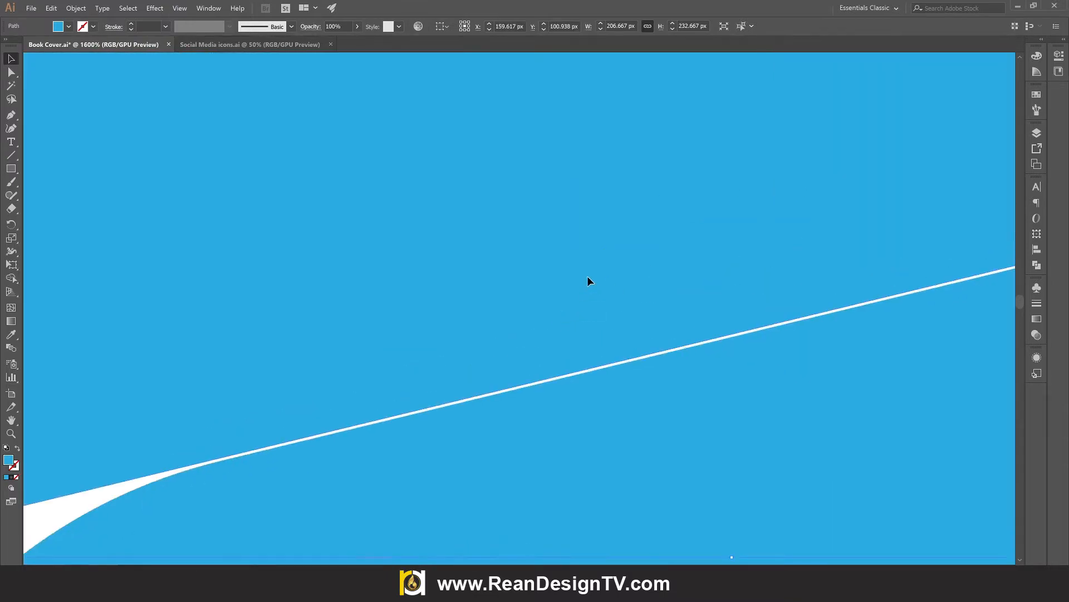
{"action": "left_click_drag", "start_coordinate": [588, 279], "coordinate": [588, 280]}
{"action": "scroll", "coordinate": [590, 284], "scroll_direction": "down", "scroll_amount": 4}
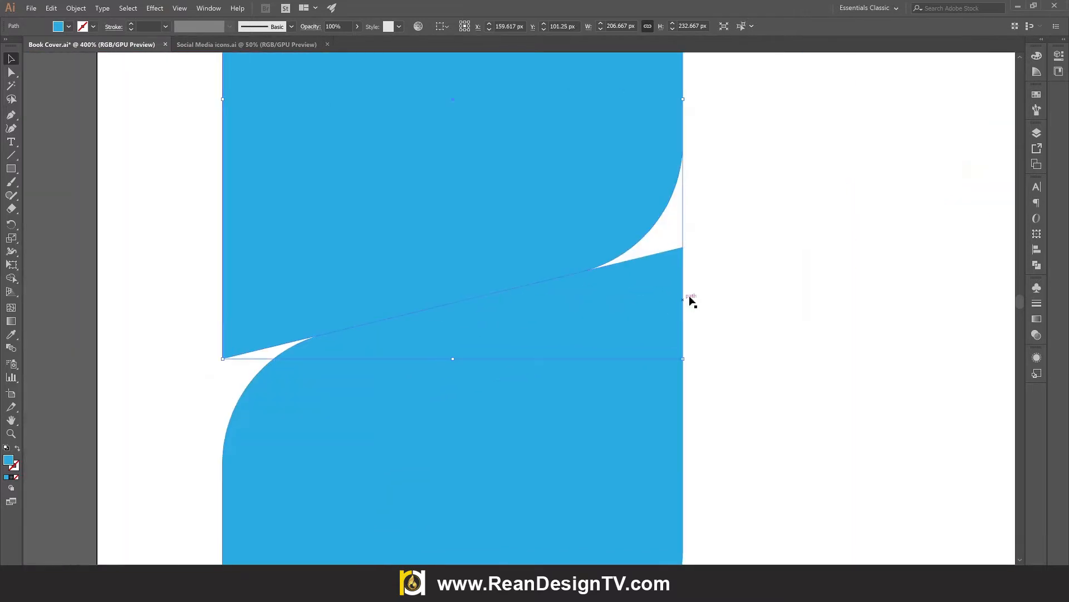
Add an anchor point on the lower shape's slanted upper edge, between its rounded corner and its upper-right corner.
{"action": "left_click", "coordinate": [690, 301]}
{"action": "left_click", "coordinate": [639, 311]}
{"action": "scroll", "coordinate": [639, 309], "scroll_direction": "down", "scroll_amount": 2}
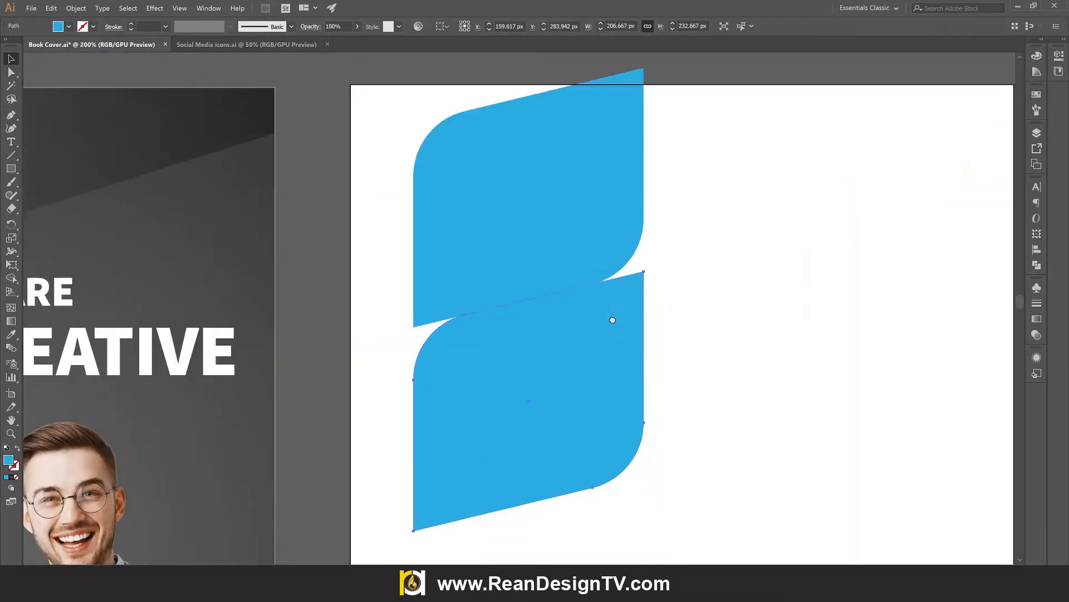
{"action": "scroll", "coordinate": [612, 320], "scroll_direction": "up", "scroll_amount": 1}
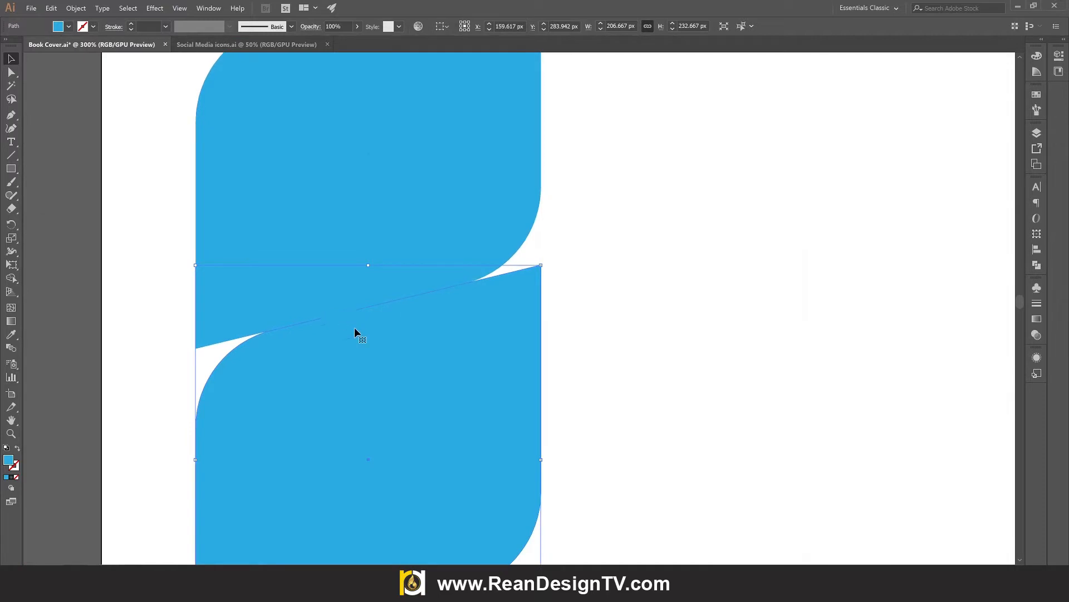
{"action": "left_click", "coordinate": [16, 72]}
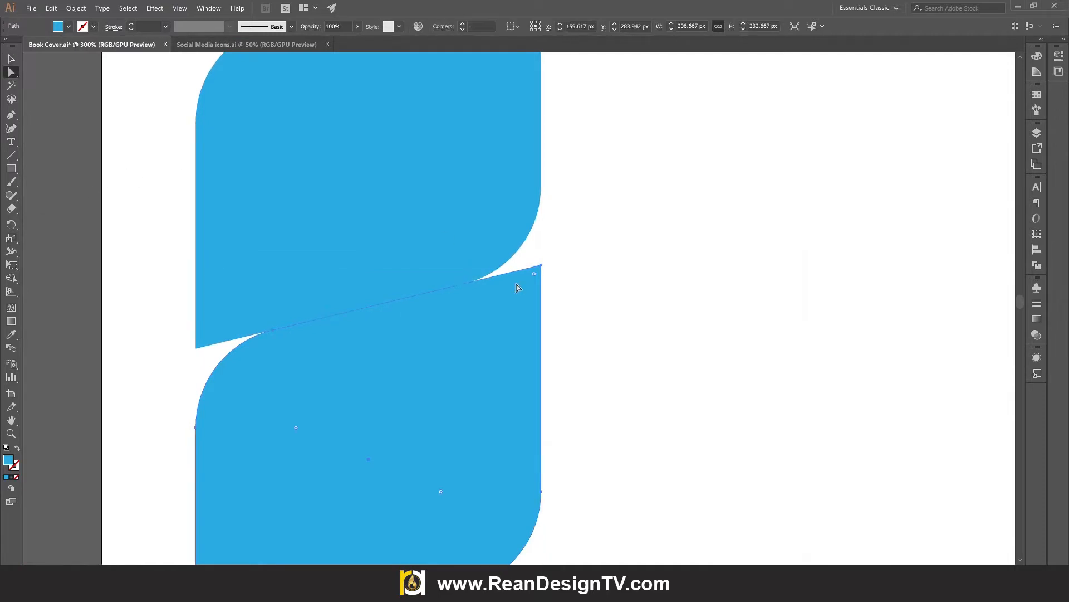
{"action": "left_click", "coordinate": [542, 267]}
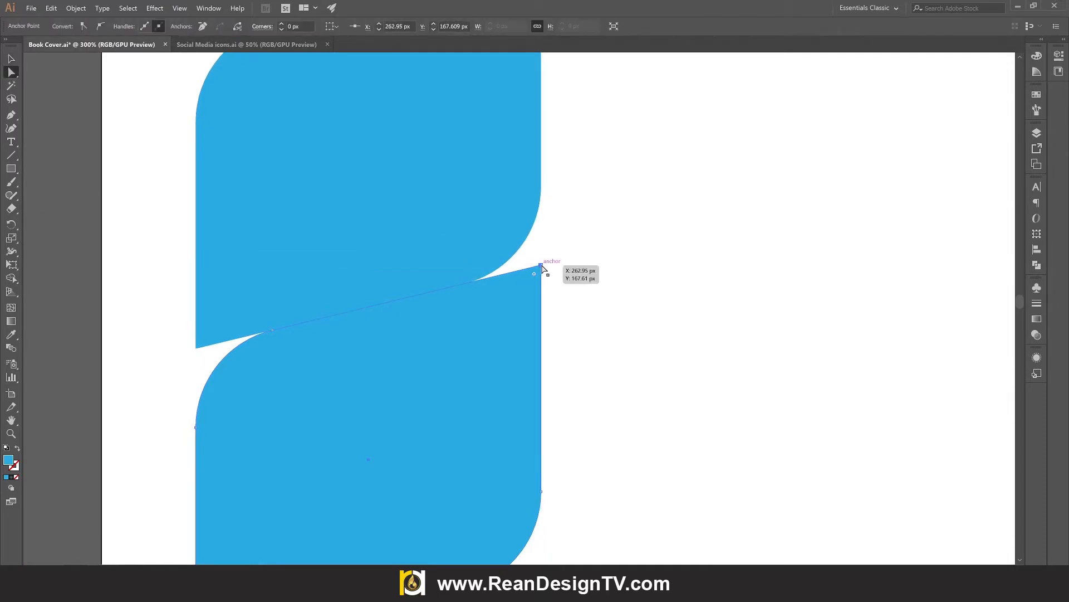
{"action": "scroll", "coordinate": [451, 294], "scroll_direction": "up", "scroll_amount": 1}
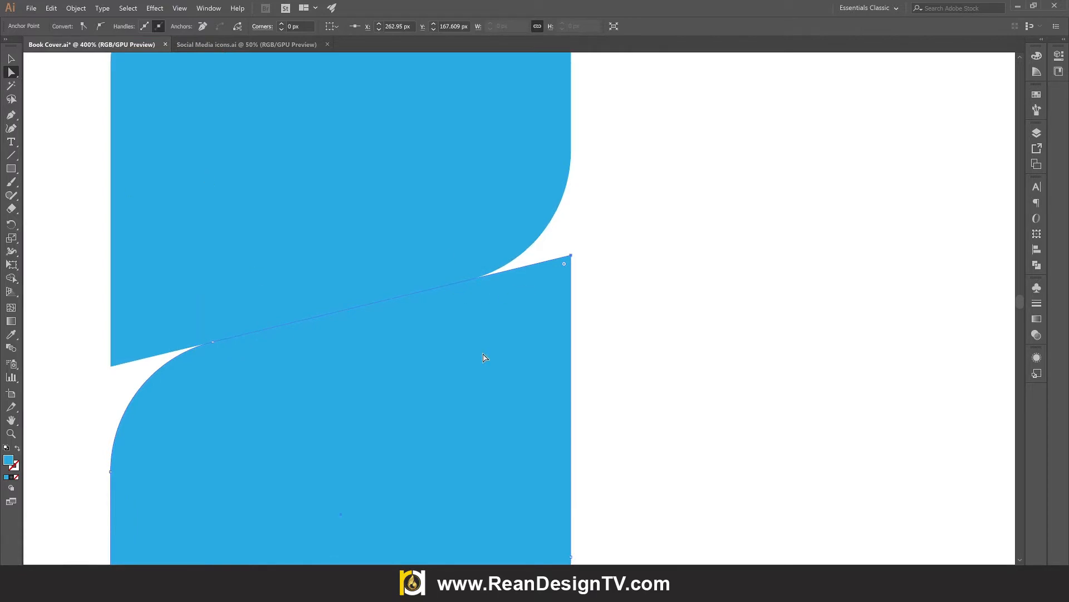
{"action": "left_click", "coordinate": [10, 117]}
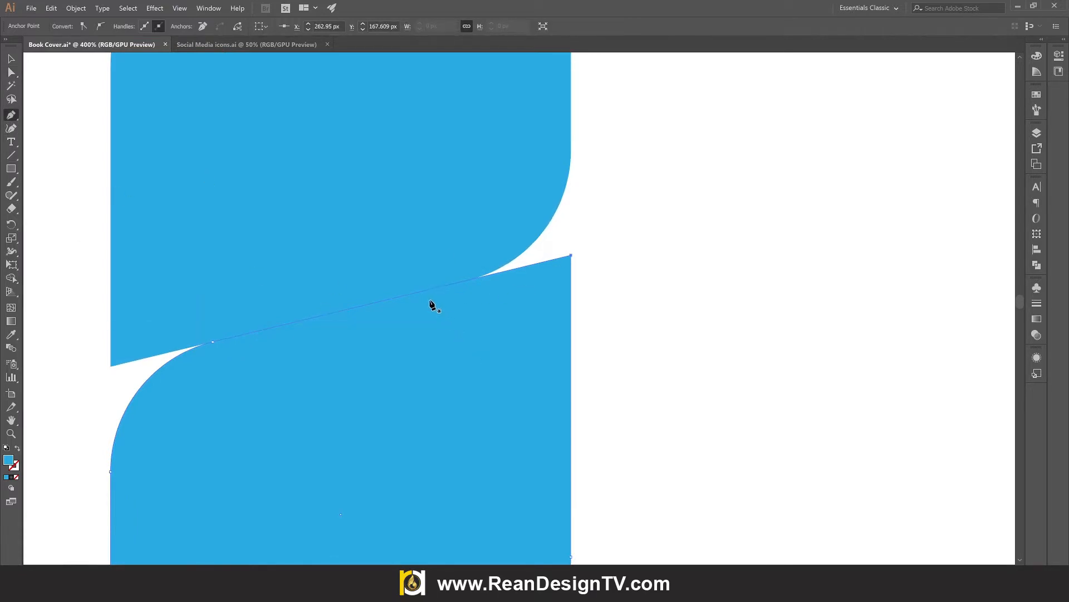
{"action": "left_click_drag", "start_coordinate": [6, 117], "coordinate": [85, 128]}
Move the lower shape's upper-right corner anchor vertically up about 49 px, to where the upper shape's rounded corner begins.
{"action": "left_click", "coordinate": [13, 72]}
{"action": "left_click", "coordinate": [570, 254]}
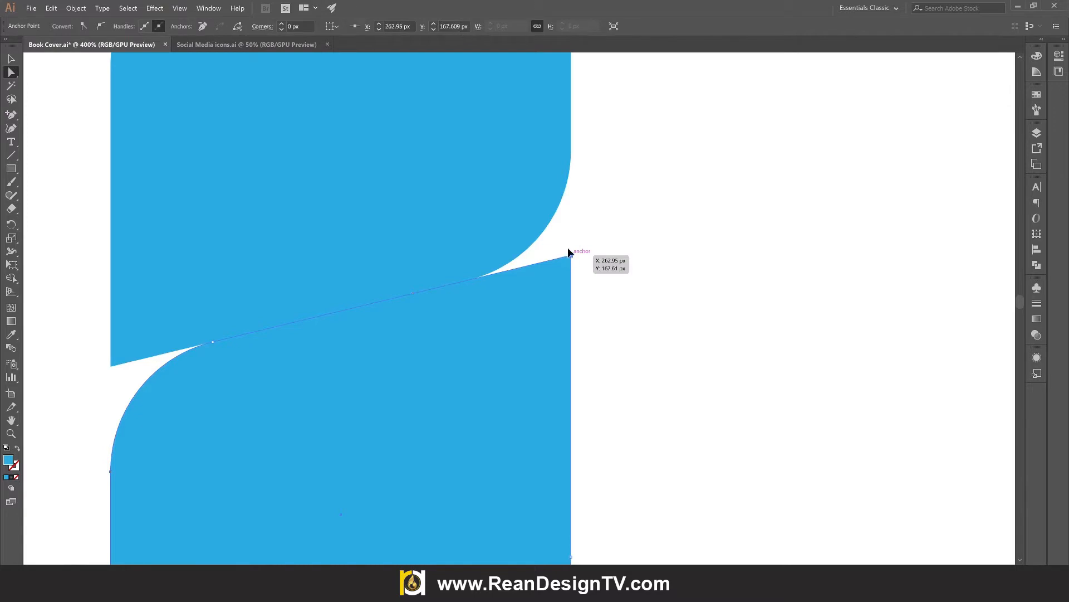
{"action": "left_click_drag", "start_coordinate": [569, 252], "coordinate": [575, 146]}
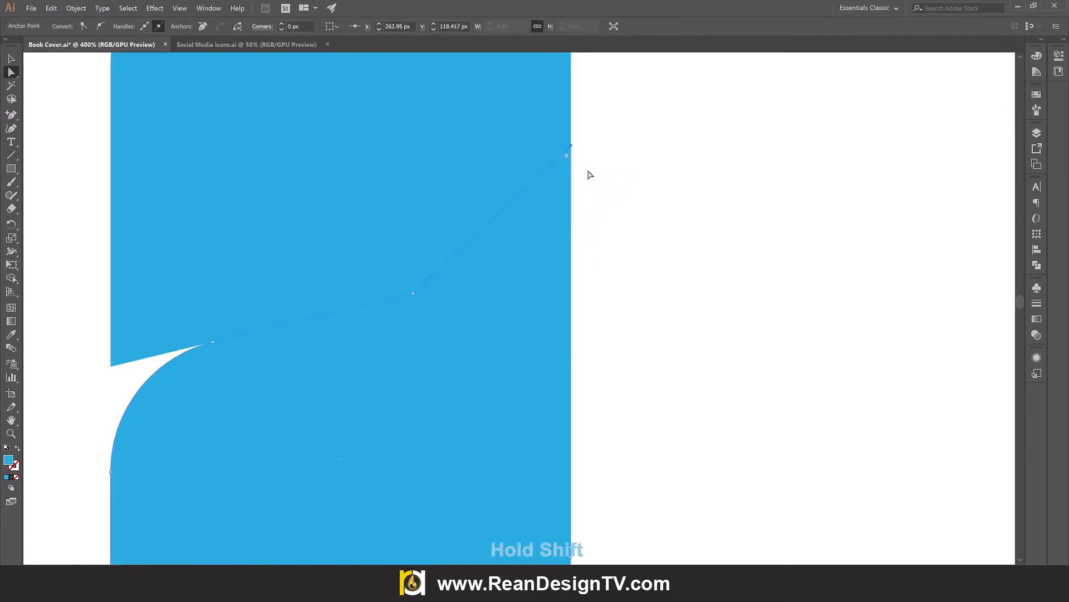
Bring the upper blue shape to the front, above the lower blue shape.
{"action": "key", "text": "ctrl+minus"}
{"action": "key", "text": "v"}
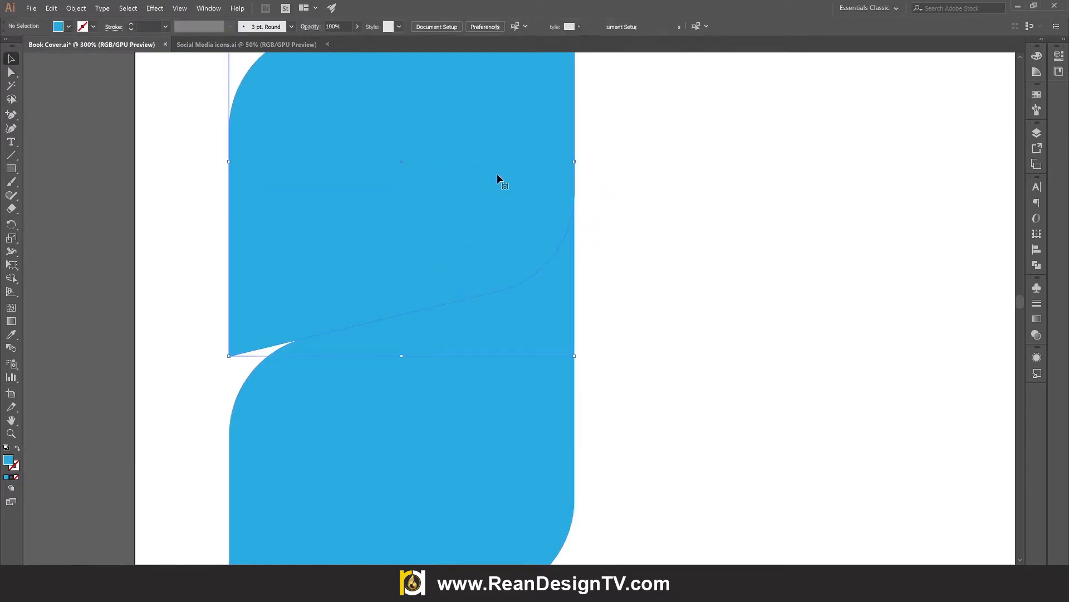
{"action": "right_click", "coordinate": [264, 118]}
{"action": "mouse_move", "coordinate": [335, 275]}
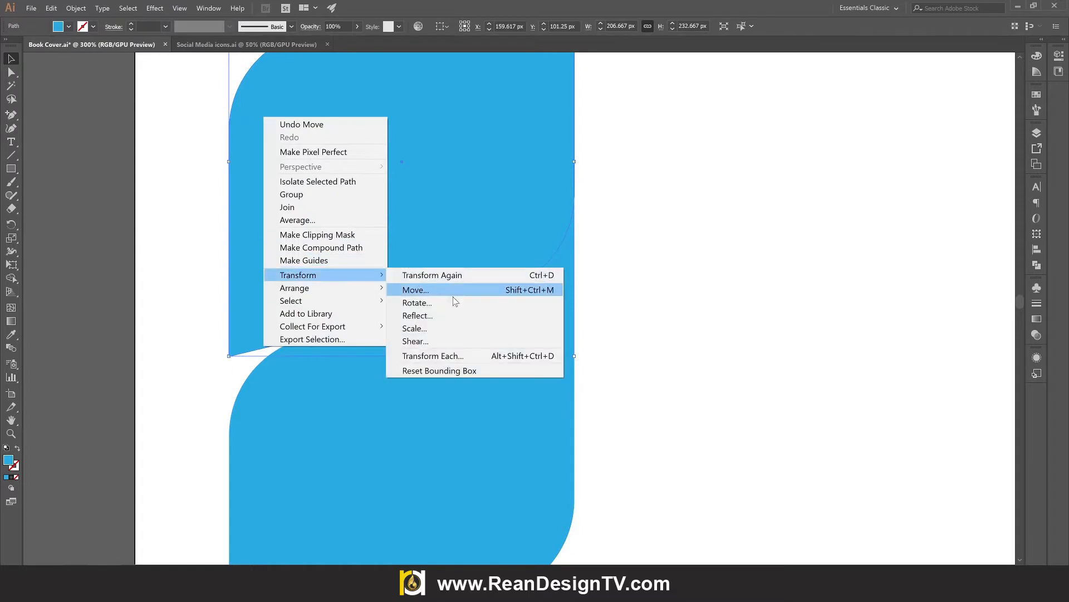
{"action": "mouse_move", "coordinate": [376, 289]}
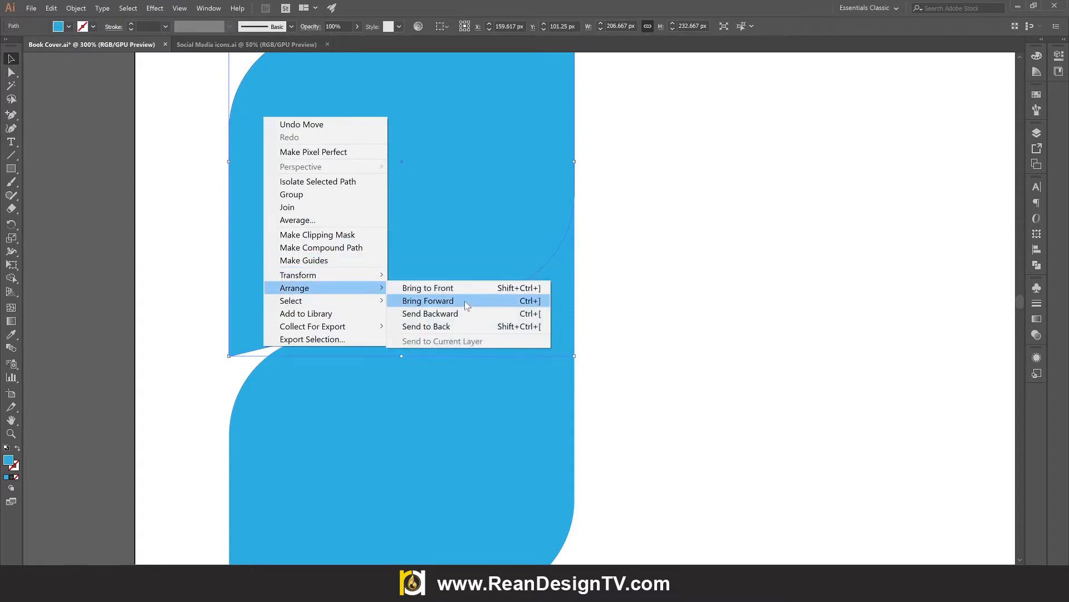
{"action": "left_click", "coordinate": [465, 287]}
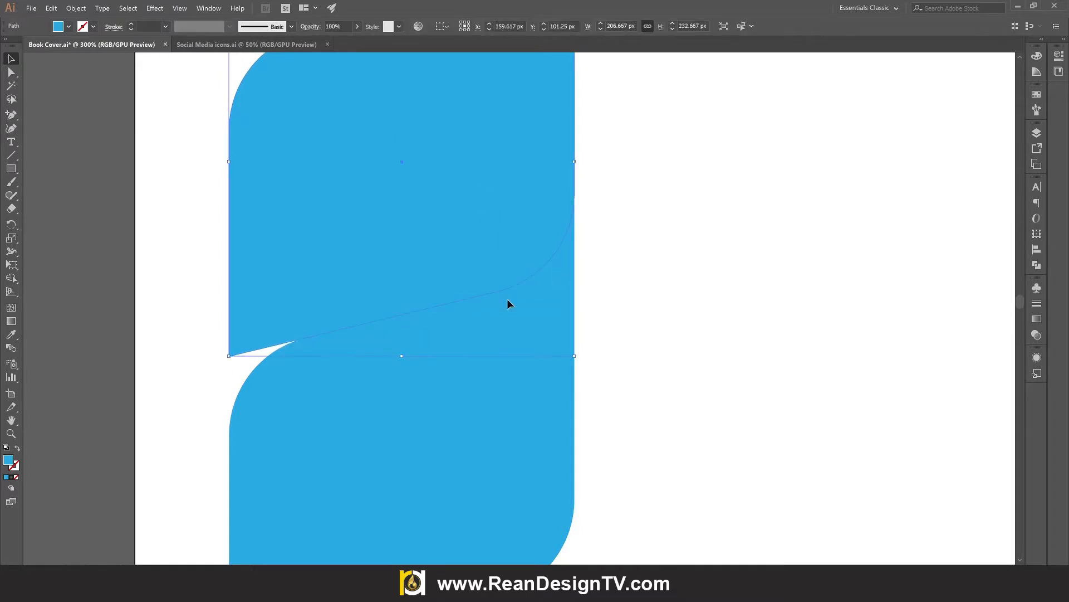
{"action": "left_click", "coordinate": [623, 294]}
Fill the upper shape with yellow-green and lower its opacity to 54% to reveal the overlap with the lower shape.
{"action": "left_click", "coordinate": [504, 213]}
{"action": "left_click", "coordinate": [63, 28]}
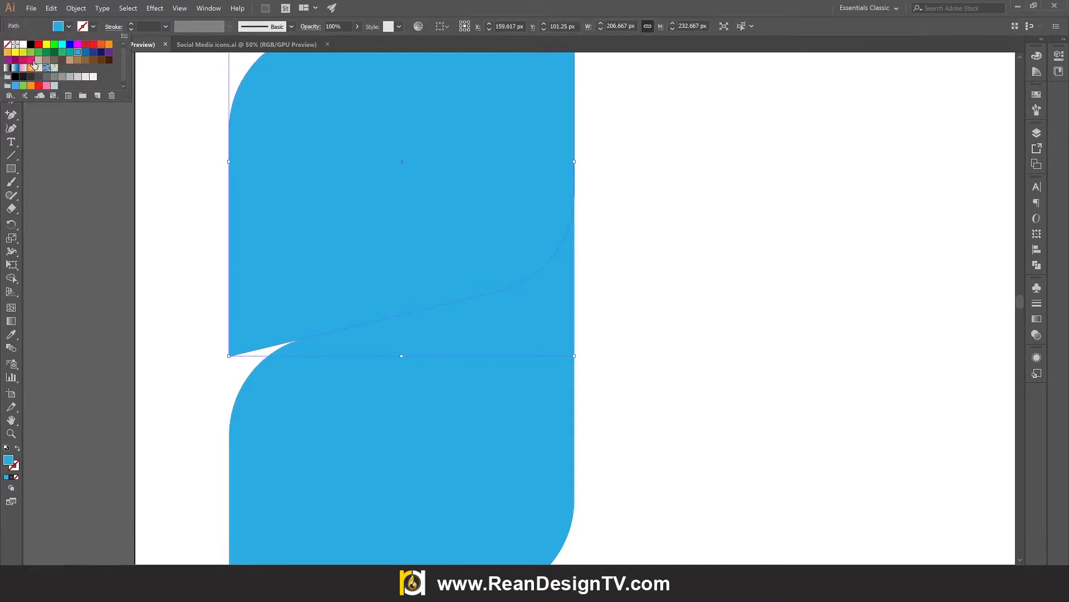
{"action": "left_click", "coordinate": [23, 53]}
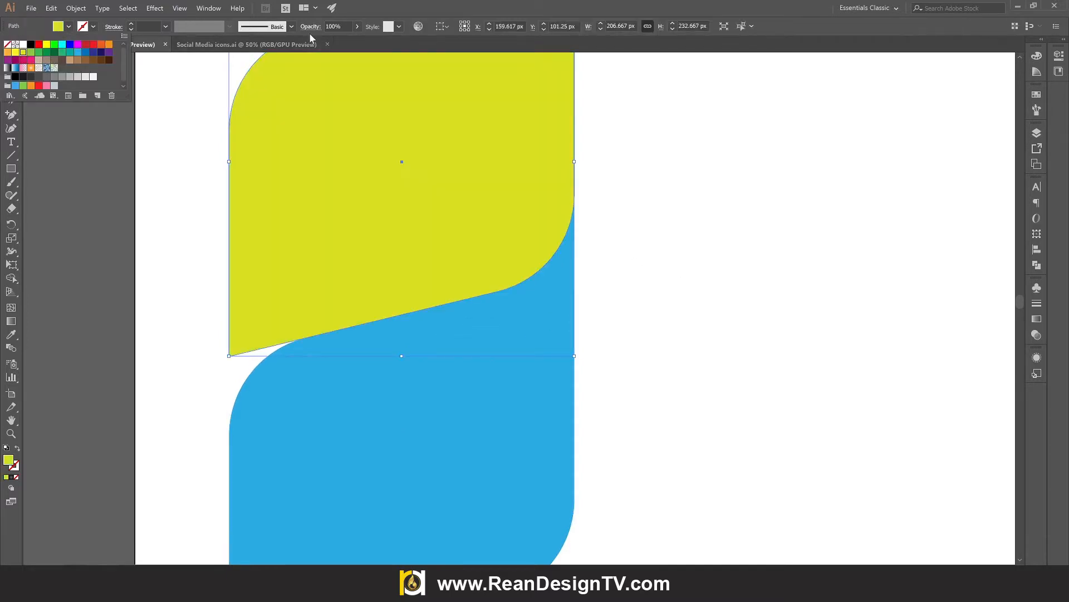
{"action": "left_click", "coordinate": [357, 26]}
{"action": "left_click_drag", "start_coordinate": [359, 39], "coordinate": [336, 38]}
{"action": "left_click", "coordinate": [750, 246]}
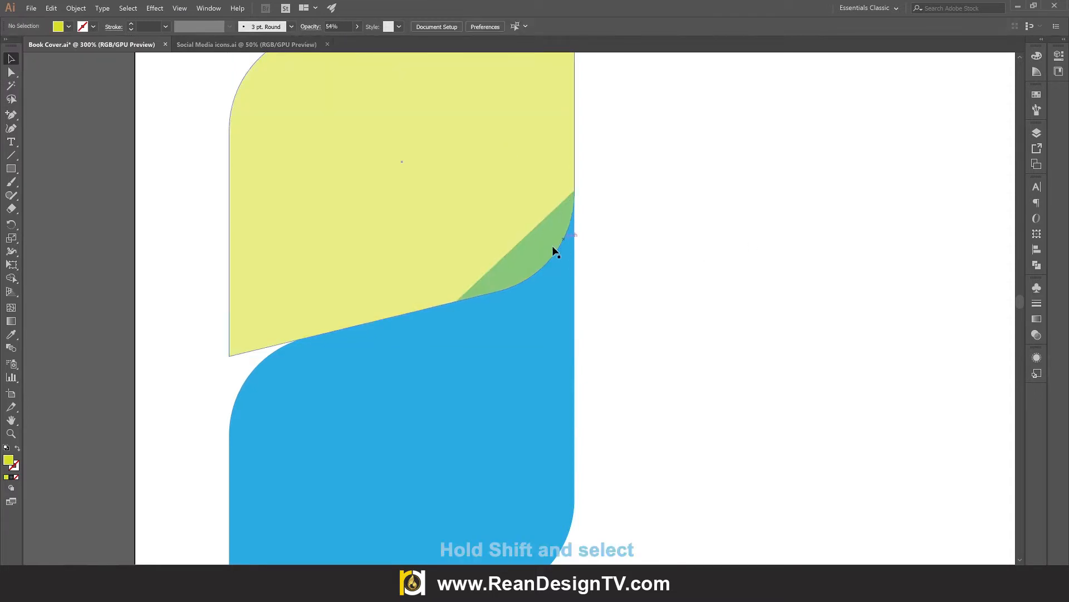
Subtract the yellow-green shape from the blue one with Pathfinder's Minus Front.
{"action": "left_click", "coordinate": [552, 331]}
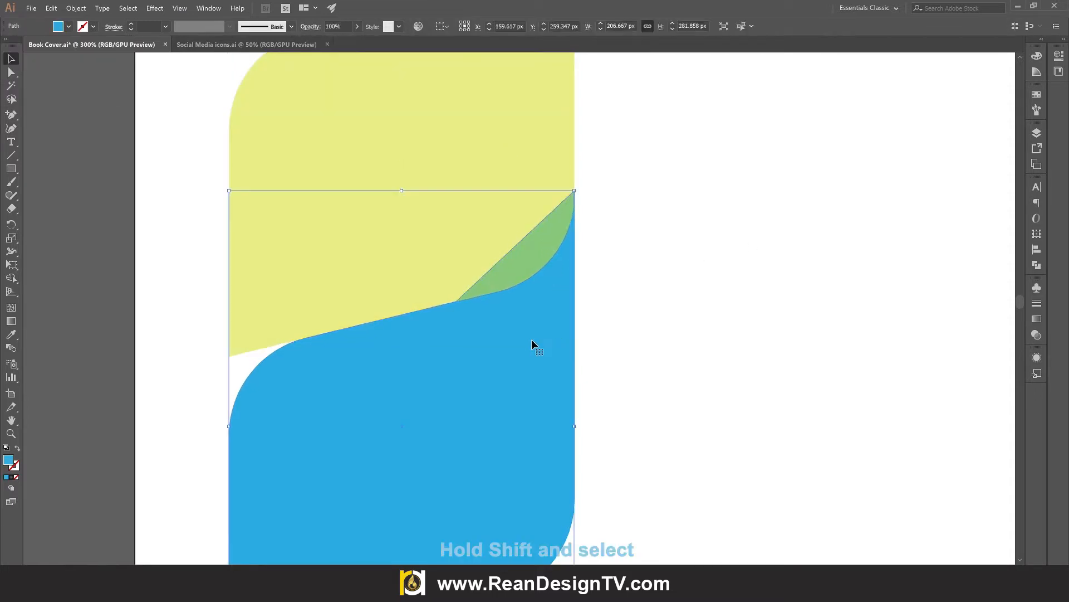
{"action": "left_click", "coordinate": [706, 203]}
{"action": "left_click", "coordinate": [478, 190]}
{"action": "scroll", "coordinate": [557, 200], "scroll_direction": "up", "scroll_amount": 1}
{"action": "left_click", "coordinate": [707, 167]}
{"action": "left_click_drag", "start_coordinate": [709, 165], "coordinate": [408, 372]}
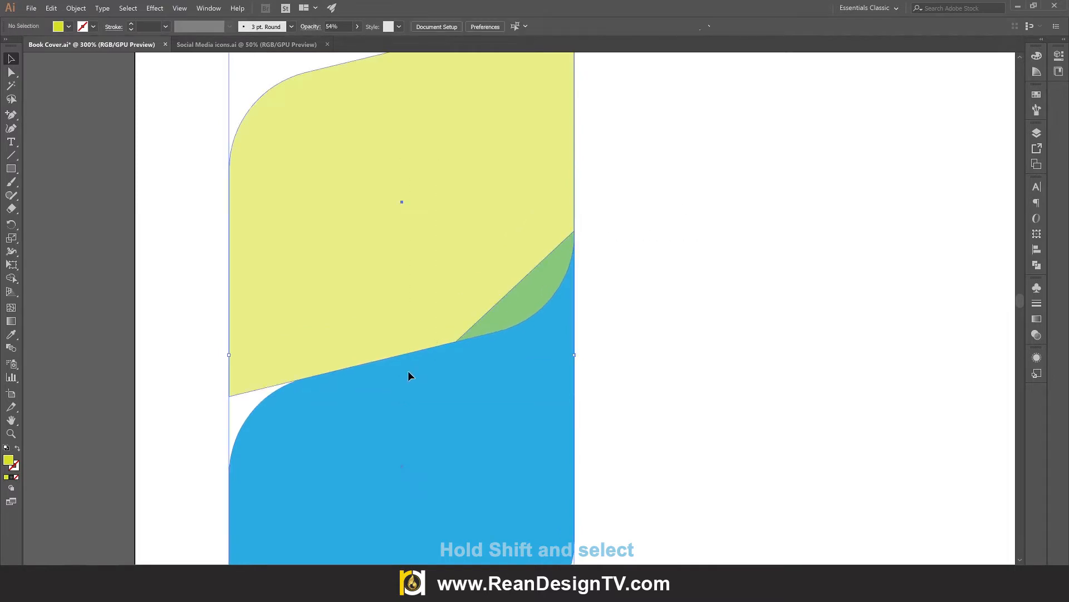
{"action": "left_click", "coordinate": [1036, 265]}
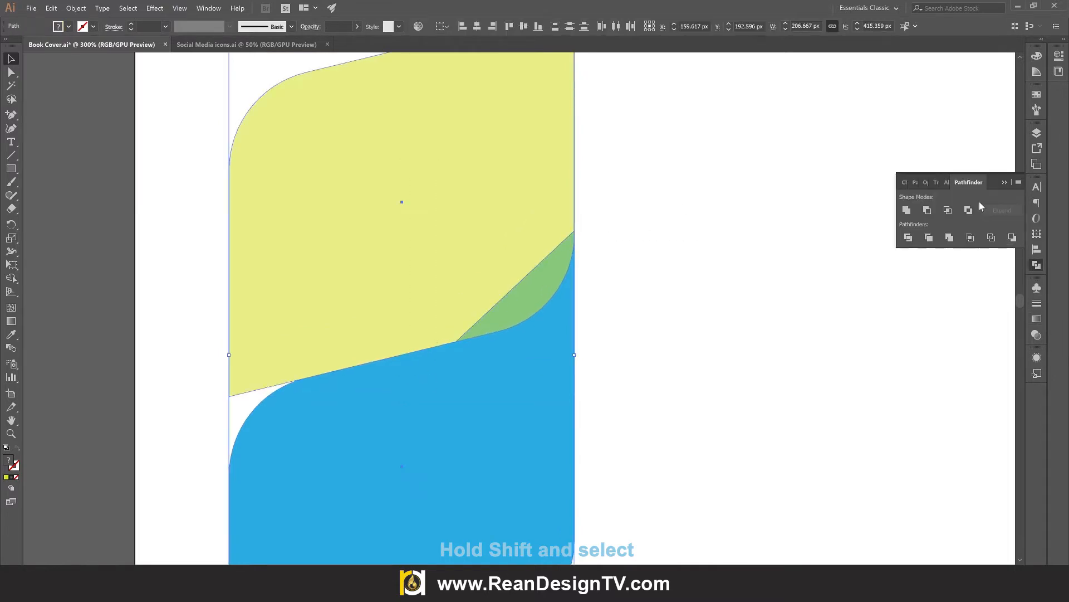
{"action": "left_click", "coordinate": [927, 210]}
{"action": "left_click", "coordinate": [671, 346]}
Duplicate the trimmed blue shape straight upward so that the copy overlaps the upper part of the original.
{"action": "scroll", "coordinate": [581, 361], "scroll_direction": "down", "scroll_amount": 2}
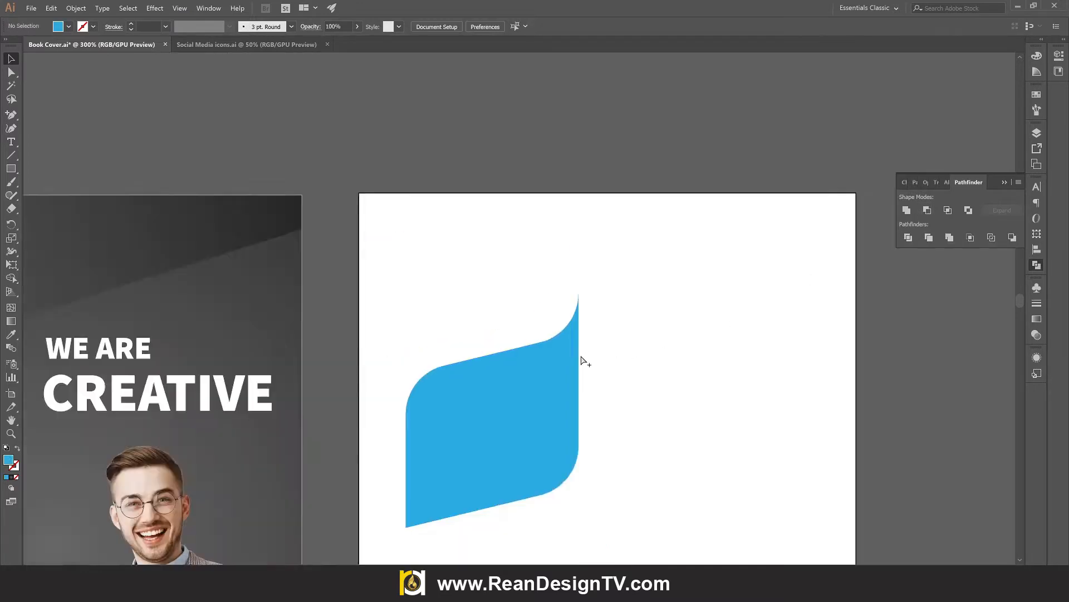
{"action": "scroll", "coordinate": [582, 357], "scroll_direction": "down", "scroll_amount": 2}
{"action": "scroll", "coordinate": [392, 378], "scroll_direction": "up", "scroll_amount": 1}
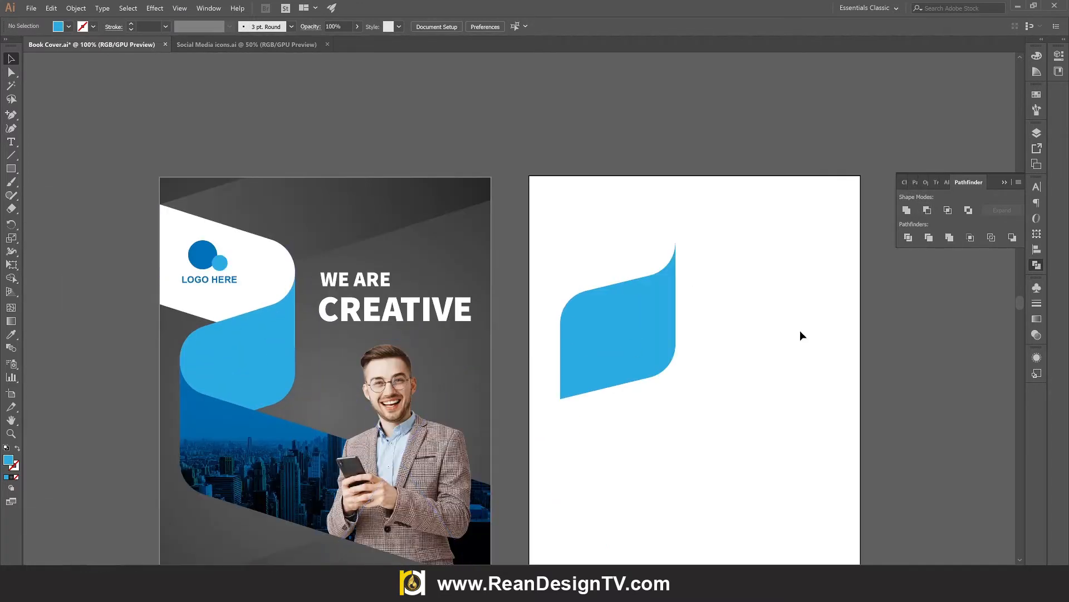
{"action": "scroll", "coordinate": [666, 326], "scroll_direction": "up", "scroll_amount": 1}
{"action": "scroll", "coordinate": [694, 360], "scroll_direction": "up", "scroll_amount": 1}
{"action": "left_click", "coordinate": [595, 378]}
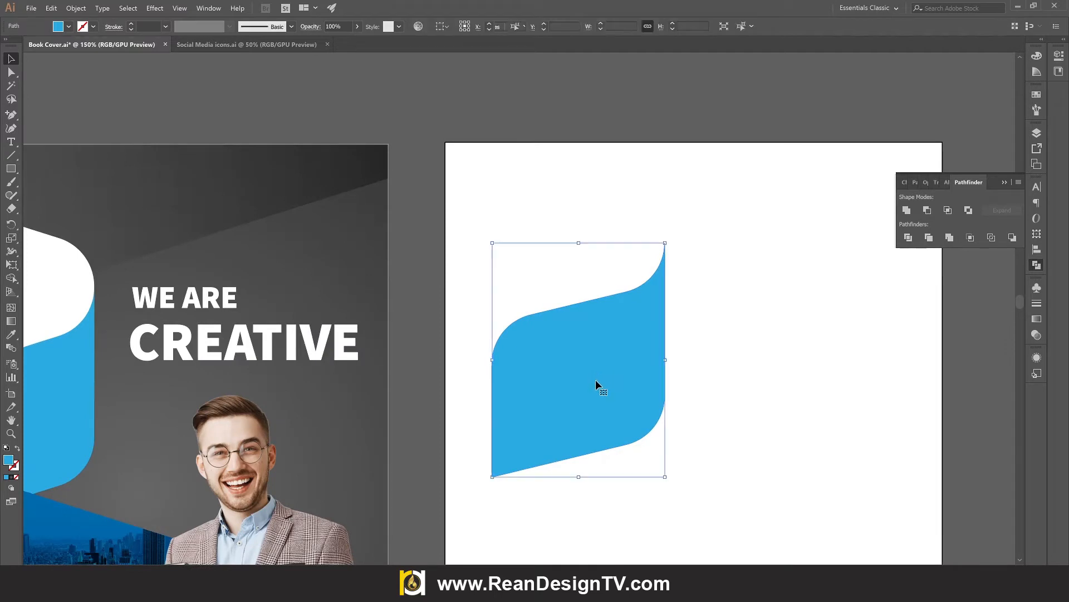
{"action": "left_click_drag", "start_coordinate": [588, 371], "coordinate": [575, 273]}
Reflect the upper blue copy across the vertical axis without making another copy.
{"action": "scroll", "coordinate": [590, 270], "scroll_direction": "down", "scroll_amount": 1}
{"action": "right_click", "coordinate": [299, 162]}
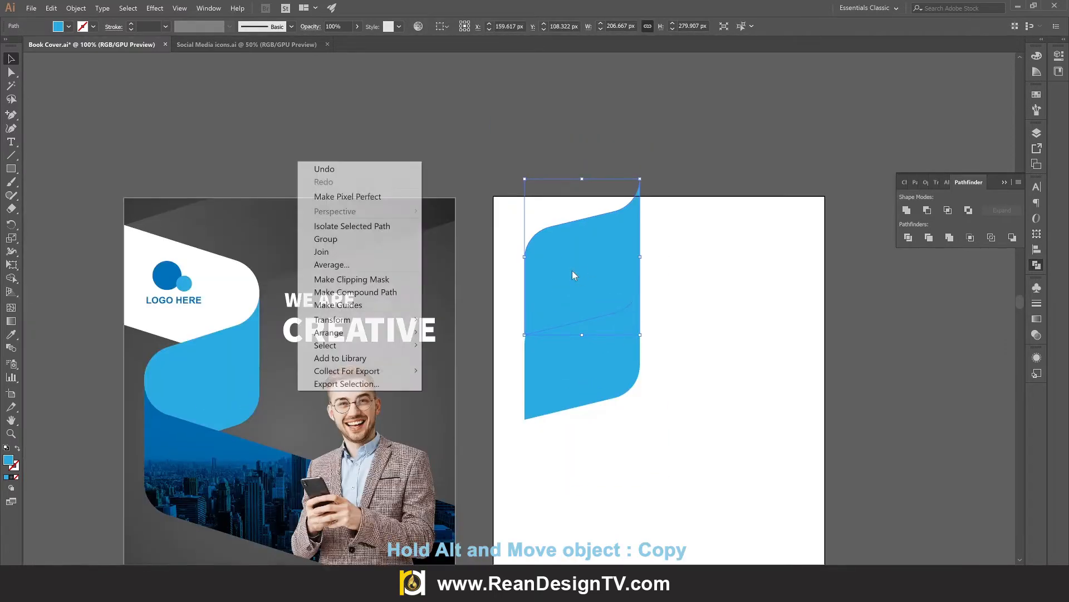
{"action": "mouse_move", "coordinate": [359, 319]}
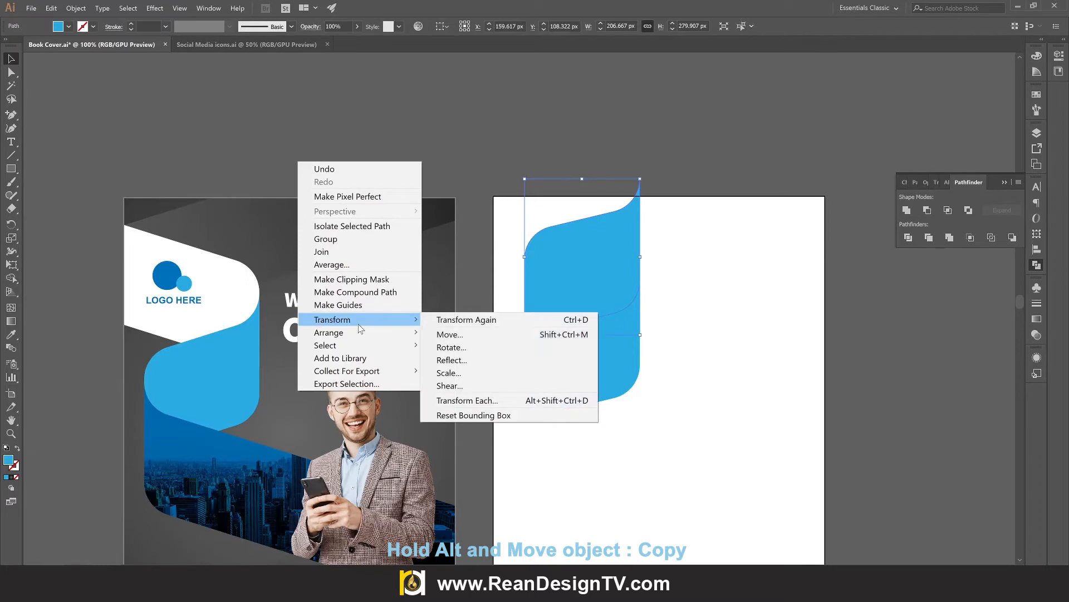
{"action": "left_click", "coordinate": [451, 361]}
{"action": "left_click", "coordinate": [664, 330]}
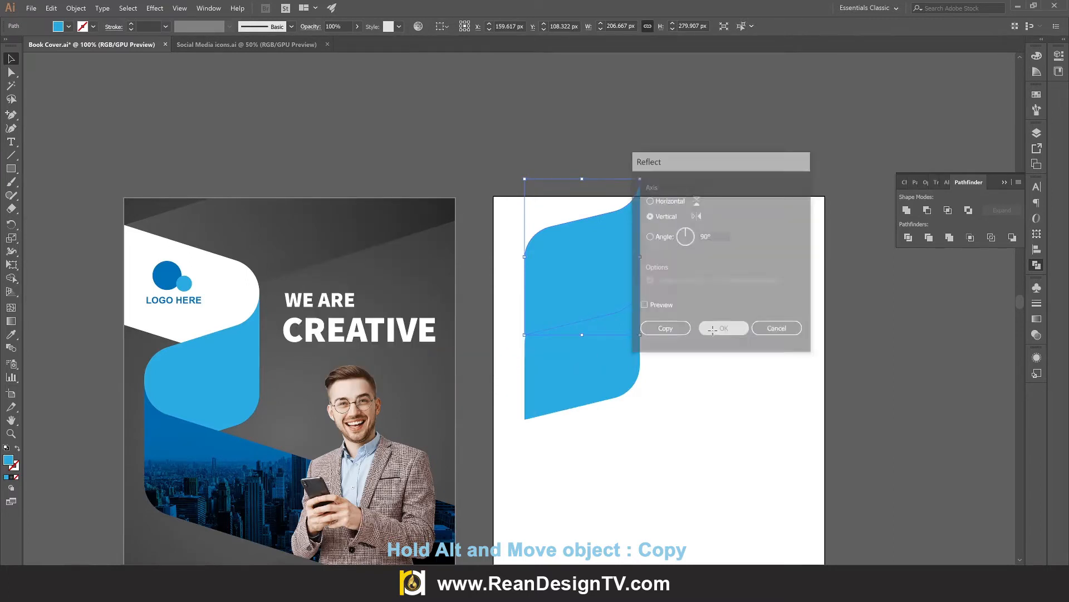
{"action": "left_click", "coordinate": [728, 369]}
Fill the reflected upper shape with medium grey.
{"action": "left_click", "coordinate": [606, 276]}
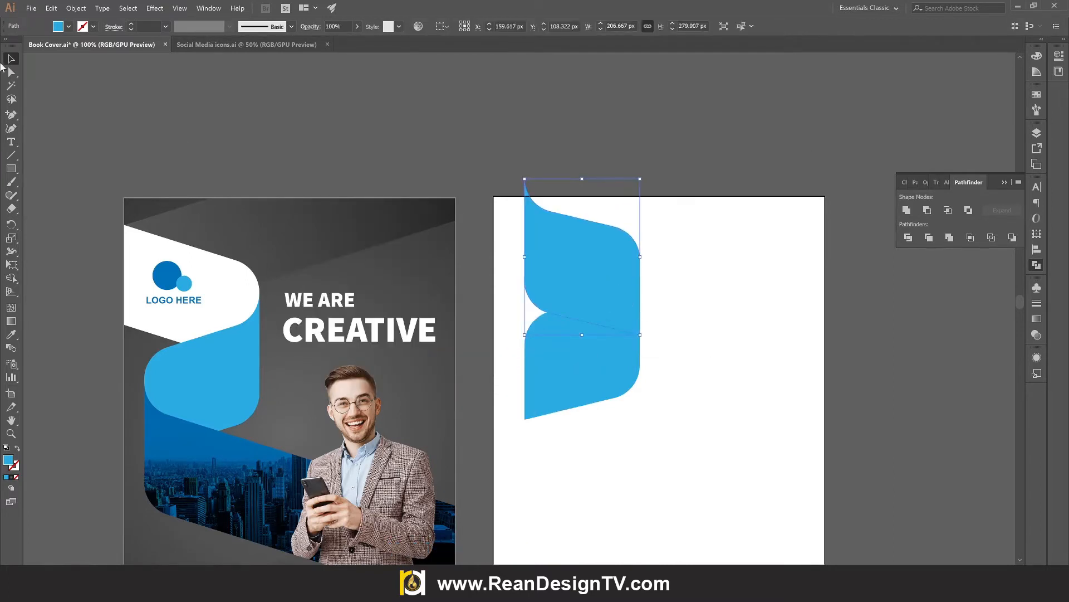
{"action": "left_click", "coordinate": [69, 27]}
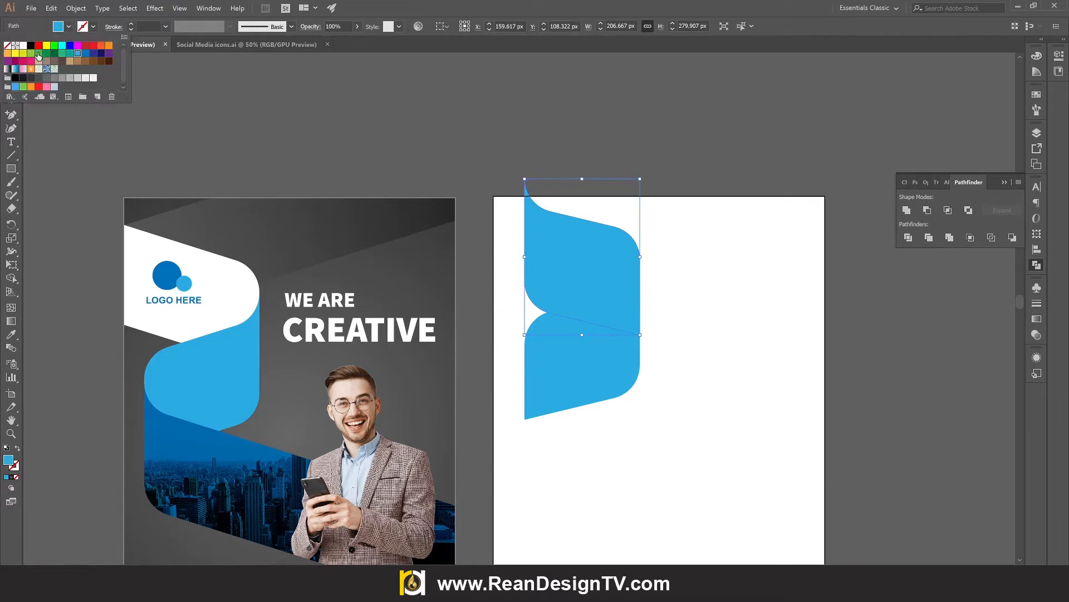
{"action": "left_click", "coordinate": [652, 120]}
{"action": "left_click", "coordinate": [70, 28]}
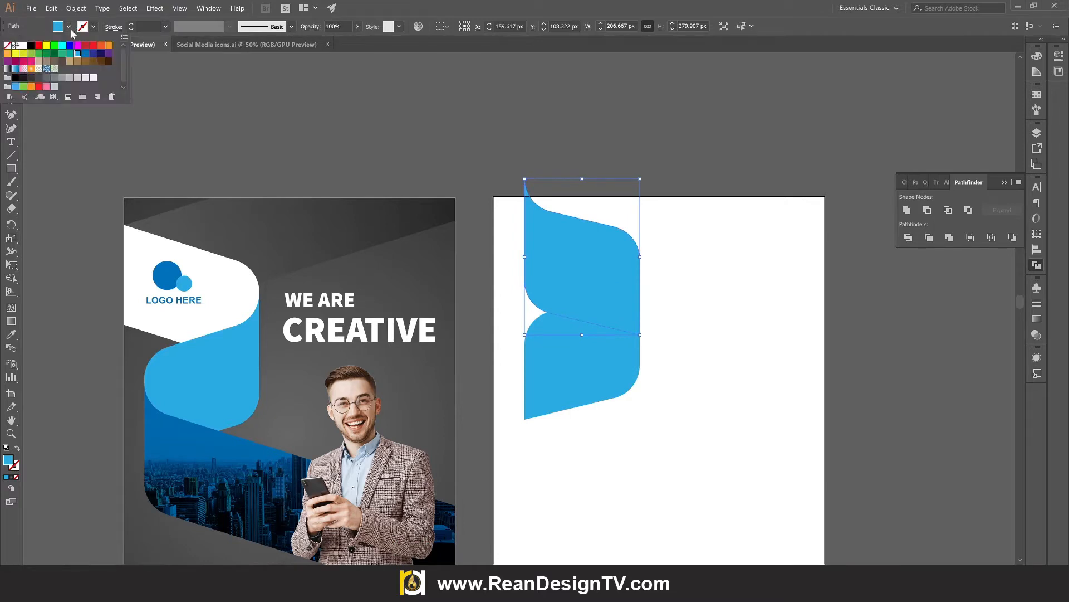
{"action": "left_click", "coordinate": [54, 81]}
{"action": "left_click", "coordinate": [689, 202]}
Send the grey shape to the back, behind the blue shape.
{"action": "right_click", "coordinate": [582, 250]}
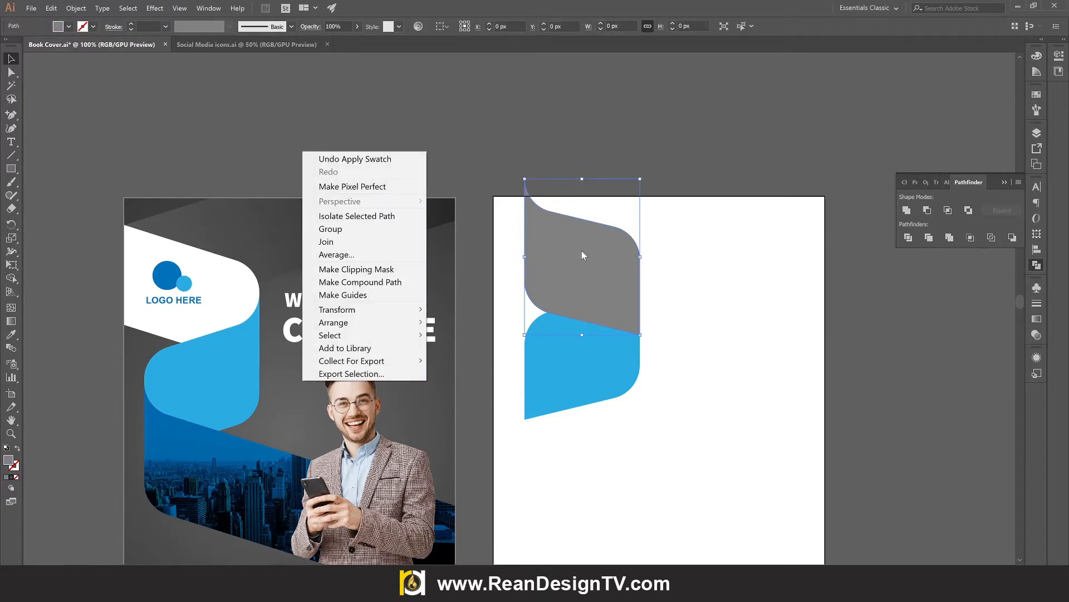
{"action": "mouse_move", "coordinate": [362, 323]}
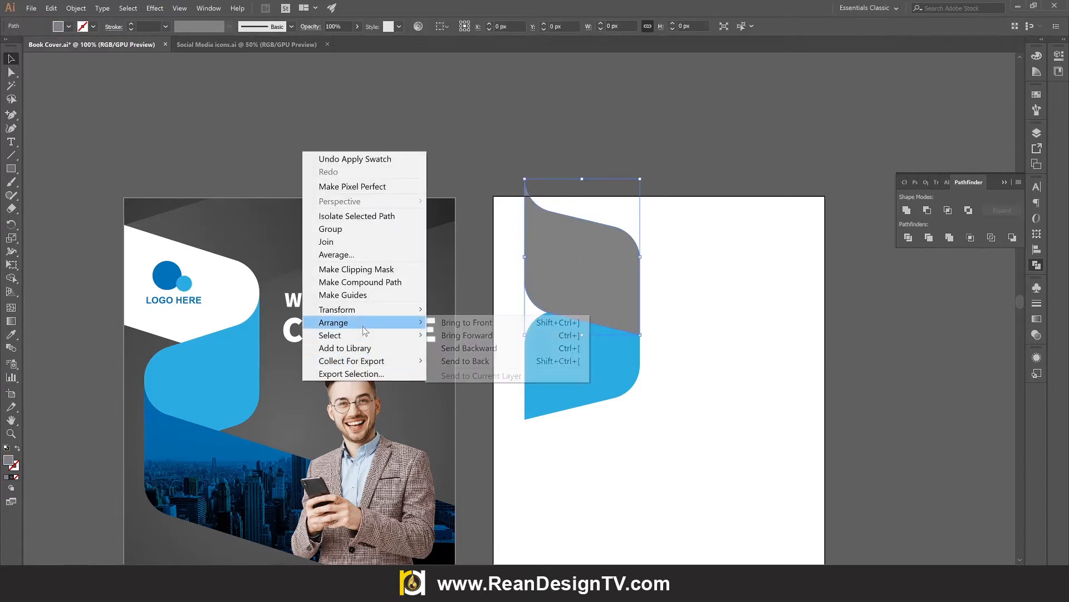
{"action": "left_click", "coordinate": [488, 361]}
{"action": "left_click", "coordinate": [669, 353]}
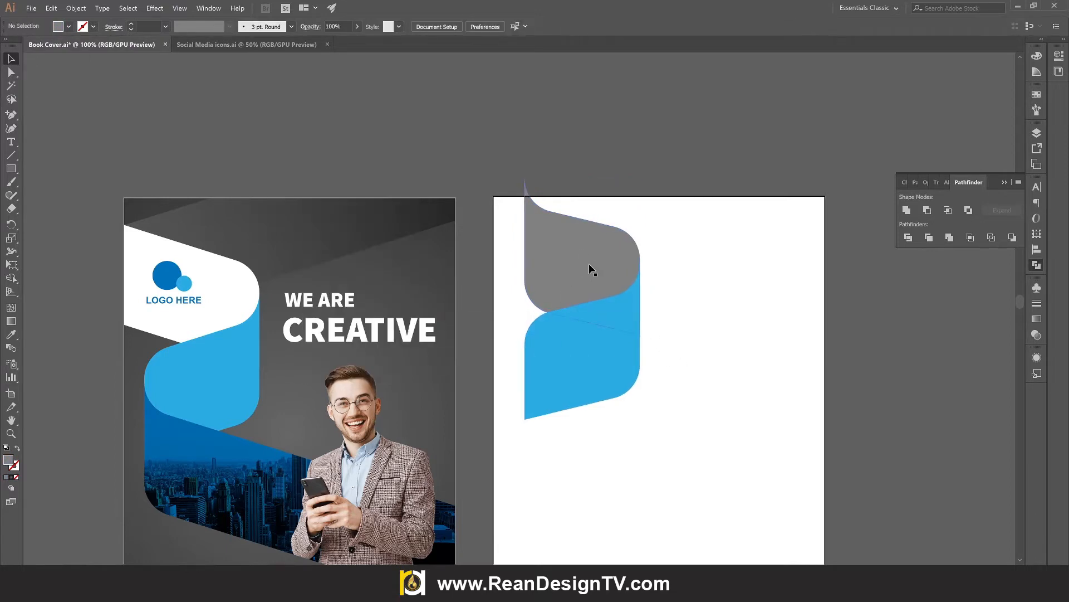
Move the grey shape straight down about 9.75 px so its rounded right side flows into the blue shape's upper-right tip.
{"action": "scroll", "coordinate": [619, 256], "scroll_direction": "up", "scroll_amount": 1}
{"action": "scroll", "coordinate": [627, 245], "scroll_direction": "up", "scroll_amount": 3}
{"action": "left_click", "coordinate": [617, 263]}
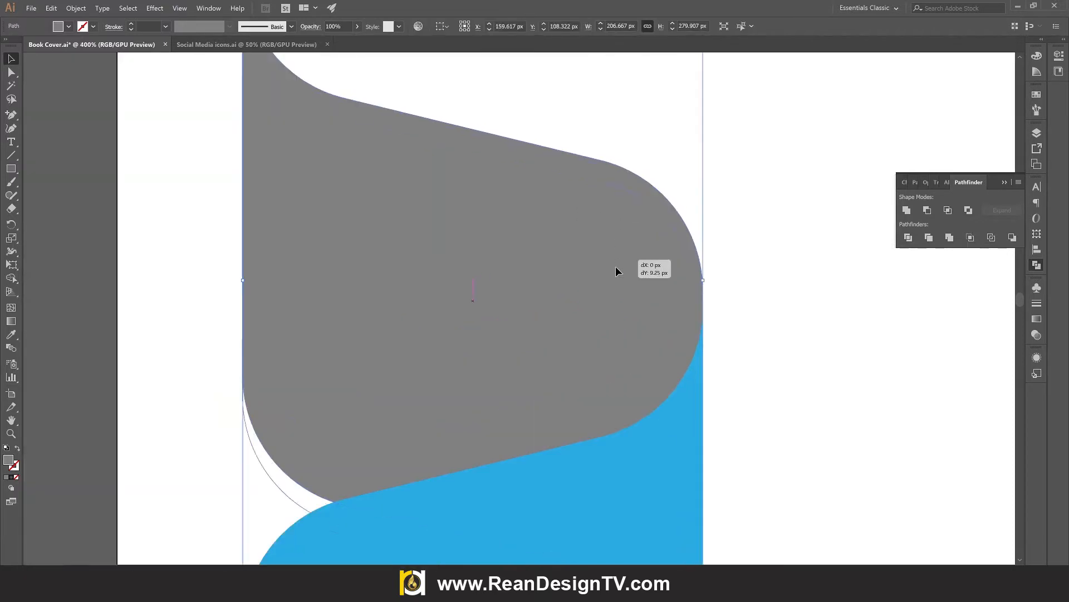
{"action": "left_click_drag", "start_coordinate": [611, 301], "coordinate": [610, 265]}
{"action": "scroll", "coordinate": [696, 314], "scroll_direction": "up", "scroll_amount": 3}
{"action": "left_click", "coordinate": [704, 327]}
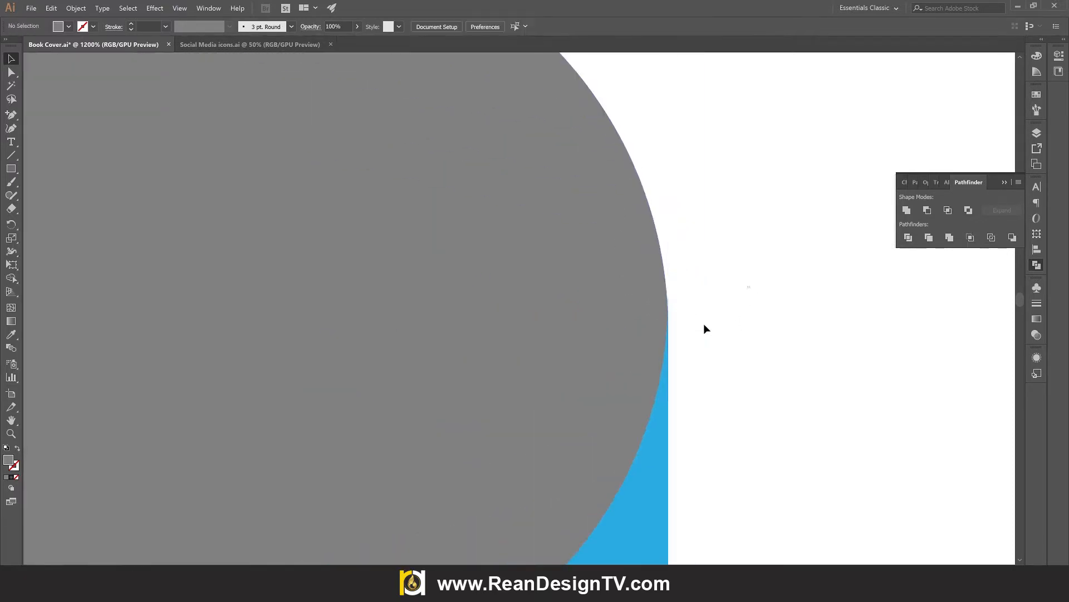
{"action": "scroll", "coordinate": [724, 301], "scroll_direction": "up", "scroll_amount": 2}
{"action": "left_click_drag", "start_coordinate": [407, 337], "coordinate": [403, 325]}
{"action": "left_click", "coordinate": [815, 361]}
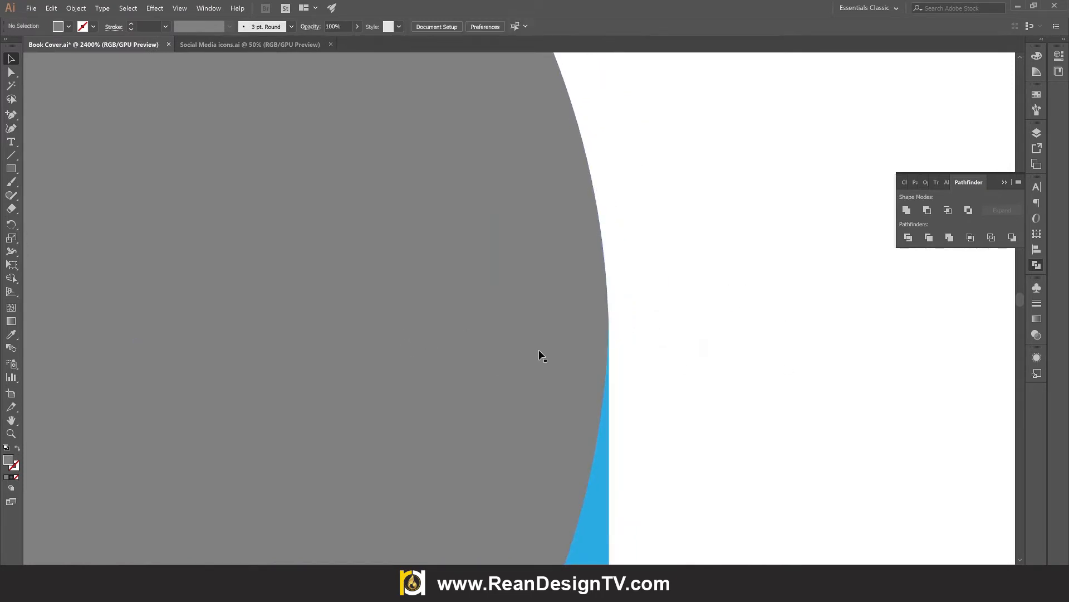
{"action": "left_click_drag", "start_coordinate": [540, 350], "coordinate": [503, 329]}
{"action": "scroll", "coordinate": [503, 329], "scroll_direction": "down", "scroll_amount": 7}
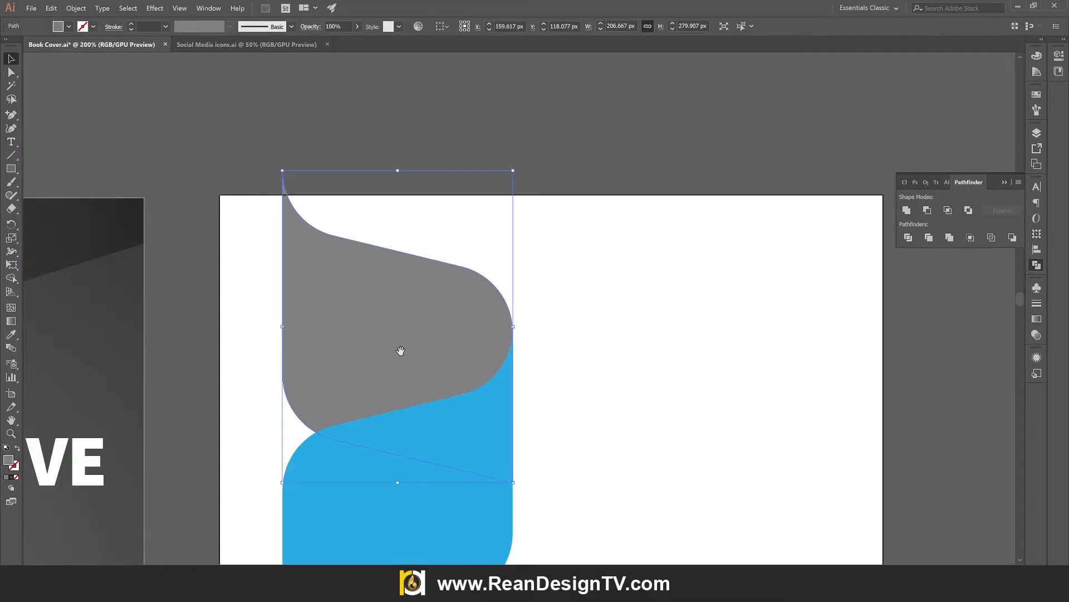
{"action": "left_click_drag", "start_coordinate": [401, 351], "coordinate": [683, 258]}
{"action": "scroll", "coordinate": [713, 282], "scroll_direction": "down", "scroll_amount": 1}
{"action": "left_click", "coordinate": [881, 346]}
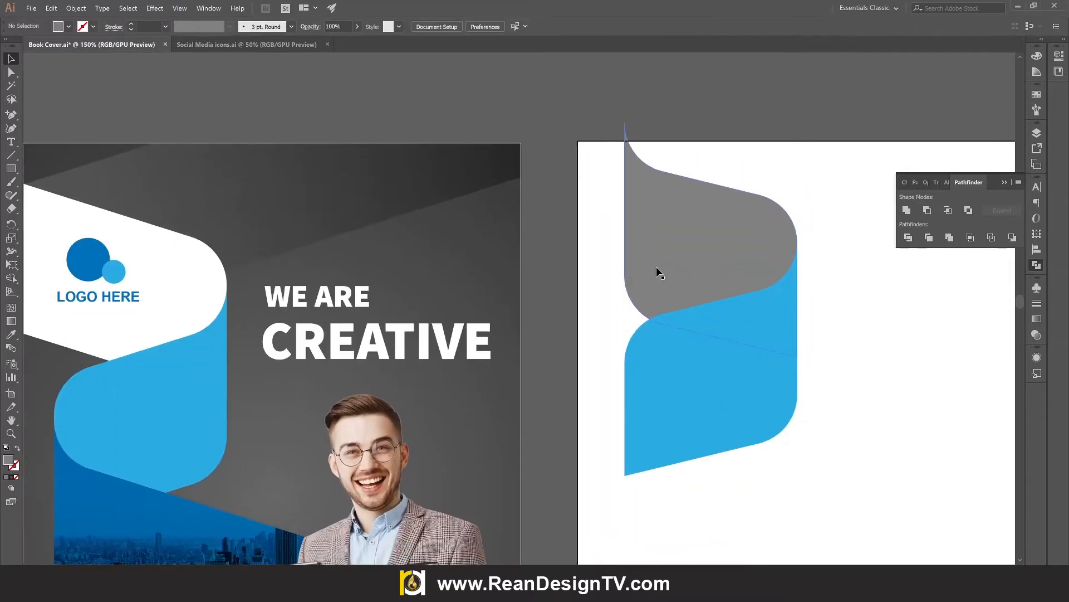
Remove the rounding from the grey shape's lower-left corner, making it a sharp corner.
{"action": "left_click", "coordinate": [657, 267]}
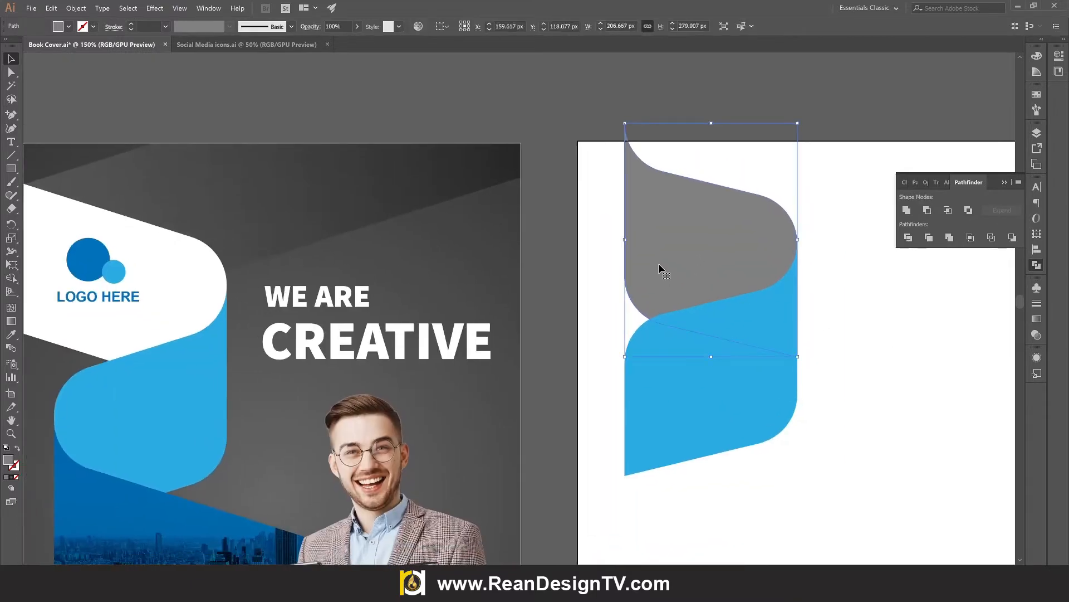
{"action": "left_click", "coordinate": [11, 72]}
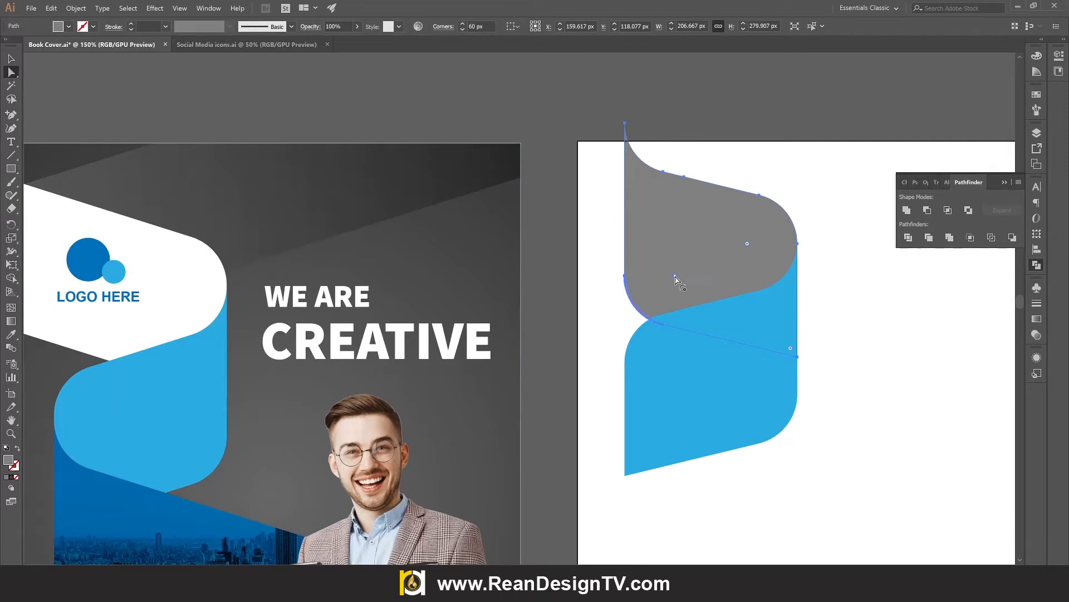
{"action": "left_click_drag", "start_coordinate": [675, 276], "coordinate": [542, 383]}
{"action": "left_click", "coordinate": [972, 366]}
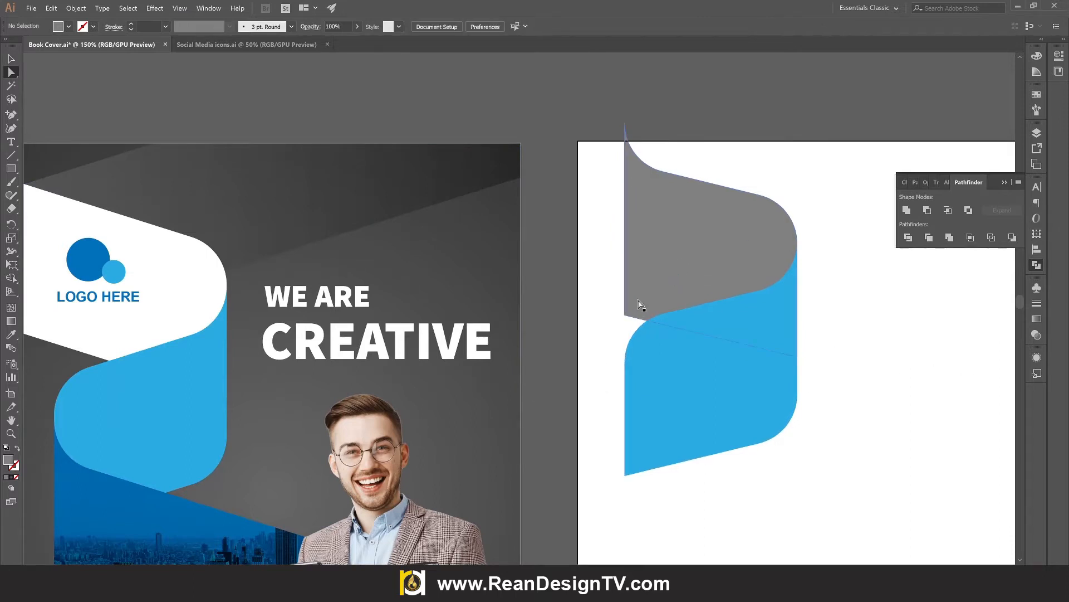
Delete the anchor point at the grey shape's pointed upper-left tip.
{"action": "left_click", "coordinate": [625, 315]}
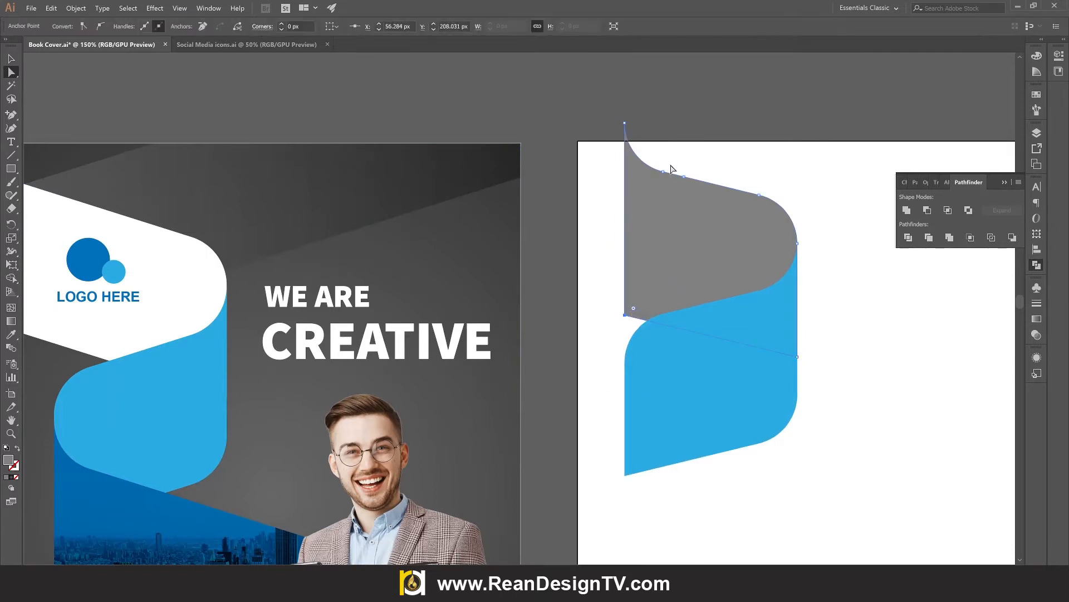
{"action": "left_click_drag", "start_coordinate": [15, 117], "coordinate": [84, 142]}
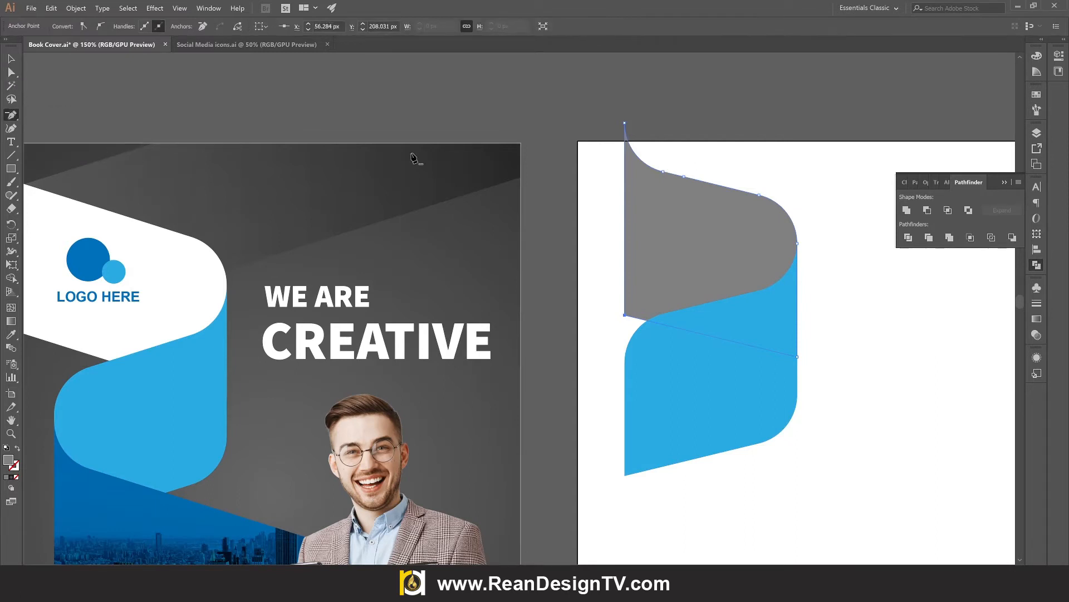
{"action": "left_click", "coordinate": [626, 124]}
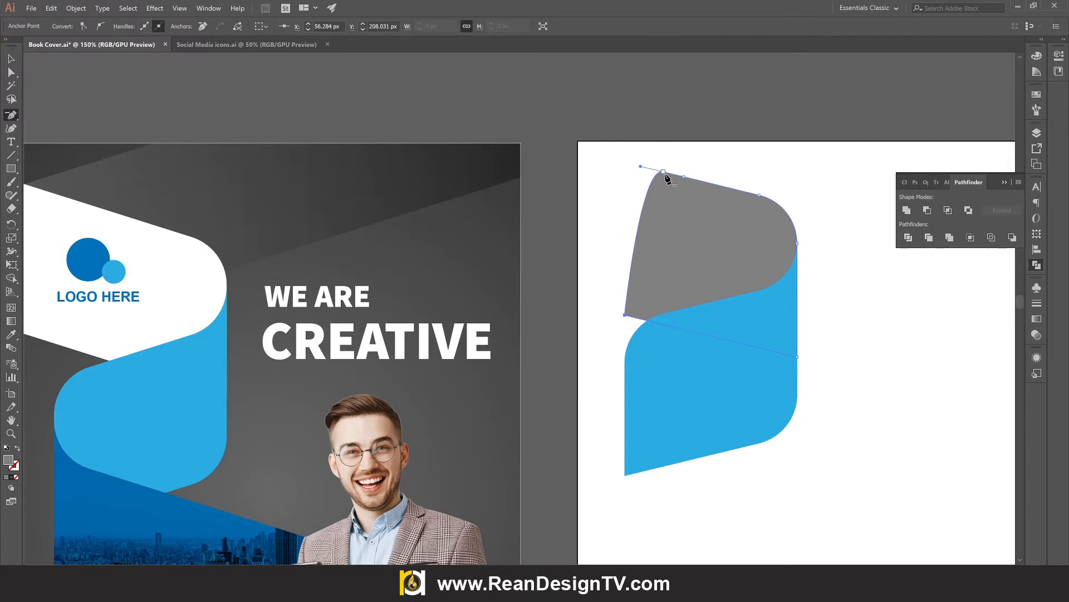
{"action": "key", "text": "a"}
Extend the grey shape's left end along its slanted edges by moving its left-hand anchors past the artboard's left edge.
{"action": "left_click_drag", "start_coordinate": [663, 171], "coordinate": [631, 167]}
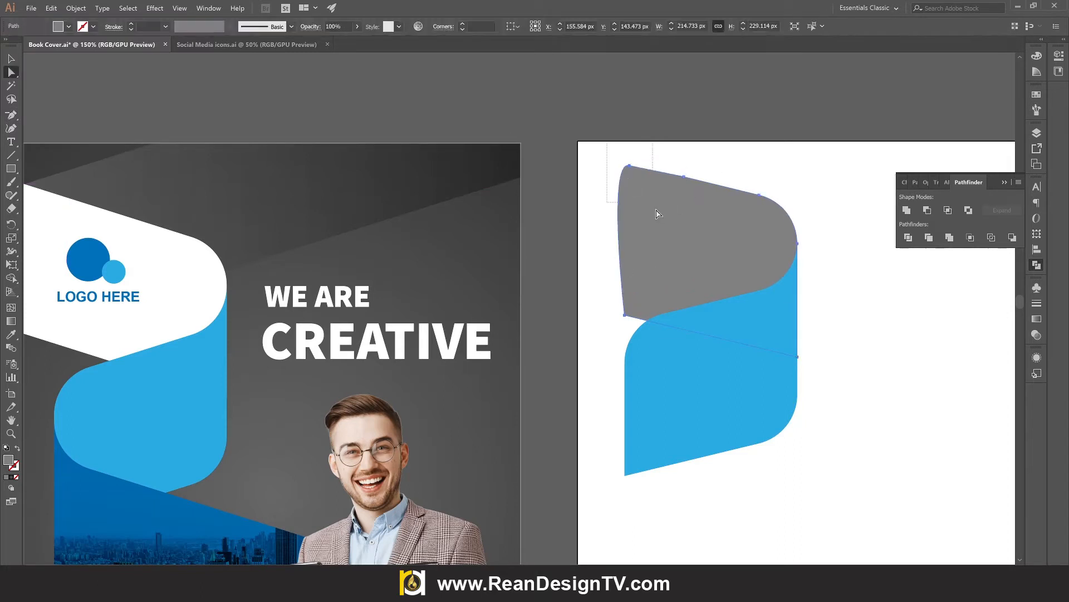
{"action": "left_click_drag", "start_coordinate": [625, 316], "coordinate": [568, 305]}
{"action": "left_click_drag", "start_coordinate": [567, 305], "coordinate": [568, 305]}
{"action": "scroll", "coordinate": [739, 236], "scroll_direction": "up", "scroll_amount": 1}
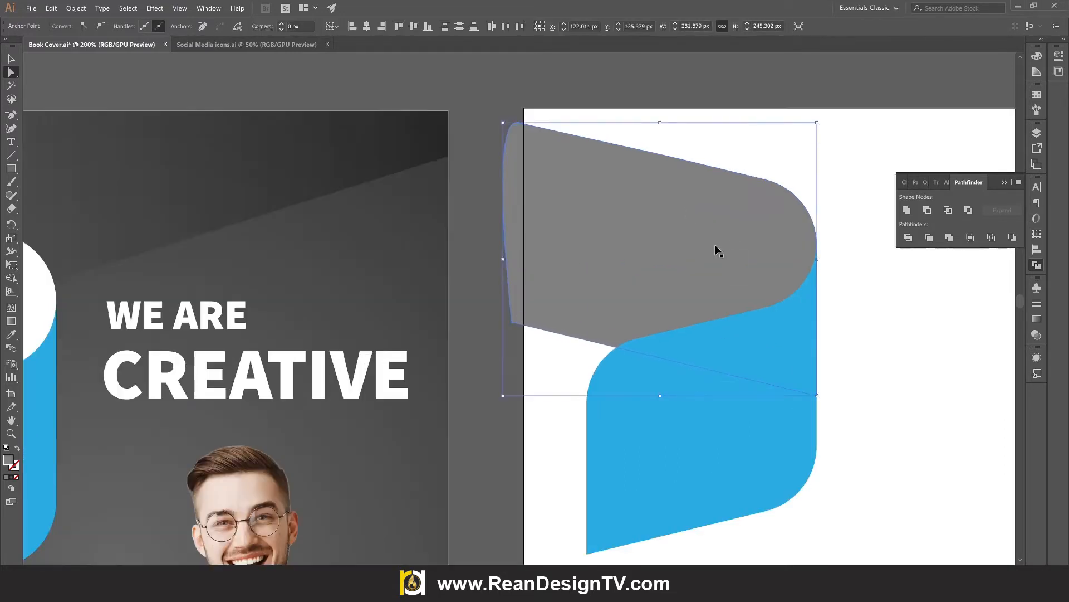
Undo the last anchor move and extend the grey shape's left end past the artboard's left edge again, following its slanted edges.
{"action": "key", "text": "ctrl+z"}
{"action": "scroll", "coordinate": [650, 266], "scroll_direction": "up", "scroll_amount": 1}
{"action": "left_click_drag", "start_coordinate": [588, 367], "coordinate": [490, 344]}
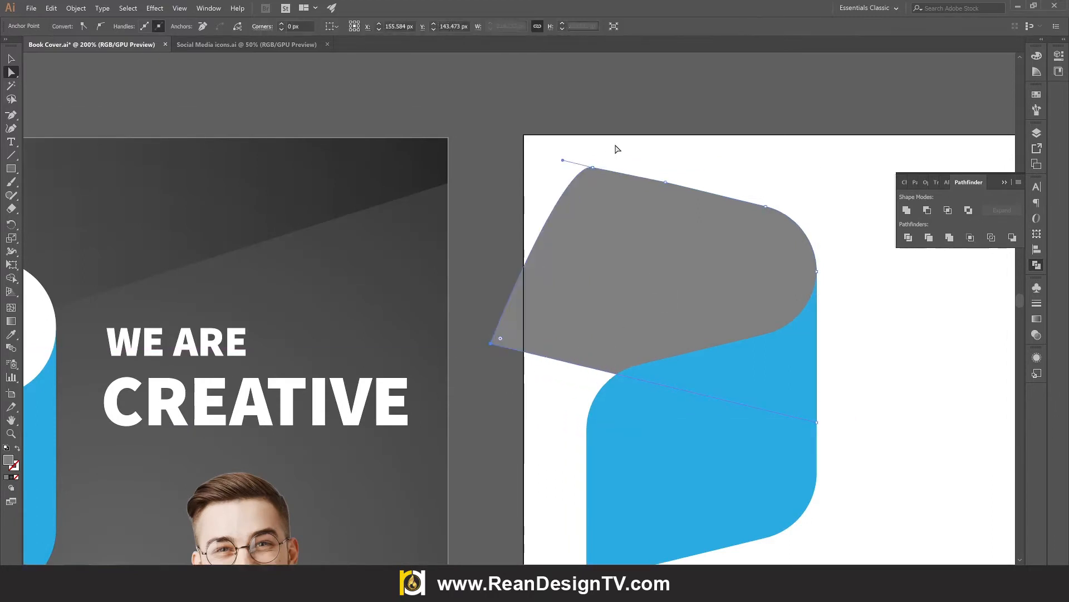
{"action": "left_click_drag", "start_coordinate": [592, 167], "coordinate": [496, 147]}
{"action": "left_click_drag", "start_coordinate": [666, 182], "coordinate": [518, 152]}
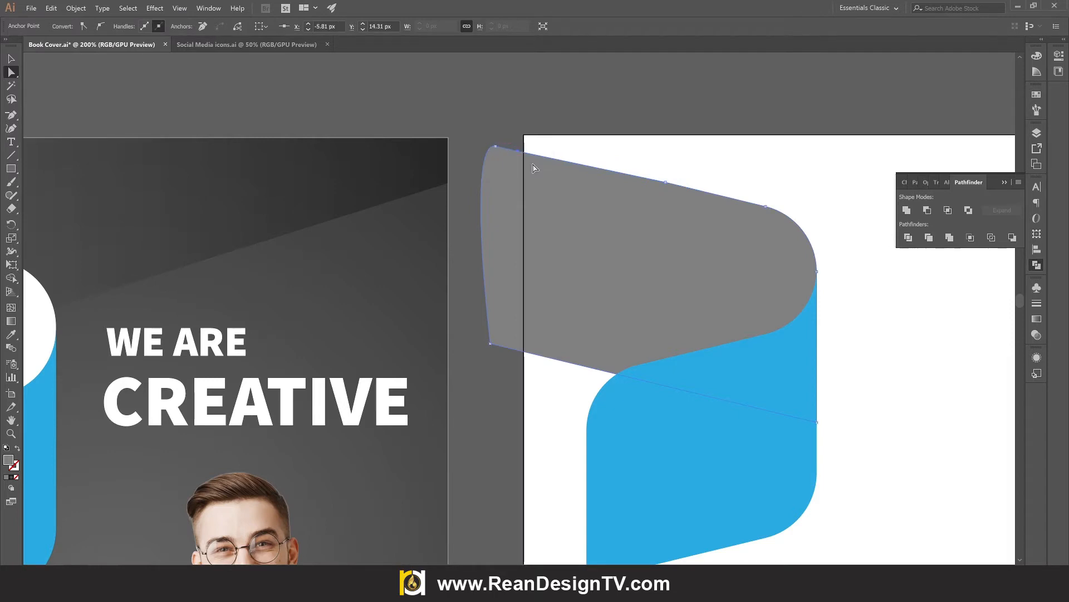
Delete the curved anchor point at the grey shape's upper-left end, leaving a straight left side.
{"action": "left_click", "coordinate": [15, 118]}
{"action": "left_click", "coordinate": [495, 147]}
{"action": "left_click", "coordinate": [11, 72]}
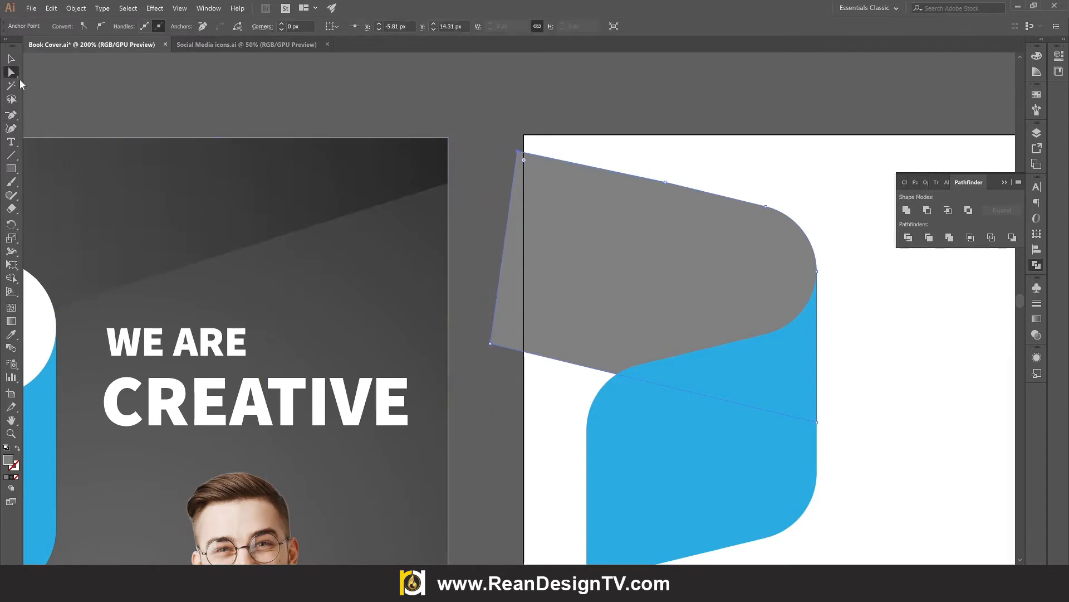
Move the grey shape's lower-left and upper-left corner points onto the artboard's left edge.
{"action": "left_click_drag", "start_coordinate": [496, 344], "coordinate": [525, 353]}
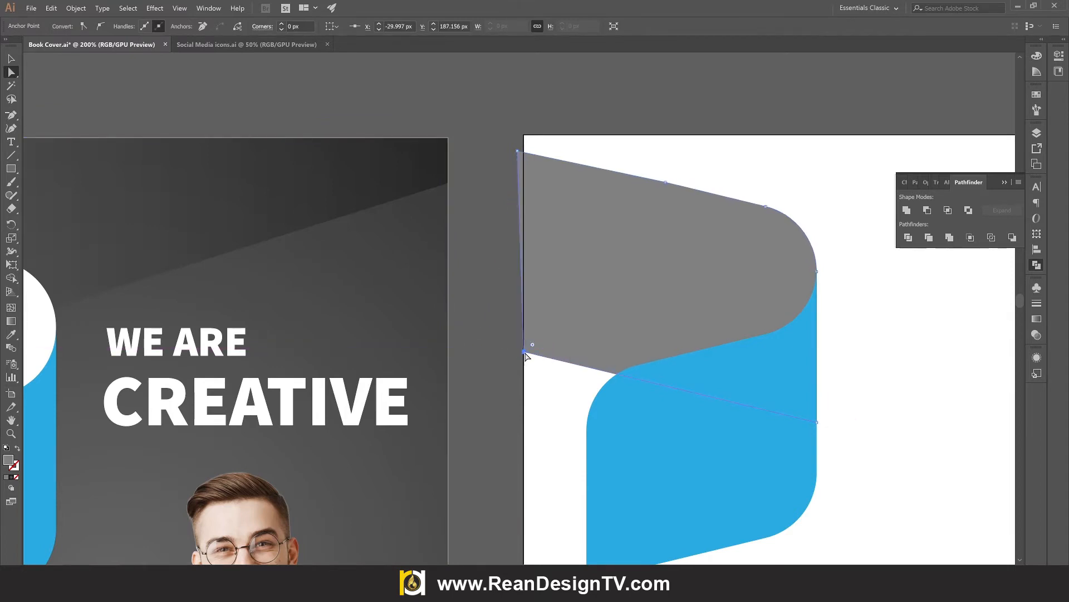
{"action": "left_click_drag", "start_coordinate": [519, 150], "coordinate": [523, 152]}
{"action": "left_click", "coordinate": [491, 130]}
Remove the extra anchor point in the middle of the grey shape's upper slanted edge.
{"action": "scroll", "coordinate": [533, 200], "scroll_direction": "down", "scroll_amount": 3}
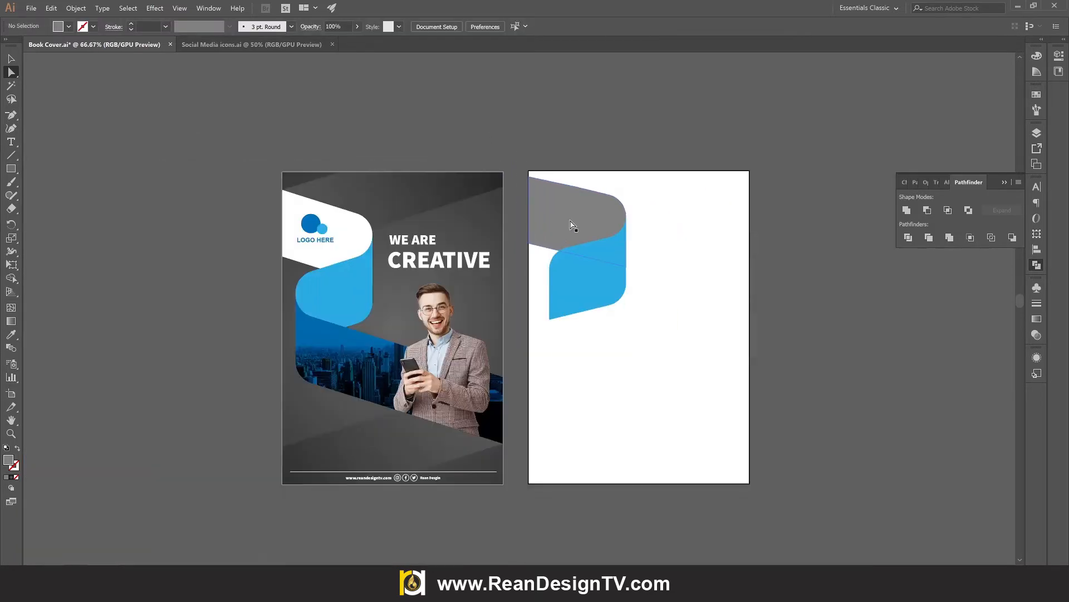
{"action": "scroll", "coordinate": [573, 211], "scroll_direction": "up", "scroll_amount": 2}
{"action": "left_click", "coordinate": [585, 169]}
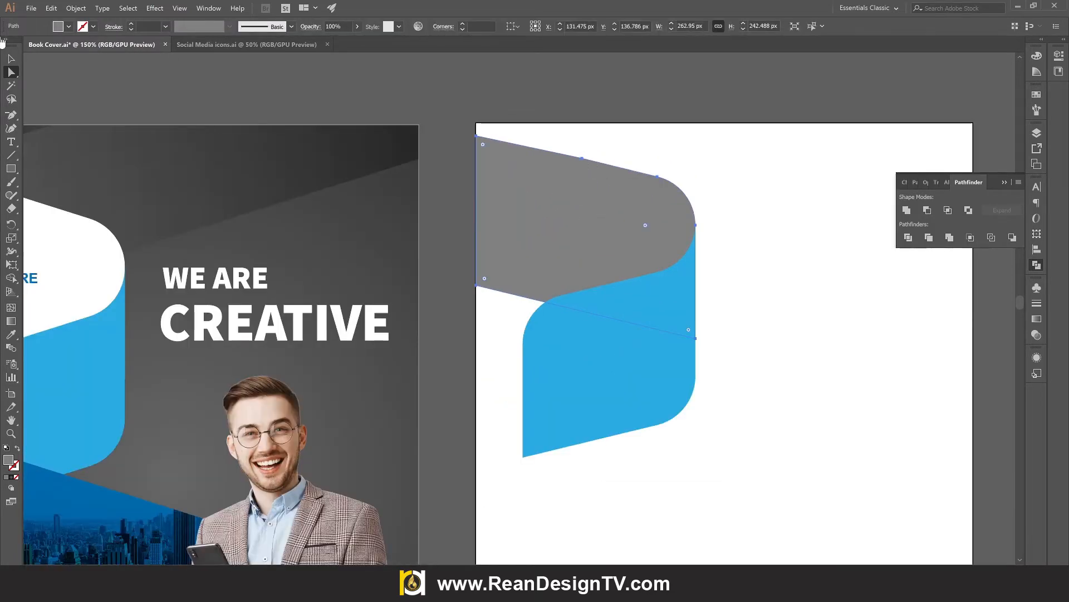
{"action": "key", "text": "p"}
{"action": "left_click", "coordinate": [584, 161]}
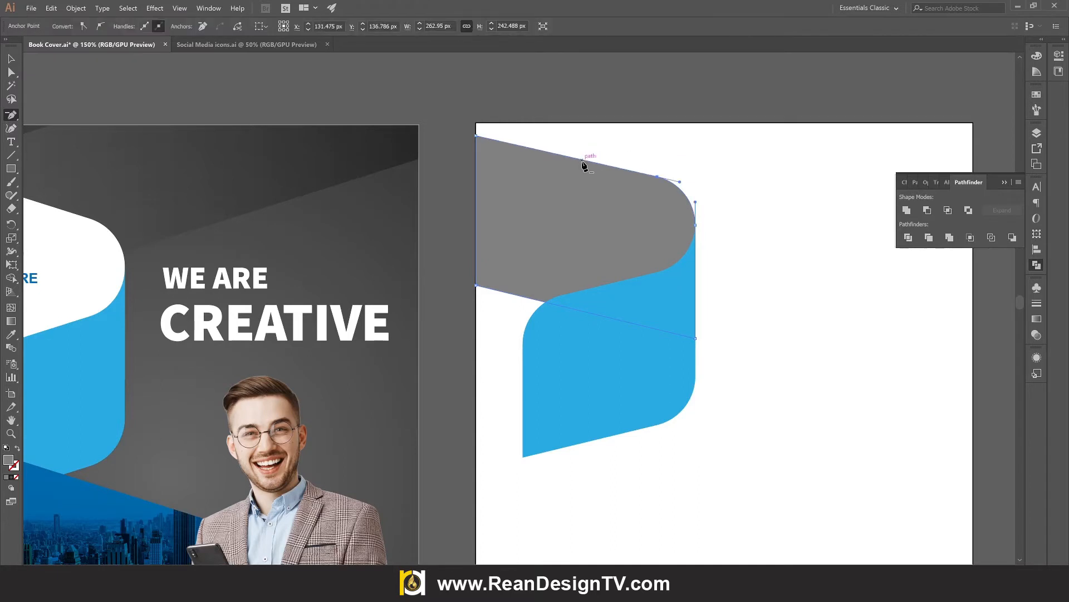
{"action": "left_click", "coordinate": [13, 60]}
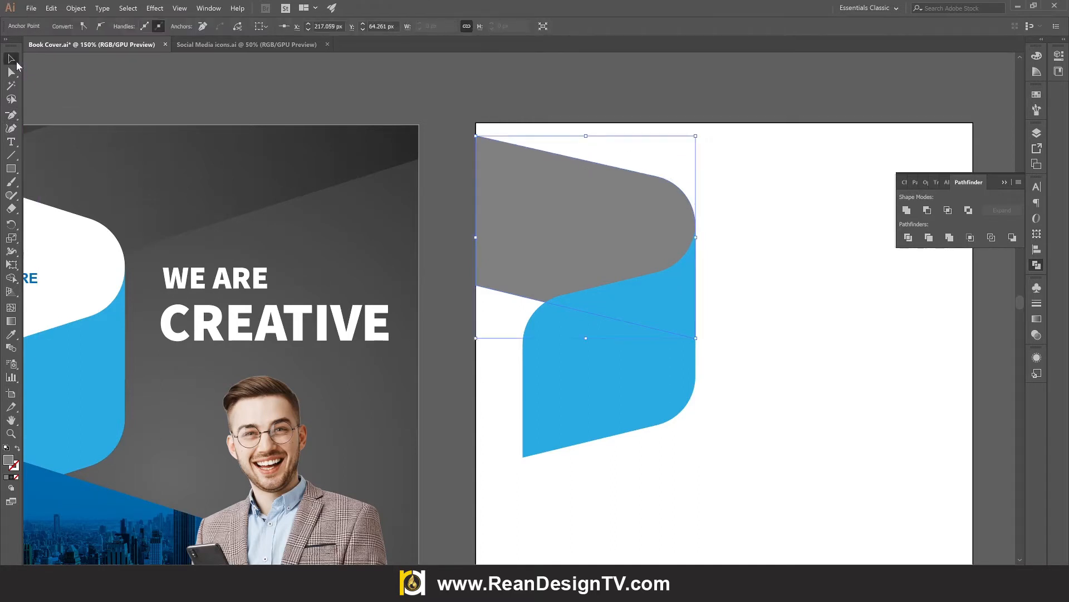
{"action": "left_click", "coordinate": [461, 107]}
Move the grey and light blue shapes together straight down by about 35 px.
{"action": "scroll", "coordinate": [460, 107], "scroll_direction": "down", "scroll_amount": 1}
{"action": "scroll", "coordinate": [440, 107], "scroll_direction": "left", "scroll_amount": 1}
{"action": "left_click", "coordinate": [543, 183]}
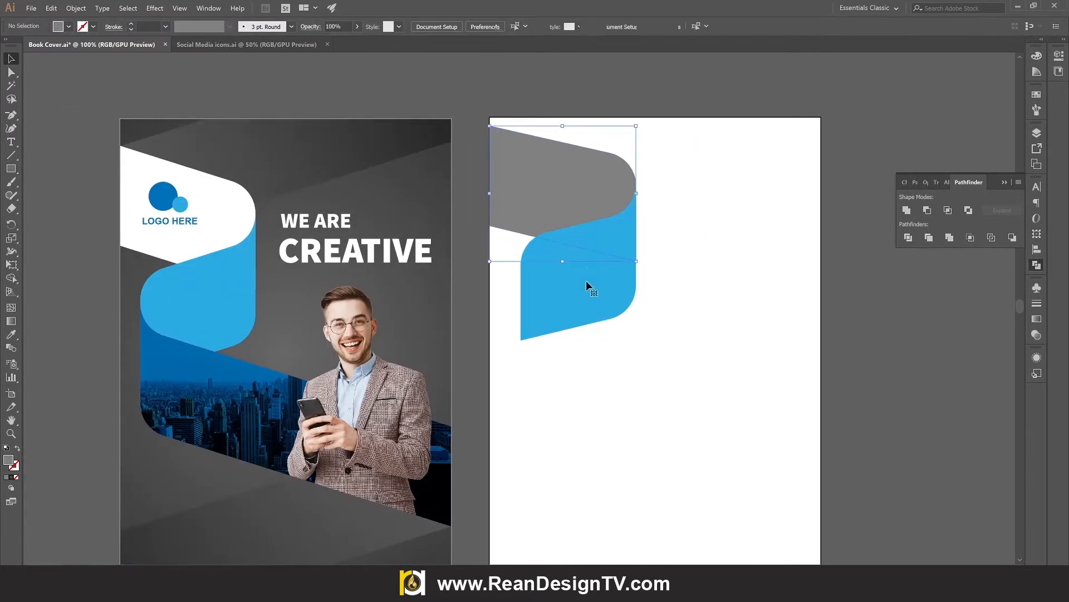
{"action": "left_click", "coordinate": [586, 286], "text": "shift"}
{"action": "left_click_drag", "start_coordinate": [584, 198], "coordinate": [583, 217]}
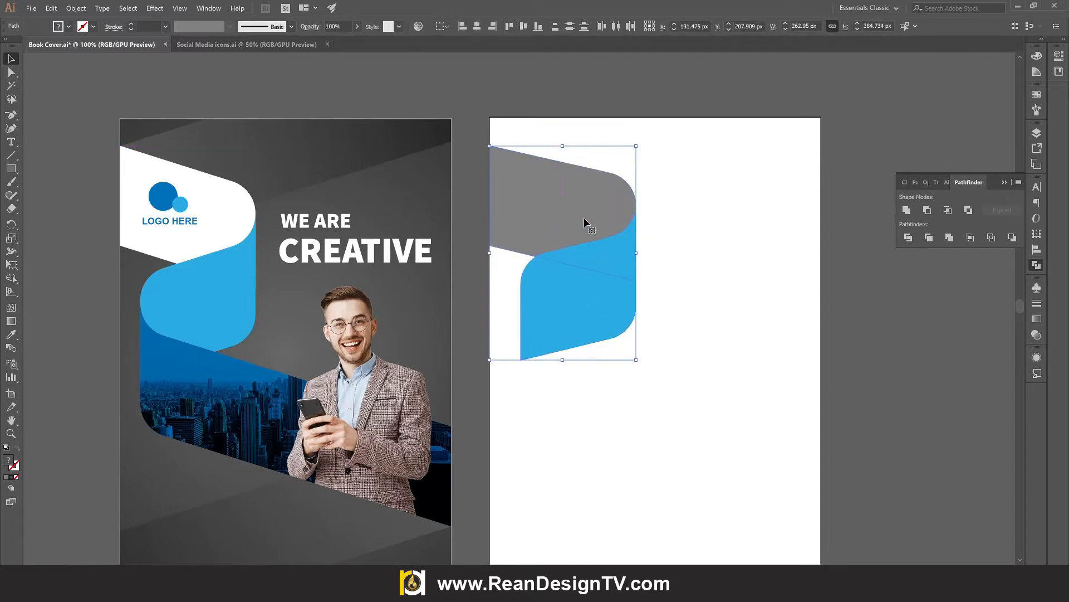
{"action": "left_click", "coordinate": [597, 99]}
Try a copy of the grey shape, turned upside down, as the ribbon segment below the light blue shape.
{"action": "scroll", "coordinate": [597, 99], "scroll_direction": "down", "scroll_amount": 2}
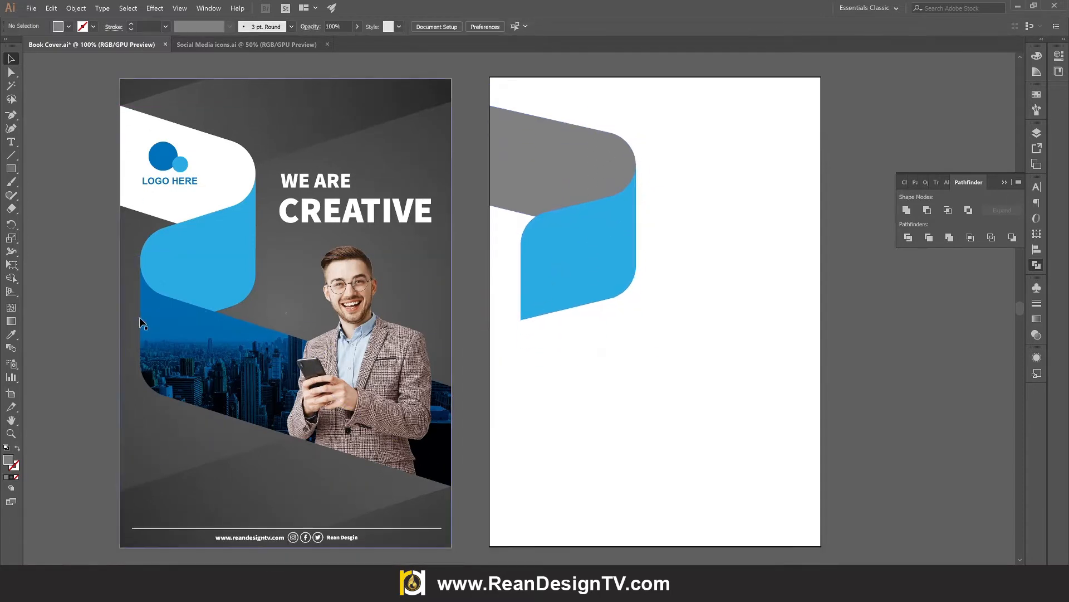
{"action": "left_click", "coordinate": [582, 256]}
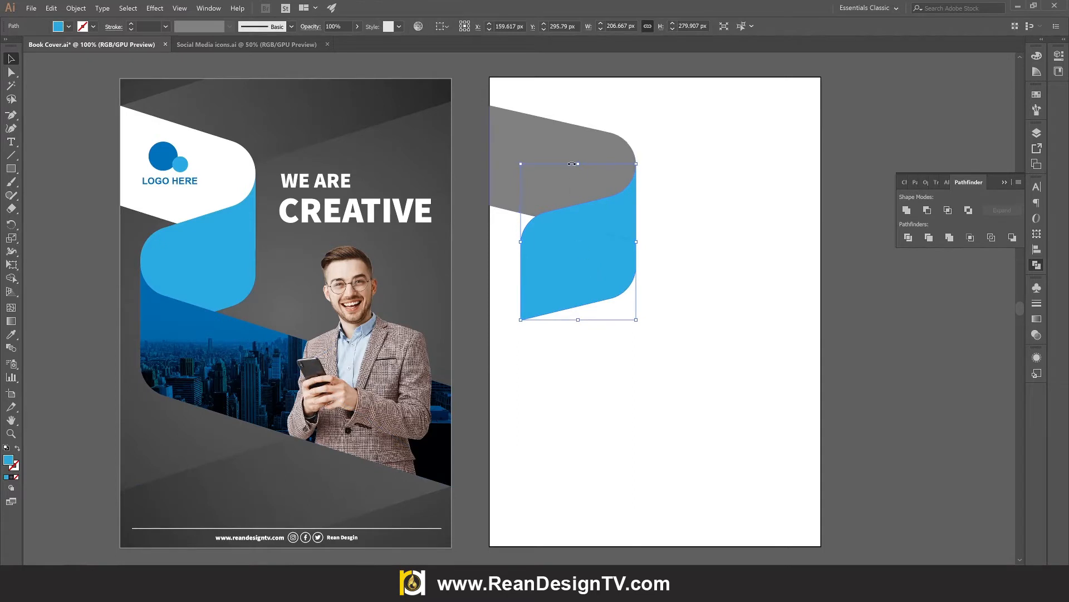
{"action": "left_click", "coordinate": [693, 143]}
{"action": "left_click", "coordinate": [551, 138]}
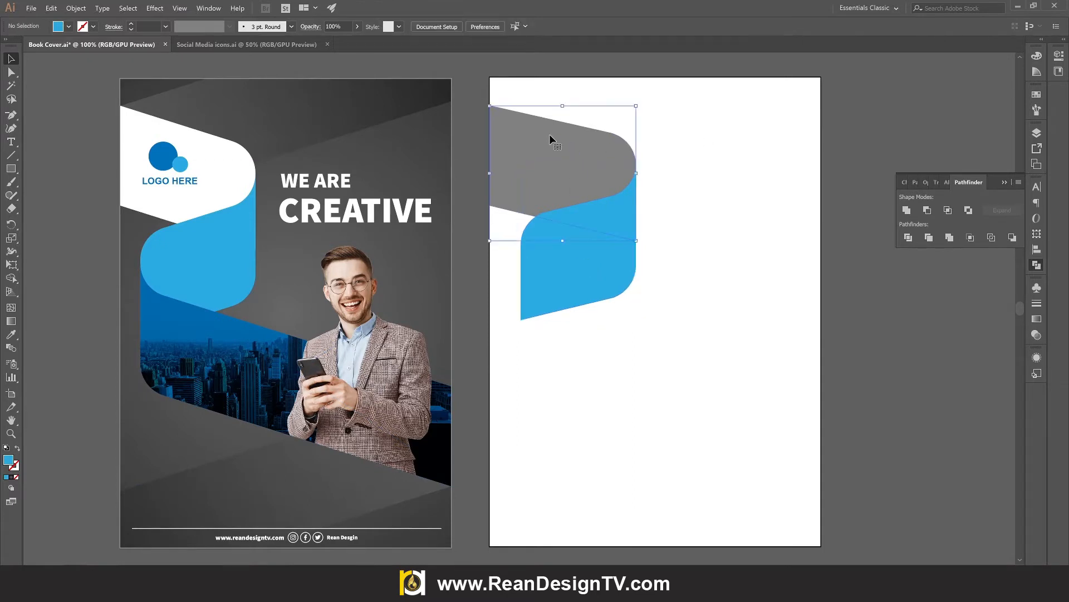
{"action": "left_click_drag", "start_coordinate": [552, 138], "coordinate": [553, 371]}
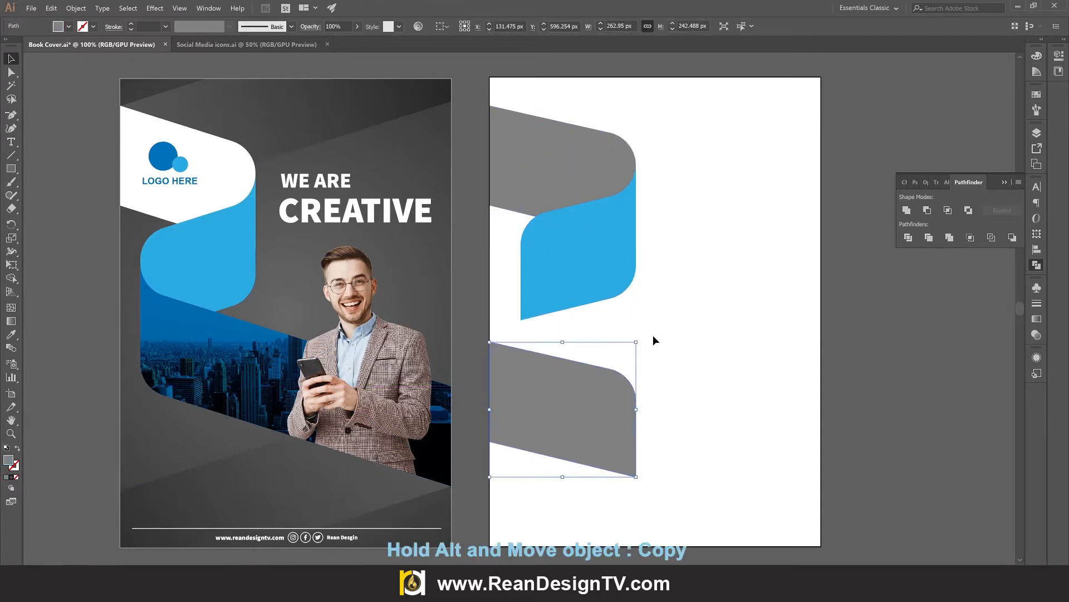
{"action": "left_click_drag", "start_coordinate": [641, 337], "coordinate": [543, 437]}
{"action": "left_click", "coordinate": [673, 386]}
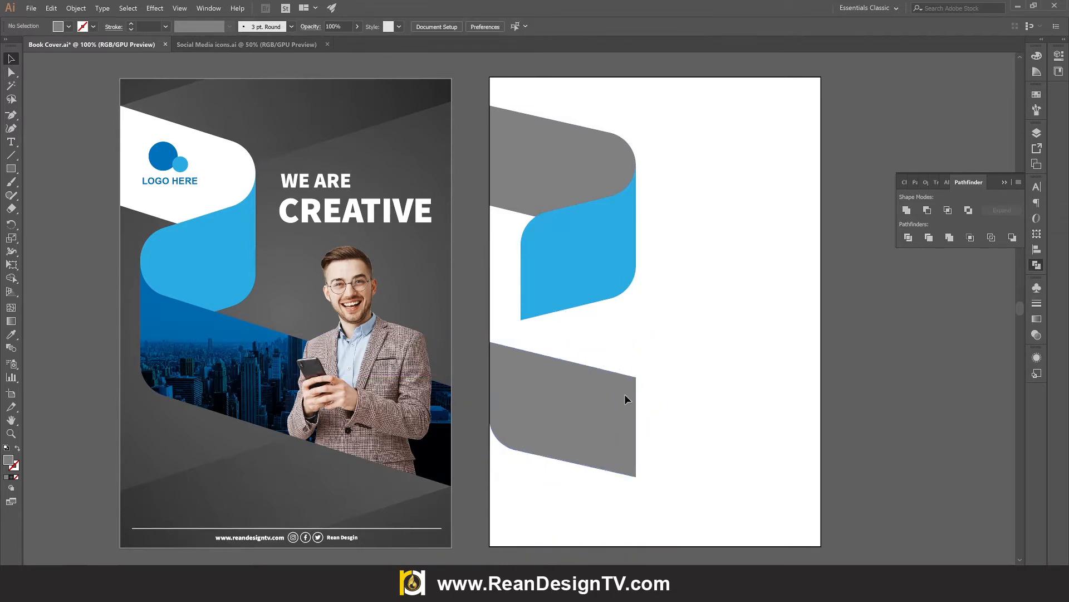
{"action": "mouse_move", "coordinate": [570, 402]}
{"action": "left_mouse_down"}
{"action": "mouse_move", "coordinate": [654, 381]}
{"action": "mouse_move", "coordinate": [581, 325]}
{"action": "mouse_move", "coordinate": [580, 403]}
{"action": "left_mouse_up"}
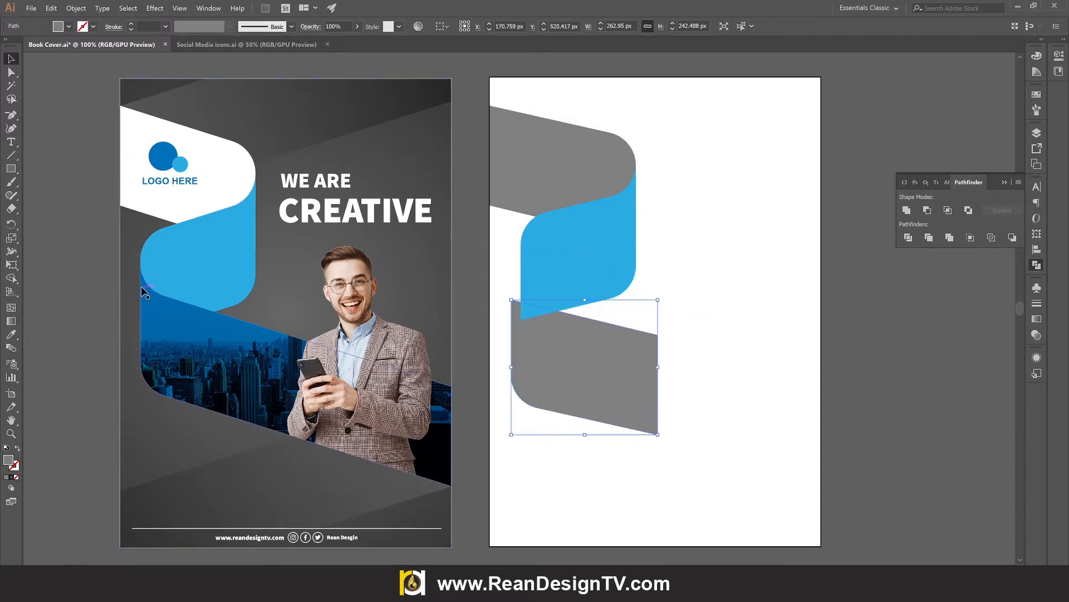
{"action": "left_click", "coordinate": [628, 224]}
{"action": "left_click", "coordinate": [610, 359]}
{"action": "key", "text": "Delete"}
Duplicate the light blue shape about 268 px straight down and reflect the copy across the vertical axis.
{"action": "left_click", "coordinate": [614, 248]}
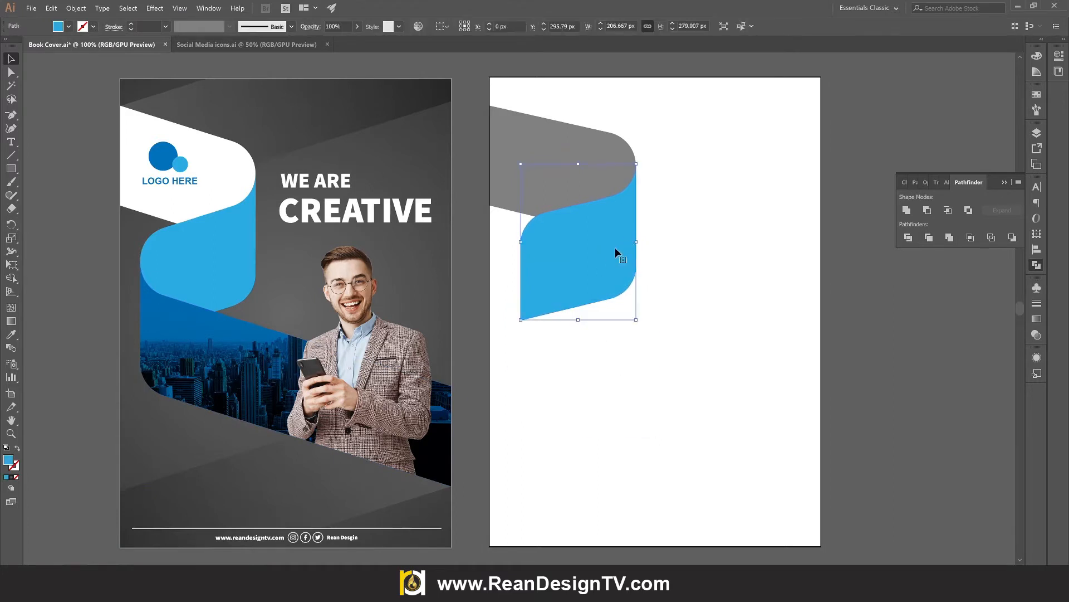
{"action": "left_click_drag", "start_coordinate": [611, 241], "coordinate": [611, 390]}
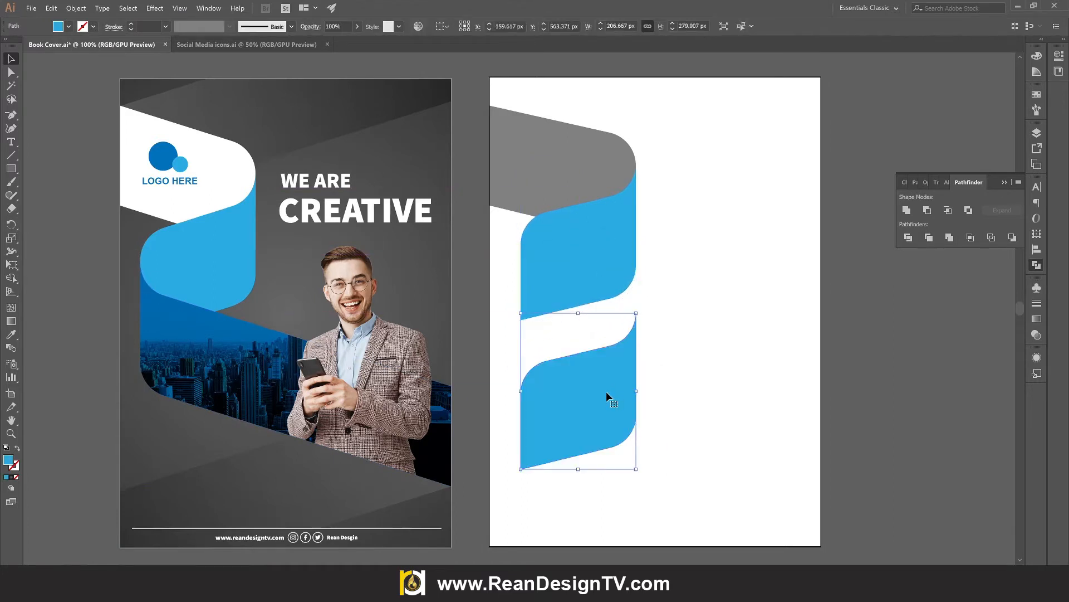
{"action": "right_click", "coordinate": [598, 402]}
{"action": "mouse_move", "coordinate": [417, 384]}
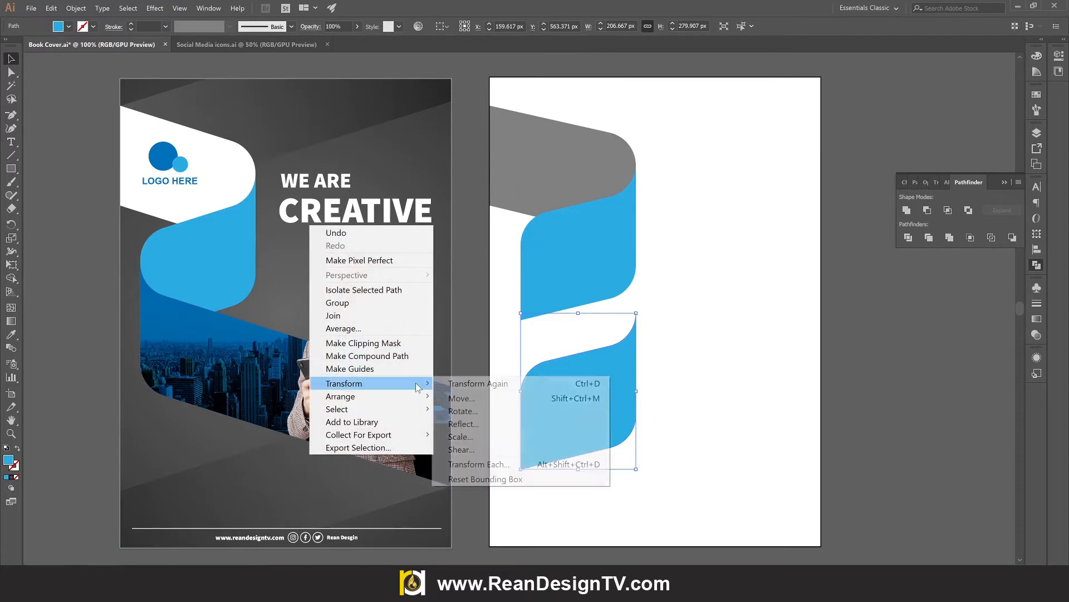
{"action": "left_click", "coordinate": [480, 423]}
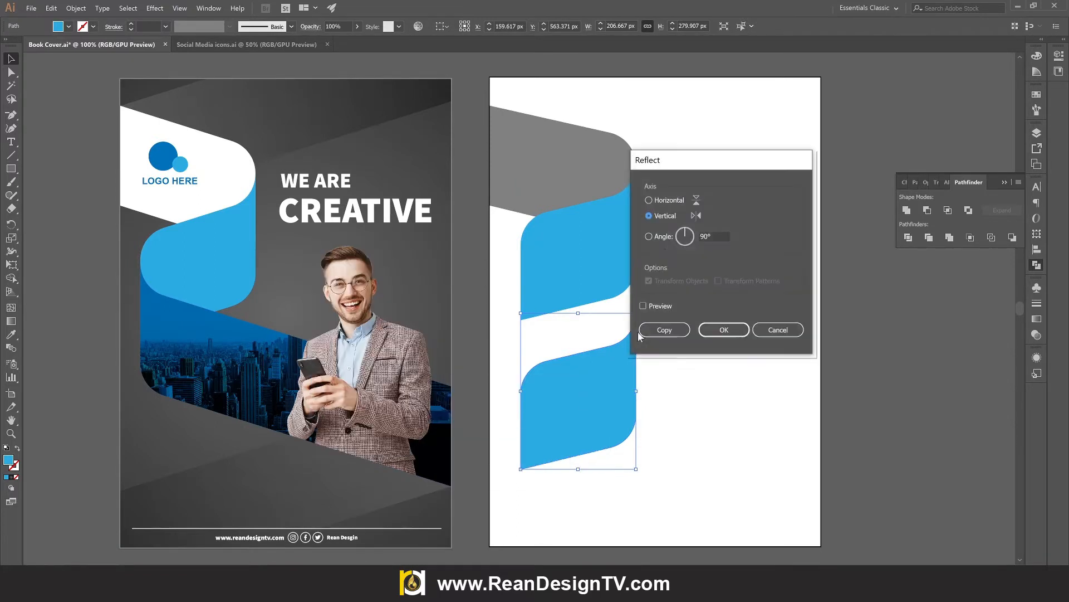
{"action": "left_click", "coordinate": [703, 333]}
Move the reflected copy up about 142 px to overlap the light blue shape and fill it with a darker blue.
{"action": "left_click", "coordinate": [689, 397]}
{"action": "left_click_drag", "start_coordinate": [564, 425], "coordinate": [578, 335]}
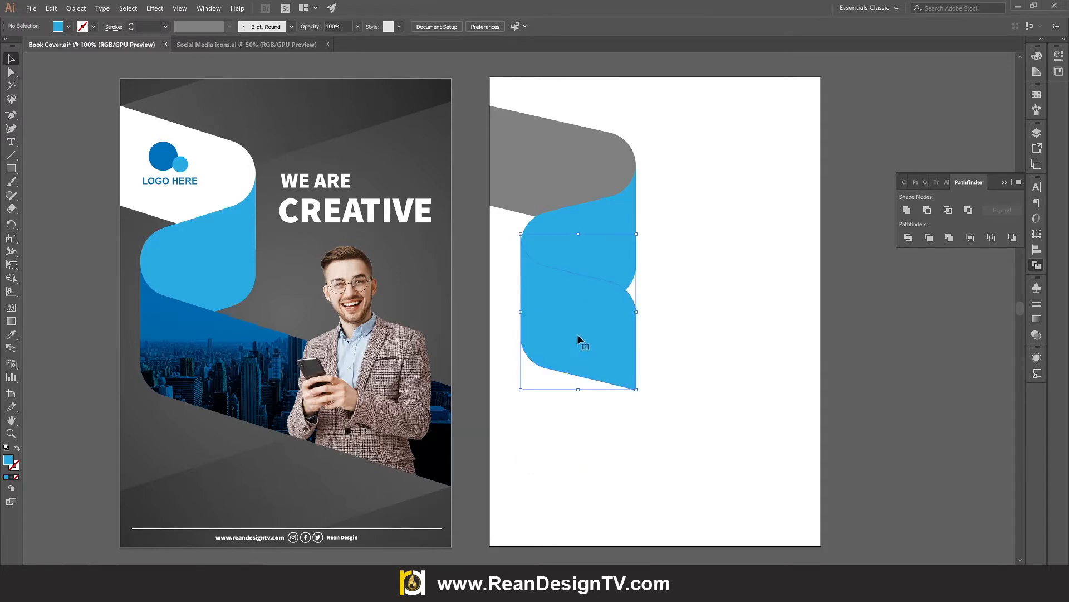
{"action": "left_click", "coordinate": [69, 27]}
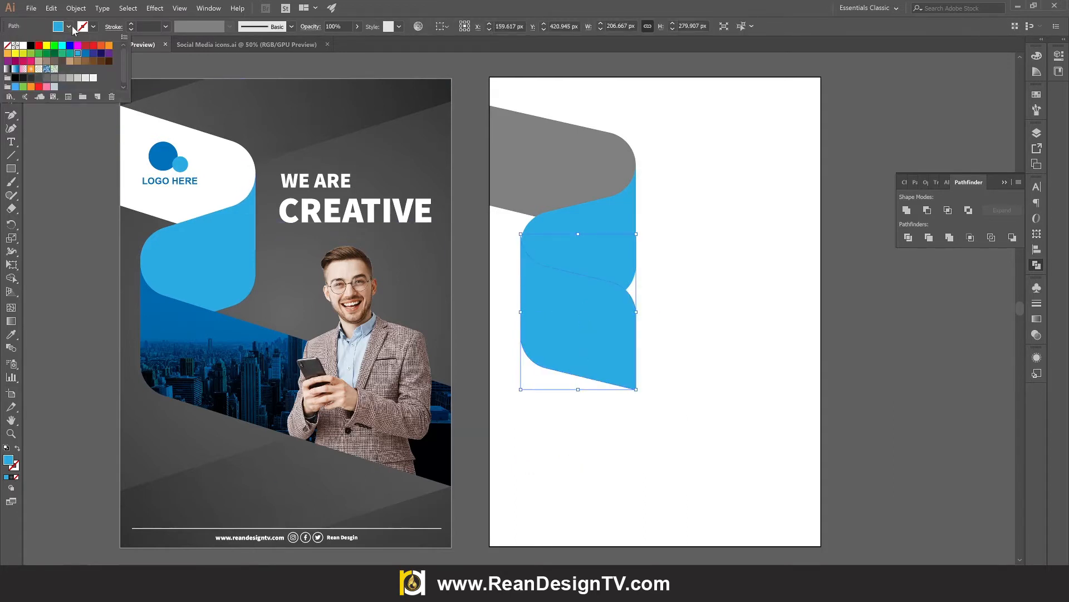
{"action": "left_click", "coordinate": [85, 55]}
{"action": "left_click", "coordinate": [743, 236]}
{"action": "left_click", "coordinate": [743, 237]}
Lower the dark blue shape about 18 px so its upper-left tip meets the light blue shape's rounded left side.
{"action": "scroll", "coordinate": [551, 257], "scroll_direction": "up", "scroll_amount": 3}
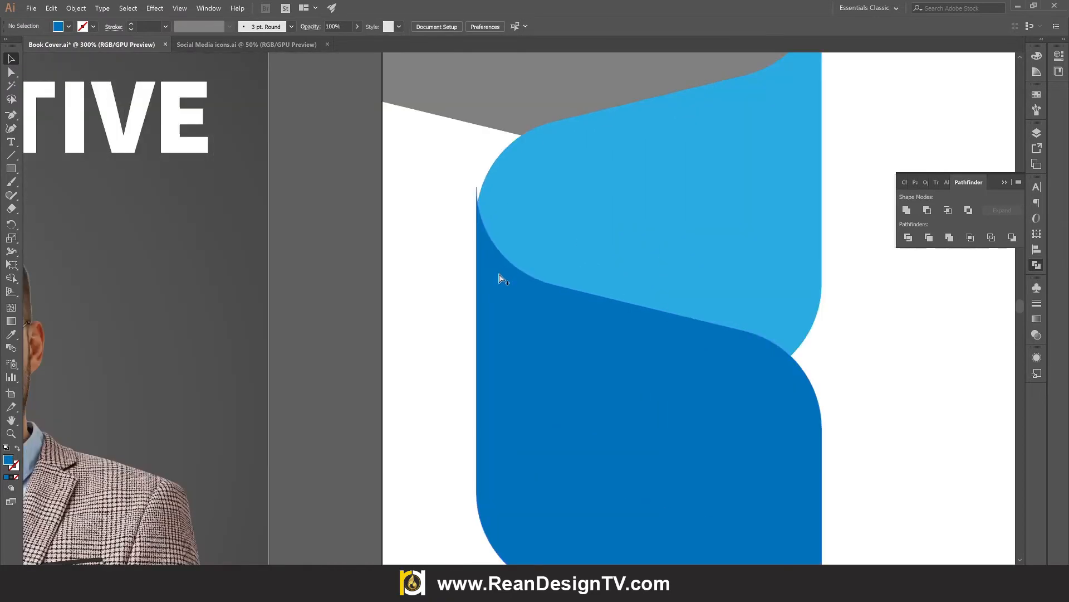
{"action": "scroll", "coordinate": [499, 274], "scroll_direction": "up", "scroll_amount": 3}
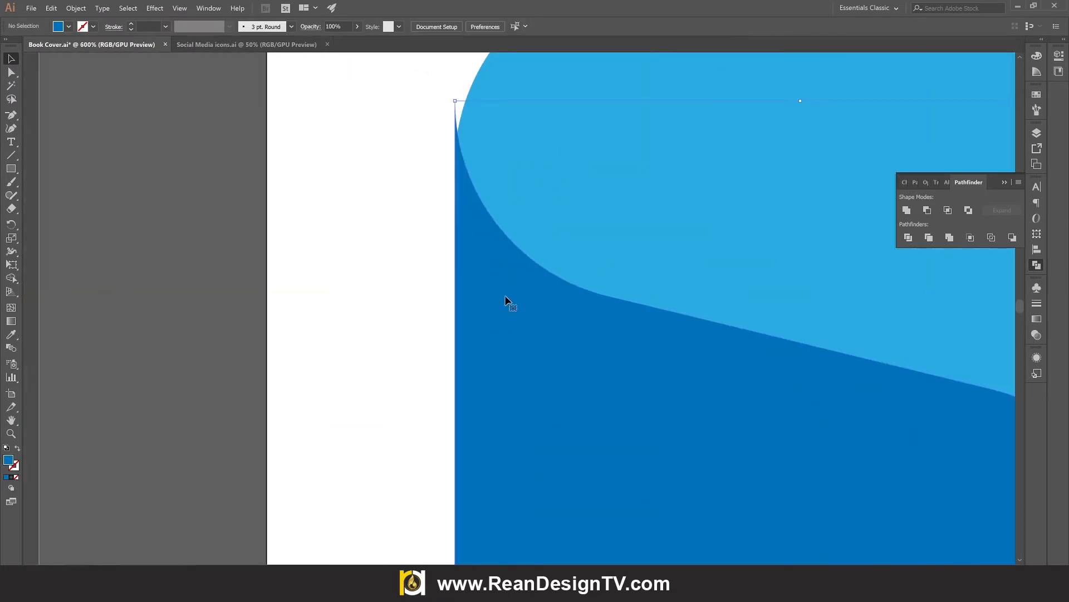
{"action": "left_click_drag", "start_coordinate": [505, 299], "coordinate": [511, 355]}
{"action": "left_click", "coordinate": [326, 320]}
{"action": "key", "text": "ctrl+1"}
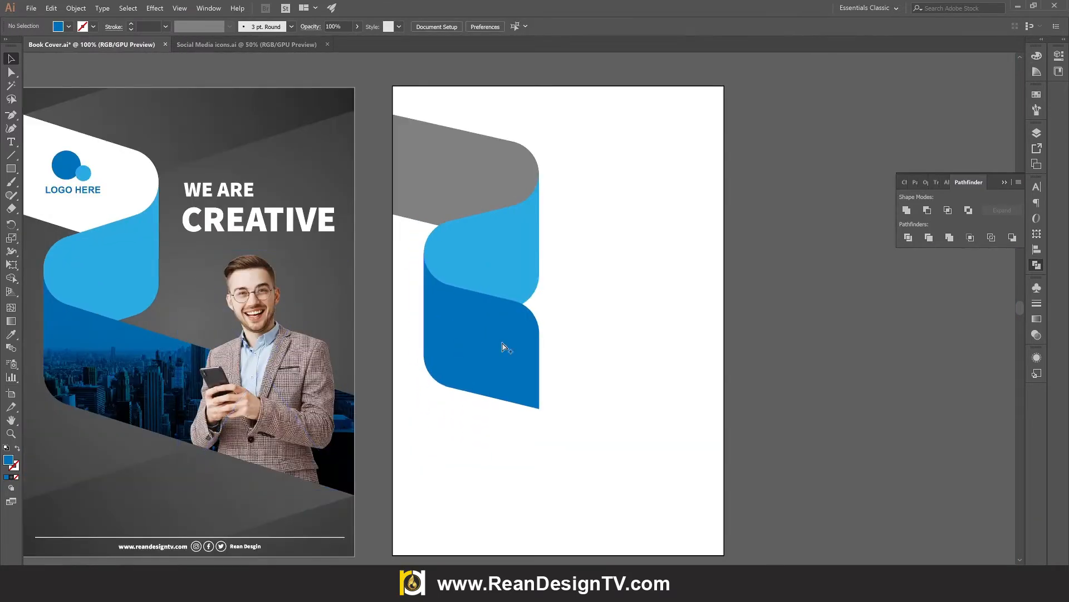
Isolate the dark blue shape and extend its right-hand anchors along the slant past the artboard's right edge.
{"action": "left_click_drag", "start_coordinate": [510, 326], "coordinate": [529, 311]}
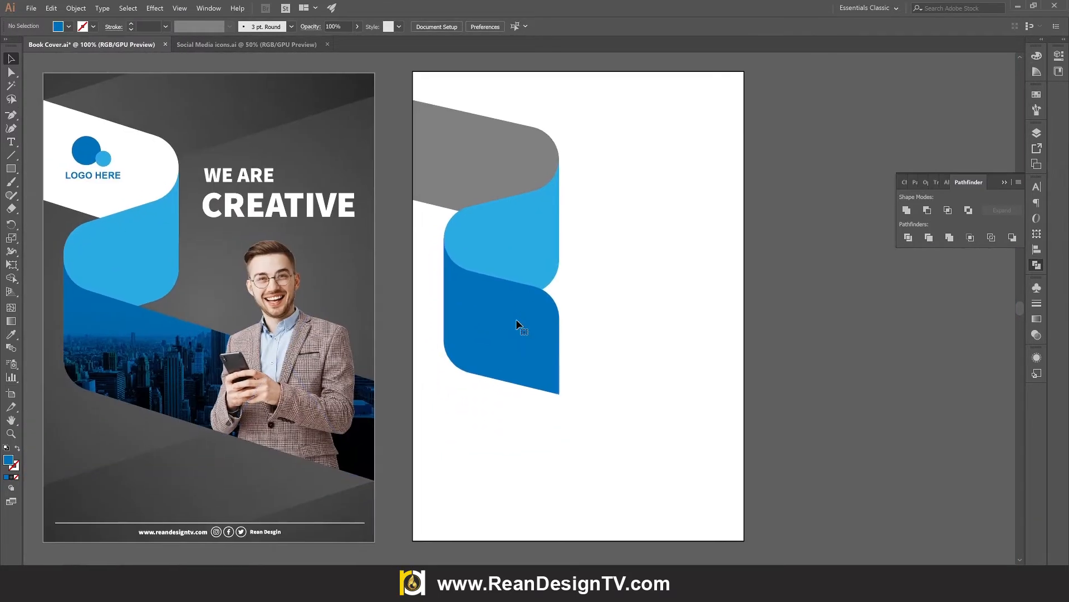
{"action": "left_click", "coordinate": [520, 324]}
{"action": "double_click", "coordinate": [528, 327]}
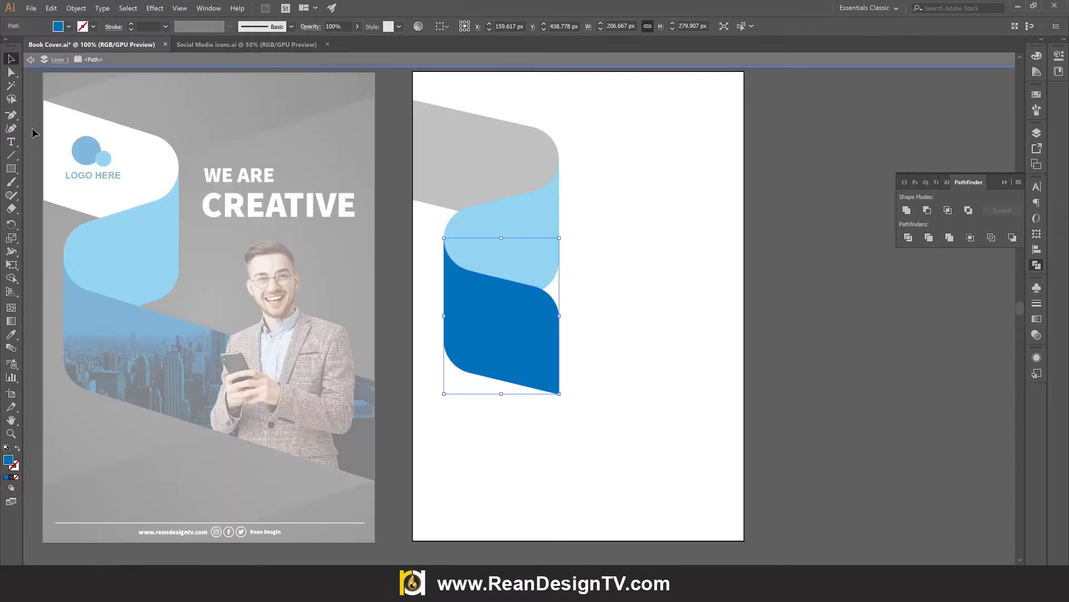
{"action": "left_click", "coordinate": [9, 73]}
{"action": "left_click_drag", "start_coordinate": [688, 233], "coordinate": [510, 471]}
{"action": "left_click_drag", "start_coordinate": [559, 394], "coordinate": [792, 446]}
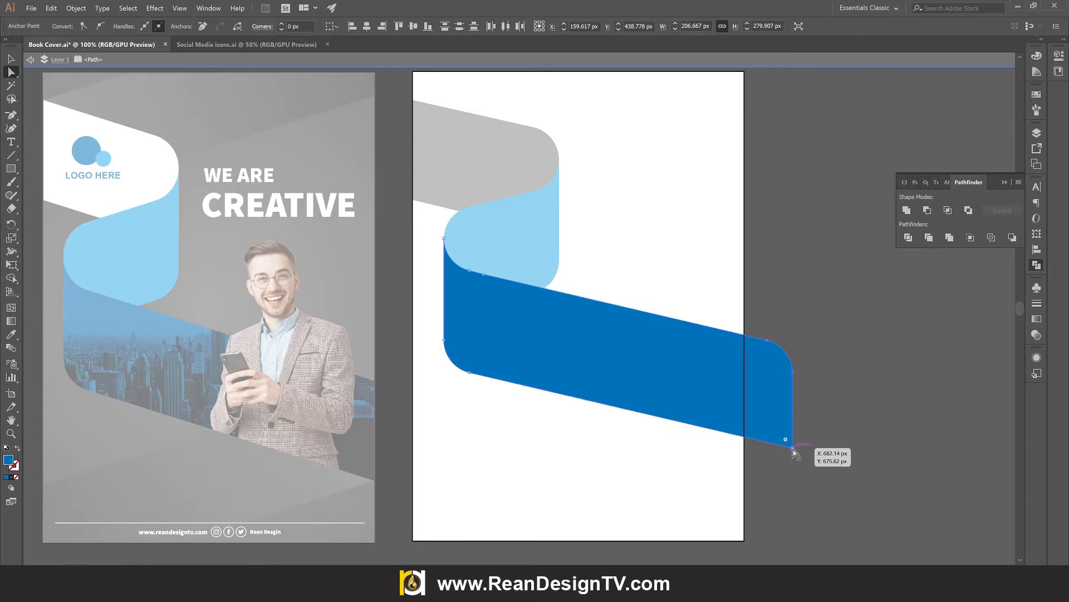
{"action": "left_click", "coordinate": [11, 59]}
{"action": "double_click", "coordinate": [1001, 422]}
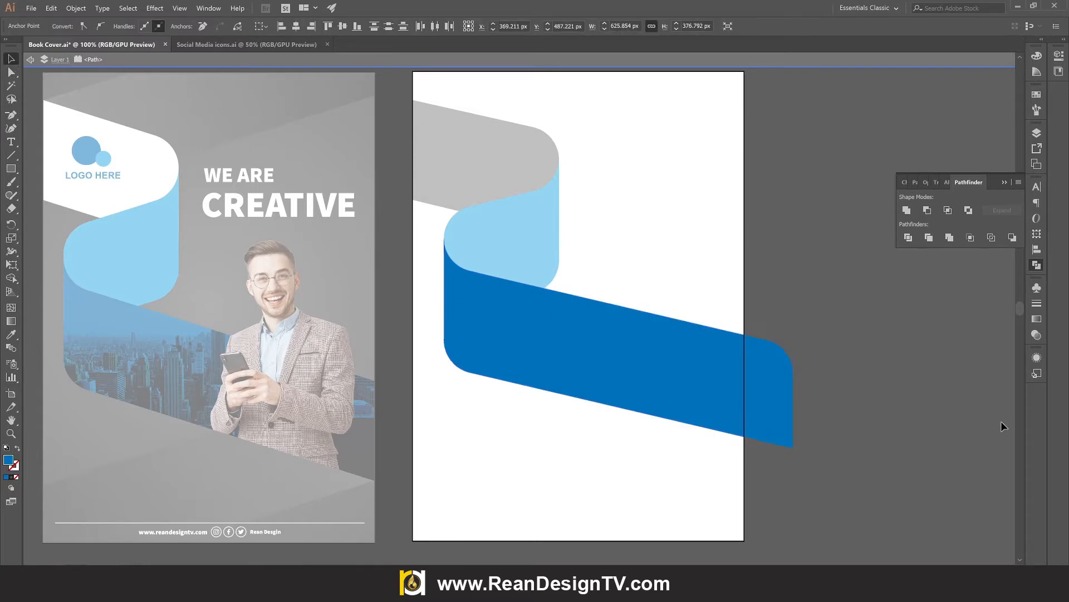
Draw a rectangle about 277 × 413 px over the dark blue band's overhang, flush with the artboard's right edge, and subtract it from the band.
{"action": "left_click", "coordinate": [11, 168]}
{"action": "left_click_drag", "start_coordinate": [899, 259], "coordinate": [744, 488]}
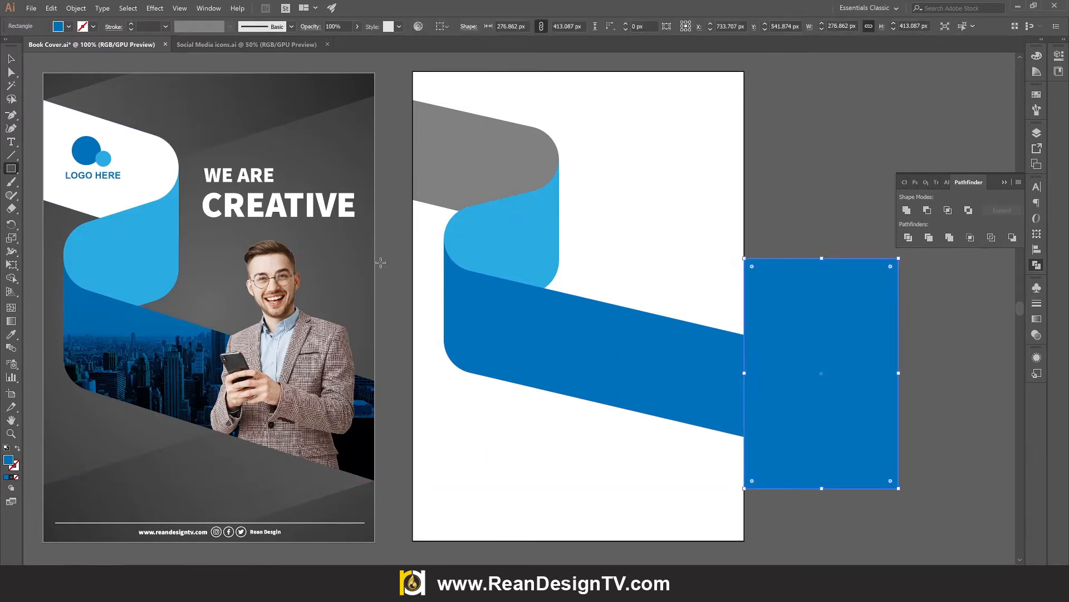
{"action": "left_click", "coordinate": [11, 59]}
{"action": "left_click", "coordinate": [596, 342], "text": "shift"}
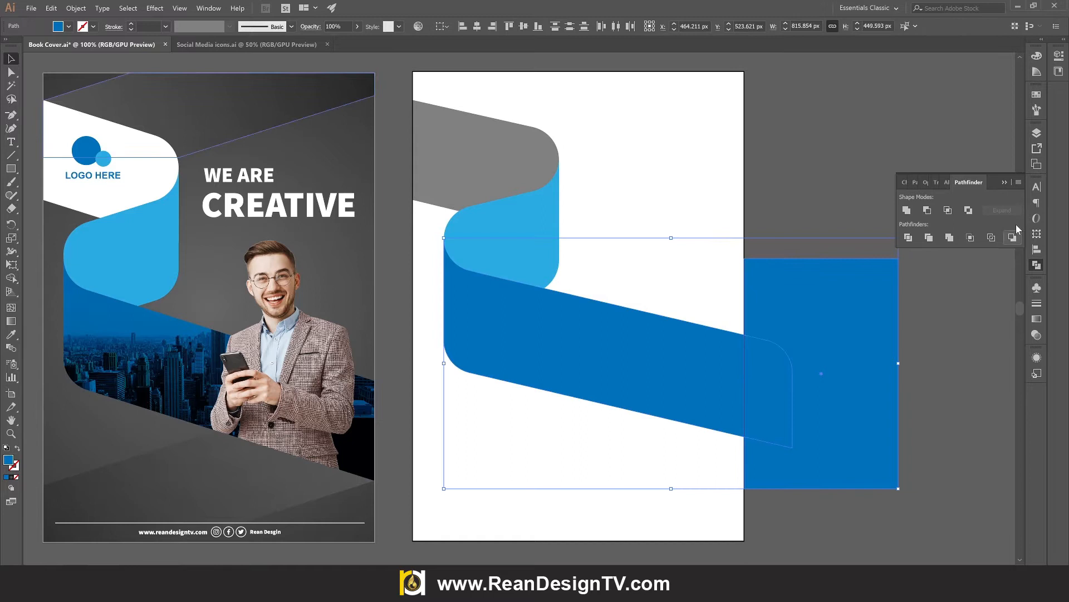
{"action": "left_click", "coordinate": [928, 210]}
{"action": "left_click", "coordinate": [907, 392]}
Move the dark blue band straight down so its curved upper-left end meets the lower part of the light blue shape.
{"action": "scroll", "coordinate": [529, 402], "scroll_direction": "down", "scroll_amount": 2}
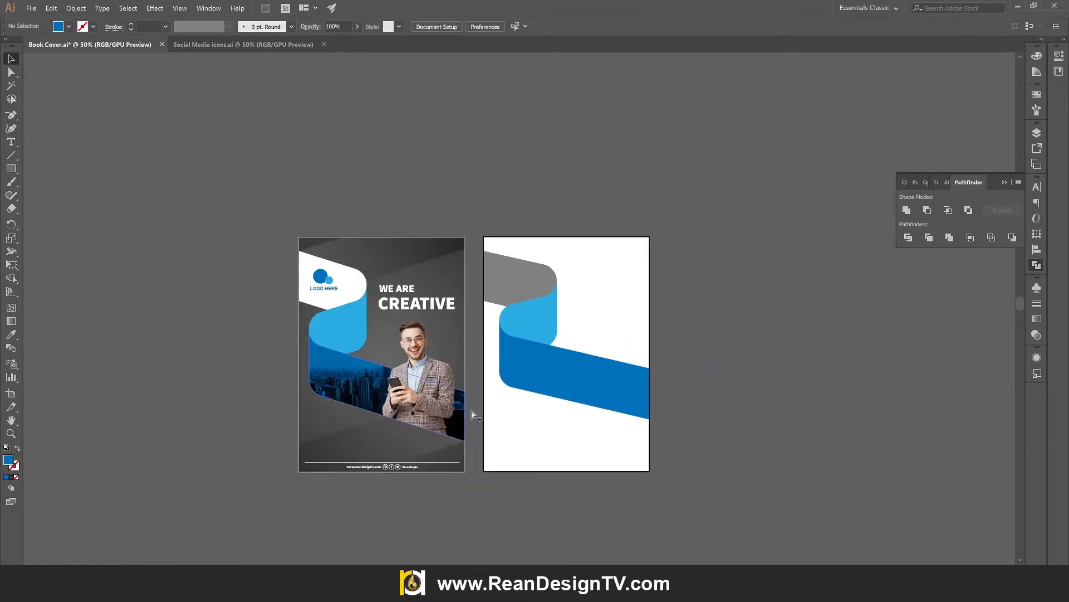
{"action": "scroll", "coordinate": [471, 410], "scroll_direction": "up", "scroll_amount": 1}
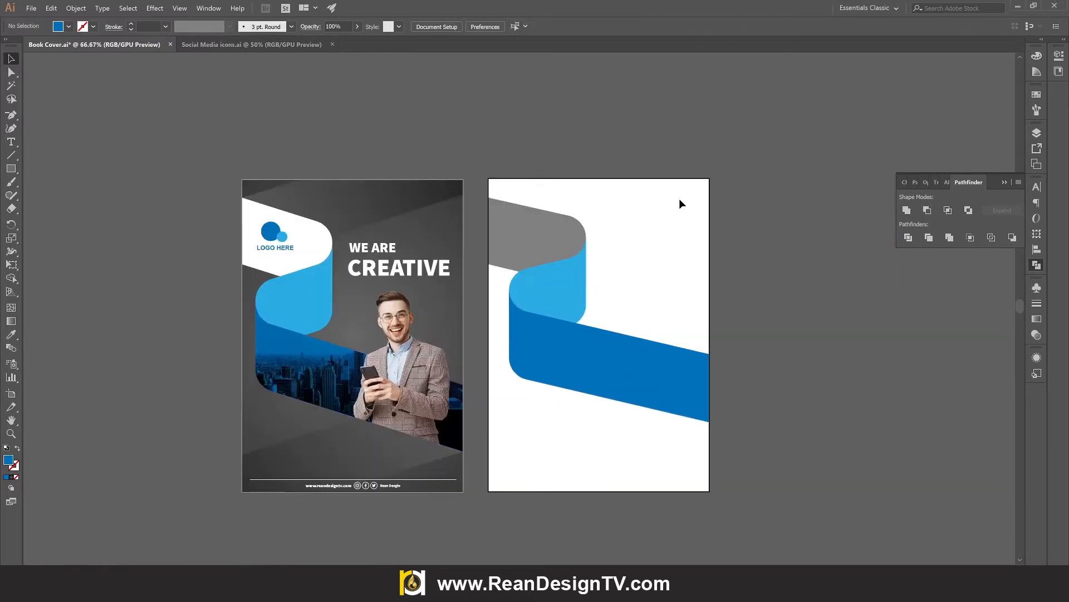
{"action": "left_click_drag", "start_coordinate": [679, 200], "coordinate": [531, 475]}
{"action": "left_click", "coordinate": [704, 485]}
{"action": "left_click", "coordinate": [536, 300]}
{"action": "left_click", "coordinate": [302, 355]}
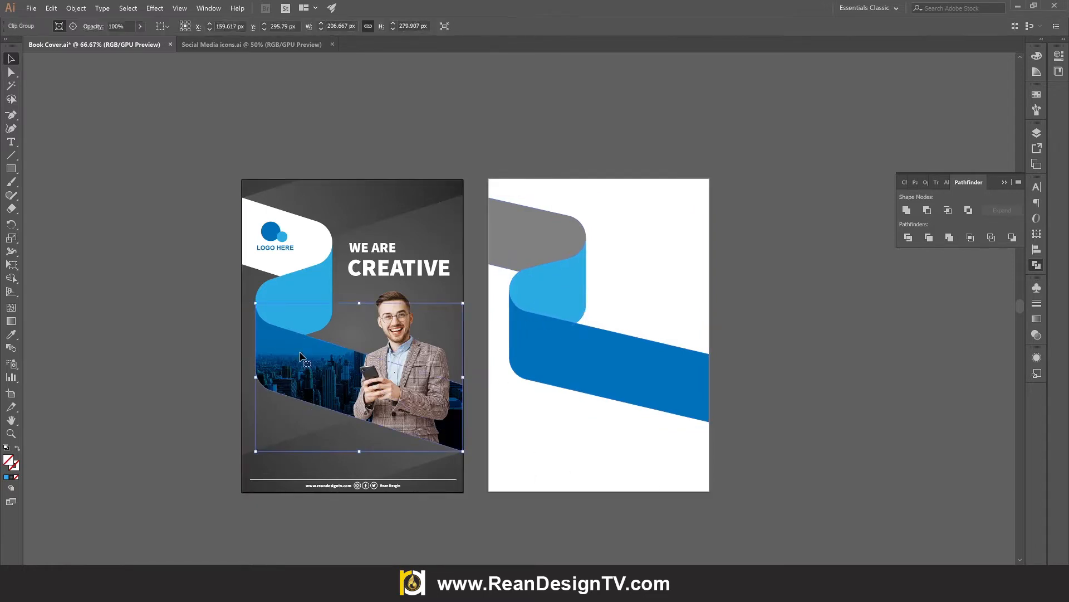
{"action": "left_click", "coordinate": [637, 391]}
{"action": "left_click_drag", "start_coordinate": [651, 382], "coordinate": [653, 414]}
{"action": "left_click", "coordinate": [775, 391]}
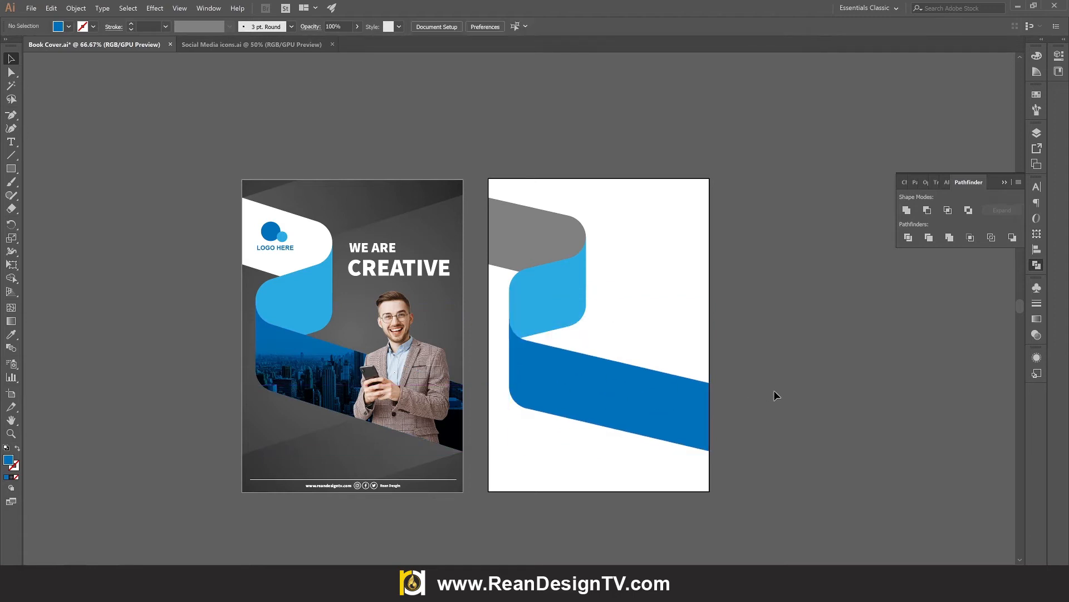
{"action": "scroll", "coordinate": [557, 293], "scroll_direction": "up", "scroll_amount": 1}
{"action": "left_click", "coordinate": [543, 280]}
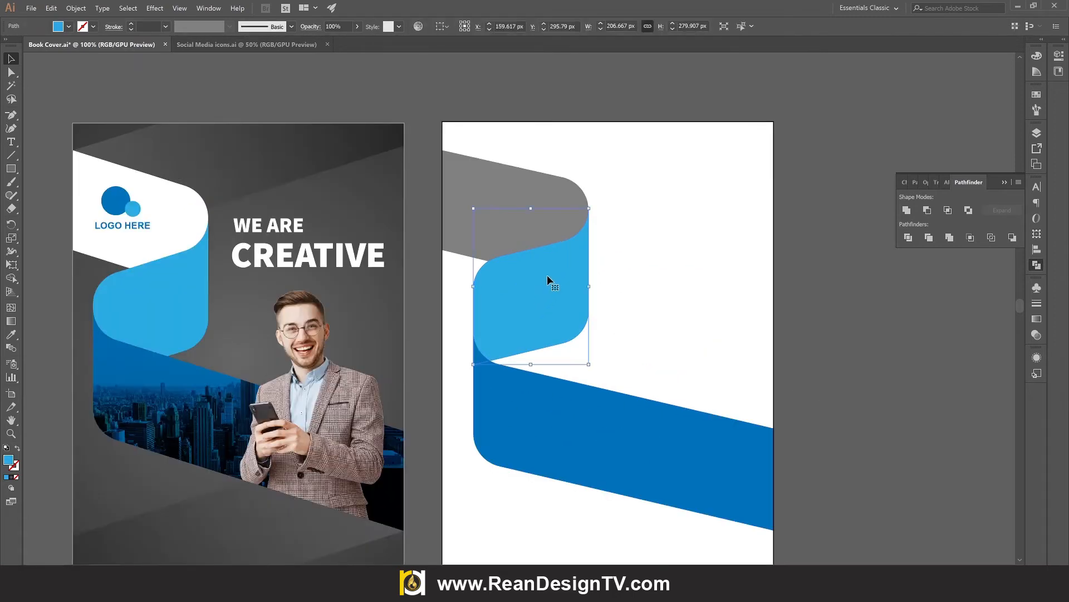
{"action": "left_click_drag", "start_coordinate": [547, 275], "coordinate": [547, 289]}
{"action": "key", "text": "ctrl+z"}
{"action": "left_click", "coordinate": [677, 351]}
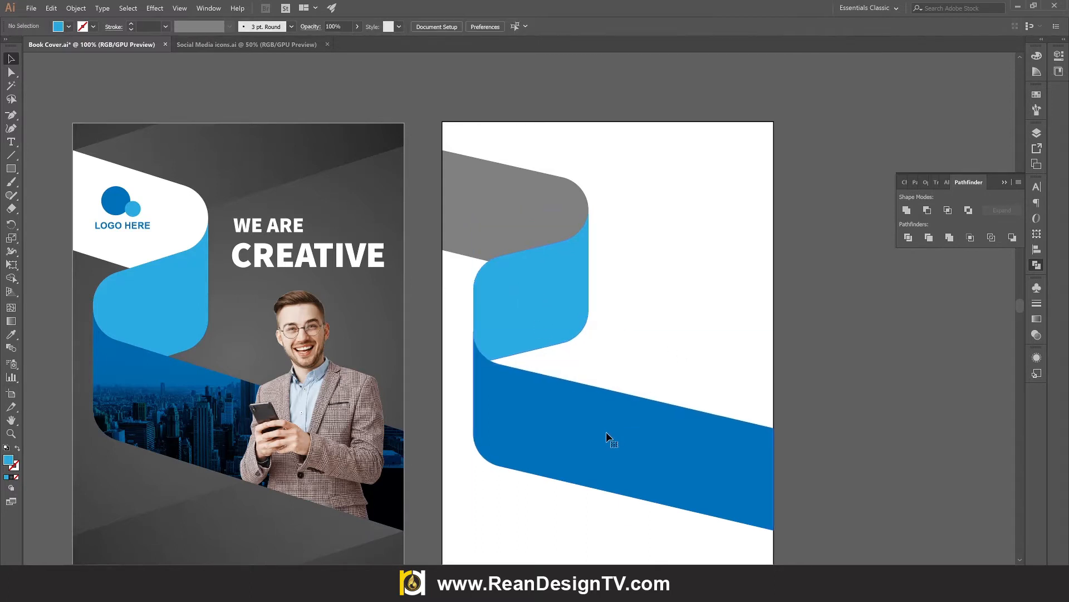
Skew the light blue shape with Free Transform, lowering its left side about 40 px to make its slant steeper.
{"action": "left_click", "coordinate": [541, 409]}
{"action": "left_click", "coordinate": [530, 301]}
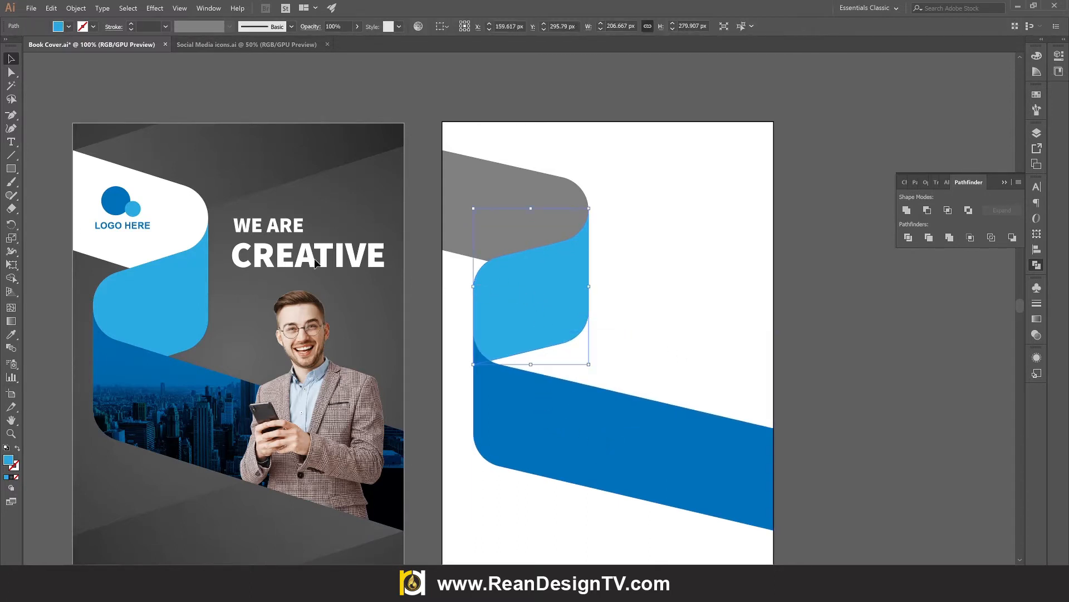
{"action": "left_click", "coordinate": [12, 264]}
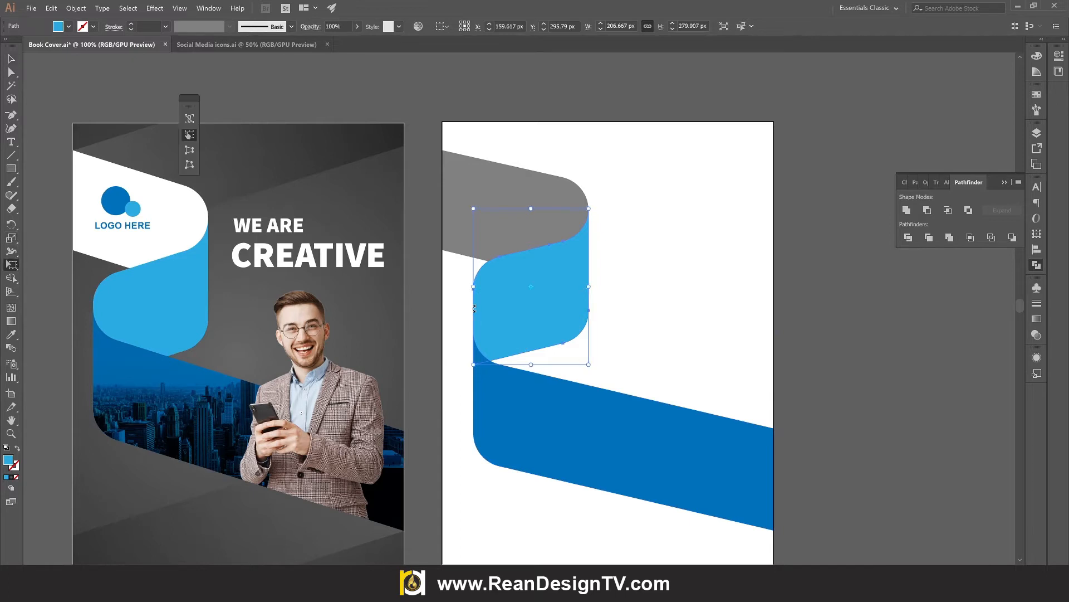
{"action": "left_click_drag", "start_coordinate": [474, 287], "coordinate": [474, 309]}
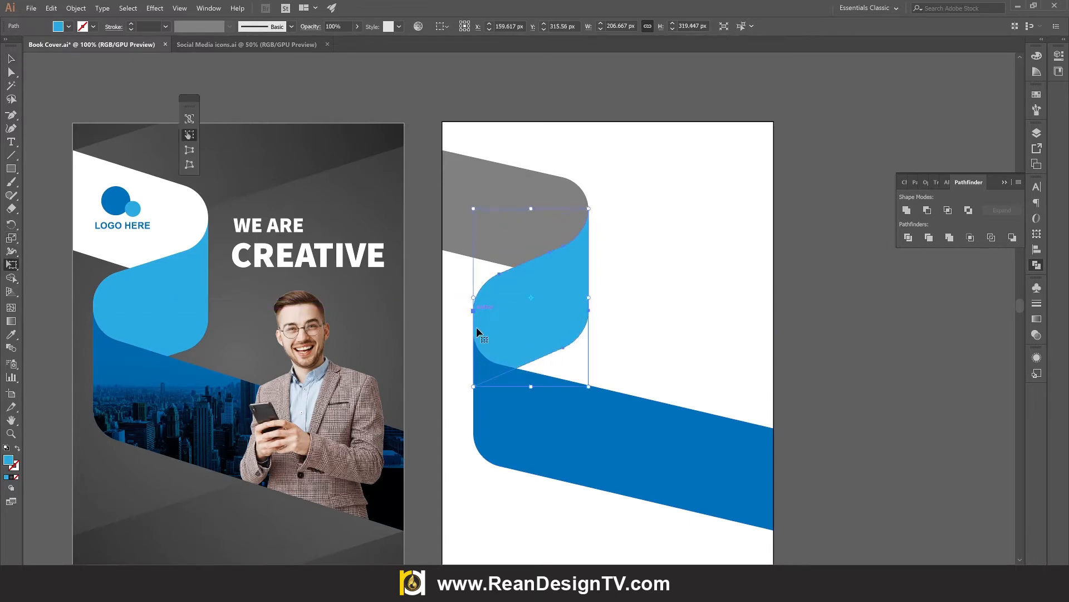
{"action": "left_click", "coordinate": [11, 58]}
Skew the dark blue band with Free Transform, raising its left side about 32 px to meet the light blue curve.
{"action": "left_click", "coordinate": [533, 438]}
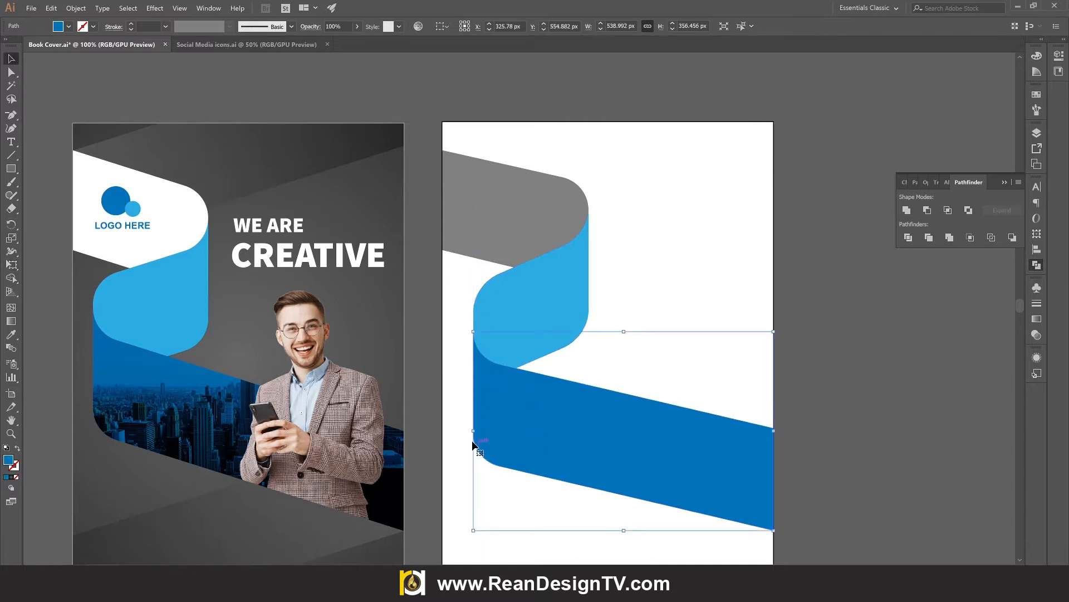
{"action": "left_click", "coordinate": [12, 265]}
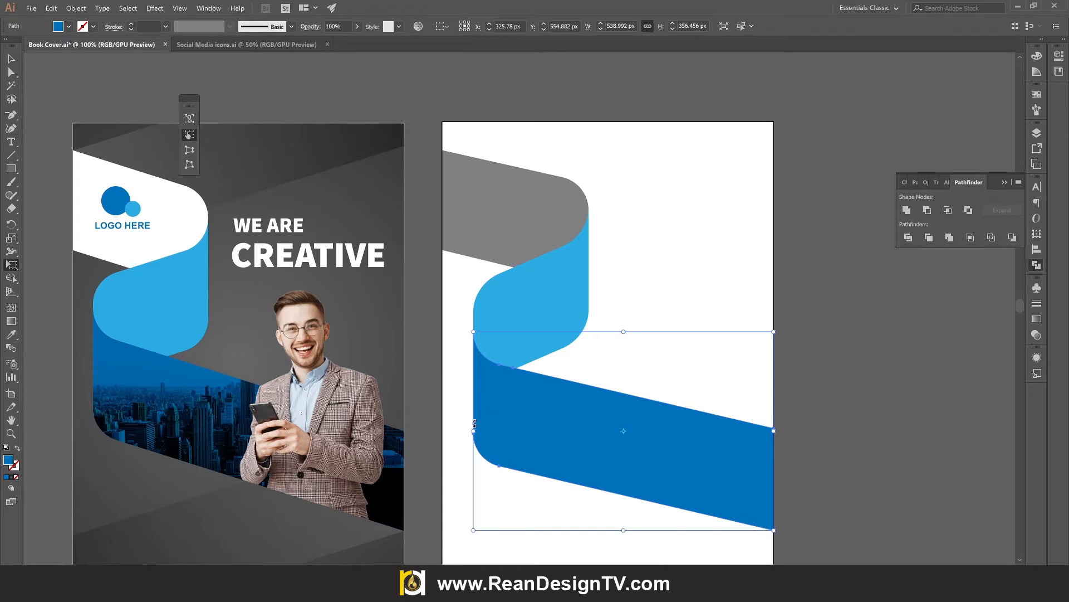
{"action": "left_click_drag", "start_coordinate": [471, 431], "coordinate": [470, 422]}
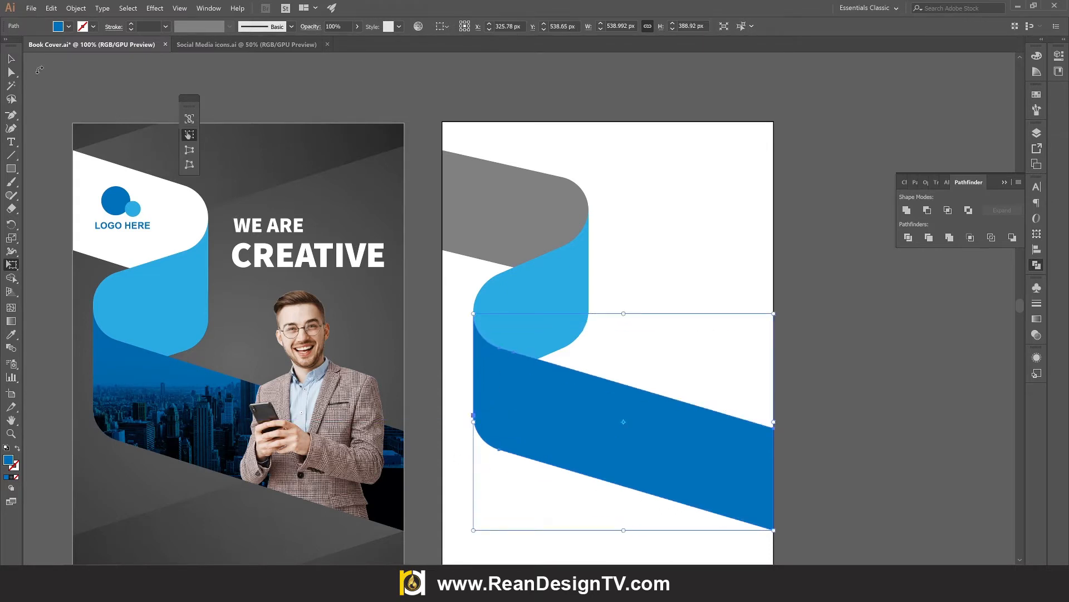
{"action": "left_click", "coordinate": [11, 59]}
{"action": "left_click", "coordinate": [665, 210]}
Skew the grey ribbon shape with Free Transform, lowering its right side about 11 px.
{"action": "left_click", "coordinate": [543, 204]}
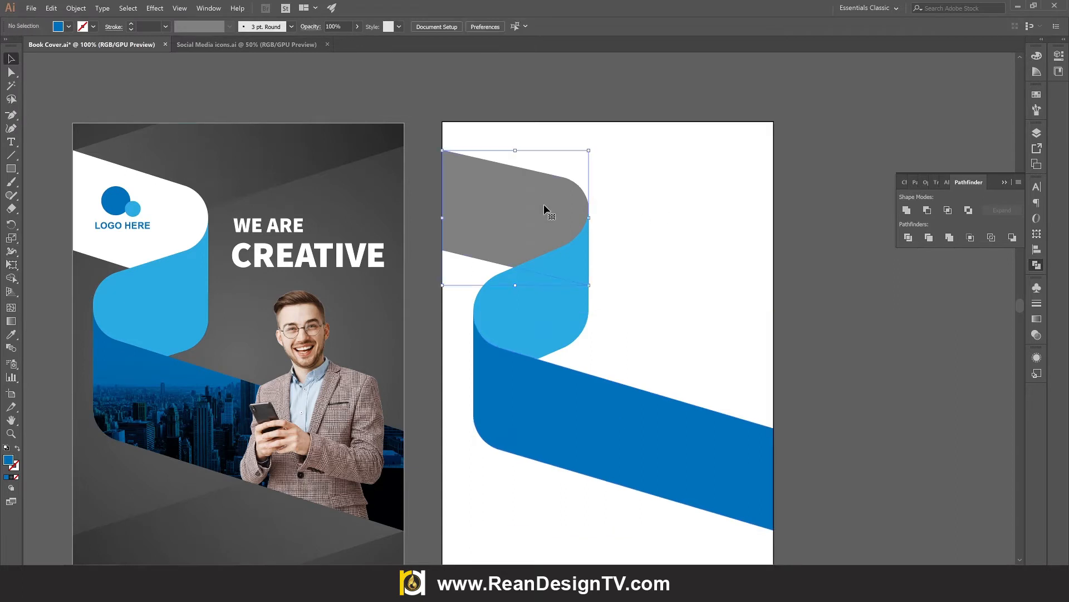
{"action": "left_click", "coordinate": [11, 264]}
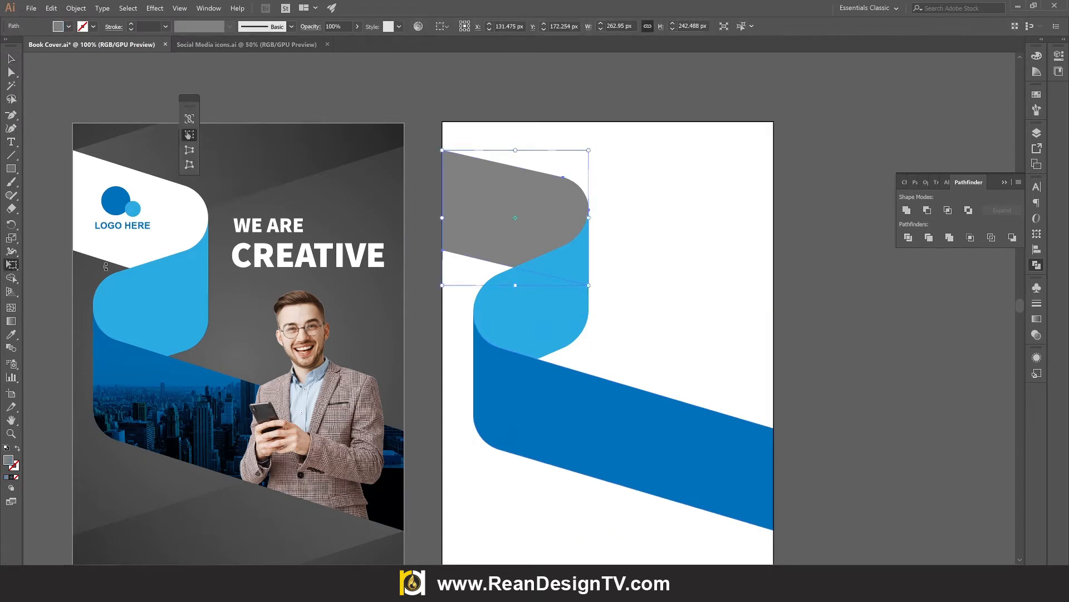
{"action": "left_click_drag", "start_coordinate": [590, 217], "coordinate": [592, 234]}
{"action": "left_click", "coordinate": [16, 61]}
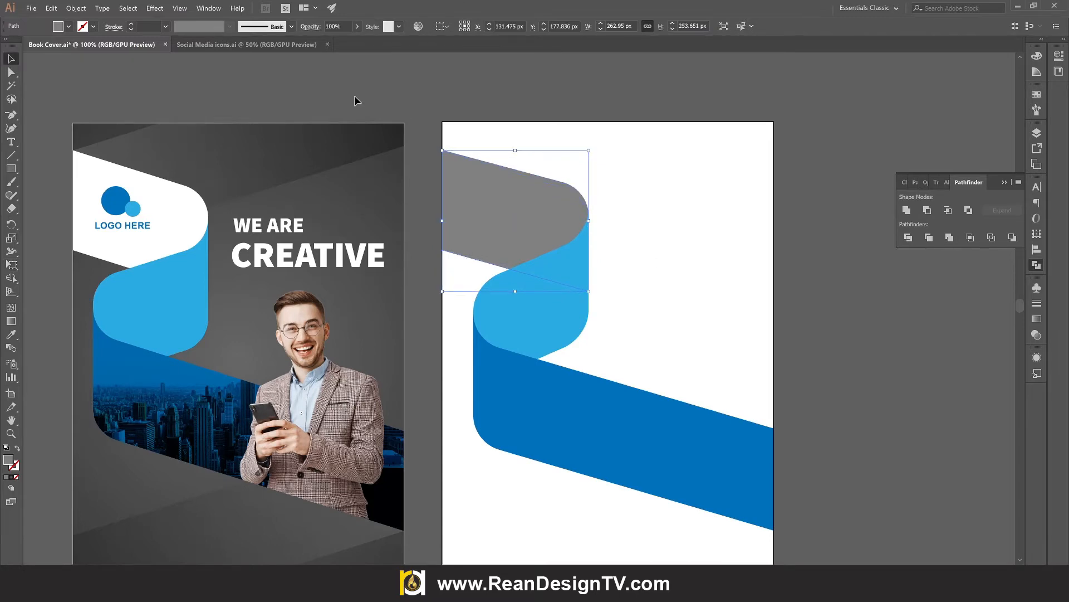
{"action": "left_click", "coordinate": [356, 99]}
Draw a grey rectangle about 595 × 844 px covering the whole new artboard.
{"action": "scroll", "coordinate": [711, 265], "scroll_direction": "down", "scroll_amount": 1, "text": "alt"}
{"action": "scroll", "coordinate": [735, 312], "scroll_direction": "down", "scroll_amount": 1}
{"action": "scroll", "coordinate": [771, 364], "scroll_direction": "up", "scroll_amount": 2, "text": "alt"}
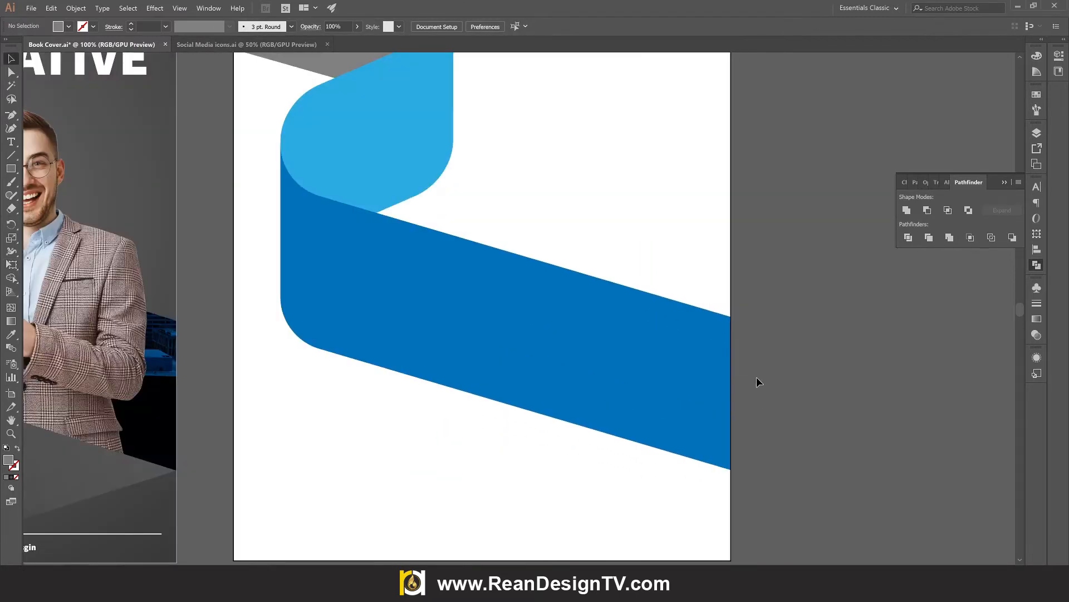
{"action": "scroll", "coordinate": [583, 390], "scroll_direction": "down", "scroll_amount": 1, "text": "alt"}
{"action": "left_click_drag", "start_coordinate": [466, 216], "coordinate": [583, 248]}
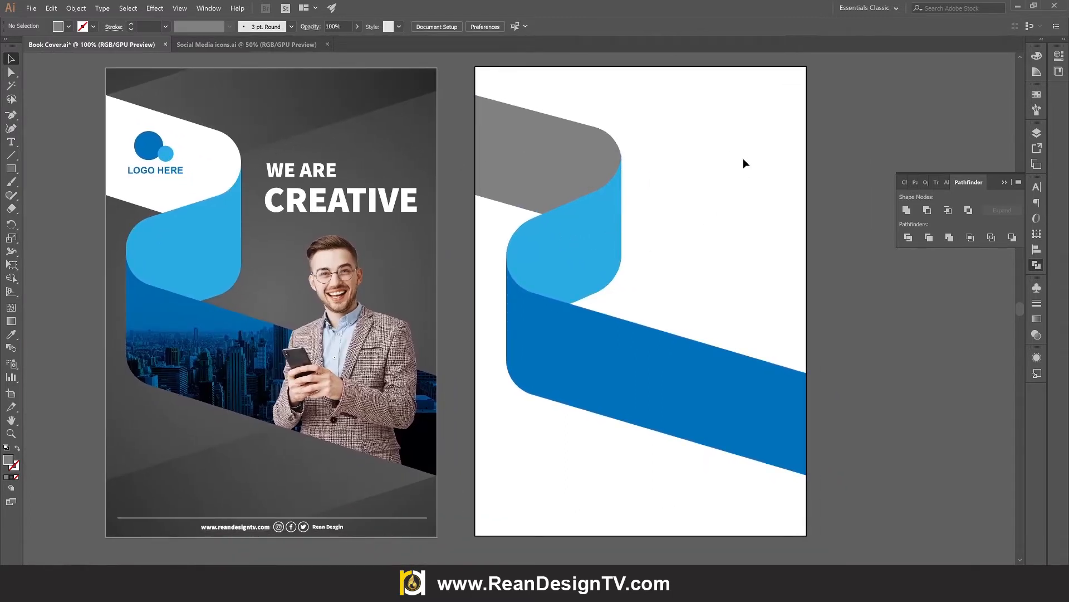
{"action": "left_click_drag", "start_coordinate": [772, 196], "coordinate": [749, 196]}
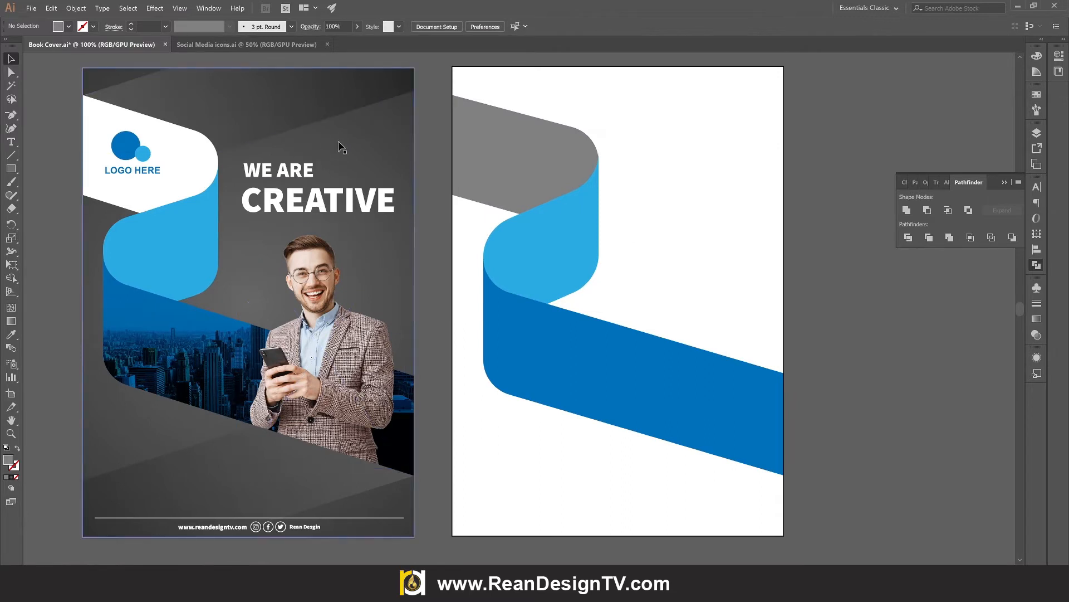
{"action": "left_click", "coordinate": [13, 171]}
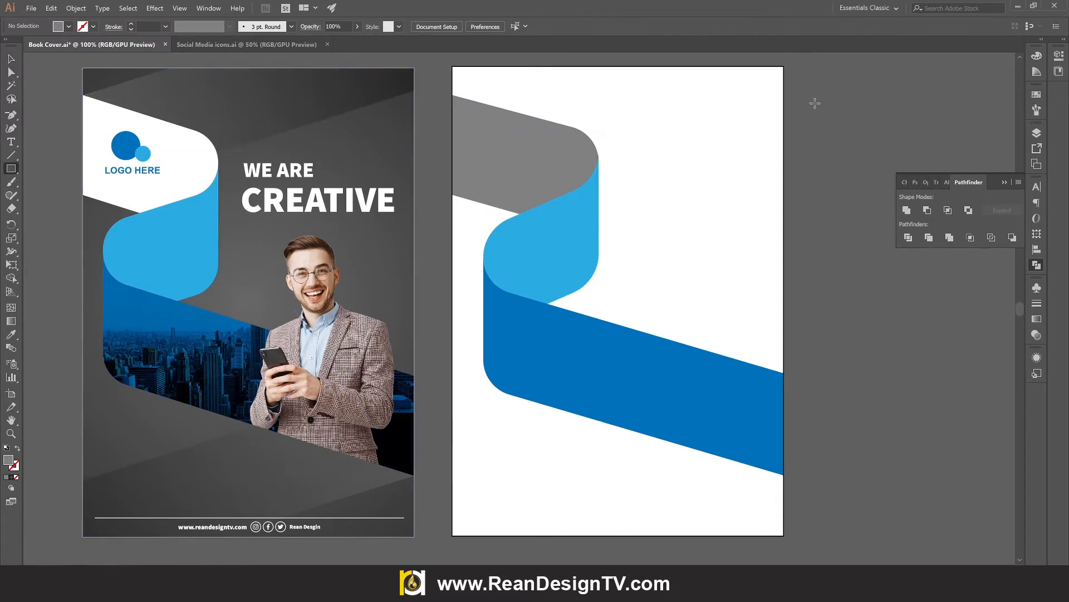
{"action": "left_click_drag", "start_coordinate": [784, 68], "coordinate": [452, 537]}
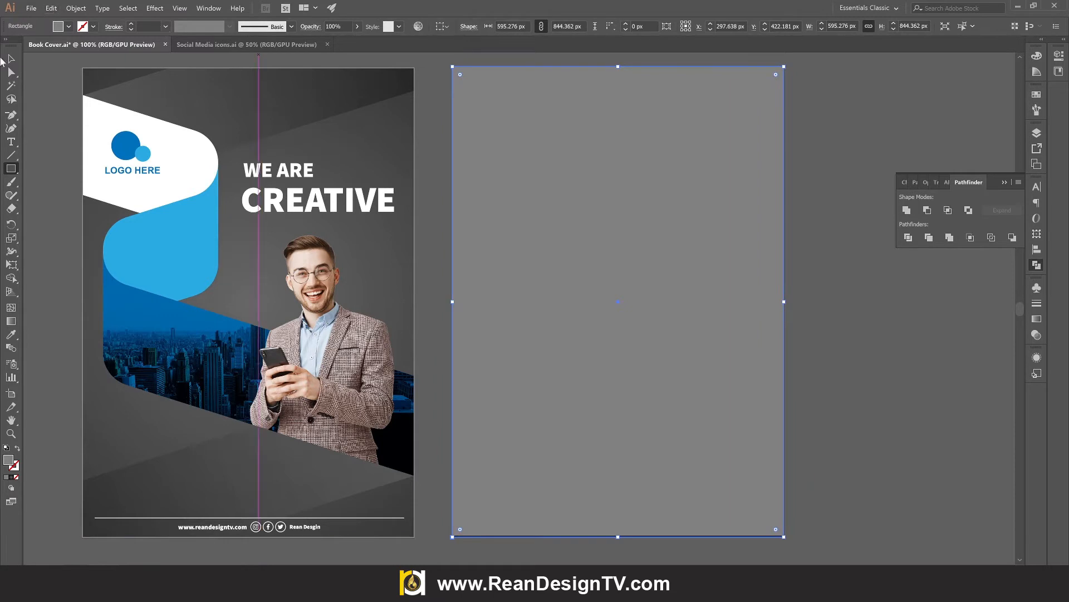
Shorten the rectangle to 841.89 px high so its lower edge snaps to the artboard's lower edge.
{"action": "left_click", "coordinate": [14, 60]}
{"action": "scroll", "coordinate": [780, 490], "scroll_direction": "down", "scroll_amount": 1}
{"action": "scroll", "coordinate": [780, 482], "scroll_direction": "up", "scroll_amount": 6}
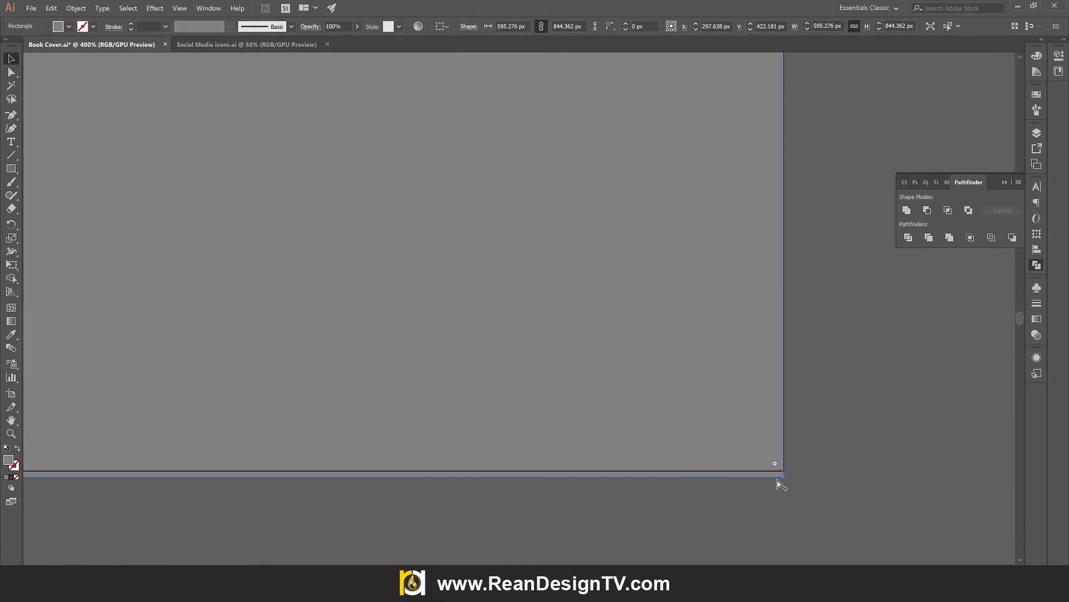
{"action": "left_click_drag", "start_coordinate": [791, 474], "coordinate": [790, 461]}
{"action": "scroll", "coordinate": [788, 458], "scroll_direction": "down", "scroll_amount": 6}
{"action": "key", "text": "ctrl+shift+a"}
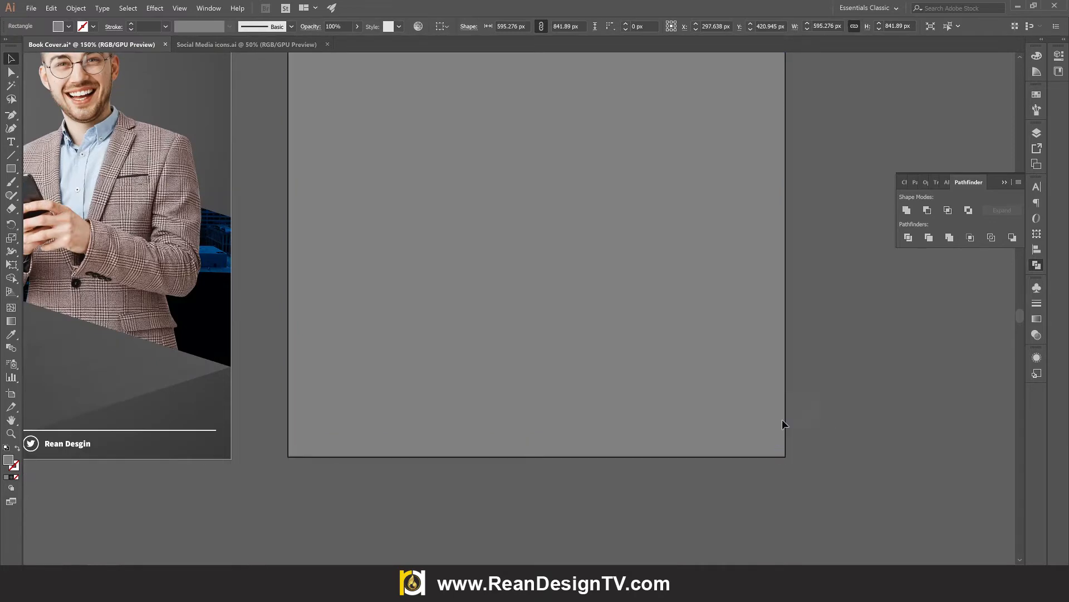
Send the artboard-sized grey rectangle to the back, behind the ribbon shapes.
{"action": "scroll", "coordinate": [568, 325], "scroll_direction": "down", "scroll_amount": 2}
{"action": "right_click", "coordinate": [626, 372]}
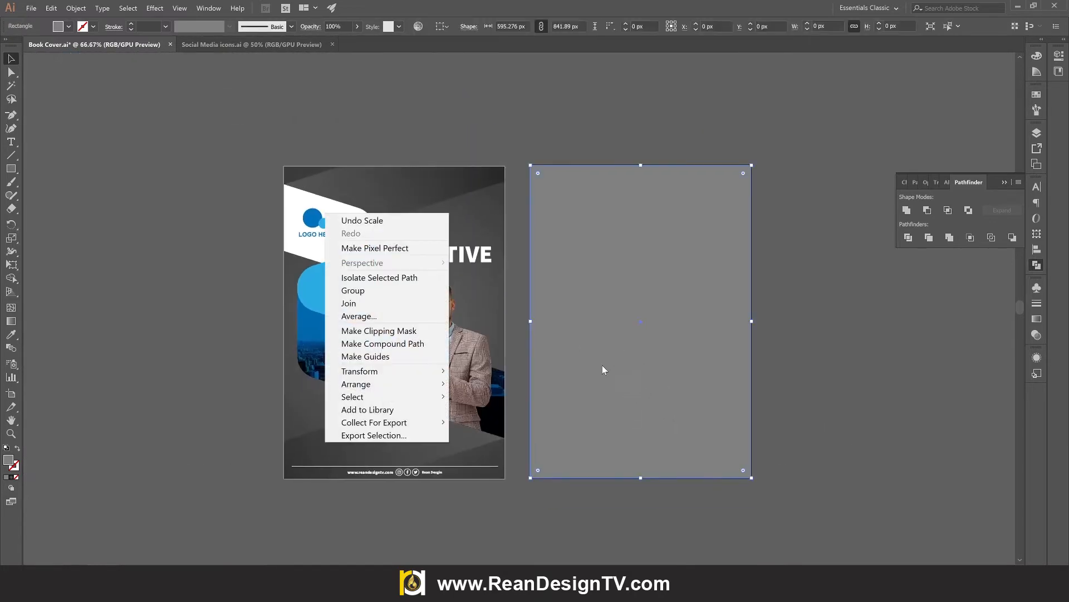
{"action": "mouse_move", "coordinate": [424, 388]}
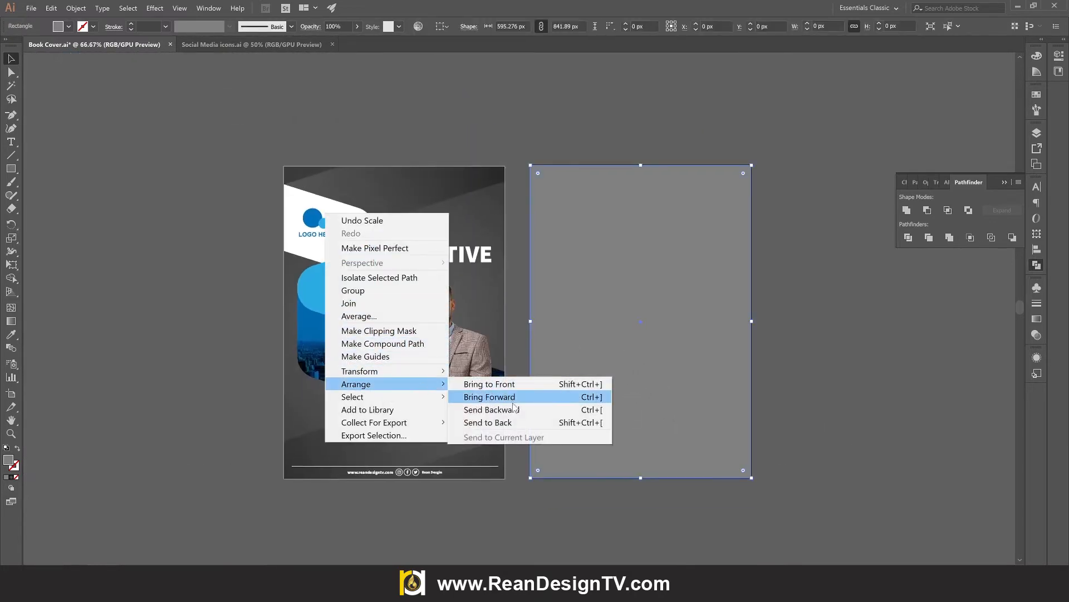
{"action": "left_click", "coordinate": [488, 422]}
{"action": "scroll", "coordinate": [779, 439], "scroll_direction": "right", "scroll_amount": 2}
{"action": "left_click", "coordinate": [779, 438]}
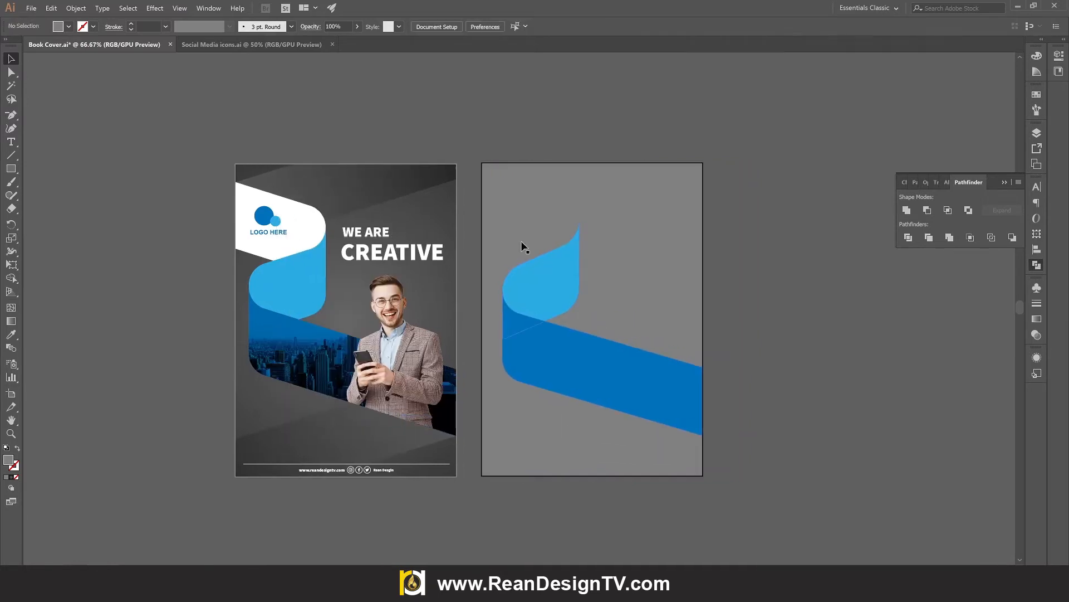
Fill the uppermost grey ribbon shape with white.
{"action": "left_click", "coordinate": [518, 229]}
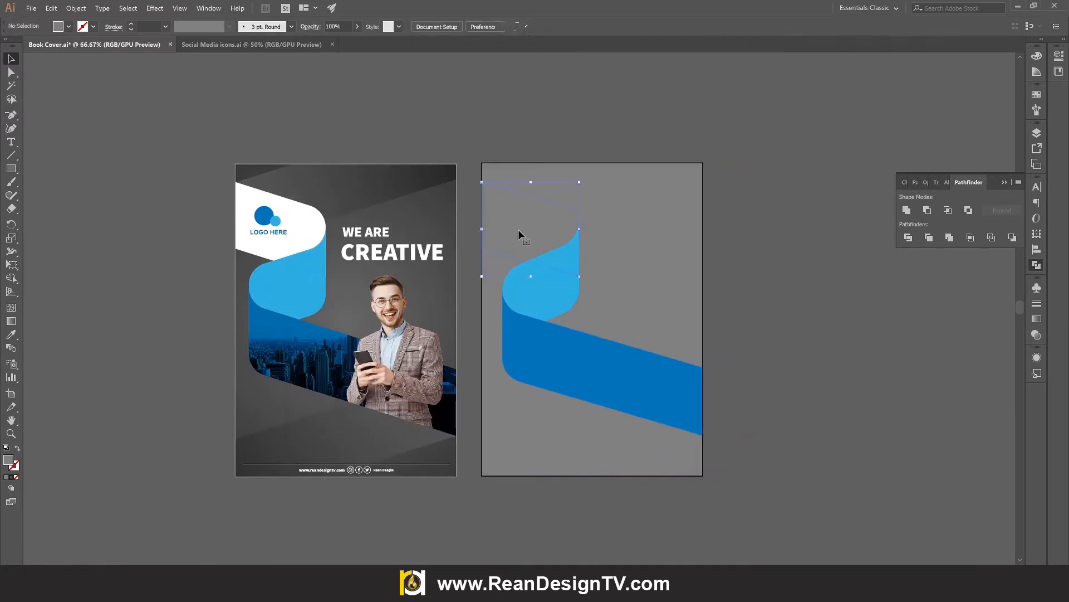
{"action": "left_click", "coordinate": [69, 27]}
{"action": "left_click", "coordinate": [22, 47]}
{"action": "left_click", "coordinate": [767, 367]}
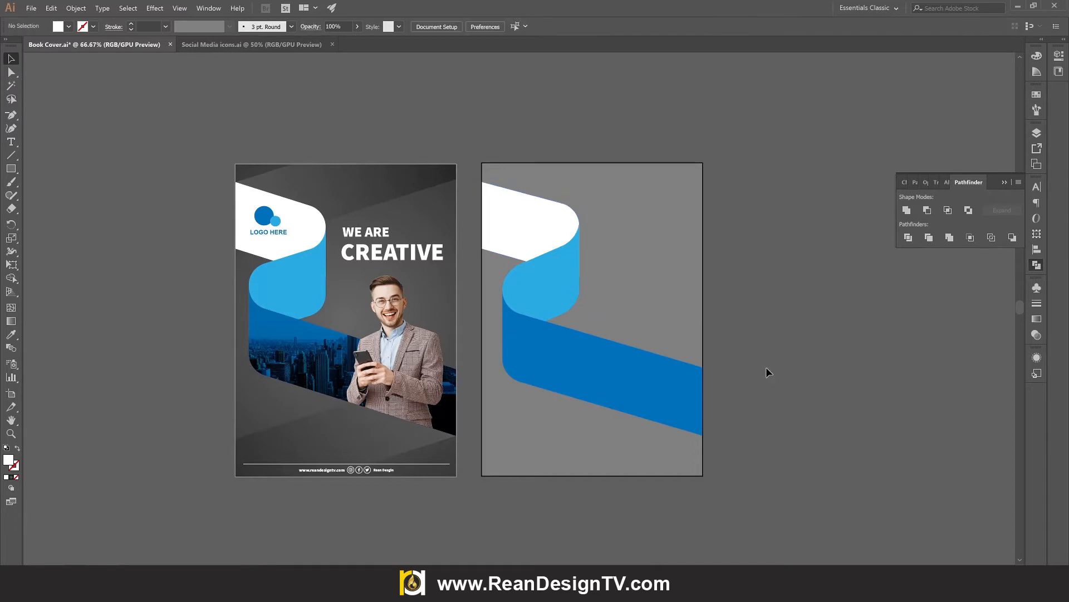
Fill the background rectangle with the white-to-black gradient swatch and change the gradient type to Radial.
{"action": "scroll", "coordinate": [767, 368], "scroll_direction": "right", "scroll_amount": 2}
{"action": "left_click", "coordinate": [500, 435]}
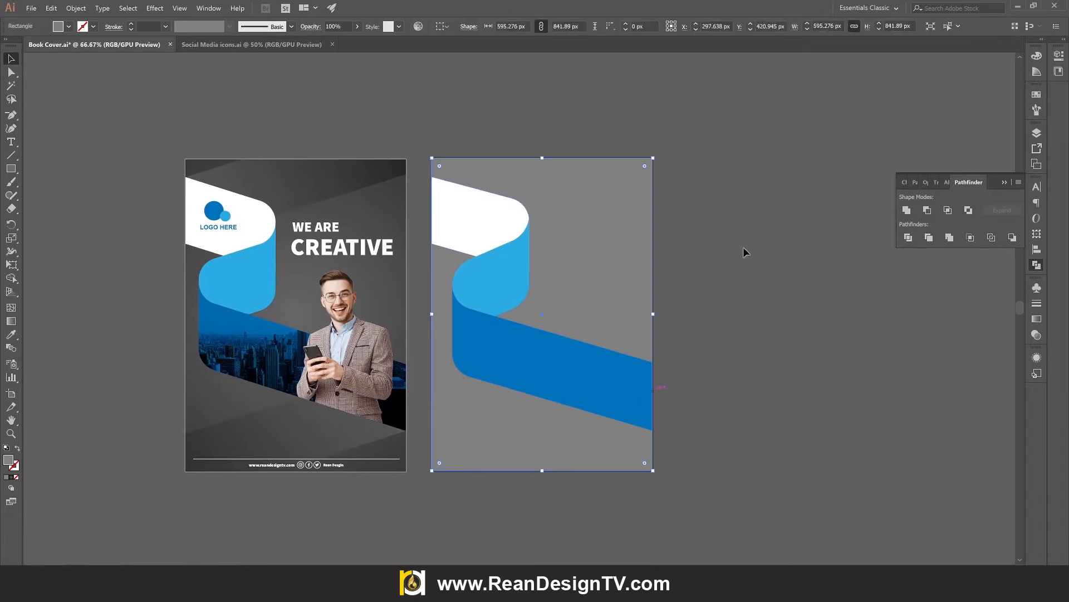
{"action": "left_click", "coordinate": [69, 27]}
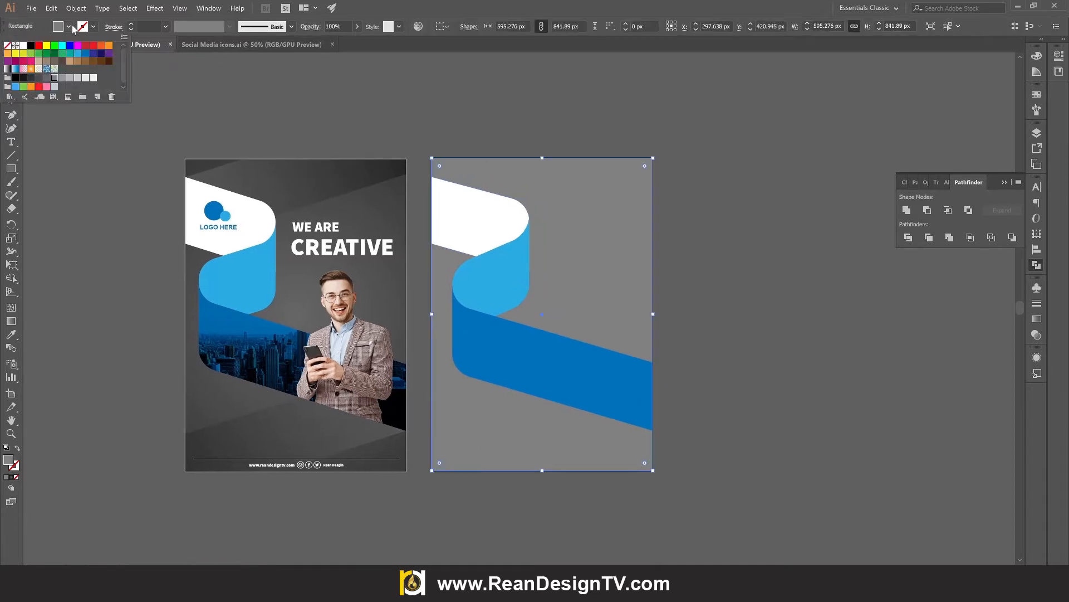
{"action": "left_click", "coordinate": [7, 69]}
{"action": "left_click", "coordinate": [1036, 322]}
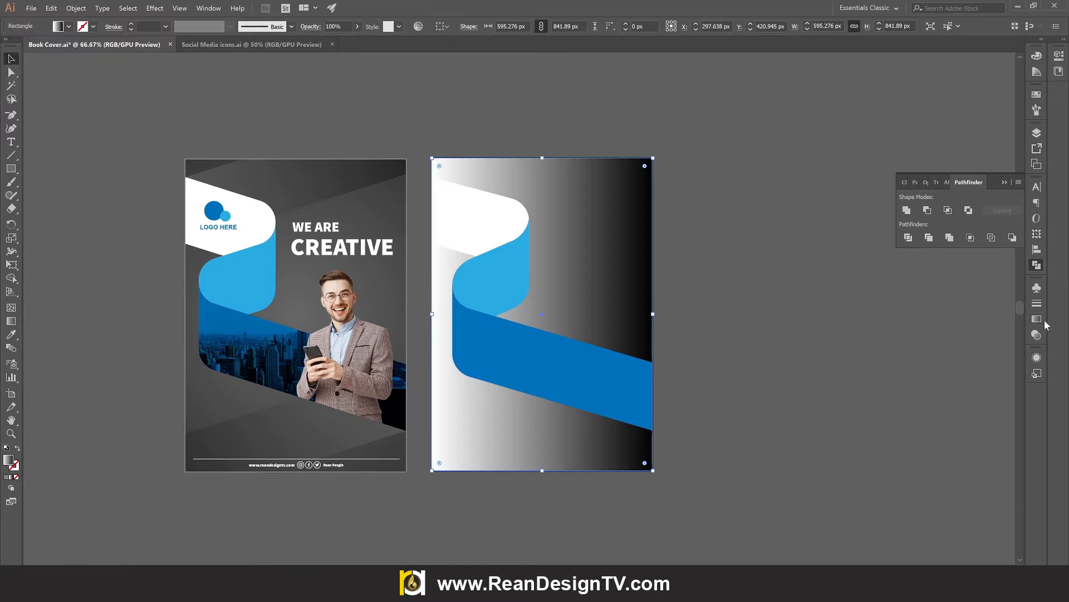
{"action": "left_click", "coordinate": [1039, 321]}
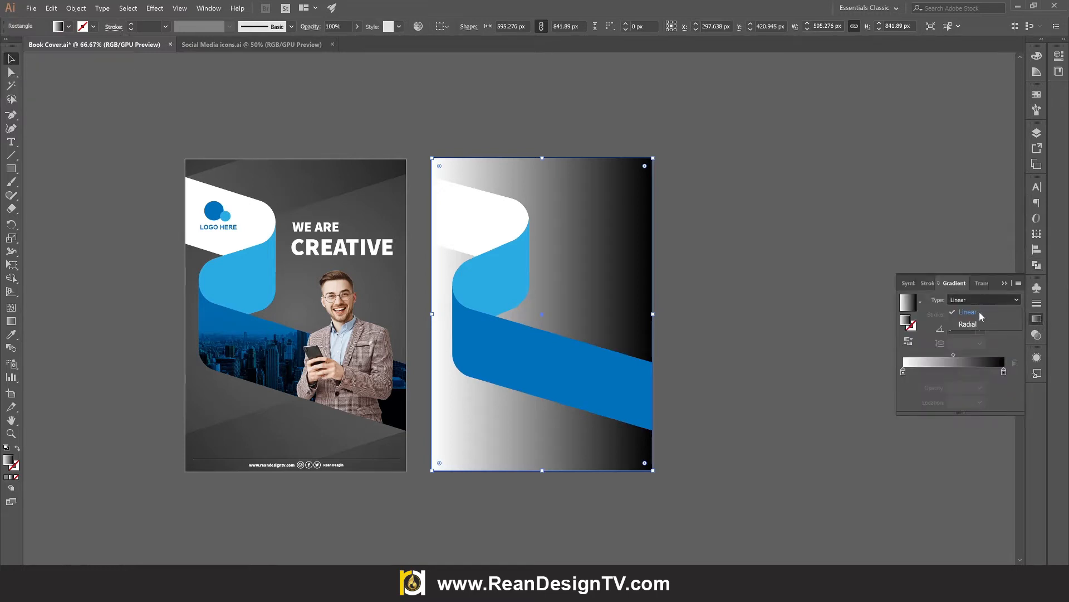
{"action": "left_click", "coordinate": [978, 323]}
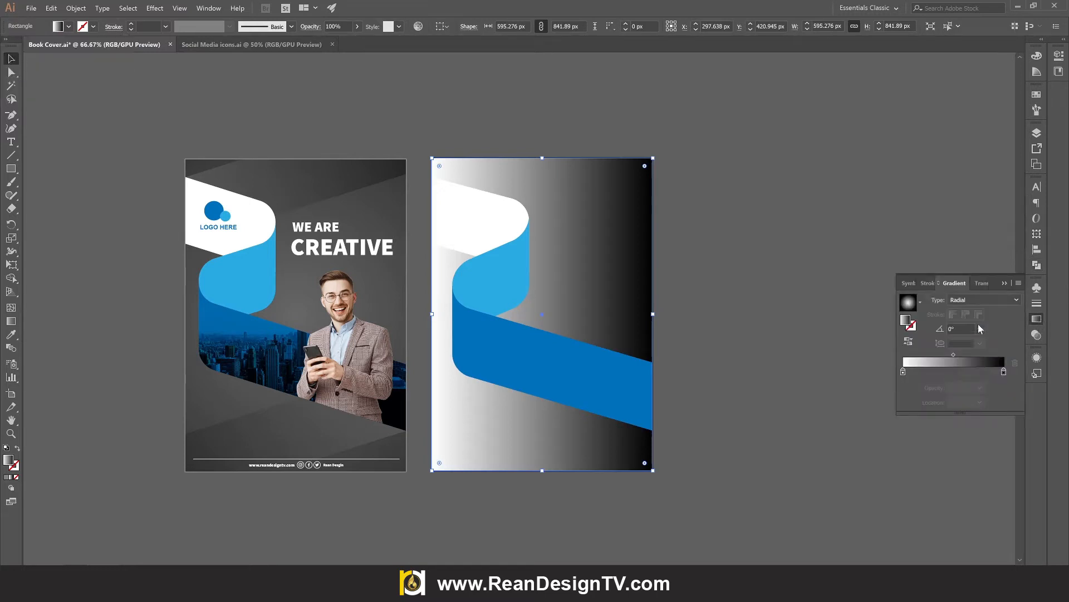
Recolour the gradient's black outer stop with a very dark grey swatch.
{"action": "left_click", "coordinate": [1004, 371]}
{"action": "double_click", "coordinate": [1004, 371]}
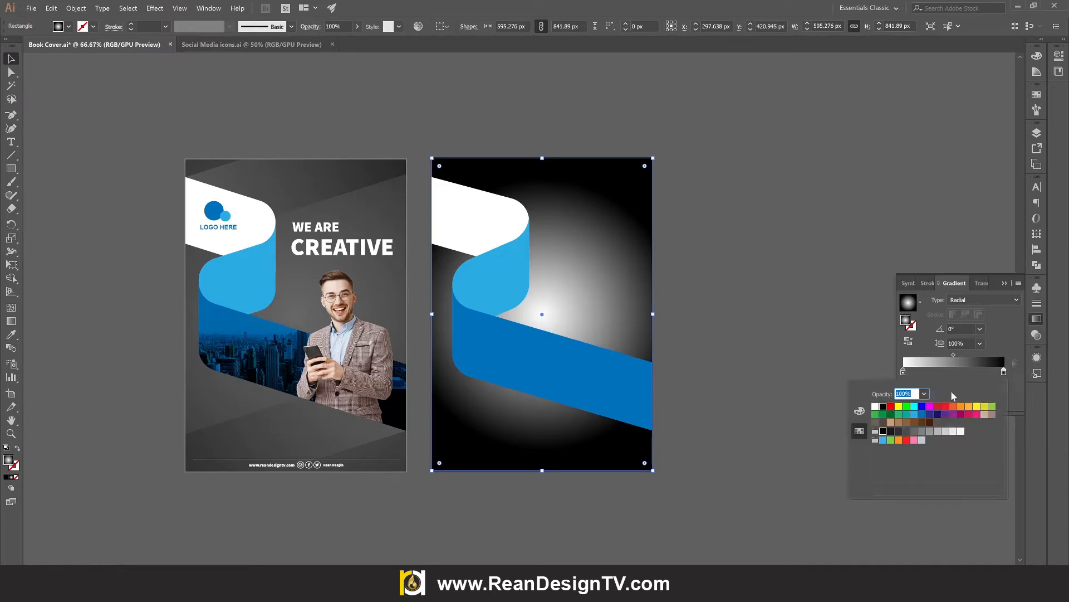
{"action": "left_click", "coordinate": [893, 432]}
Recolour the gradient's white centre stop with a medium-dark grey swatch, comparing neighbouring greys.
{"action": "left_click", "coordinate": [904, 373]}
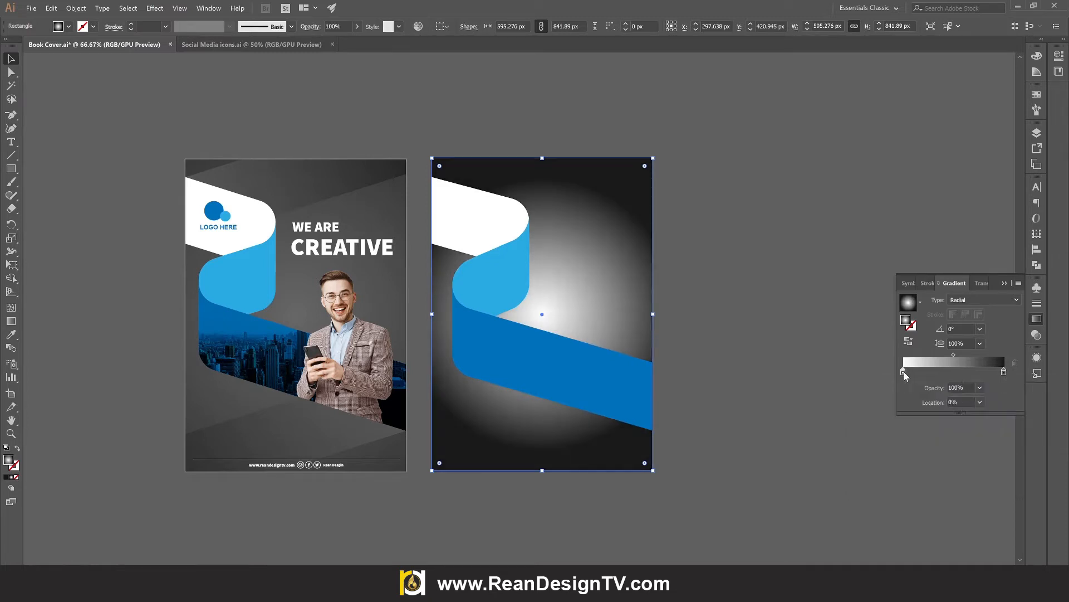
{"action": "double_click", "coordinate": [904, 372]}
{"action": "left_click", "coordinate": [922, 432]}
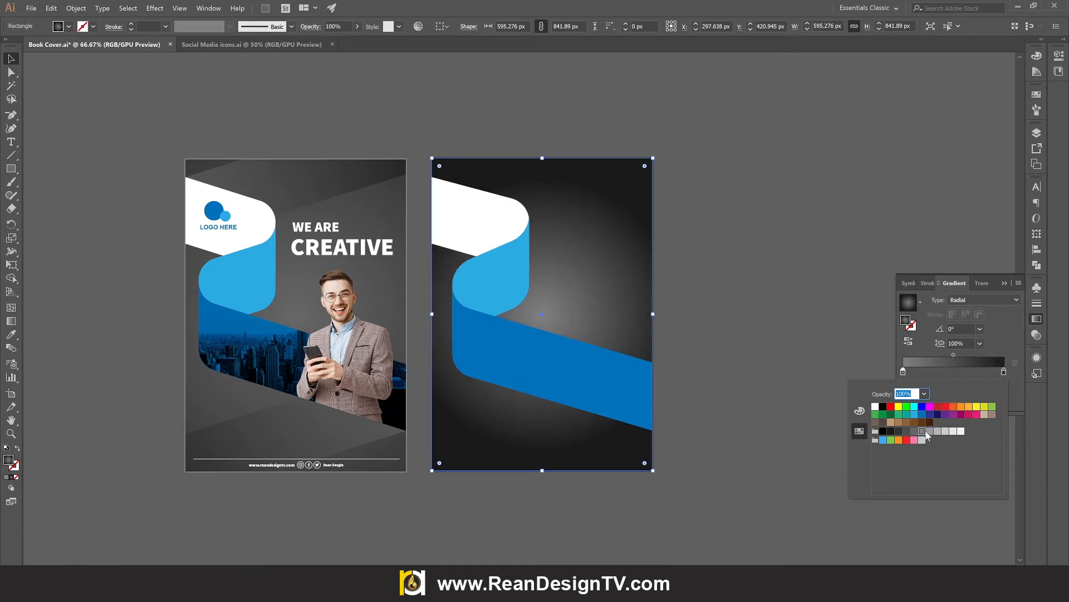
{"action": "left_click", "coordinate": [914, 432]}
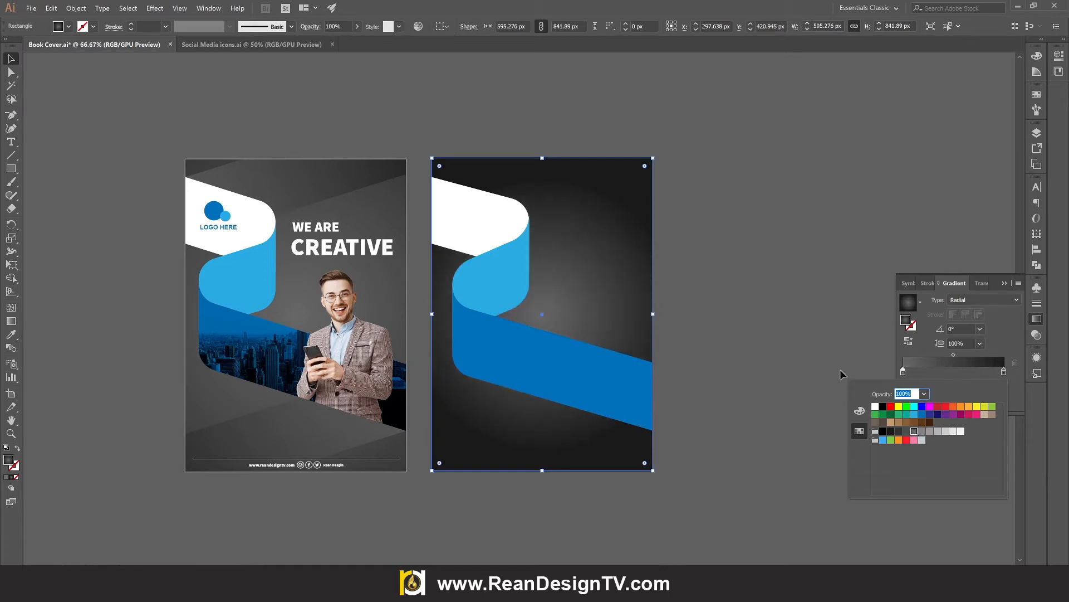
{"action": "left_click", "coordinate": [907, 431]}
{"action": "left_click", "coordinate": [914, 432]}
{"action": "left_click", "coordinate": [695, 326]}
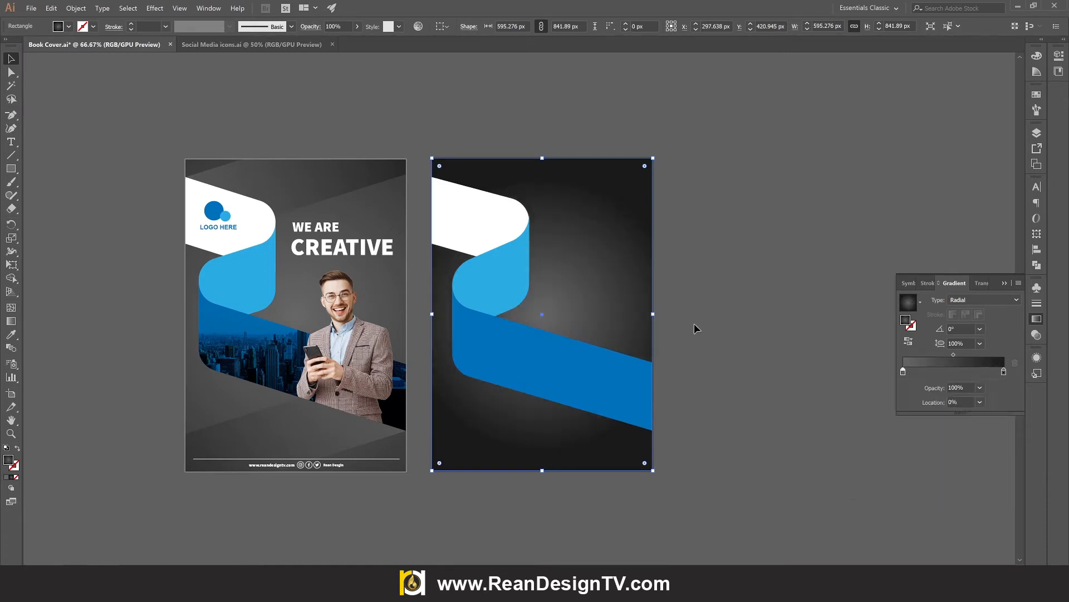
Enlarge the background's radial gradient with the Gradient tool so its outer circle extends well past the artboard's edges.
{"action": "key", "text": "g"}
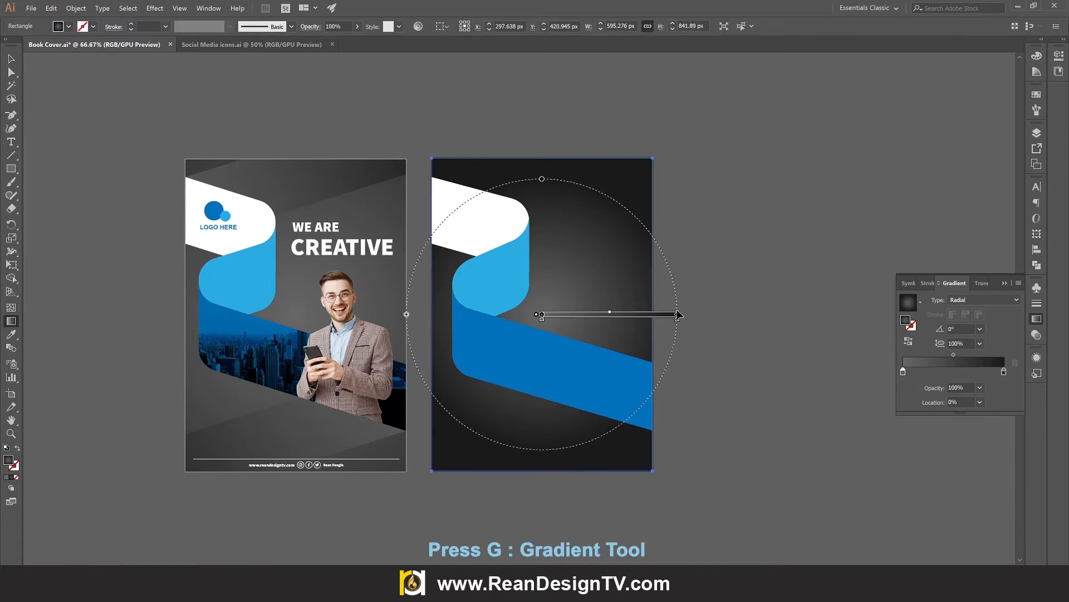
{"action": "left_click_drag", "start_coordinate": [678, 314], "coordinate": [767, 316]}
{"action": "key", "text": "ctrl+z"}
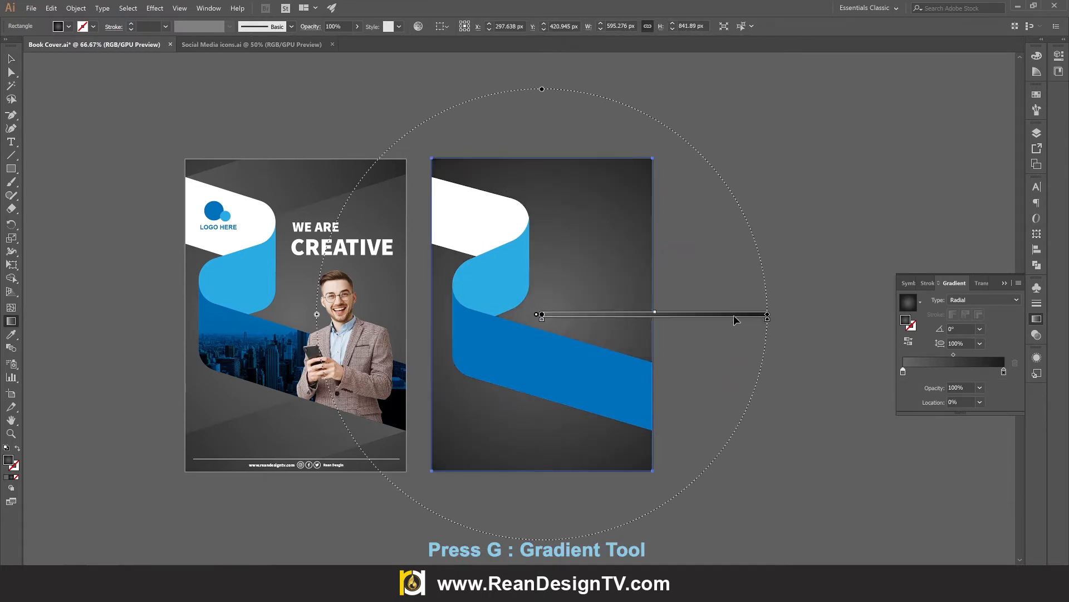
Duplicate the dark blue ribbon straight down so the copy overlaps the artboard's lower edge.
{"action": "left_click", "coordinate": [7, 59]}
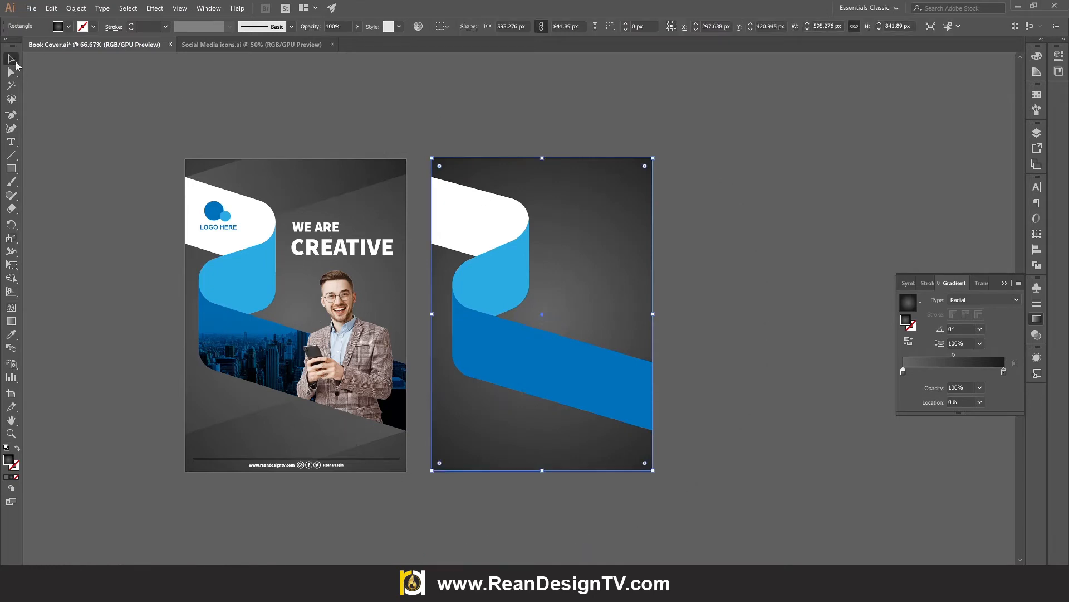
{"action": "scroll", "coordinate": [694, 438], "scroll_direction": "down", "scroll_amount": 2}
{"action": "left_click", "coordinate": [694, 438]}
{"action": "left_click", "coordinate": [602, 334]}
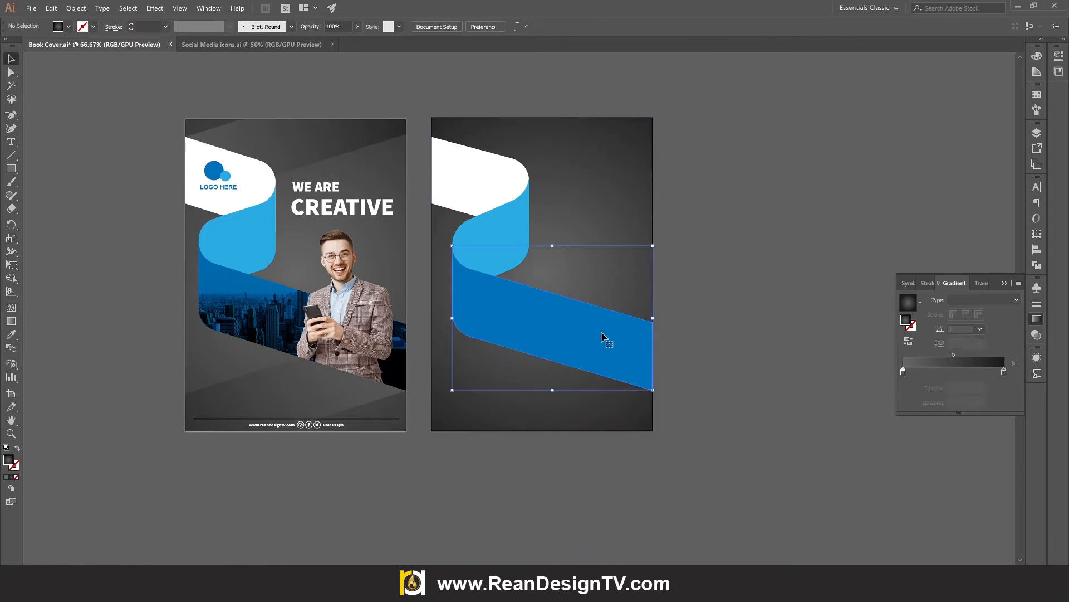
{"action": "left_click_drag", "start_coordinate": [604, 338], "coordinate": [611, 435]}
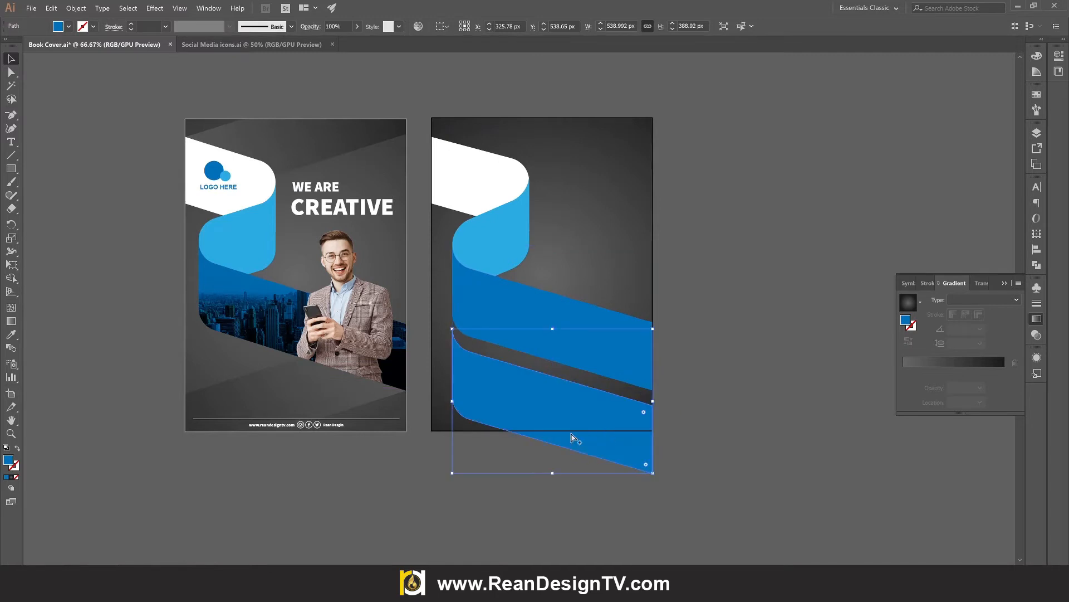
Reflect the duplicated dark blue ribbon across the horizontal axis.
{"action": "scroll", "coordinate": [579, 435], "scroll_direction": "up", "scroll_amount": 1}
{"action": "right_click", "coordinate": [429, 241]}
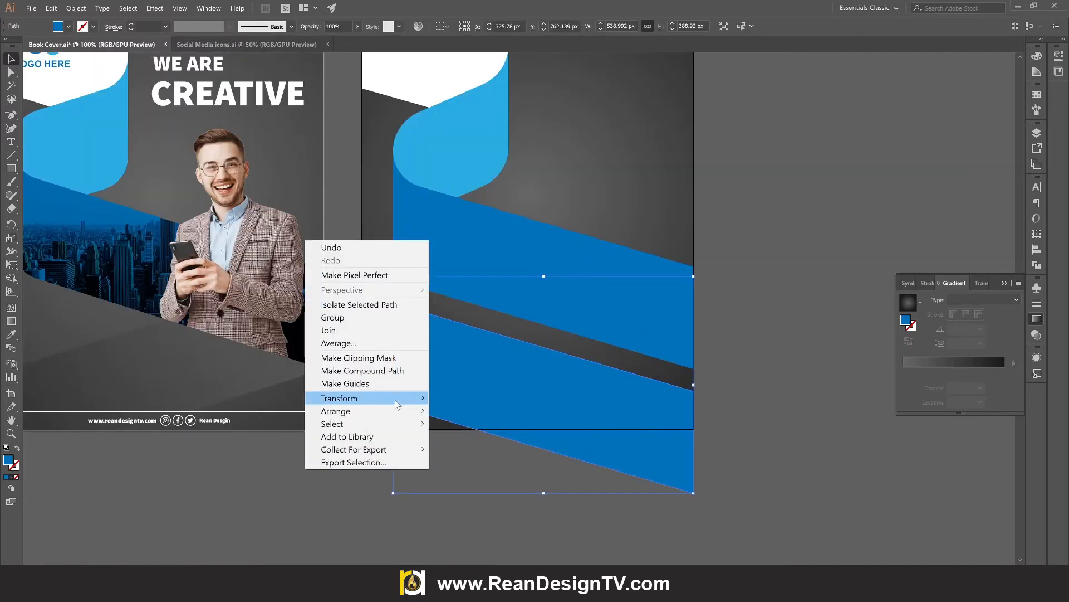
{"action": "mouse_move", "coordinate": [396, 400]}
{"action": "left_click", "coordinate": [479, 445]}
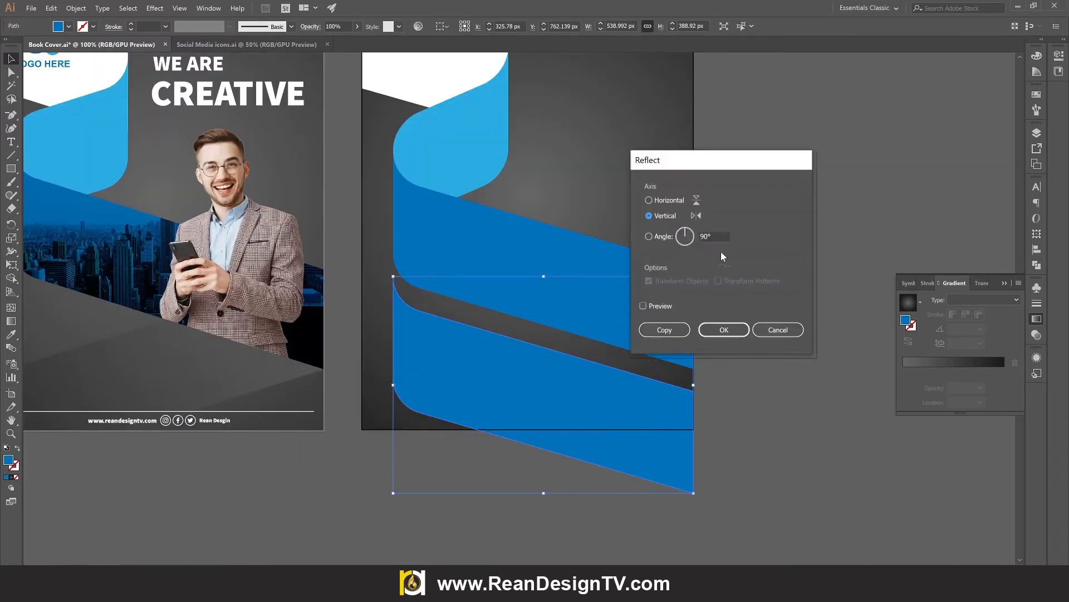
{"action": "left_click", "coordinate": [707, 337]}
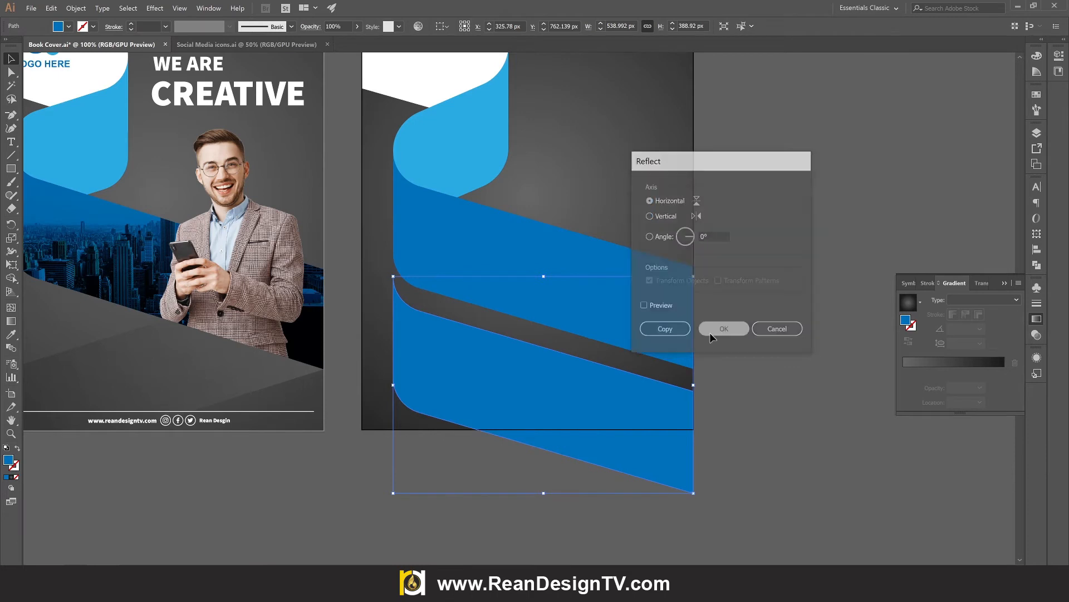
{"action": "left_click", "coordinate": [752, 411]}
Move the mirrored ribbon up until its right corner meets the original dark blue ribbon's upper corner on the artboard's right edge.
{"action": "scroll", "coordinate": [697, 312], "scroll_direction": "up", "scroll_amount": 1}
{"action": "scroll", "coordinate": [679, 290], "scroll_direction": "up", "scroll_amount": 1}
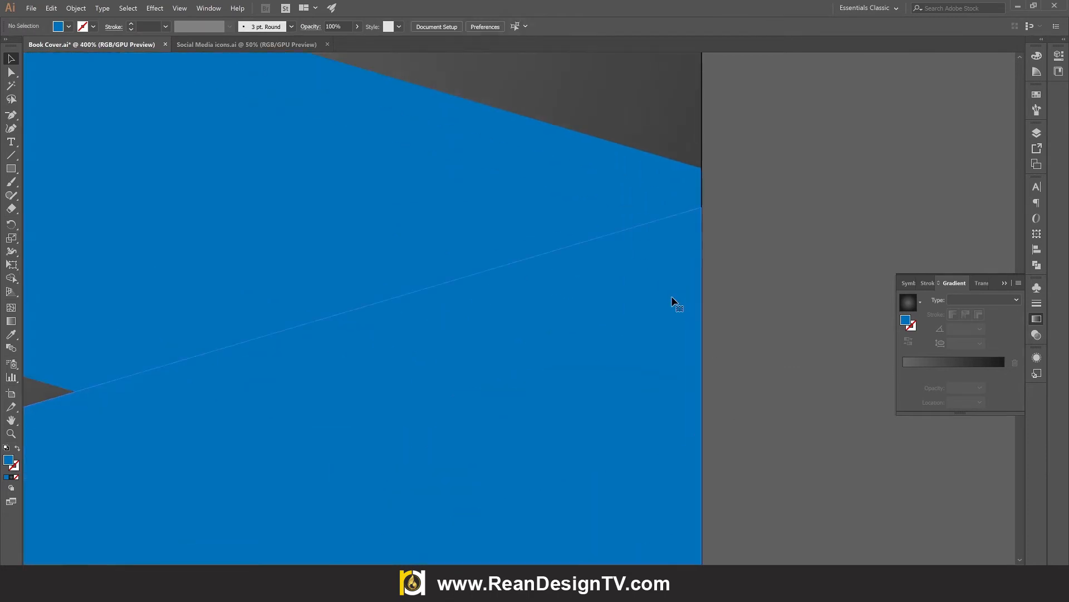
{"action": "left_click_drag", "start_coordinate": [670, 295], "coordinate": [670, 271]}
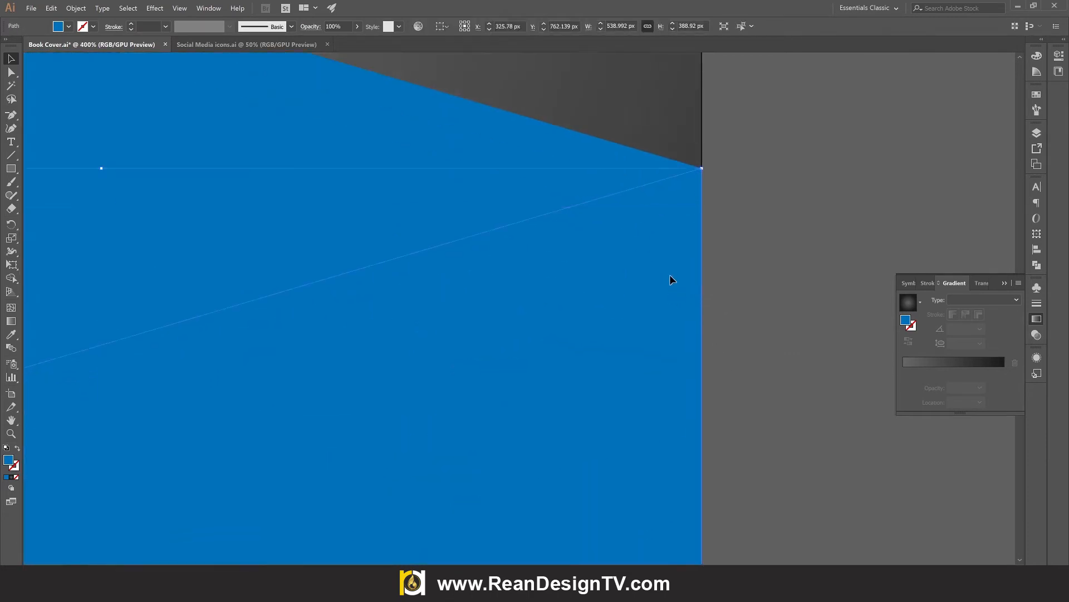
{"action": "scroll", "coordinate": [669, 274], "scroll_direction": "down", "scroll_amount": 5}
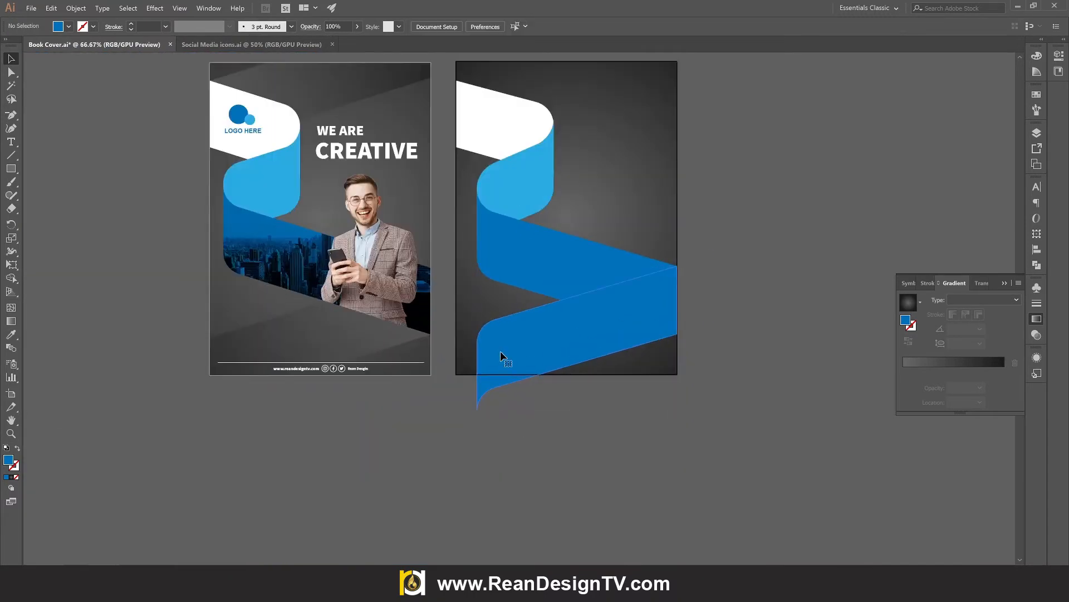
Sample the background's grey gradient onto the mirrored ribbon with the Eyedropper and change the gradient type to Linear.
{"action": "left_click", "coordinate": [12, 336]}
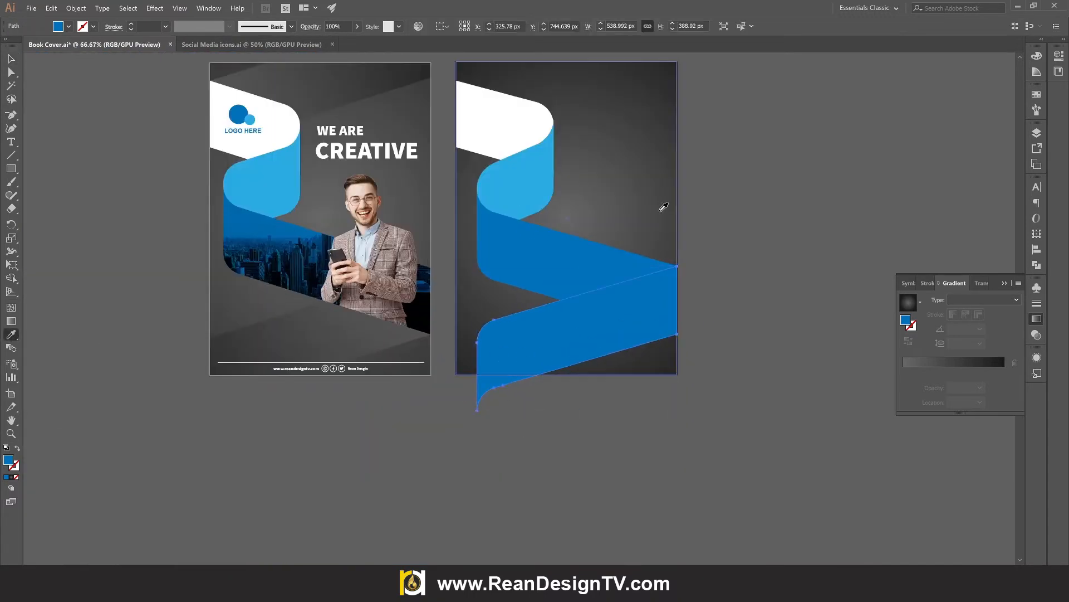
{"action": "left_click", "coordinate": [649, 201]}
{"action": "left_click", "coordinate": [11, 58]}
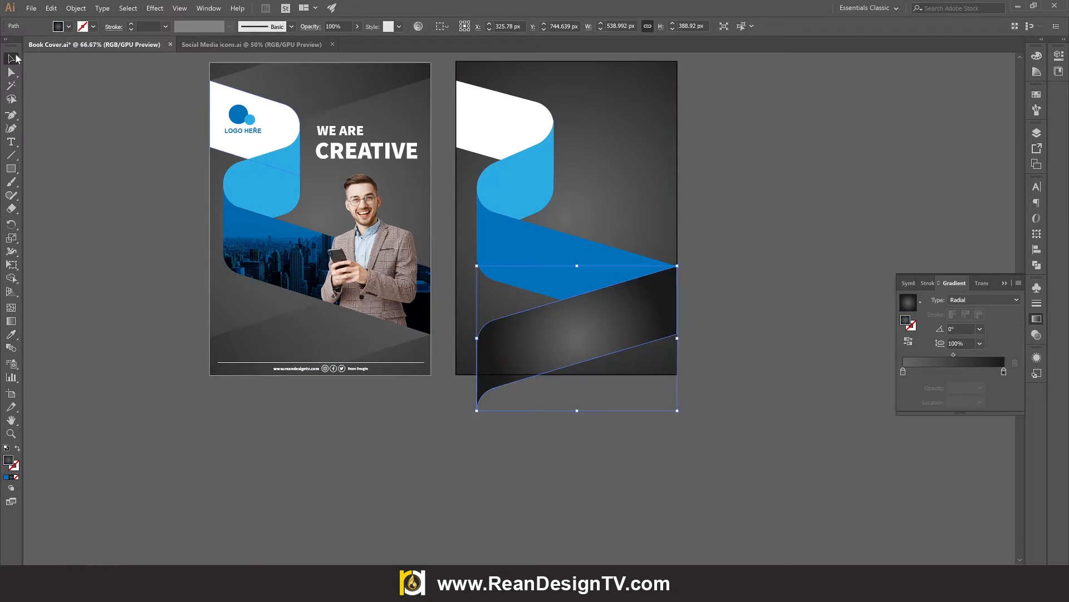
{"action": "left_click", "coordinate": [983, 313]}
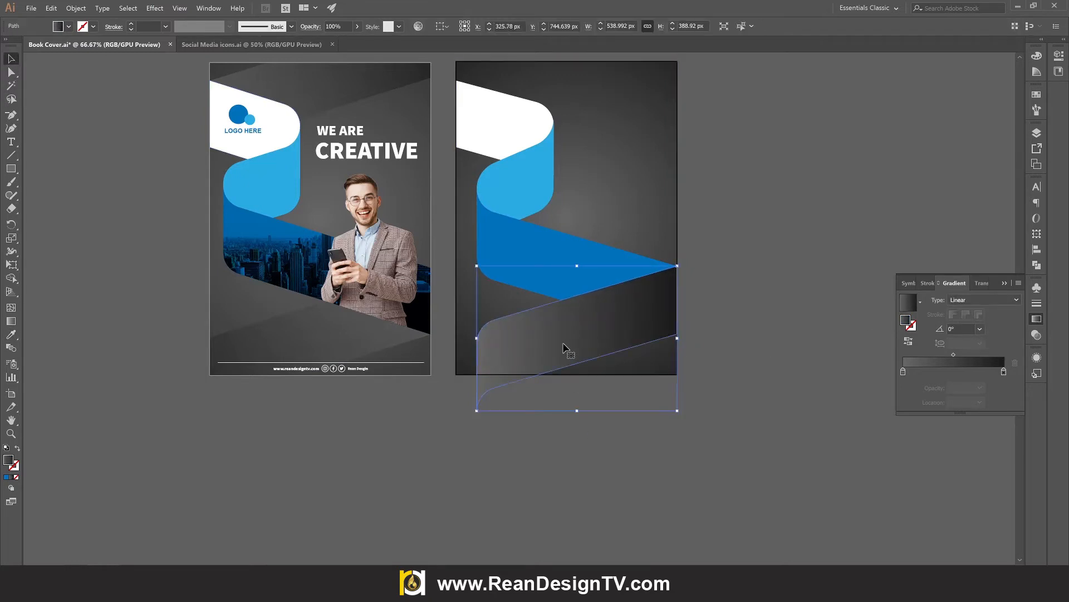
Redraw the mirrored band's linear gradient along its slope, from beyond its right end to its left end, at about -164°.
{"action": "key", "text": "g"}
{"action": "left_click_drag", "start_coordinate": [705, 301], "coordinate": [456, 373]}
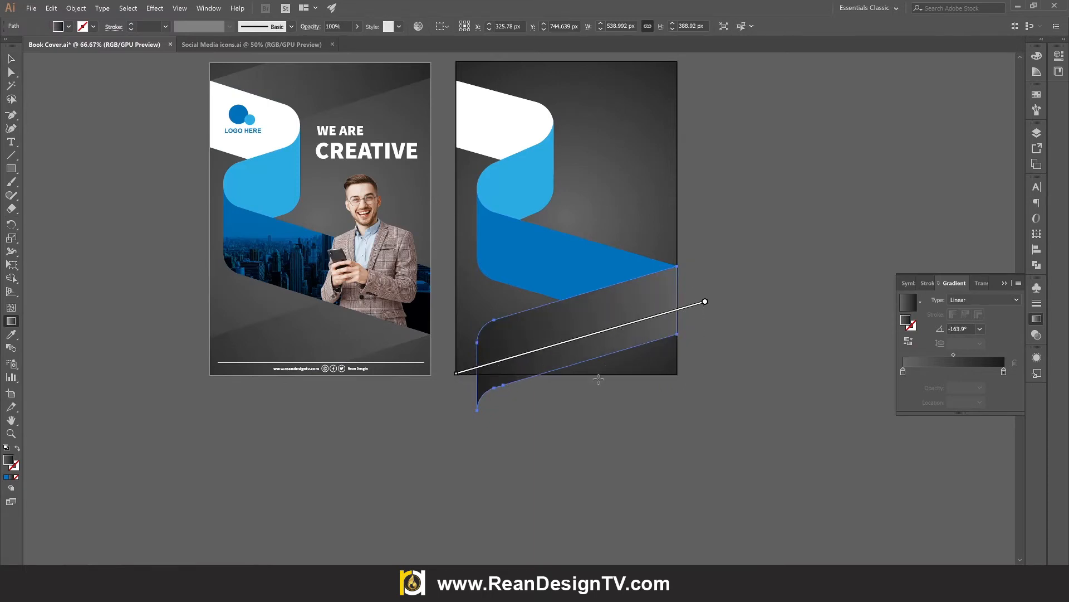
{"action": "scroll", "coordinate": [581, 365], "scroll_direction": "up", "scroll_amount": 1}
{"action": "key", "text": "v"}
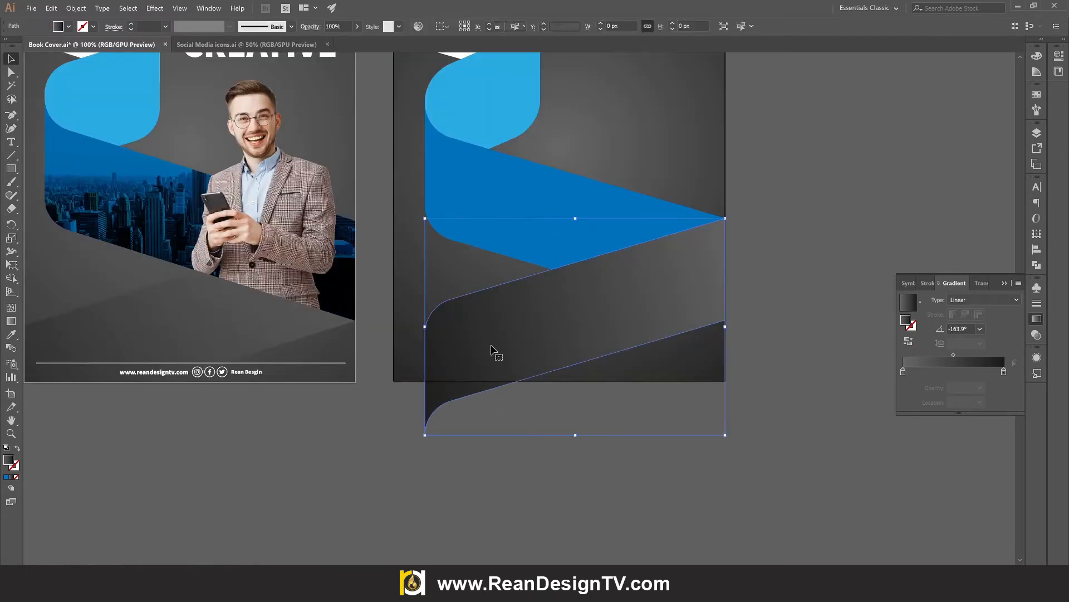
Isolate the grey band and extend its left end anchor points along the slope, past the artboard's left edge.
{"action": "double_click", "coordinate": [494, 333]}
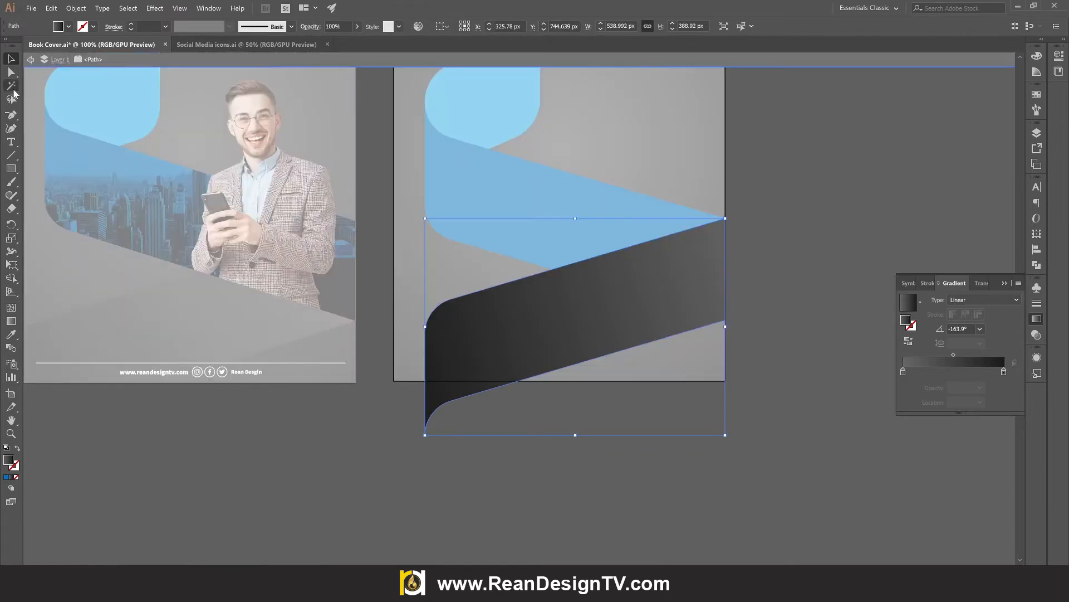
{"action": "left_click", "coordinate": [13, 72]}
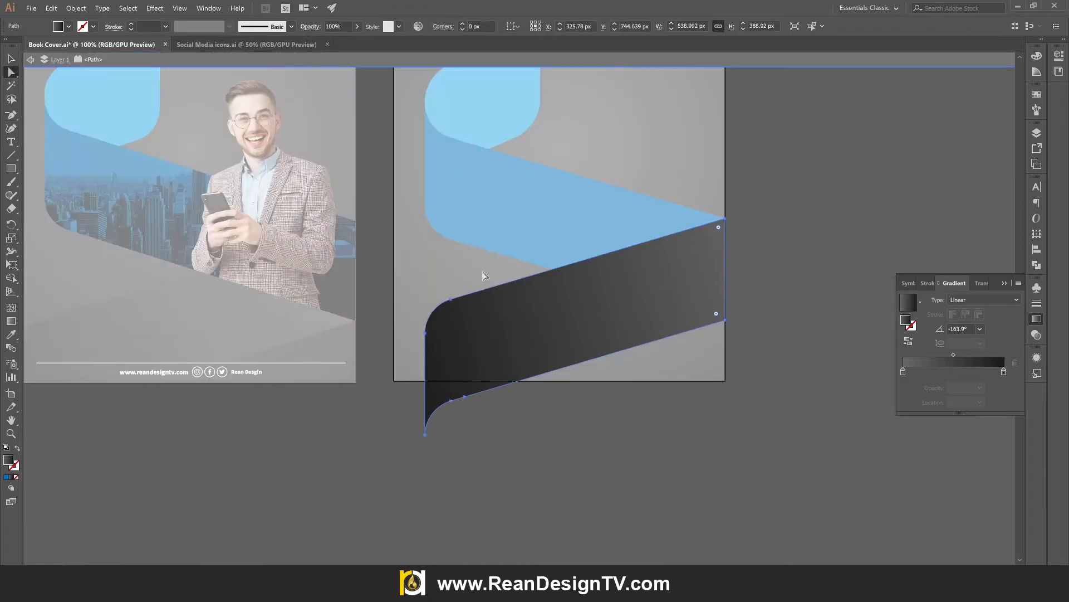
{"action": "left_click_drag", "start_coordinate": [464, 396], "coordinate": [351, 432]}
{"action": "key", "text": "v"}
{"action": "double_click", "coordinate": [425, 447]}
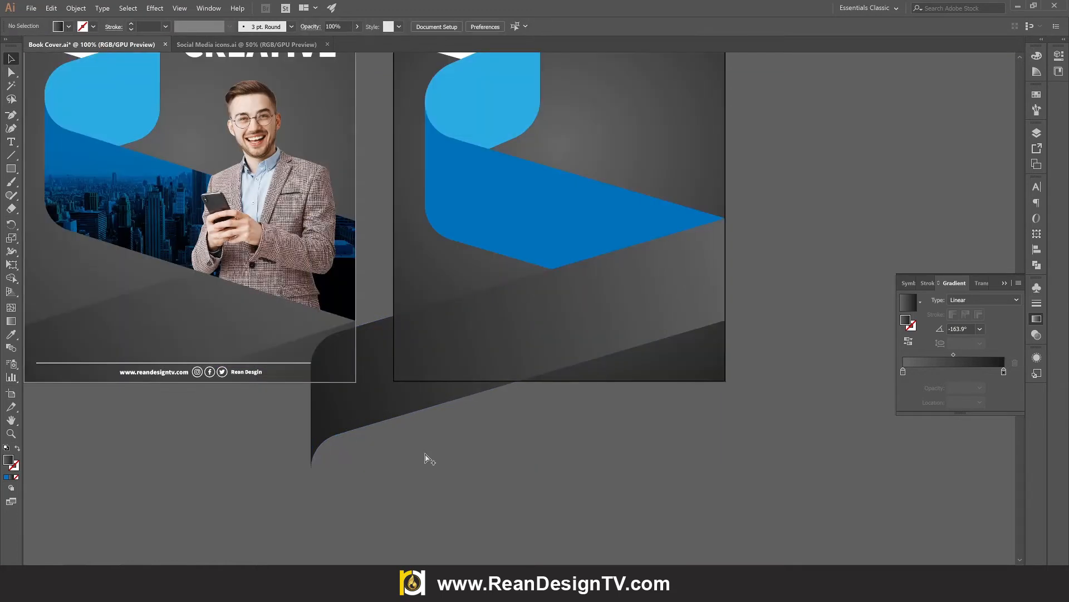
{"action": "scroll", "coordinate": [425, 455], "scroll_direction": "down", "scroll_amount": 1}
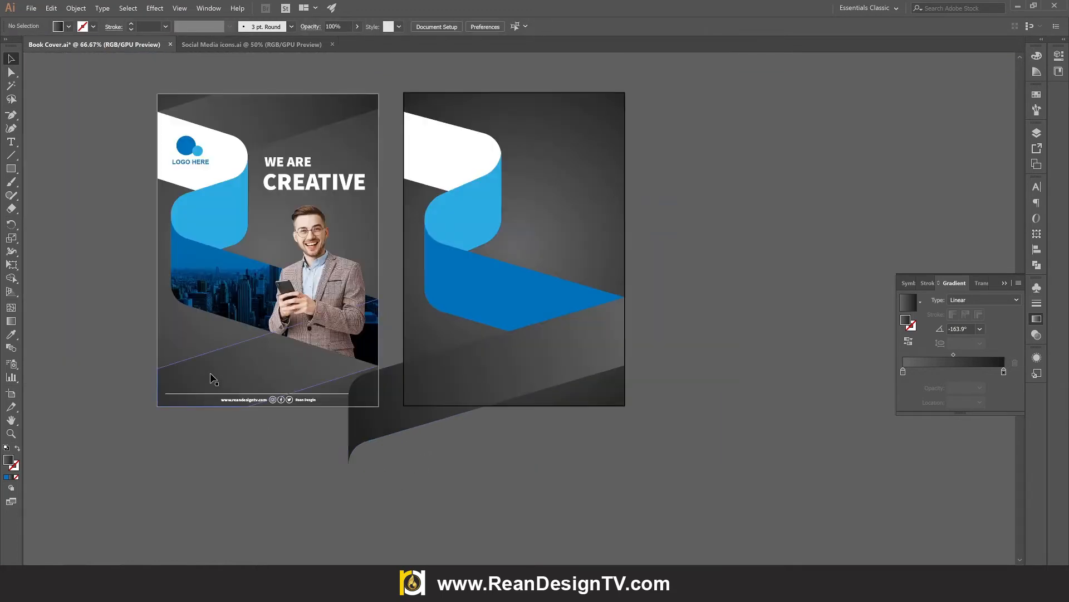
Select the grey band together with the background rectangle and send both to the back, behind the ribbon shapes.
{"action": "scroll", "coordinate": [486, 390], "scroll_direction": "up", "scroll_amount": 1}
{"action": "left_click", "coordinate": [487, 392]}
{"action": "left_click", "coordinate": [793, 431]}
{"action": "left_click", "coordinate": [614, 378]}
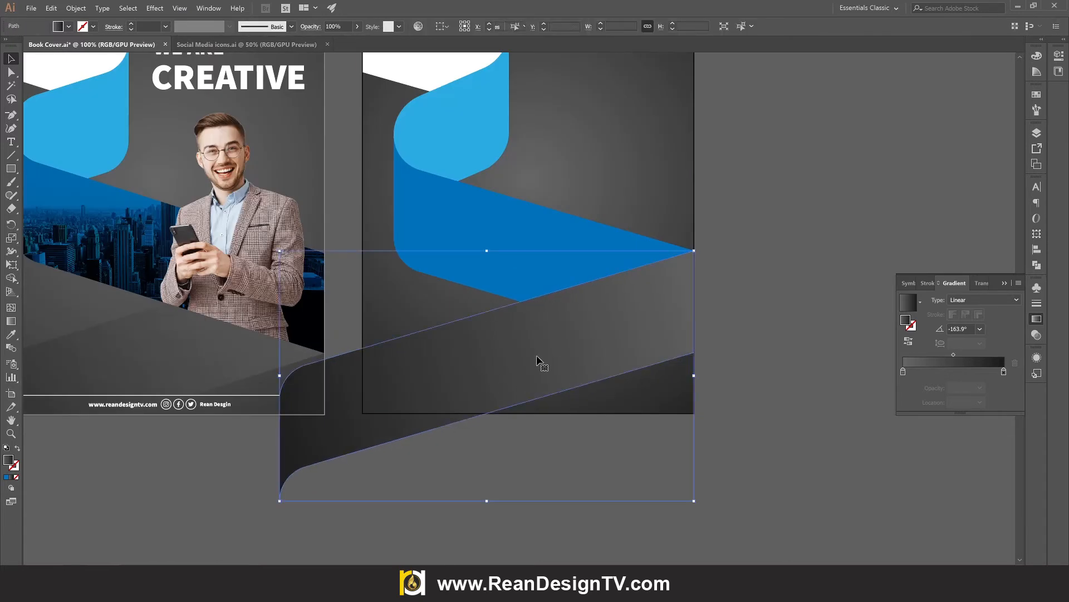
{"action": "left_click", "coordinate": [479, 463]}
{"action": "left_click_drag", "start_coordinate": [410, 434], "coordinate": [453, 371]}
{"action": "right_click", "coordinate": [452, 371]}
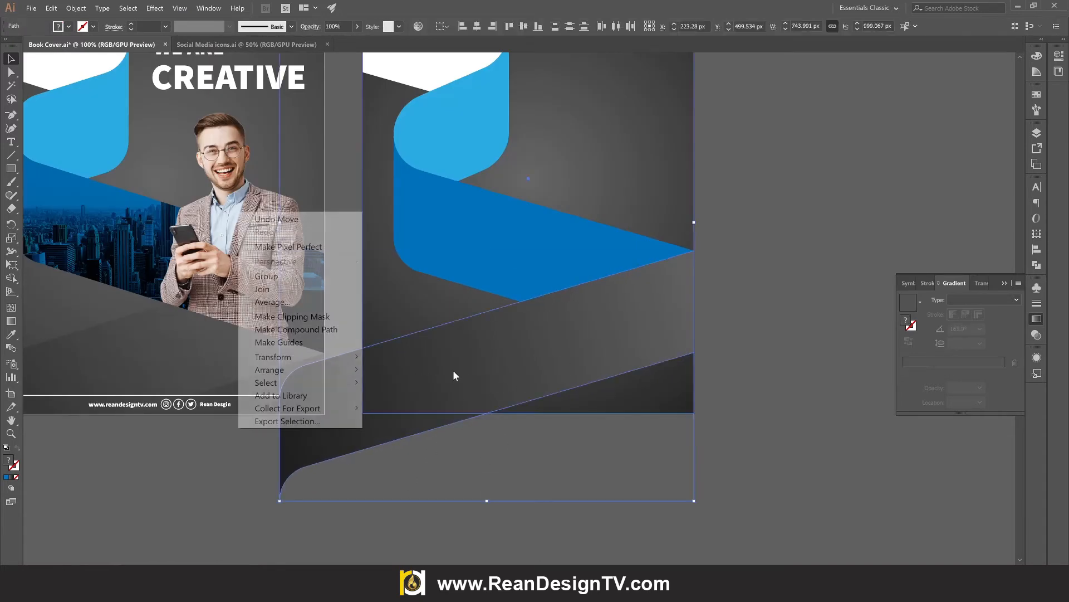
{"action": "mouse_move", "coordinate": [357, 370]}
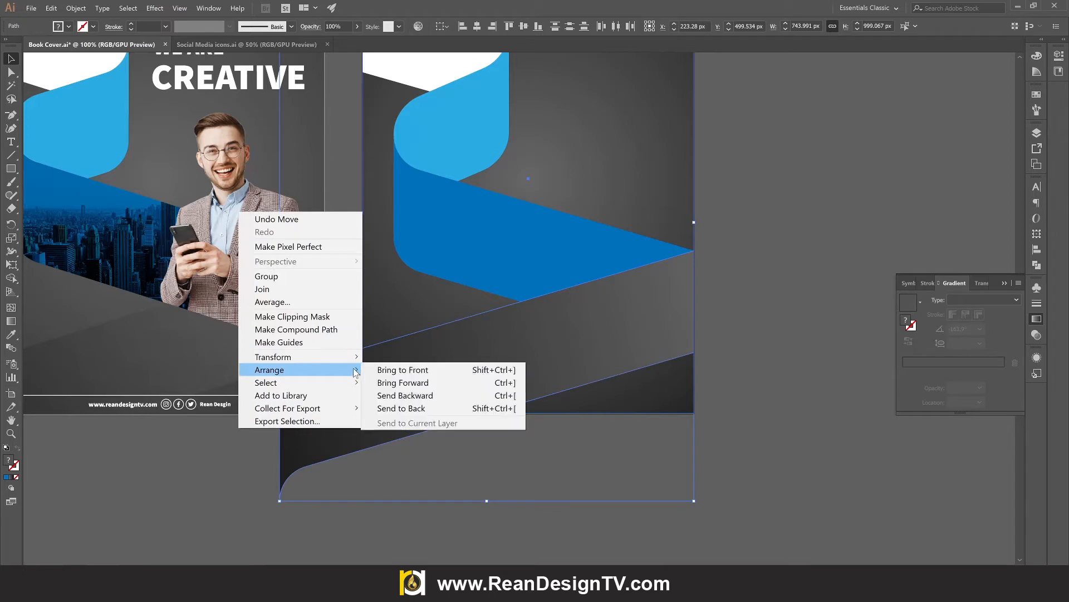
{"action": "left_click", "coordinate": [390, 408]}
{"action": "left_click", "coordinate": [759, 439]}
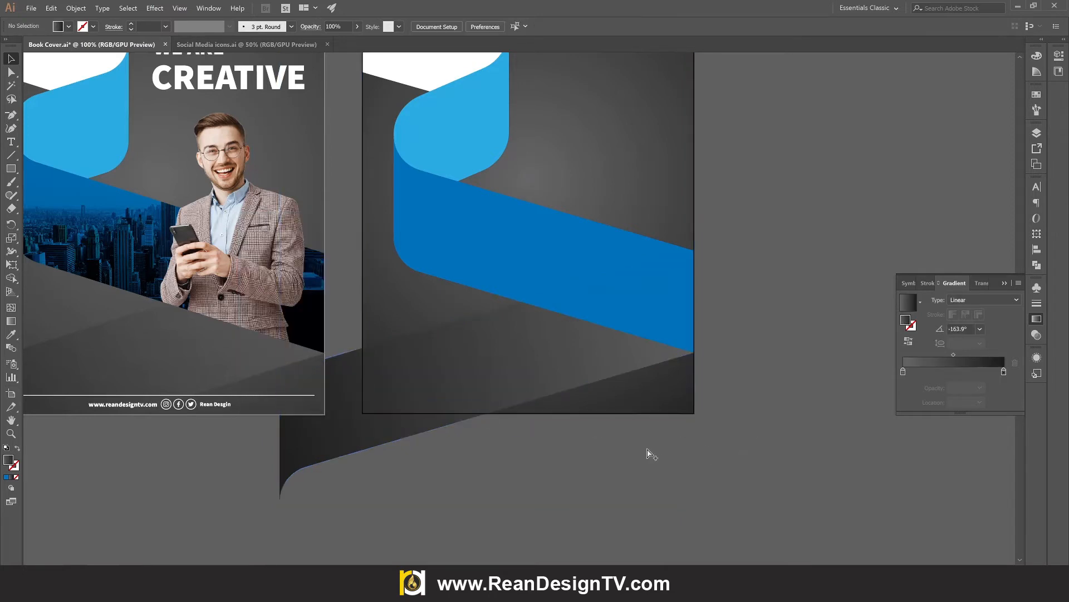
Copy the background rectangle and paste it in place on top of the artwork.
{"action": "left_click", "coordinate": [385, 306]}
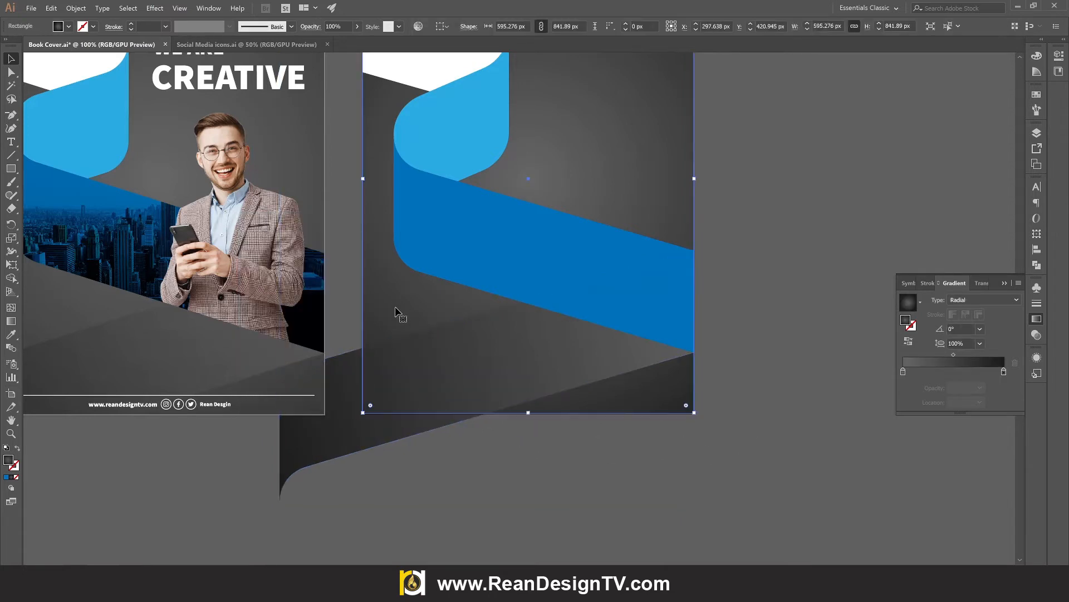
{"action": "right_click", "coordinate": [392, 313]}
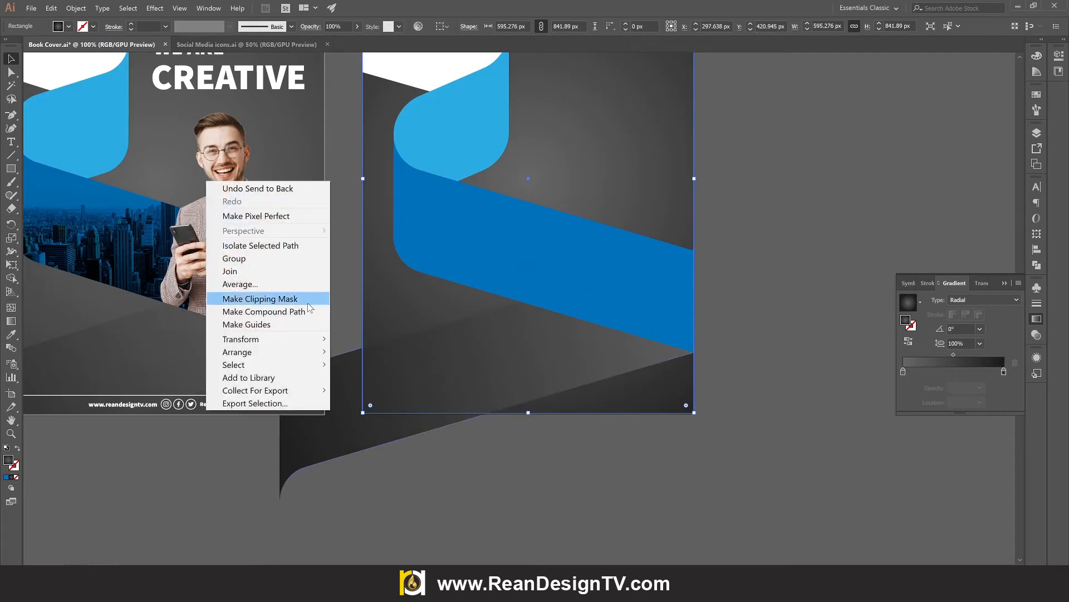
{"action": "left_click", "coordinate": [471, 474]}
{"action": "scroll", "coordinate": [473, 465], "scroll_direction": "down", "scroll_amount": 1}
{"action": "scroll", "coordinate": [422, 365], "scroll_direction": "up", "scroll_amount": 1}
{"action": "left_click", "coordinate": [421, 373]}
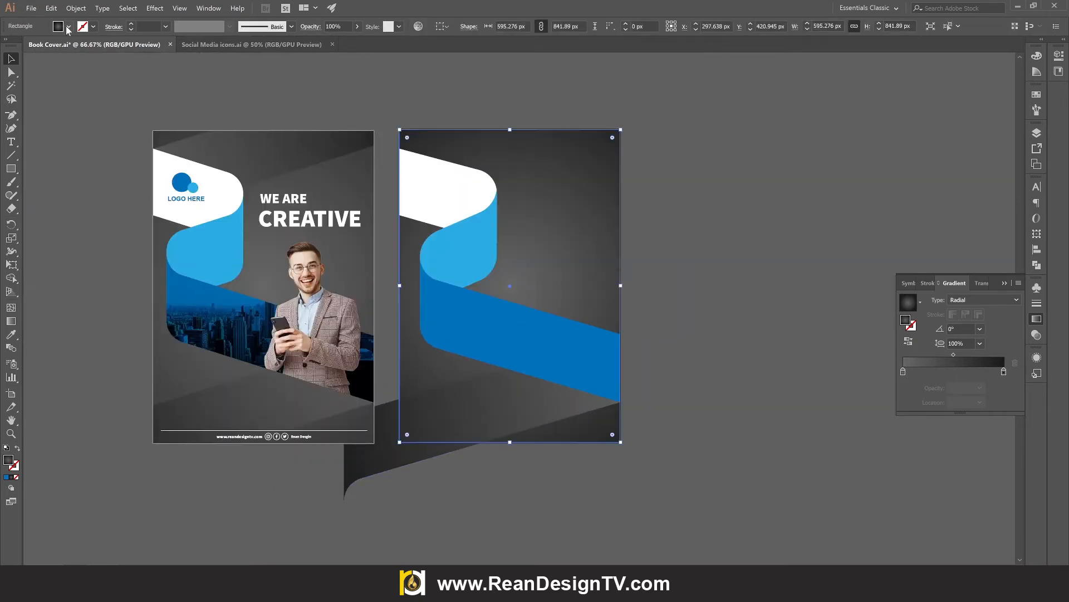
{"action": "left_click", "coordinate": [52, 8]}
{"action": "left_click", "coordinate": [67, 61]}
{"action": "left_click", "coordinate": [51, 8]}
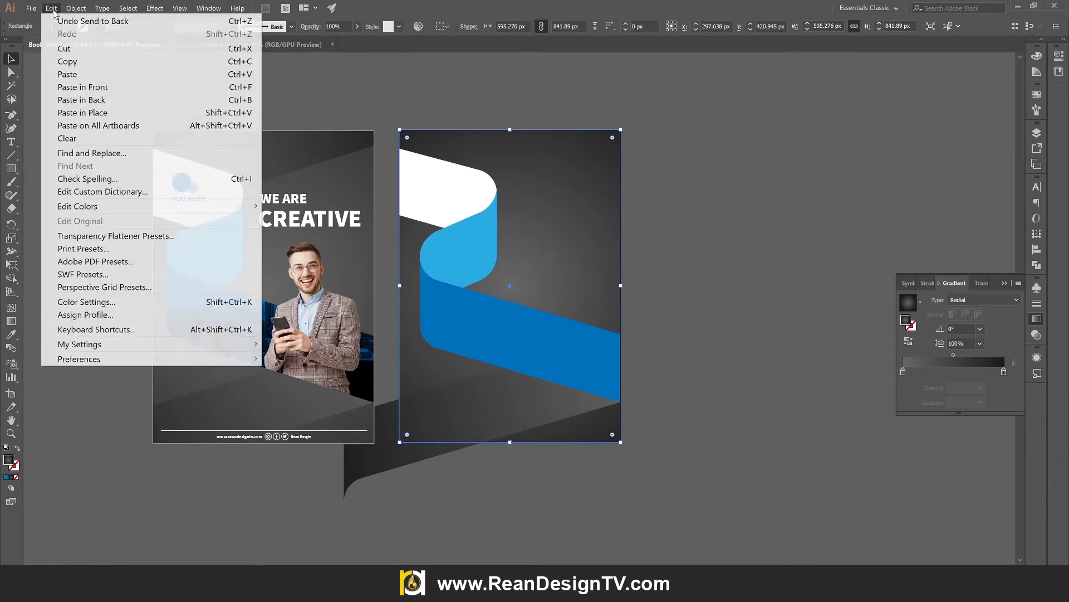
{"action": "left_click", "coordinate": [127, 114]}
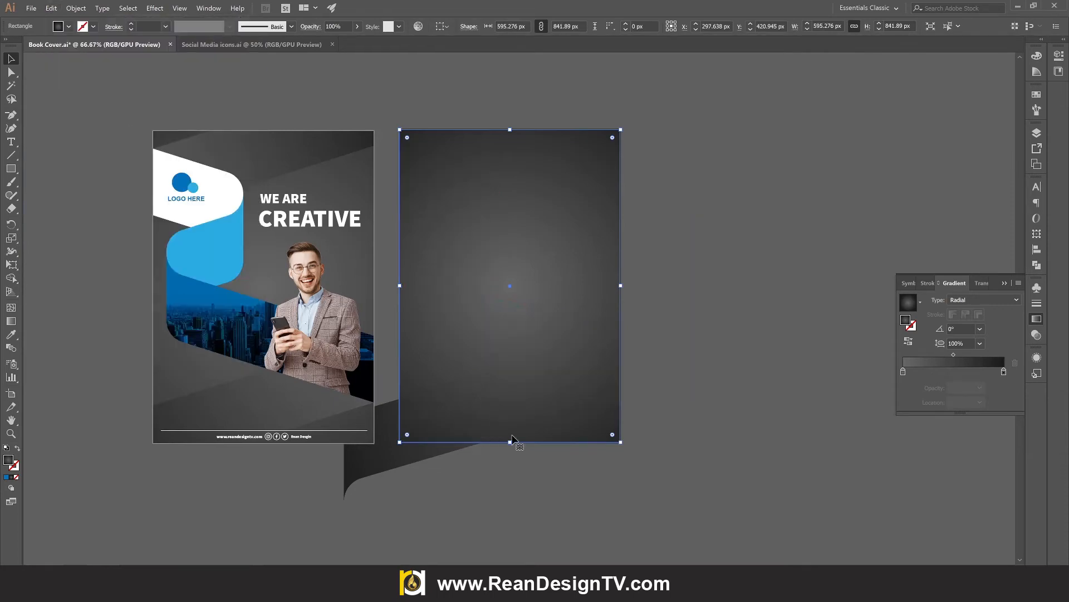
Trim the grey band to the artboard by intersecting it with the pasted rectangle using Pathfinder.
{"action": "left_click", "coordinate": [384, 462]}
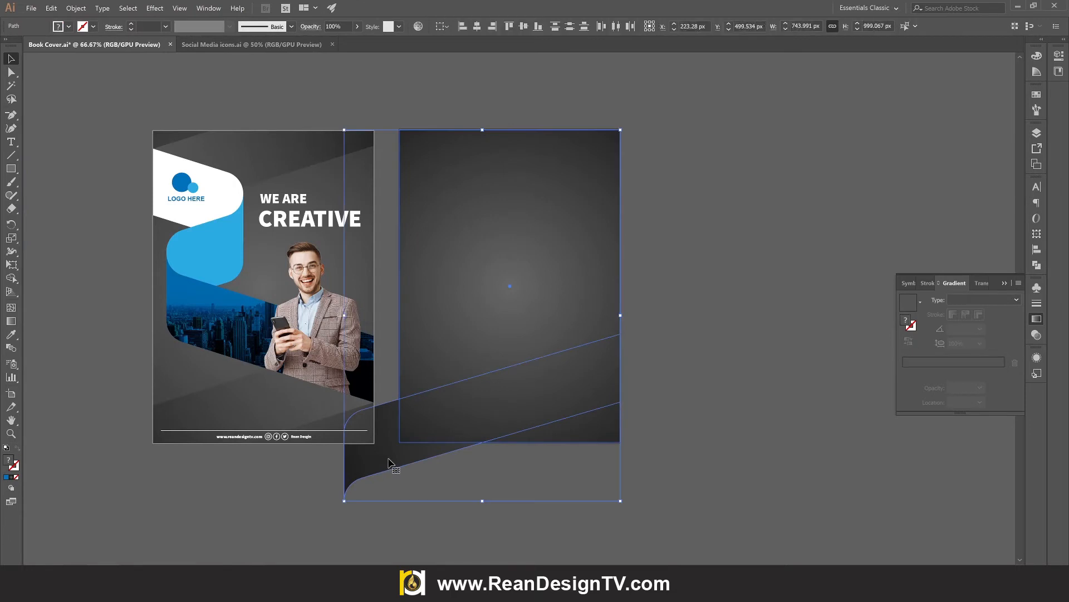
{"action": "left_click", "coordinate": [1038, 267]}
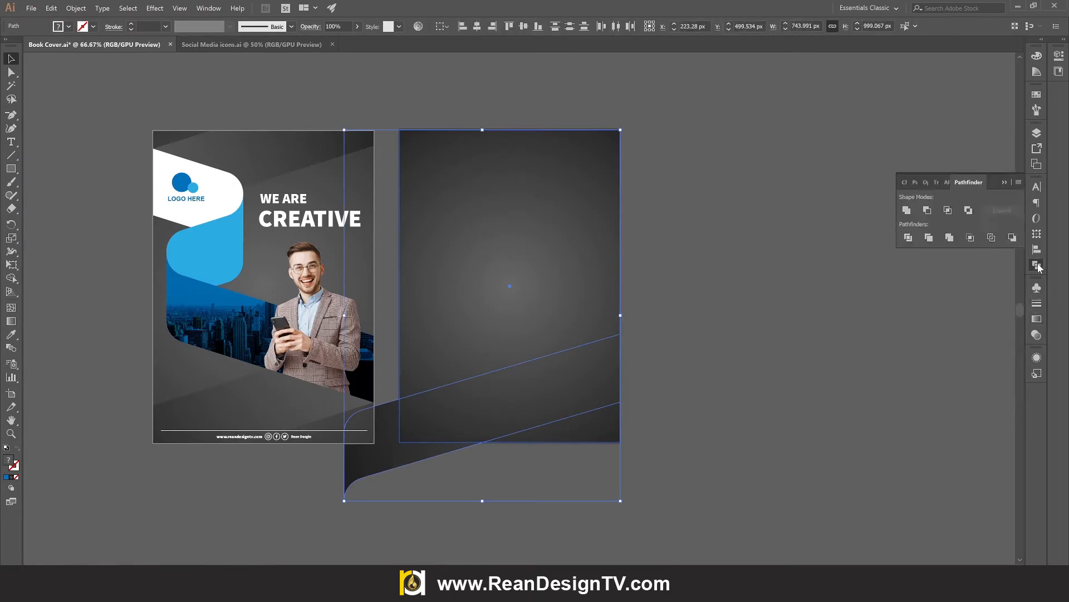
{"action": "left_click", "coordinate": [949, 211]}
{"action": "left_click", "coordinate": [734, 390]}
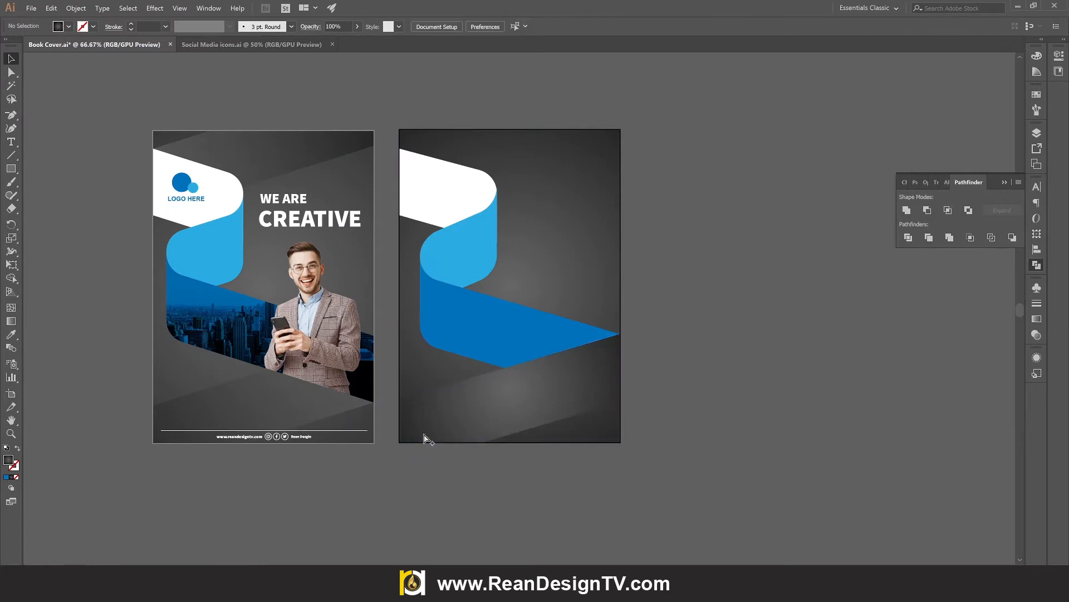
Select the trimmed grey band with the background rectangle and send both behind the dark blue ribbon.
{"action": "left_click", "coordinate": [459, 414]}
{"action": "left_click", "coordinate": [407, 521]}
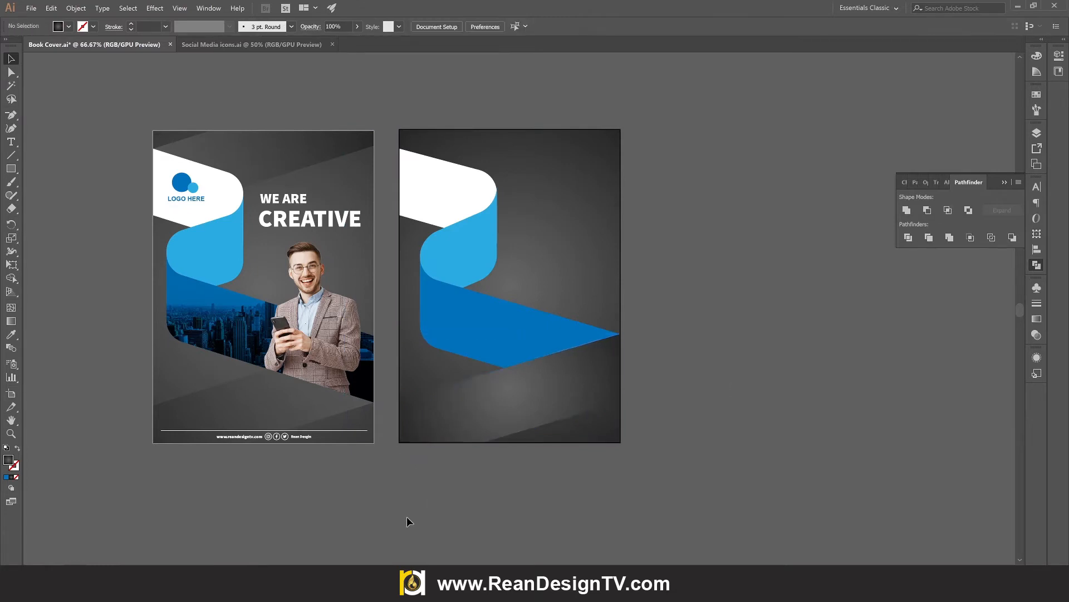
{"action": "left_click_drag", "start_coordinate": [469, 419], "coordinate": [469, 419]}
{"action": "right_click", "coordinate": [469, 419]}
{"action": "mouse_move", "coordinate": [337, 395]}
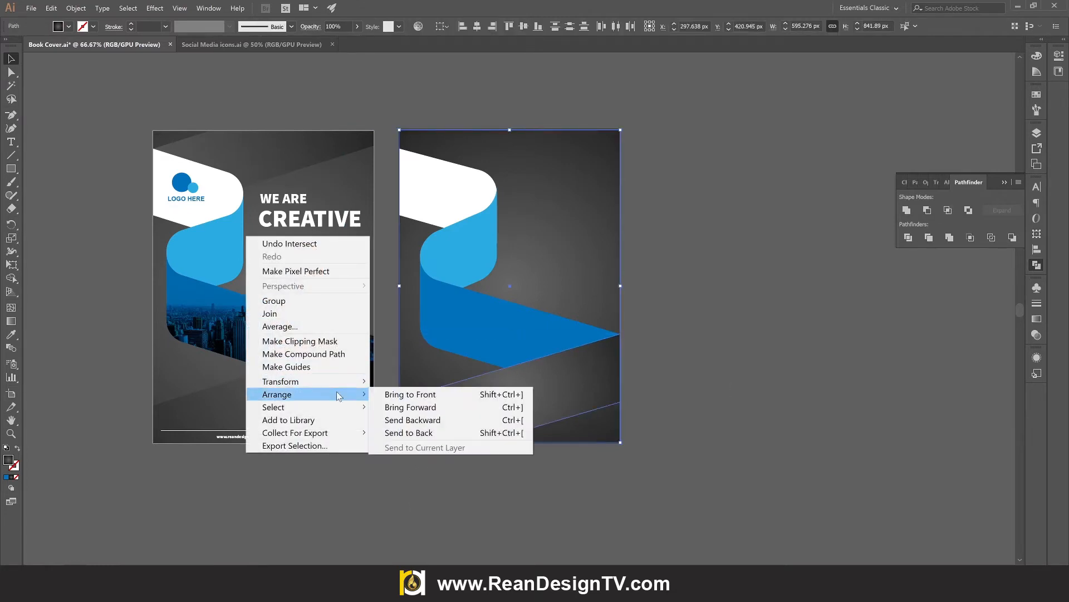
{"action": "left_click", "coordinate": [412, 420]}
{"action": "left_click", "coordinate": [460, 487]}
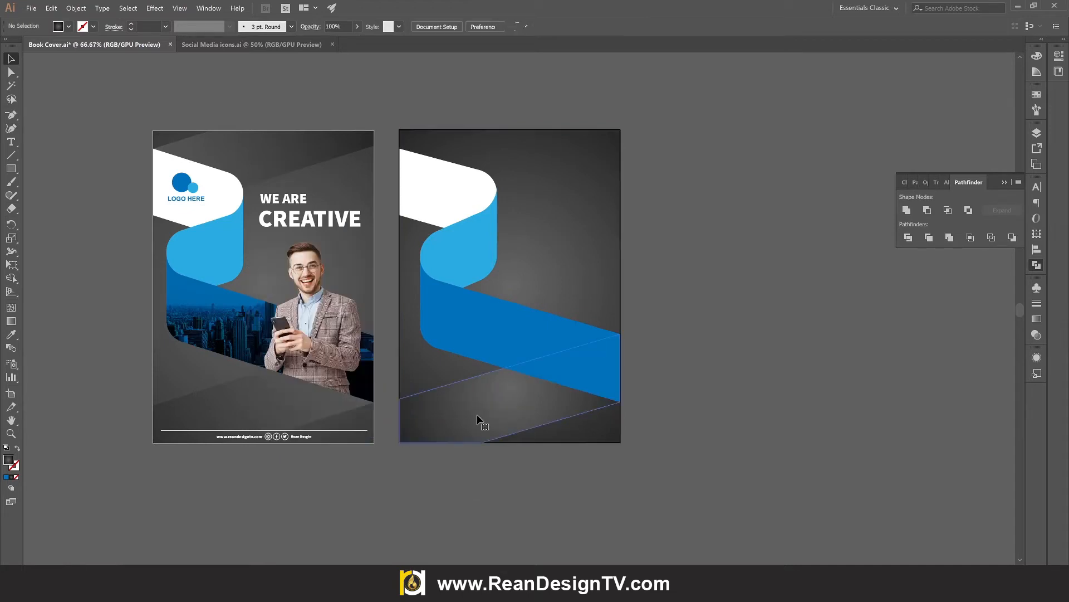
Change the trimmed grey band's gradient type from Radial to Linear.
{"action": "left_click", "coordinate": [498, 413]}
{"action": "left_click", "coordinate": [1037, 318]}
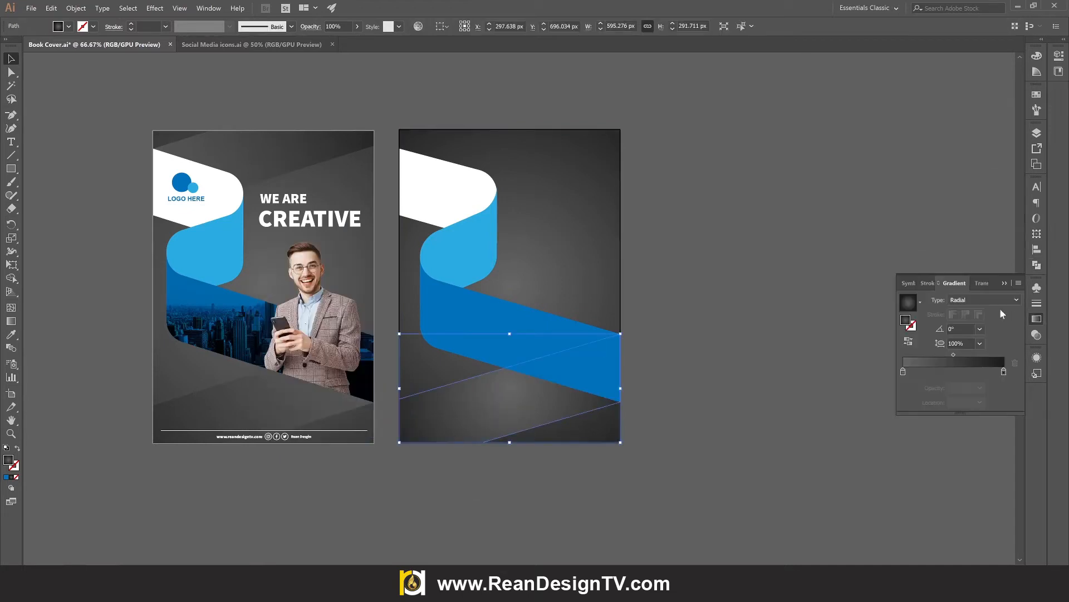
{"action": "left_click", "coordinate": [979, 303]}
{"action": "left_click", "coordinate": [976, 312]}
{"action": "left_click", "coordinate": [545, 477]}
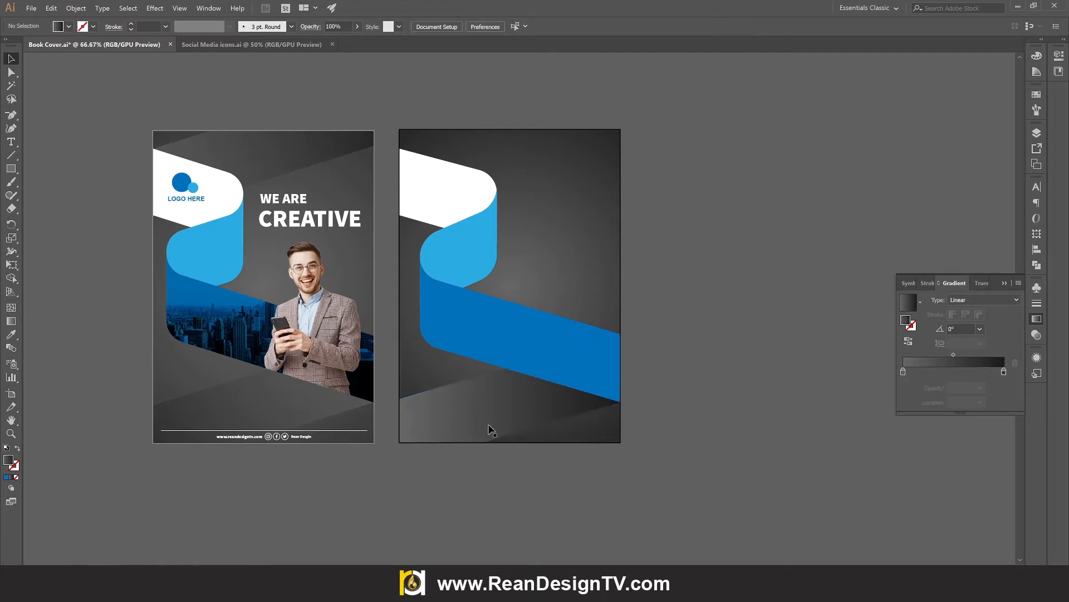
Redraw the lower grey band's linear gradient diagonally from its upper right to its lower left, at about -156°.
{"action": "left_click", "coordinate": [487, 423]}
{"action": "key", "text": "g"}
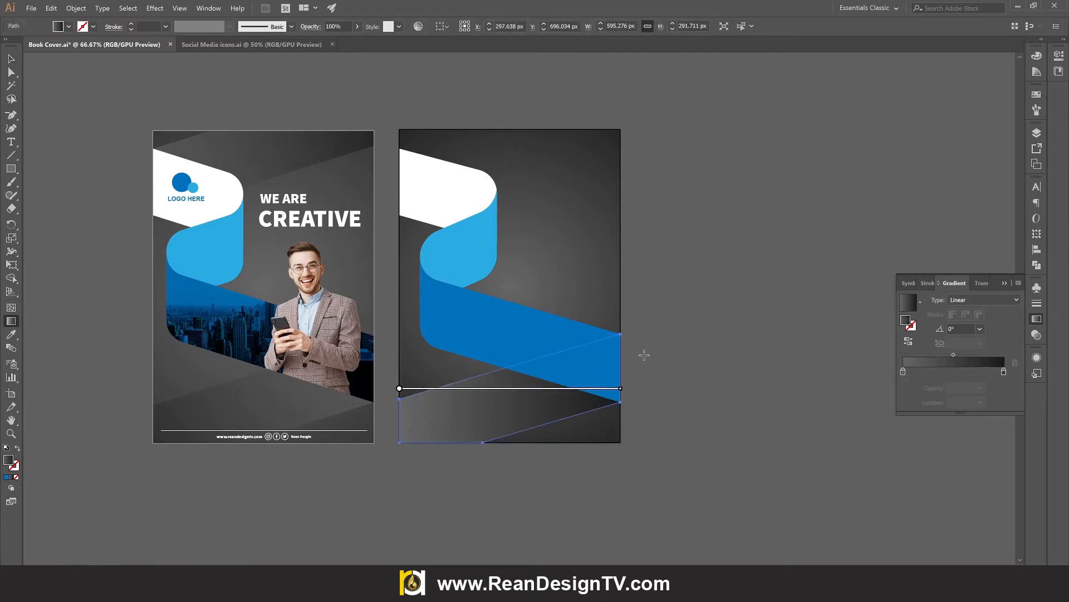
{"action": "left_click_drag", "start_coordinate": [644, 354], "coordinate": [375, 472]}
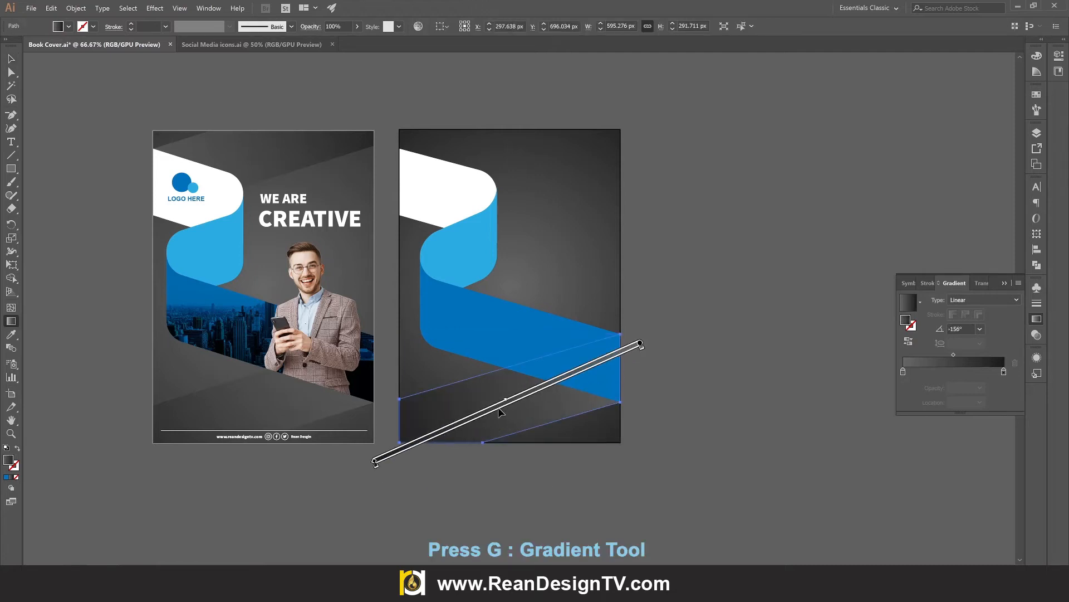
{"action": "key", "text": "v"}
{"action": "left_click", "coordinate": [451, 491]}
{"action": "scroll", "coordinate": [449, 473], "scroll_direction": "up", "scroll_amount": 1}
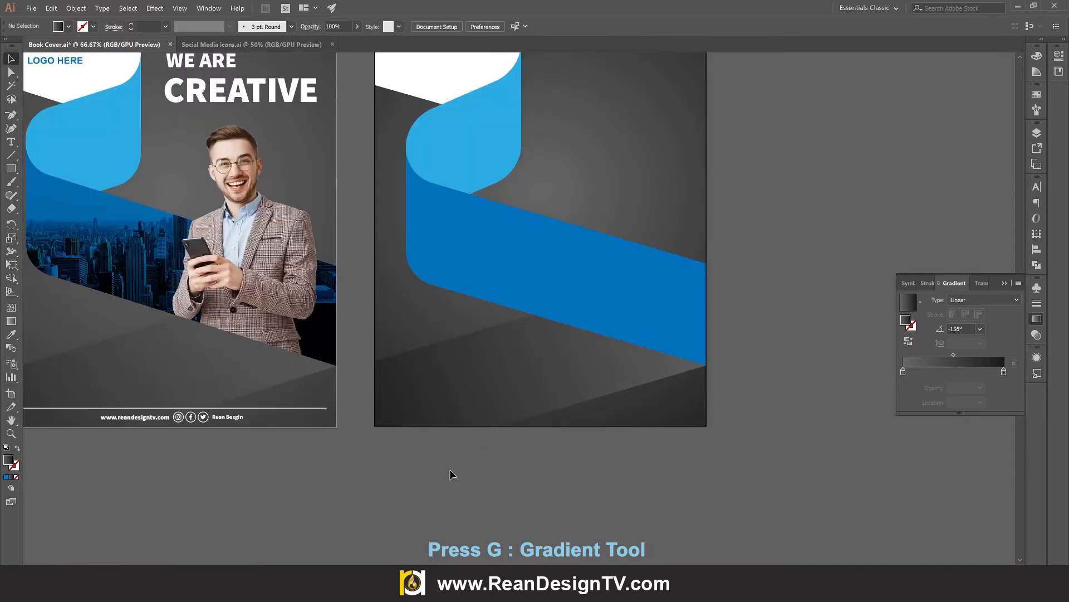
Lower the opacity of the lower grey gradient band to 70%.
{"action": "left_click", "coordinate": [483, 411]}
{"action": "left_click", "coordinate": [357, 27]}
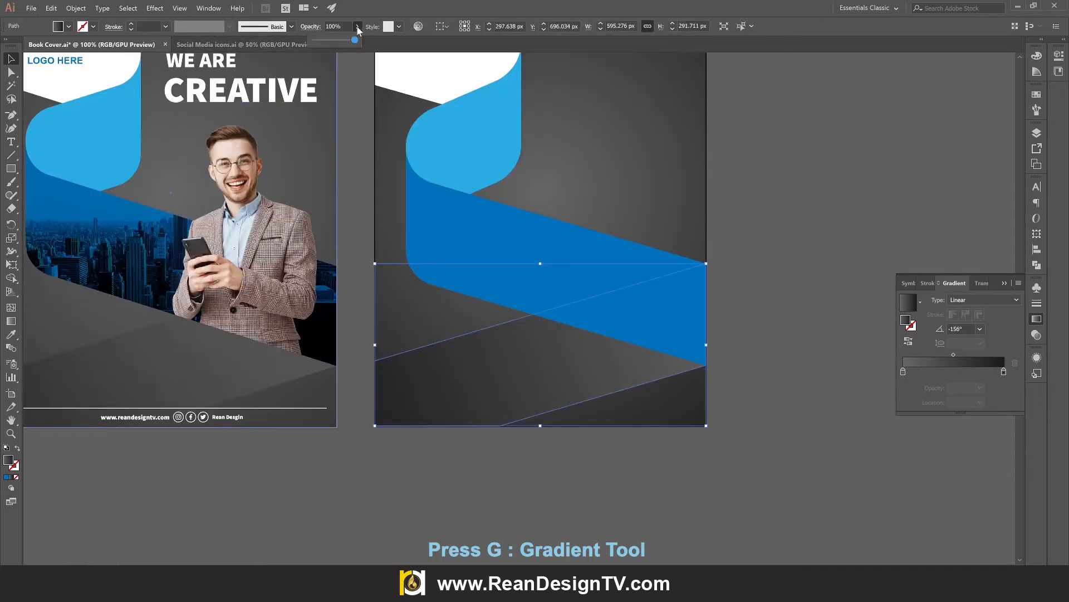
{"action": "left_click", "coordinate": [338, 40]}
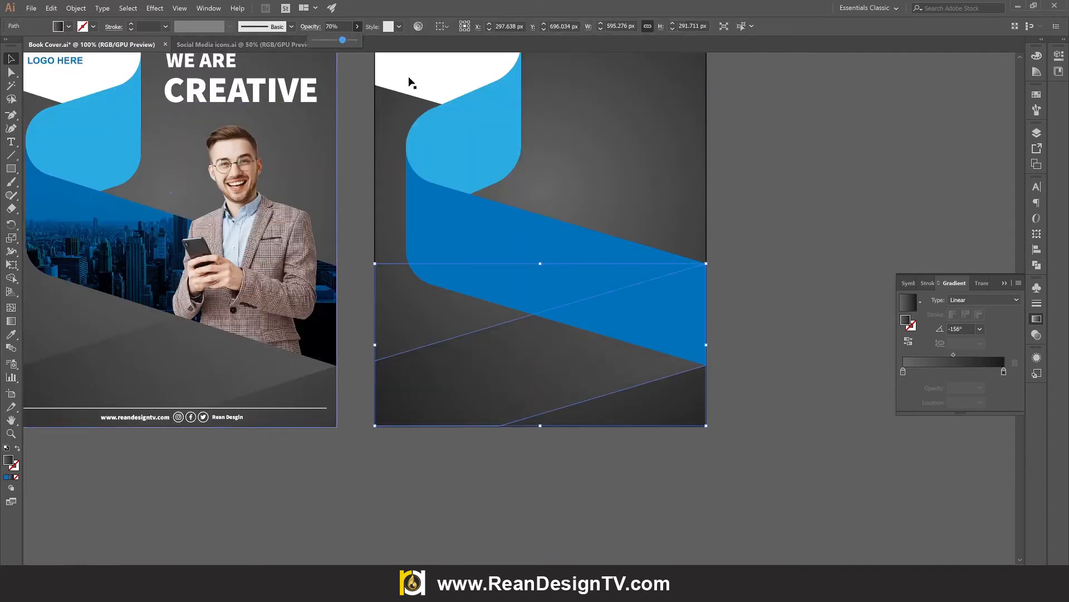
{"action": "left_click", "coordinate": [865, 227]}
Duplicate the grey gradient band straight up to the upper part of the new cover.
{"action": "scroll", "coordinate": [854, 237], "scroll_direction": "down", "scroll_amount": 1}
{"action": "scroll", "coordinate": [854, 236], "scroll_direction": "up", "scroll_amount": 7}
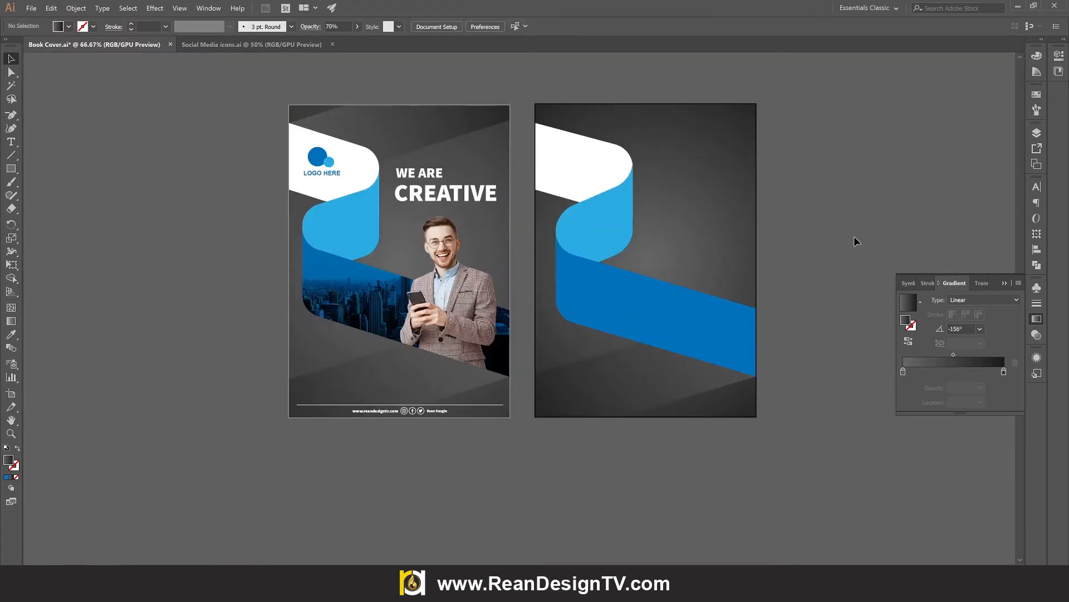
{"action": "left_click_drag", "start_coordinate": [854, 244], "coordinate": [808, 238]}
{"action": "left_click", "coordinate": [583, 427]}
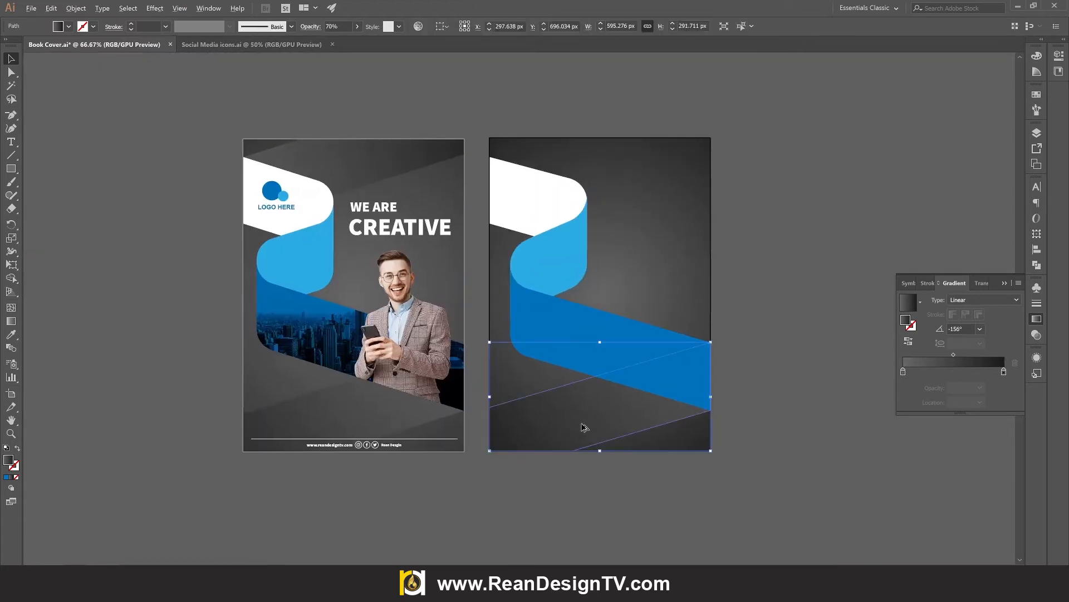
{"action": "left_click_drag", "start_coordinate": [583, 431], "coordinate": [592, 202]}
{"action": "scroll", "coordinate": [581, 170], "scroll_direction": "up", "scroll_amount": 5}
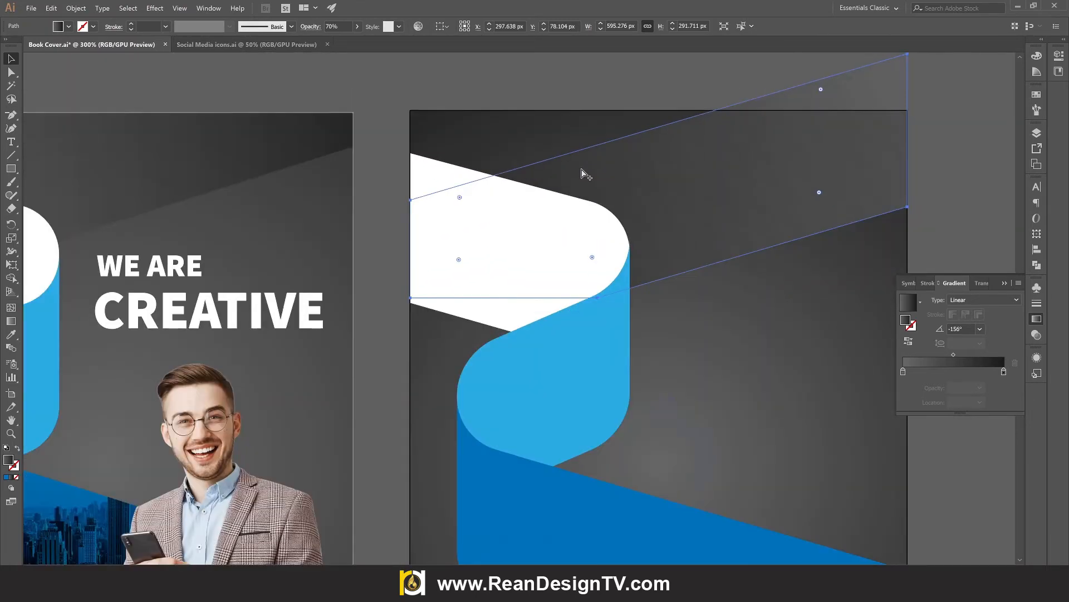
{"action": "scroll", "coordinate": [583, 174], "scroll_direction": "down", "scroll_amount": 3}
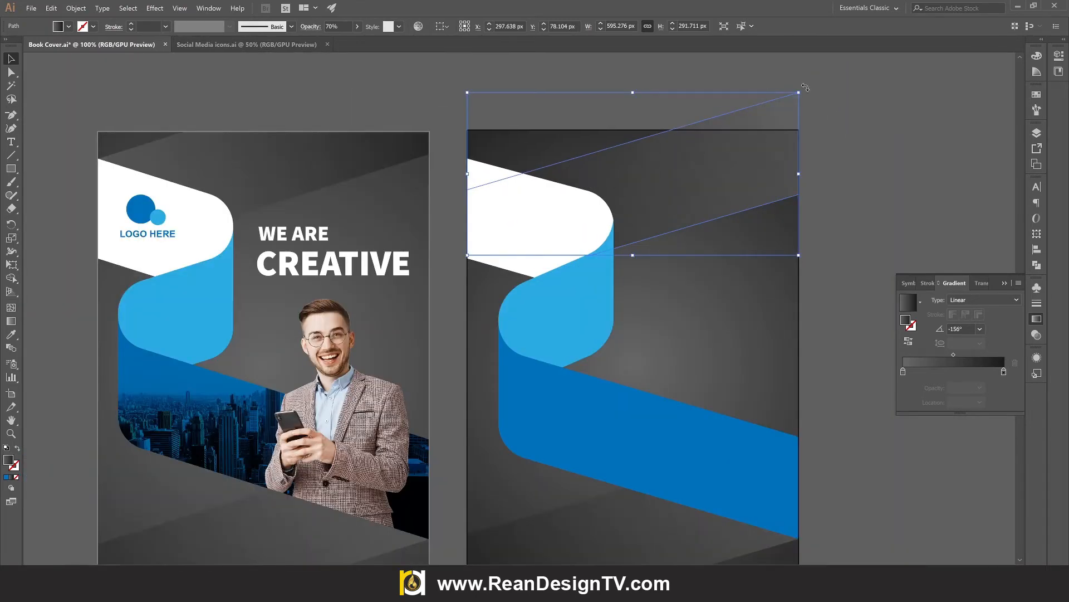
Rotate the duplicated band 180° and shift it so its left corner meets the white ribbon's upper-left corner.
{"action": "left_click_drag", "start_coordinate": [804, 87], "coordinate": [533, 236]}
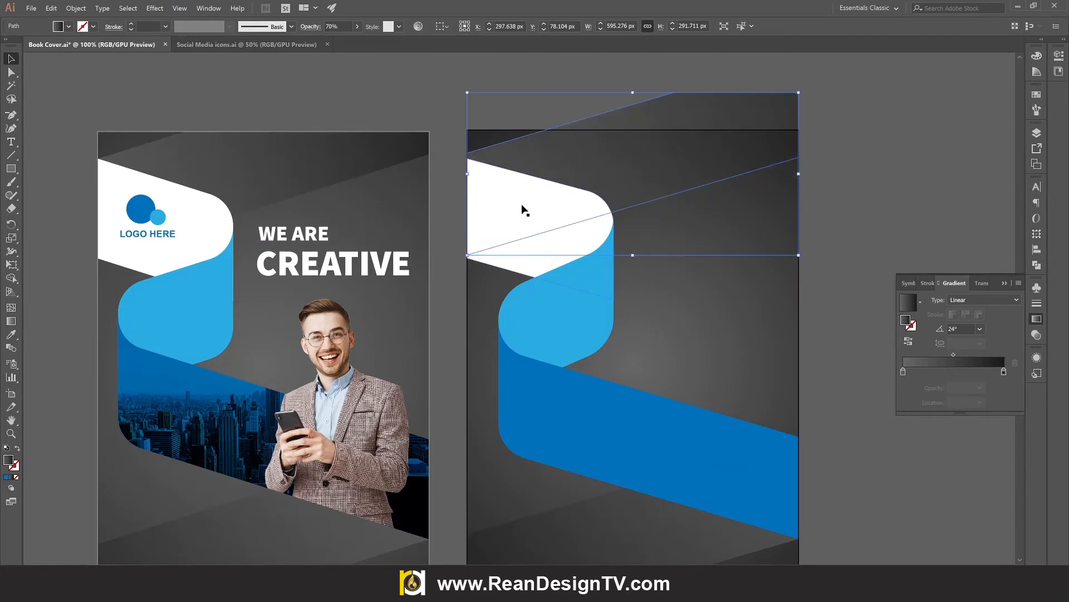
{"action": "scroll", "coordinate": [492, 150], "scroll_direction": "up", "scroll_amount": 3}
{"action": "left_click_drag", "start_coordinate": [513, 152], "coordinate": [516, 166]}
{"action": "left_click", "coordinate": [290, 180]}
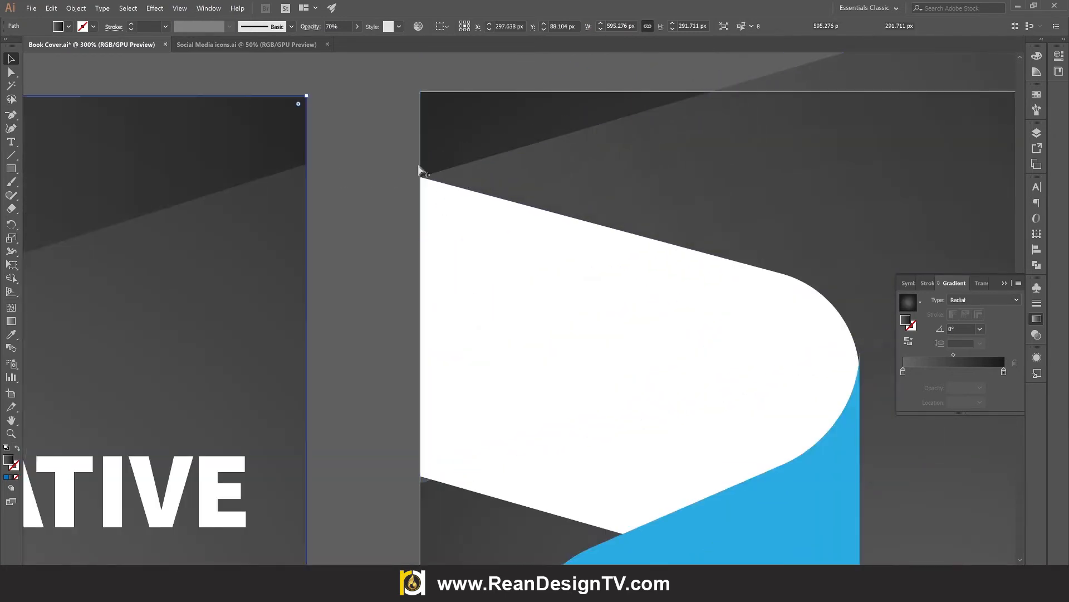
{"action": "scroll", "coordinate": [443, 170], "scroll_direction": "up", "scroll_amount": 6}
{"action": "scroll", "coordinate": [497, 208], "scroll_direction": "down", "scroll_amount": 10}
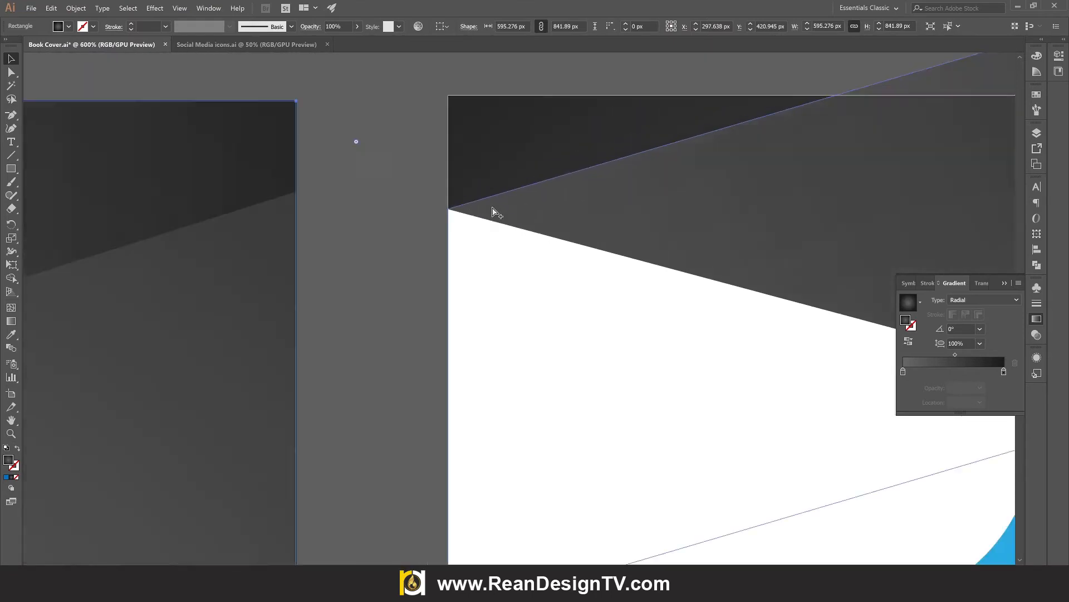
{"action": "scroll", "coordinate": [753, 198], "scroll_direction": "up", "scroll_amount": 3}
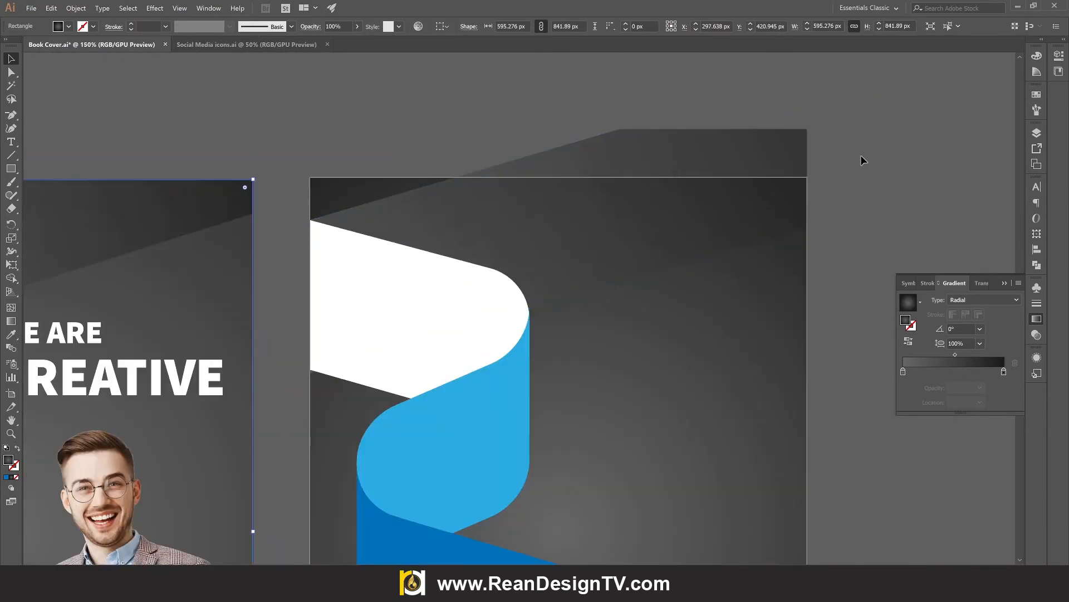
Move the upper band's two protruding anchor points down onto the artboard's top edge with the Direct Selection tool.
{"action": "left_click", "coordinate": [788, 151]}
{"action": "scroll", "coordinate": [800, 146], "scroll_direction": "up", "scroll_amount": 1}
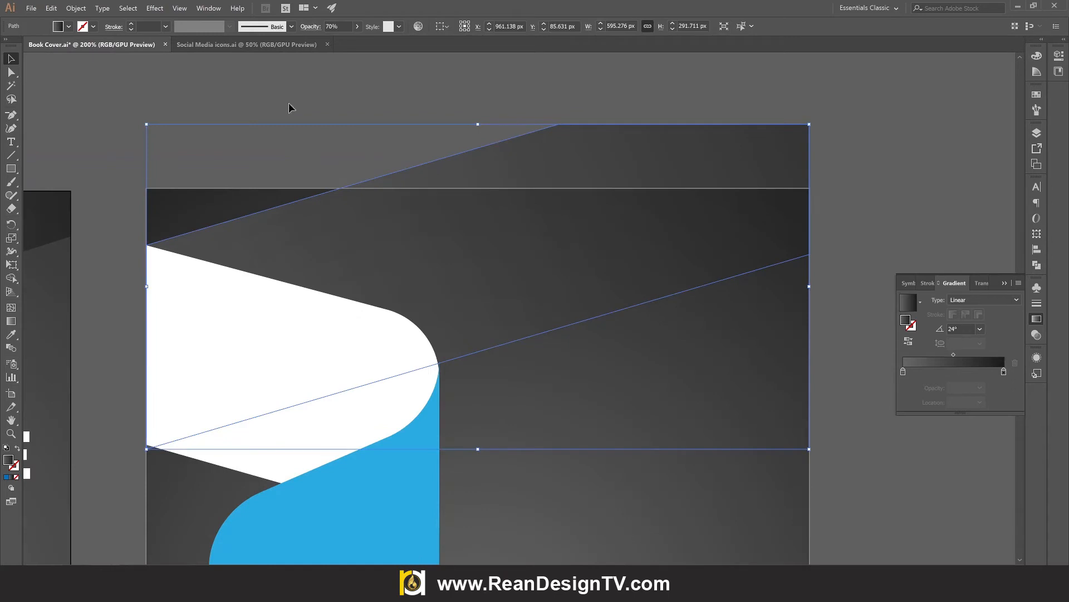
{"action": "left_click", "coordinate": [11, 72]}
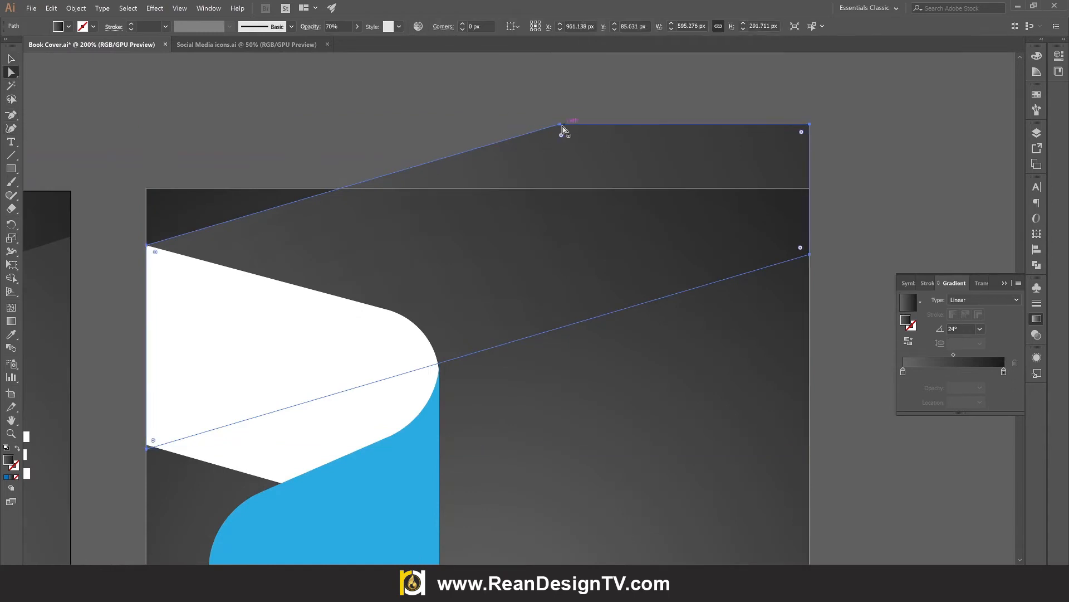
{"action": "left_click_drag", "start_coordinate": [561, 124], "coordinate": [340, 189]}
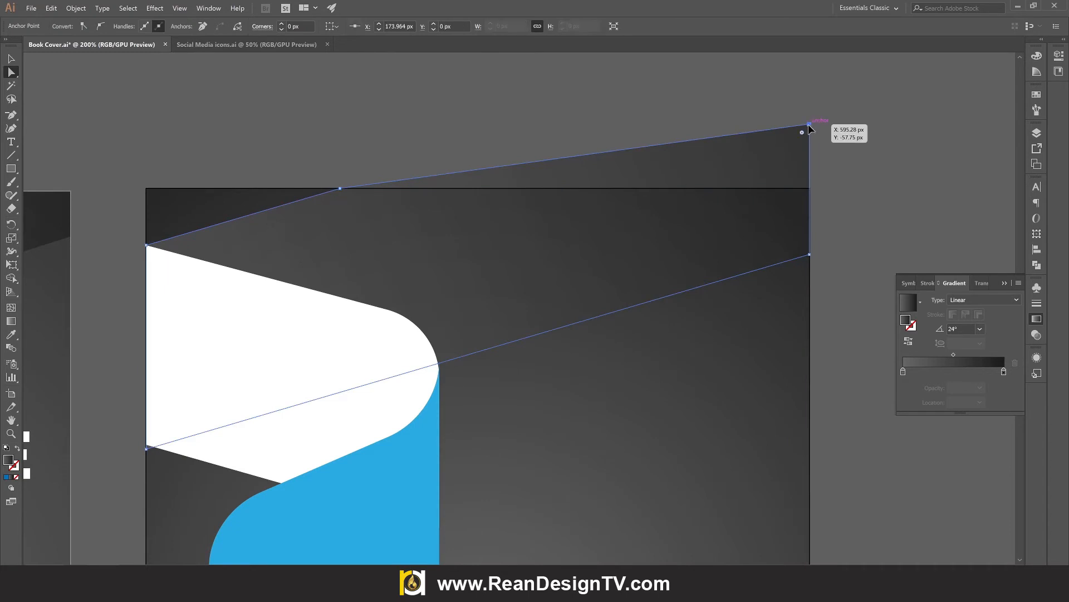
{"action": "left_click_drag", "start_coordinate": [809, 125], "coordinate": [810, 189]}
{"action": "left_click", "coordinate": [864, 196]}
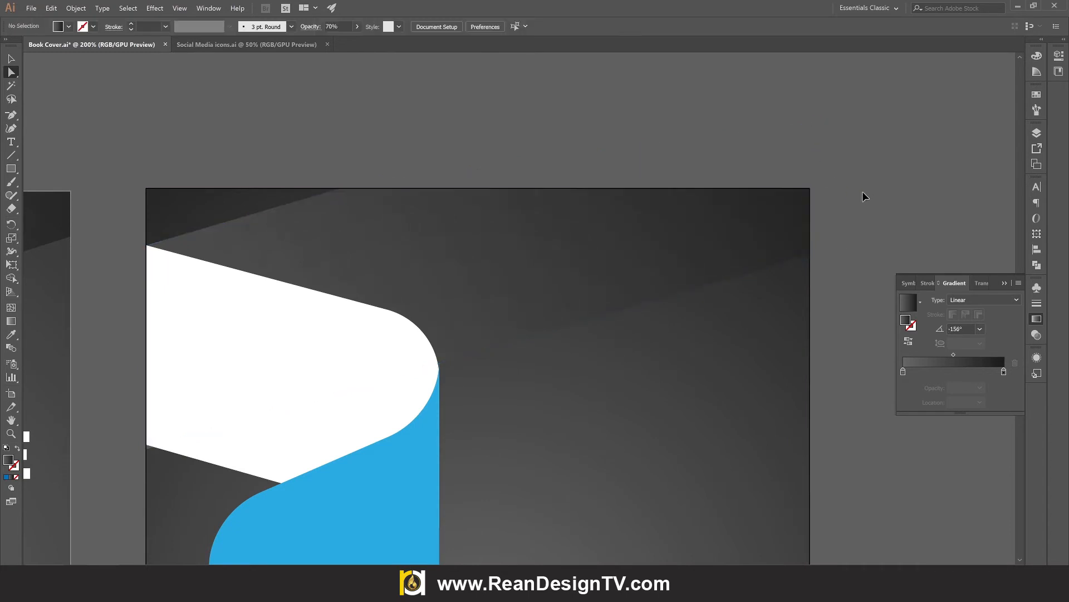
Compare the new cover's ribbons and background bands with the finished reference cover.
{"action": "scroll", "coordinate": [862, 192], "scroll_direction": "down", "scroll_amount": 4, "text": "alt"}
{"action": "left_click_drag", "start_coordinate": [905, 194], "coordinate": [753, 173]}
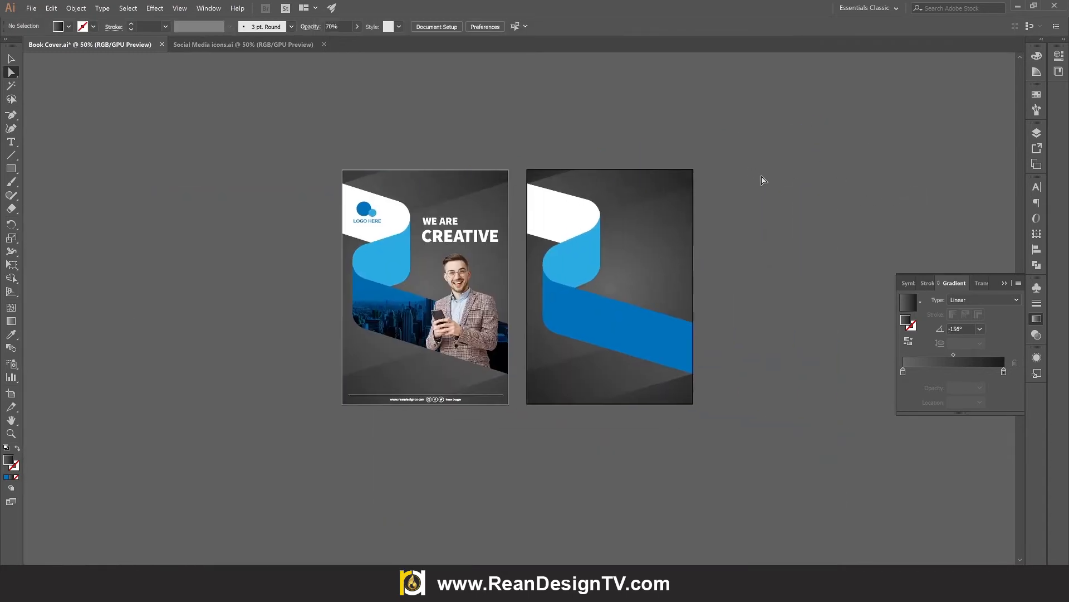
{"action": "scroll", "coordinate": [765, 180], "scroll_direction": "up", "scroll_amount": 1}
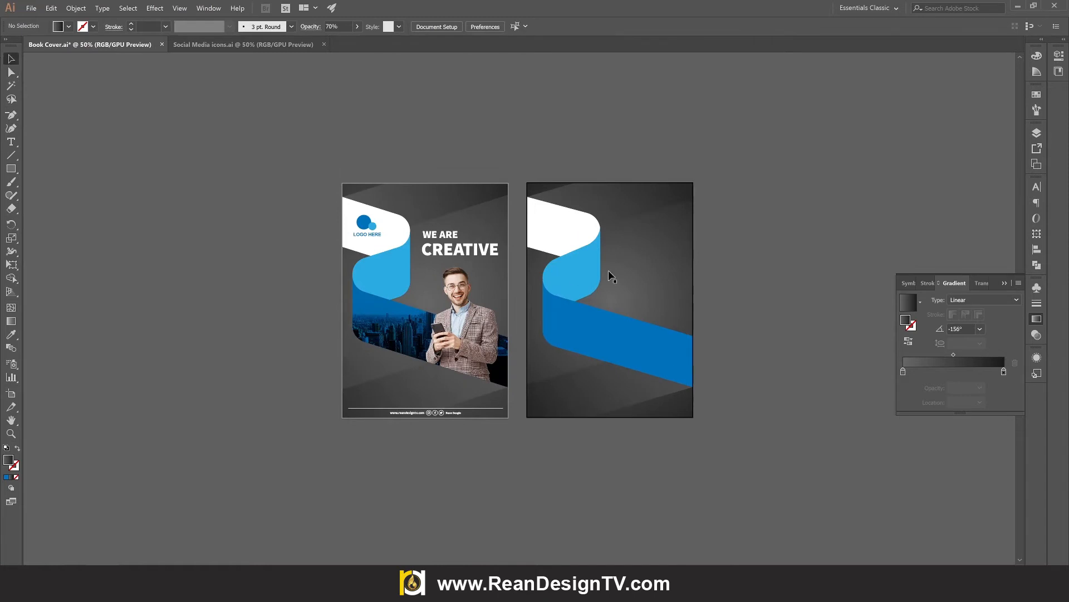
{"action": "scroll", "coordinate": [700, 306], "scroll_direction": "up", "scroll_amount": 2, "text": "alt"}
{"action": "left_click_drag", "start_coordinate": [760, 301], "coordinate": [817, 328]}
{"action": "scroll", "coordinate": [802, 341], "scroll_direction": "down", "scroll_amount": 2}
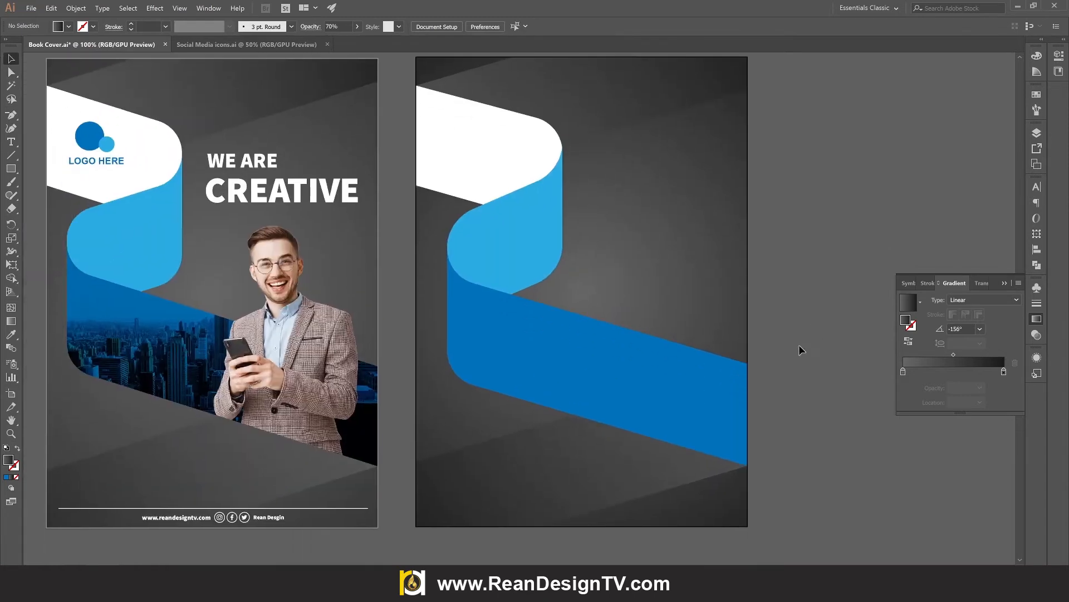
{"action": "left_click_drag", "start_coordinate": [545, 356], "coordinate": [581, 353]}
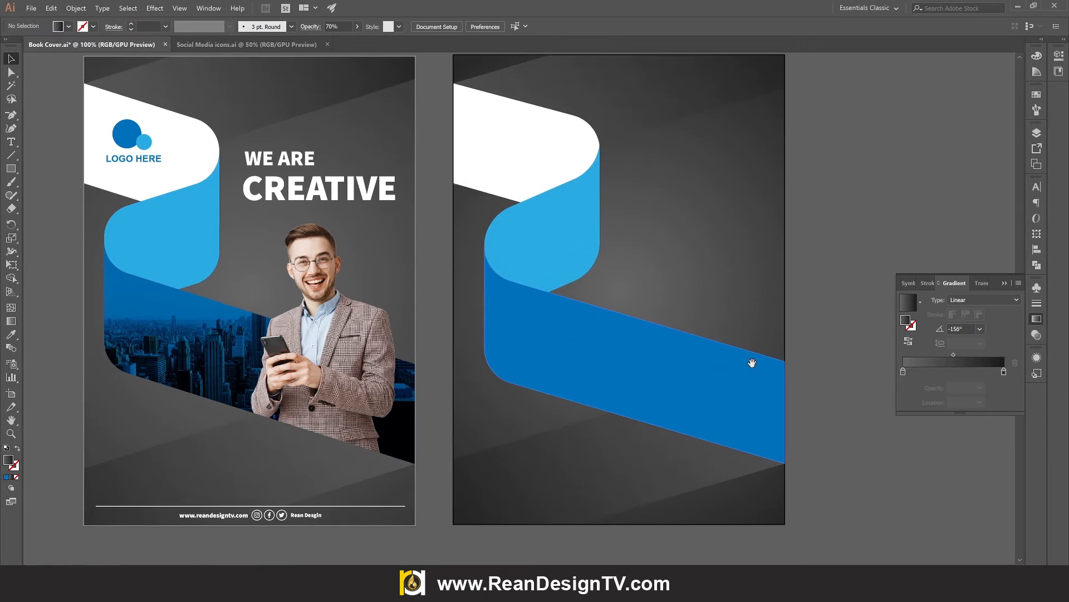
{"action": "left_click_drag", "start_coordinate": [753, 363], "coordinate": [701, 358]}
{"action": "scroll", "coordinate": [802, 339], "scroll_direction": "up", "scroll_amount": 1}
{"action": "left_click_drag", "start_coordinate": [639, 305], "coordinate": [648, 305]}
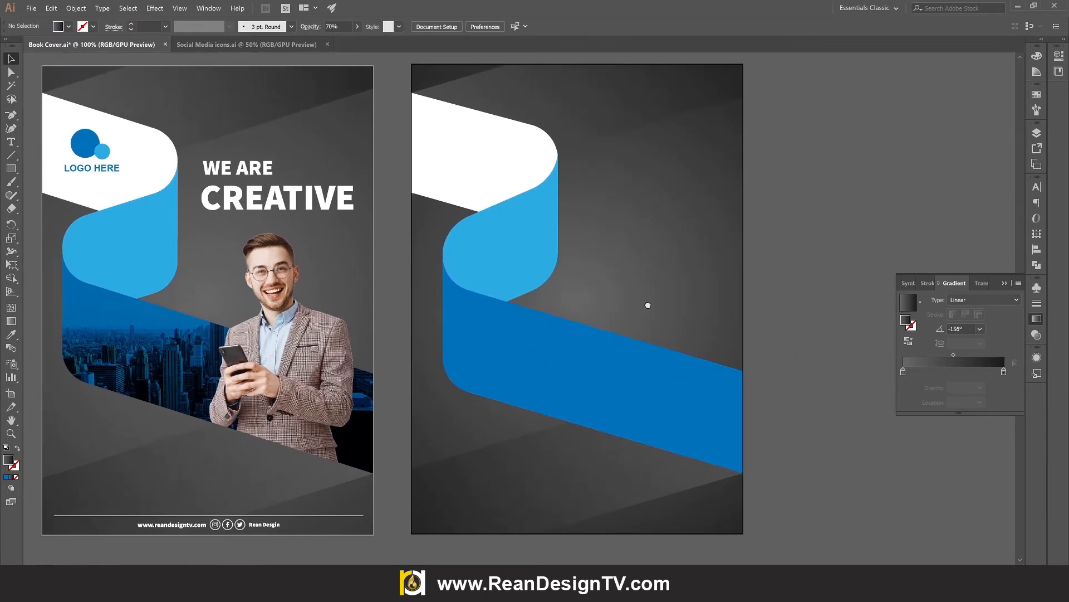
{"action": "scroll", "coordinate": [648, 306], "scroll_direction": "left", "scroll_amount": 2}
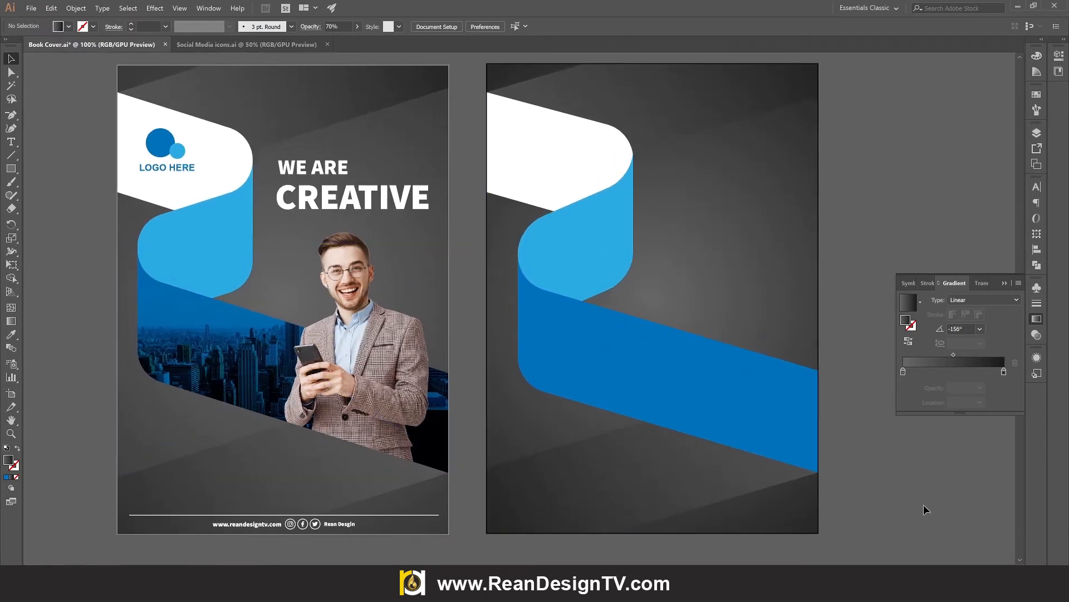
Switch to the desktop and bring the building and man images together into the Illustrator document.
{"action": "key", "text": "super+d"}
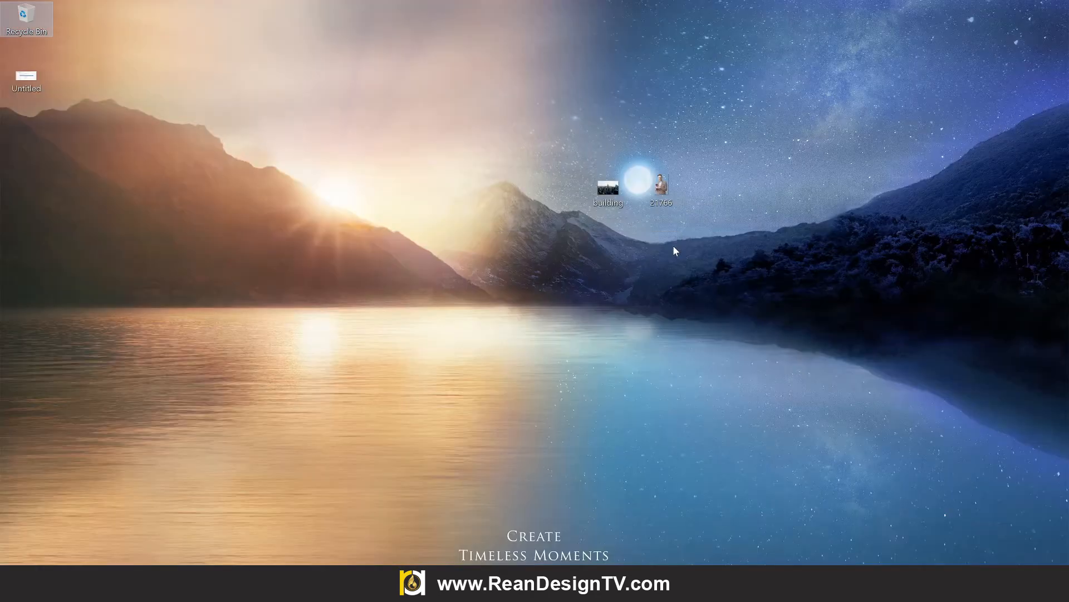
{"action": "left_click", "coordinate": [609, 187]}
{"action": "left_click", "coordinate": [663, 189], "text": "ctrl"}
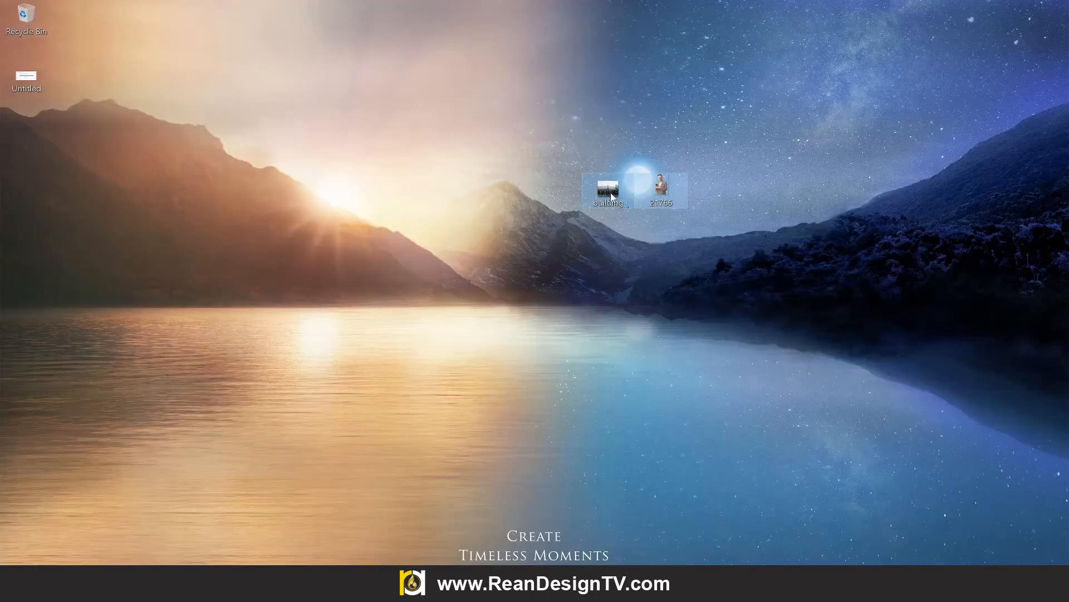
{"action": "left_click_drag", "start_coordinate": [611, 196], "coordinate": [573, 456]}
{"action": "left_click_drag", "start_coordinate": [562, 585], "coordinate": [548, 344]}
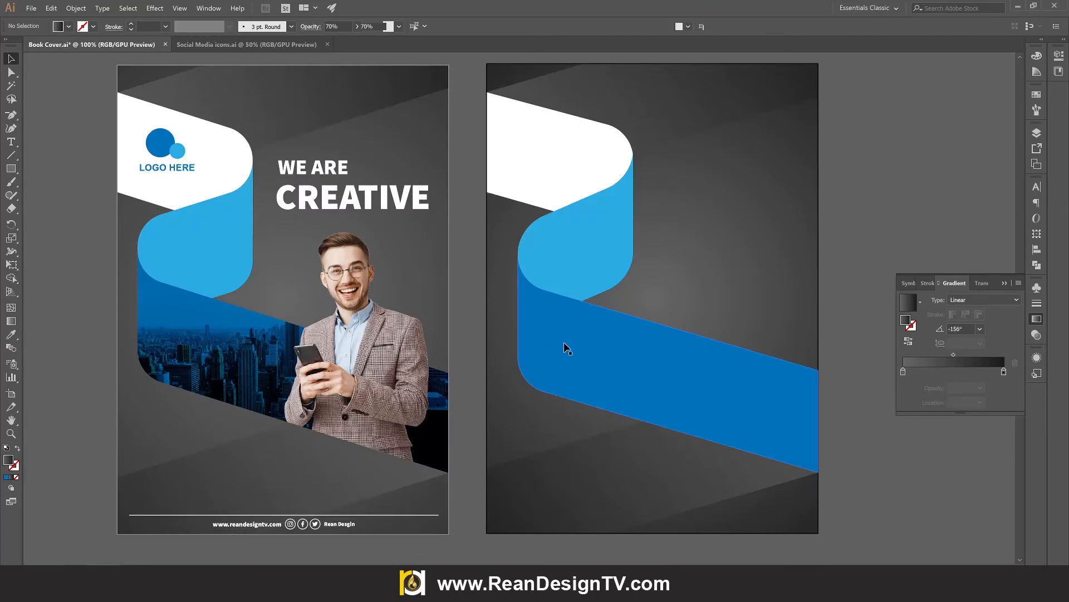
Scale both placed images down together to about 435 × 337 px.
{"action": "scroll", "coordinate": [595, 322], "scroll_direction": "down", "scroll_amount": 2}
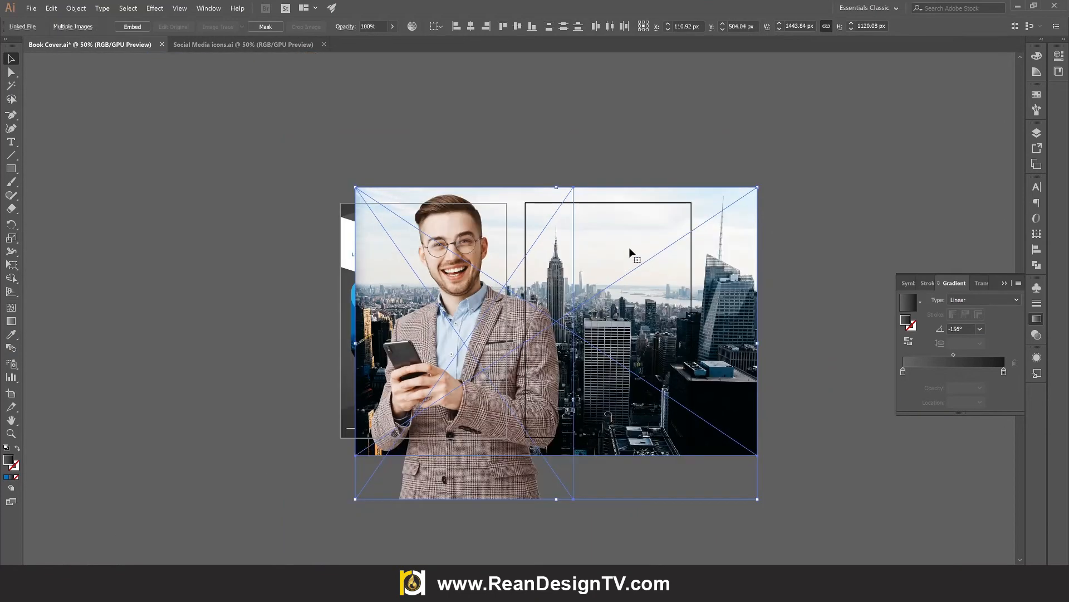
{"action": "left_click_drag", "start_coordinate": [758, 187], "coordinate": [616, 296]}
{"action": "scroll", "coordinate": [673, 363], "scroll_direction": "up", "scroll_amount": 2}
{"action": "scroll", "coordinate": [673, 362], "scroll_direction": "down", "scroll_amount": 1}
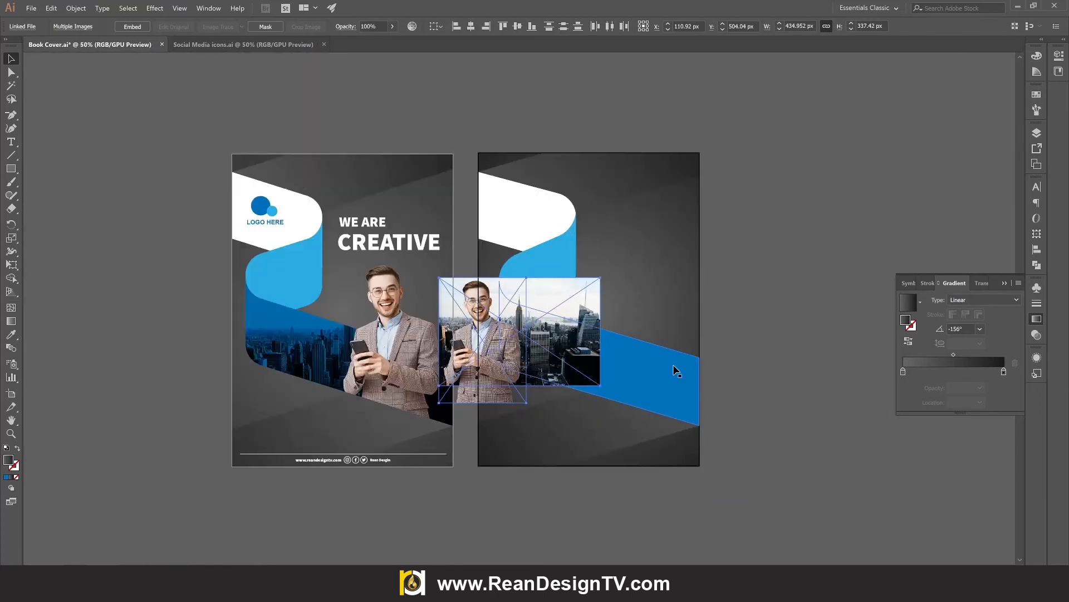
{"action": "left_click", "coordinate": [722, 347]}
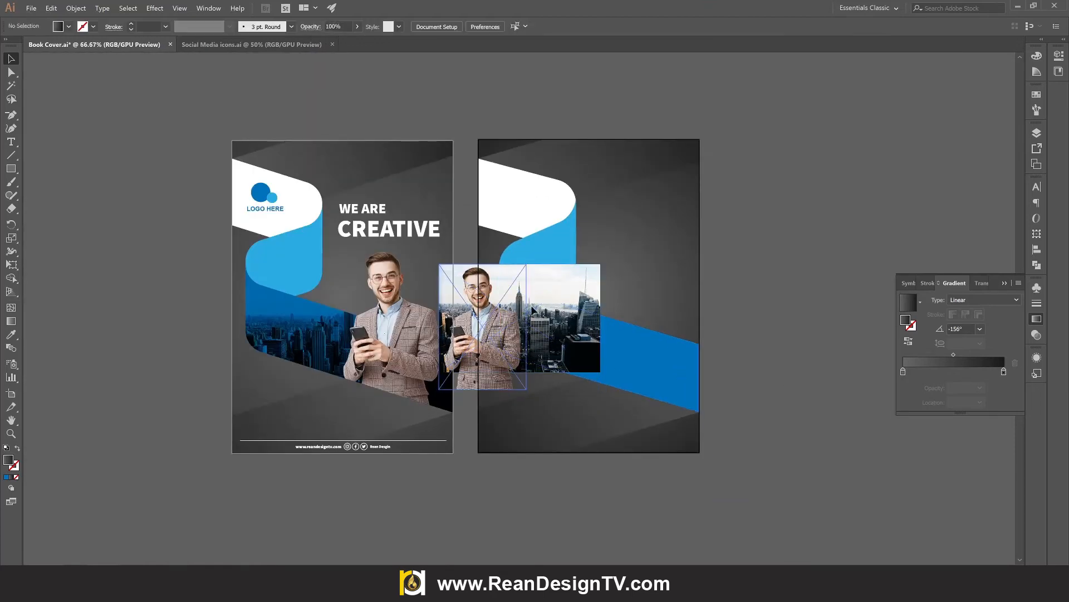
Move the man's photo outside the artboard beside the cover and position the building photo over the dark blue ribbon.
{"action": "left_click_drag", "start_coordinate": [462, 322], "coordinate": [844, 256]}
{"action": "scroll", "coordinate": [572, 301], "scroll_direction": "up", "scroll_amount": 1}
{"action": "left_click_drag", "start_coordinate": [571, 304], "coordinate": [644, 323]}
Copy the dark blue ribbon, paste it in place above the building photo, and set the copy's opacity to 38%.
{"action": "left_click", "coordinate": [716, 383]}
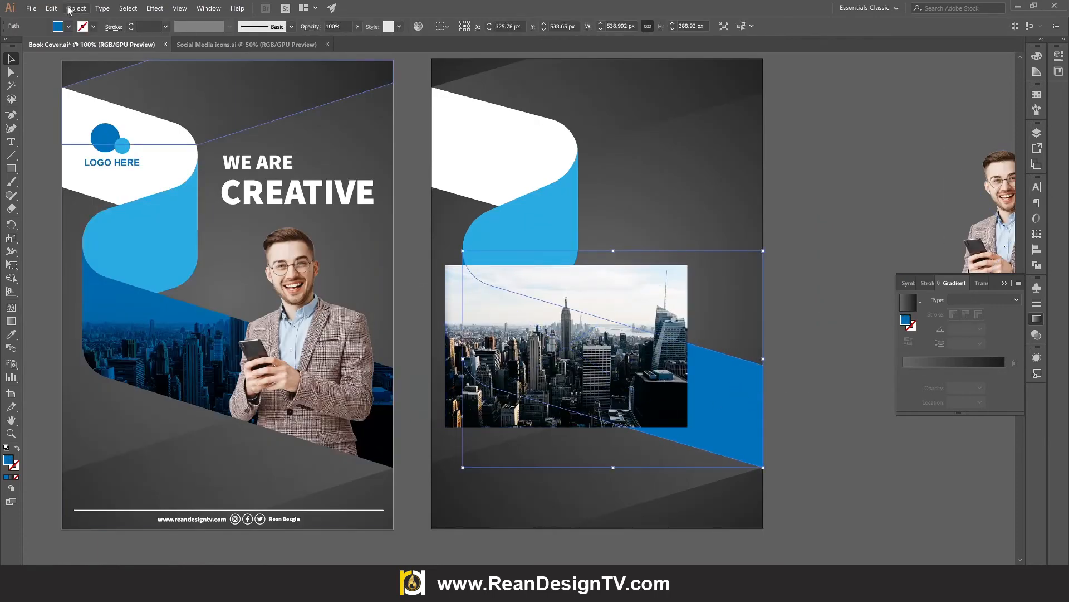
{"action": "left_click", "coordinate": [51, 8]}
{"action": "left_click", "coordinate": [67, 61]}
{"action": "left_click", "coordinate": [49, 8]}
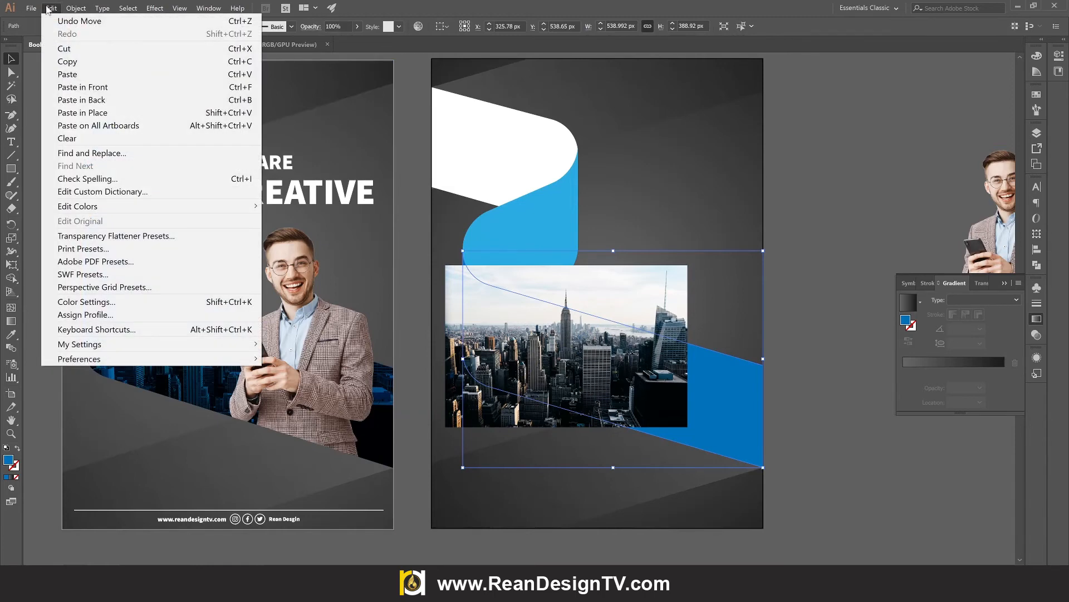
{"action": "left_click", "coordinate": [127, 114]}
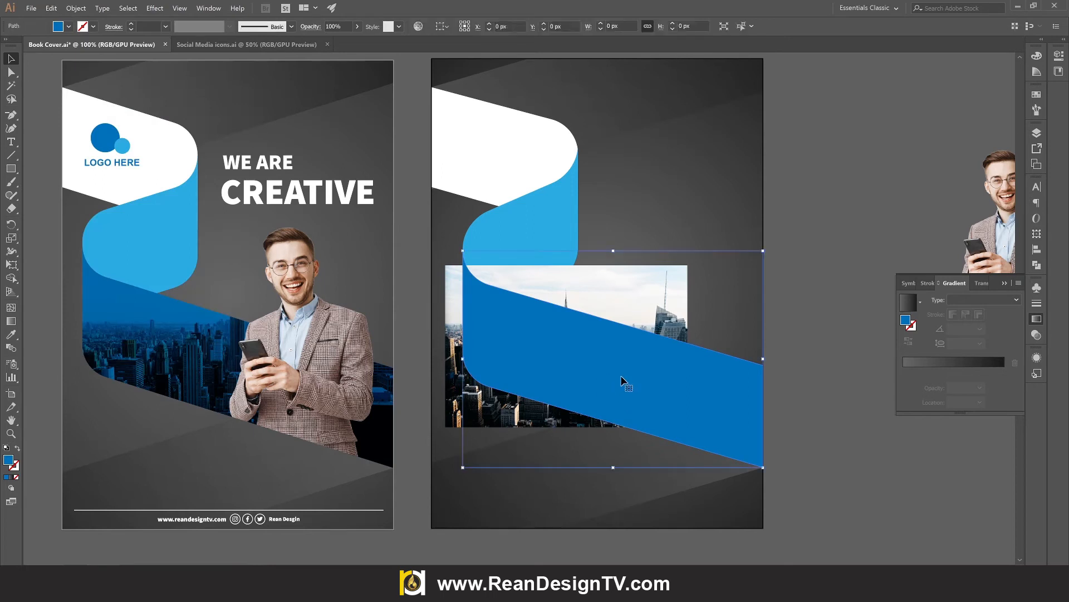
{"action": "left_click", "coordinate": [330, 39]}
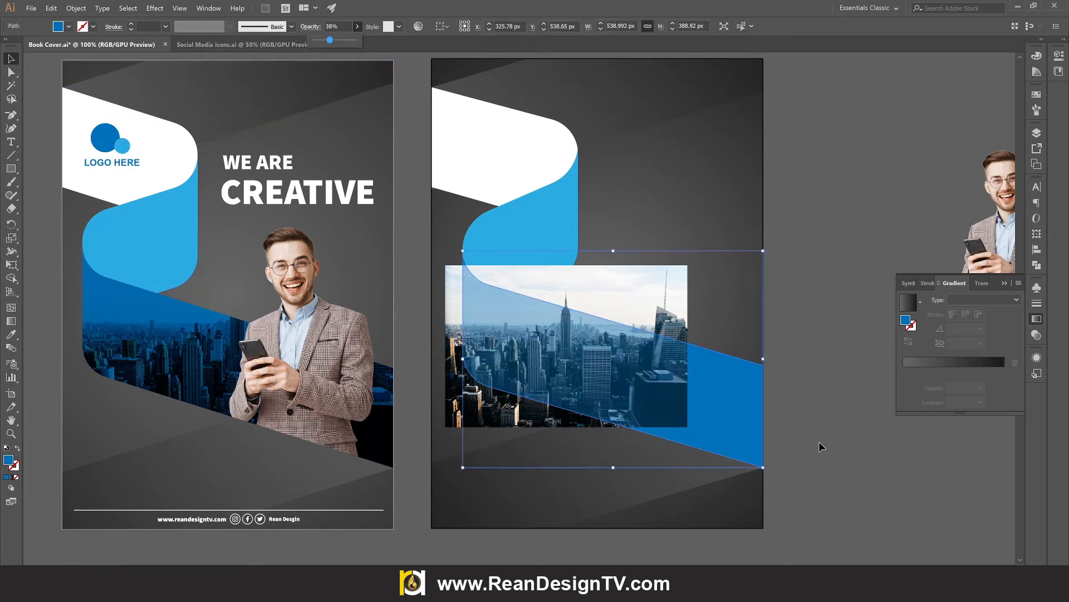
{"action": "left_click", "coordinate": [820, 442]}
Enlarge the building photo to about 605 × 404 px and position it to cover the dark blue ribbon.
{"action": "left_click", "coordinate": [637, 301]}
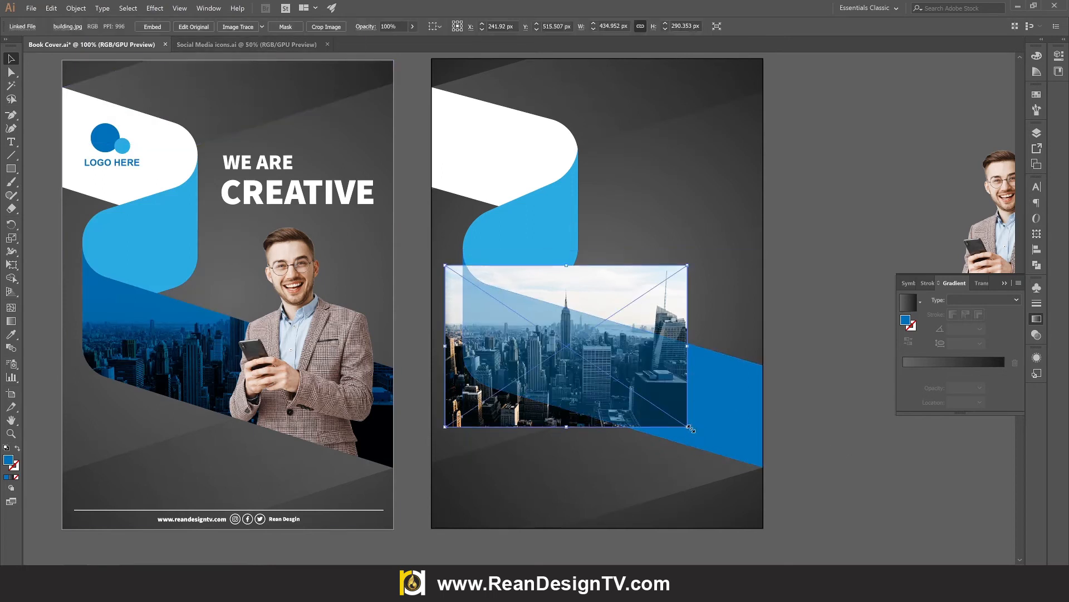
{"action": "left_click_drag", "start_coordinate": [698, 426], "coordinate": [778, 487]}
{"action": "left_click_drag", "start_coordinate": [702, 313], "coordinate": [738, 274]}
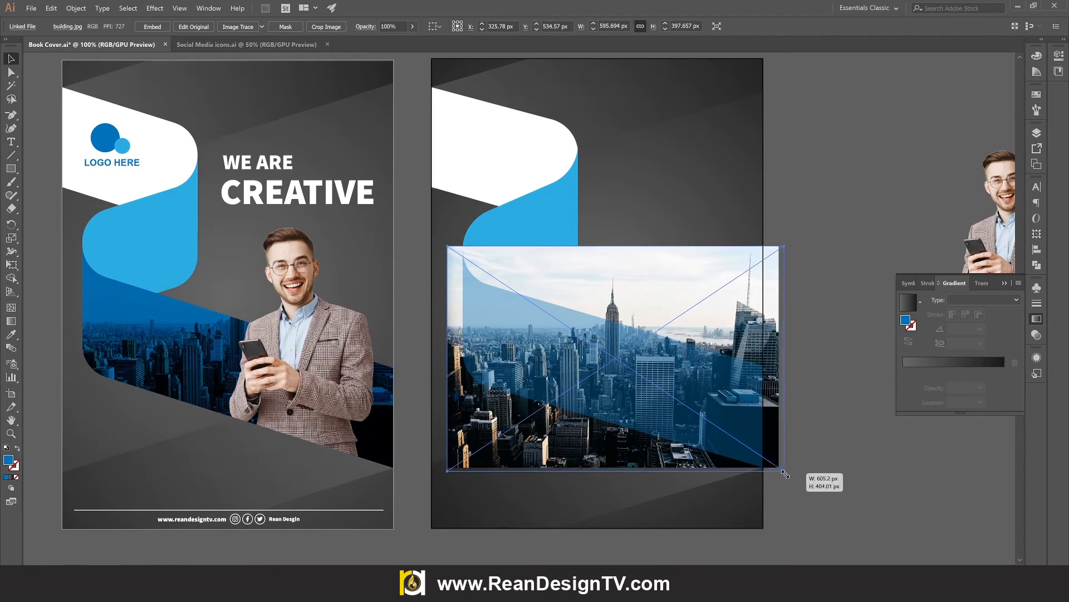
{"action": "left_click_drag", "start_coordinate": [778, 466], "coordinate": [784, 470]}
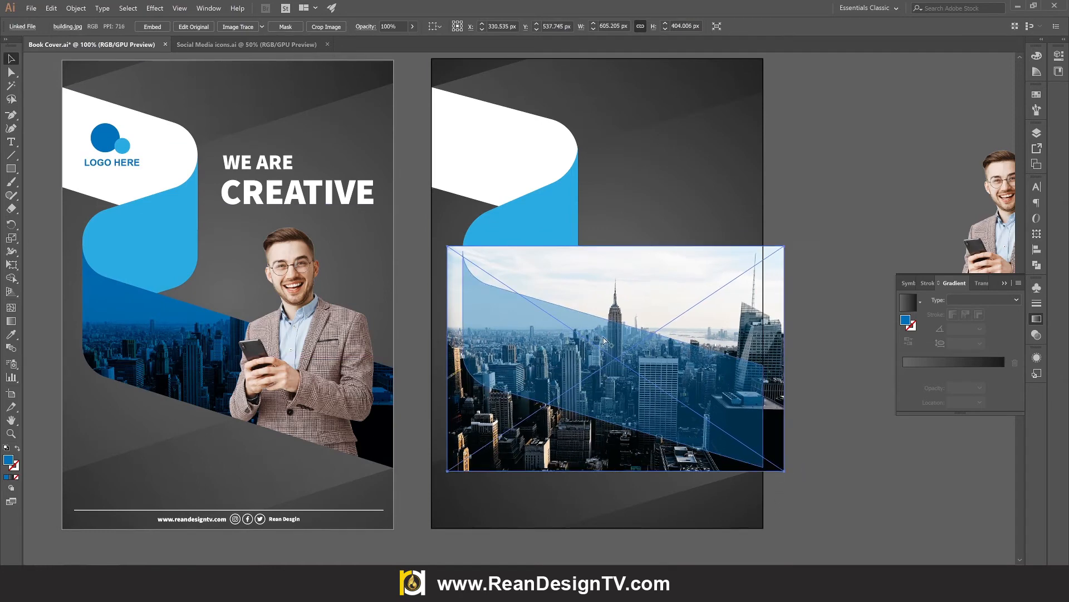
{"action": "scroll", "coordinate": [601, 342], "scroll_direction": "up", "scroll_amount": 1}
{"action": "left_click_drag", "start_coordinate": [665, 259], "coordinate": [667, 280]}
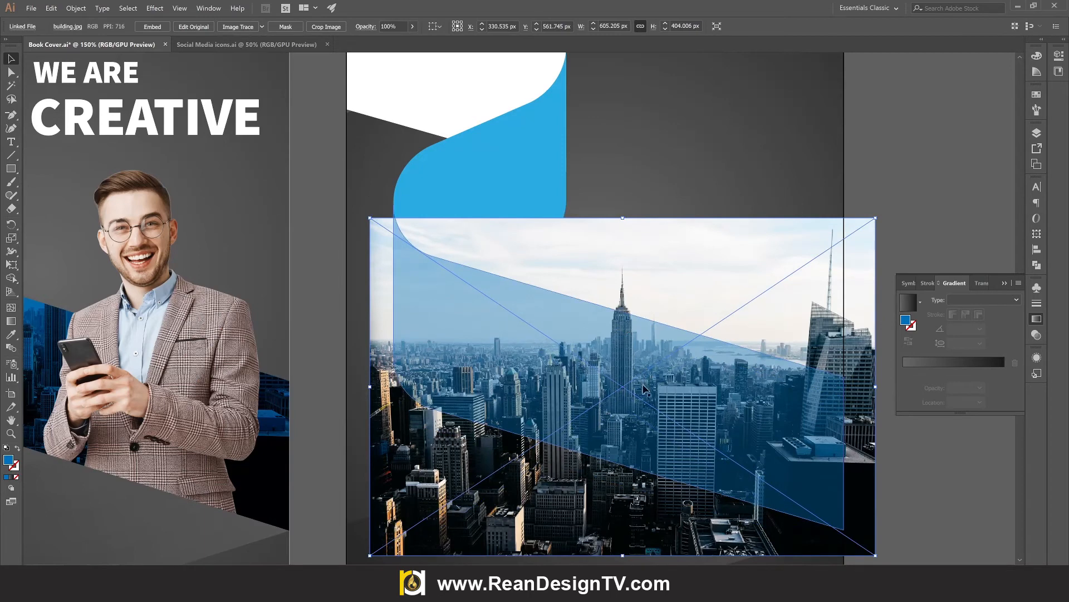
Clip the building photo to the ribbon shape by making a clipping mask with the semi-transparent ribbon copy.
{"action": "left_click", "coordinate": [626, 394]}
{"action": "left_click", "coordinate": [596, 275], "text": "shift"}
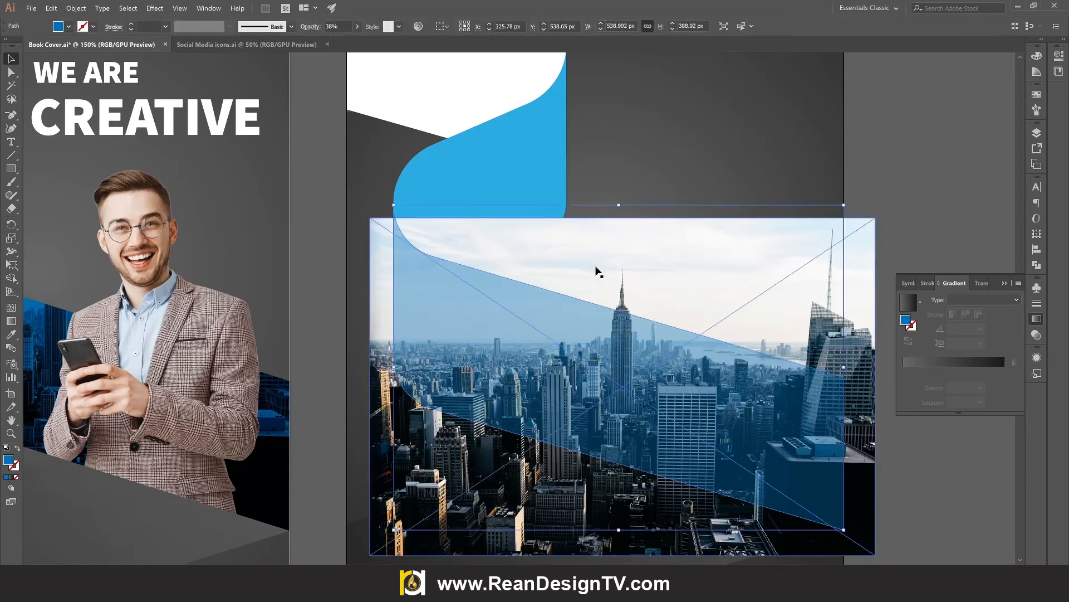
{"action": "right_click", "coordinate": [312, 157]}
{"action": "left_click", "coordinate": [356, 234]}
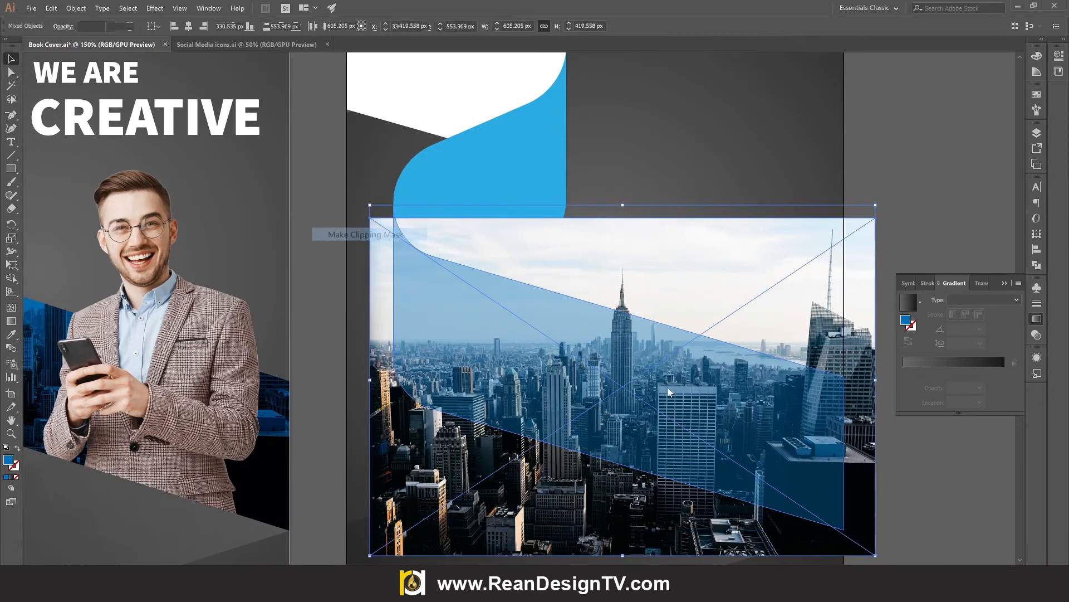
{"action": "key", "text": "ctrl+shift+a"}
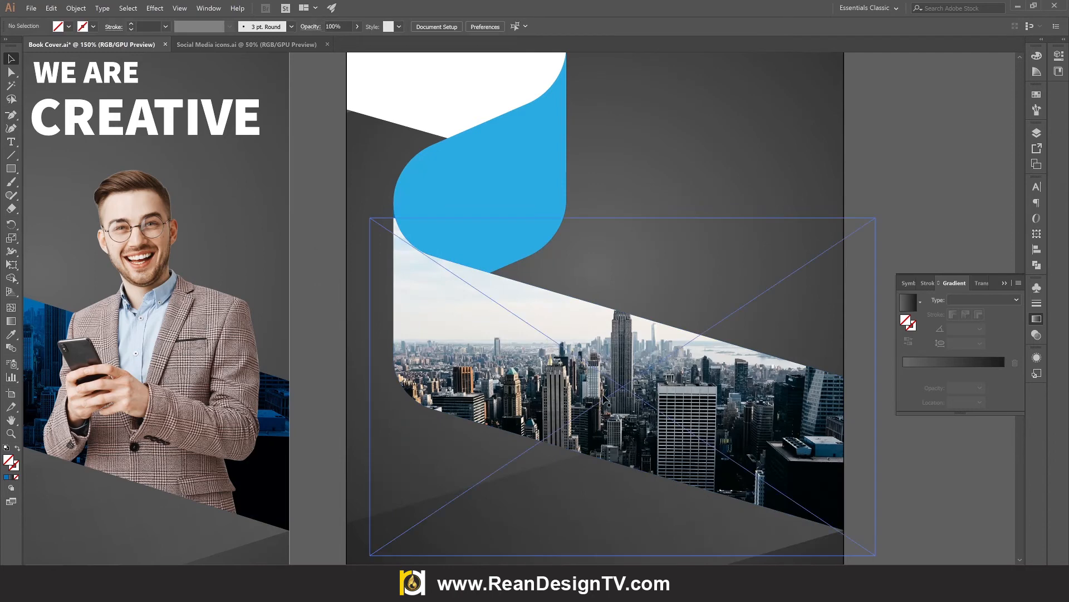
Shift the building photo about 16 px up inside its clipping mask to cover the ribbon's upper-left corner.
{"action": "left_click", "coordinate": [605, 397]}
{"action": "left_click_drag", "start_coordinate": [651, 393], "coordinate": [715, 402]}
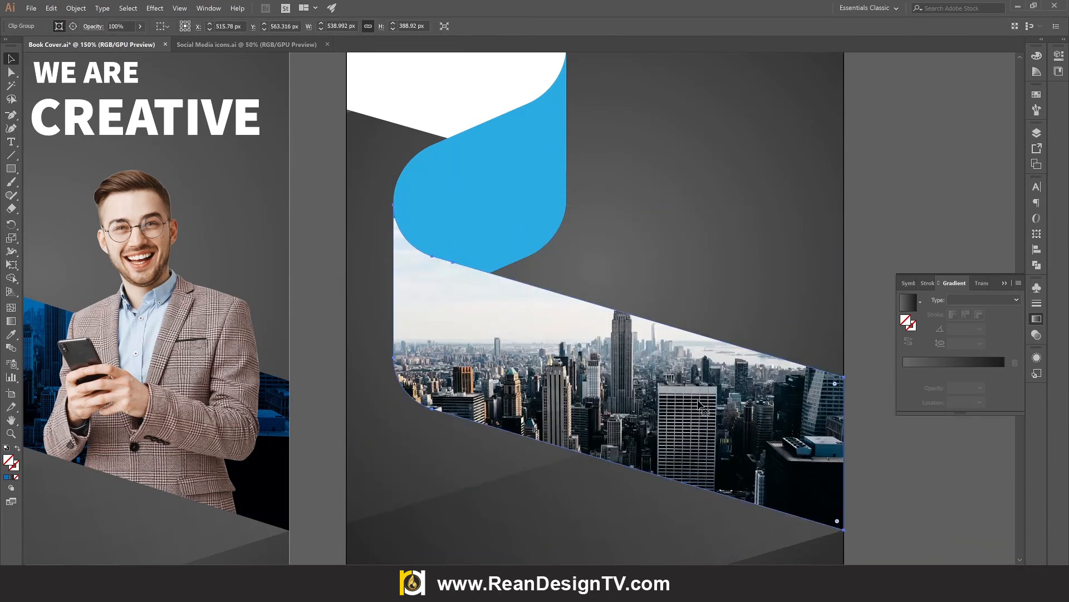
{"action": "scroll", "coordinate": [419, 238], "scroll_direction": "up", "scroll_amount": 1}
{"action": "scroll", "coordinate": [372, 207], "scroll_direction": "up", "scroll_amount": 3}
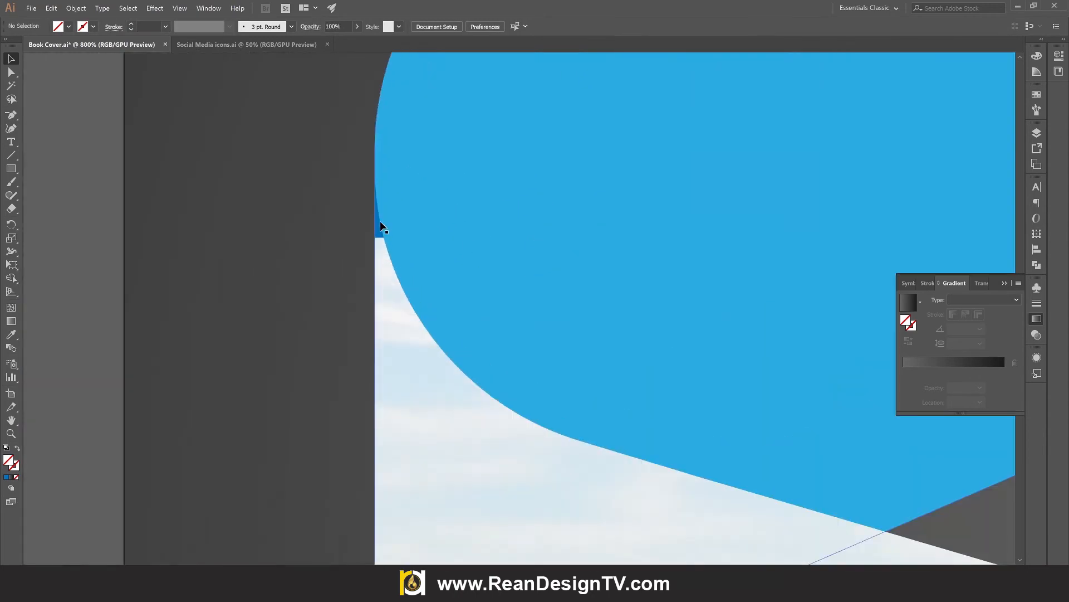
{"action": "scroll", "coordinate": [377, 227], "scroll_direction": "down", "scroll_amount": 2}
{"action": "scroll", "coordinate": [390, 306], "scroll_direction": "down", "scroll_amount": 2}
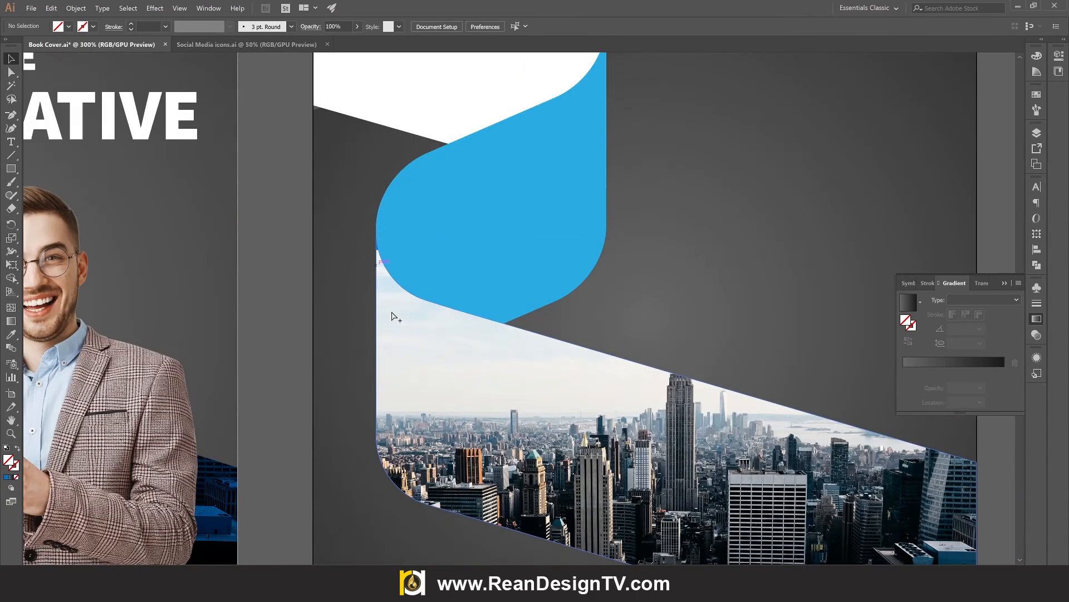
{"action": "left_click", "coordinate": [433, 320]}
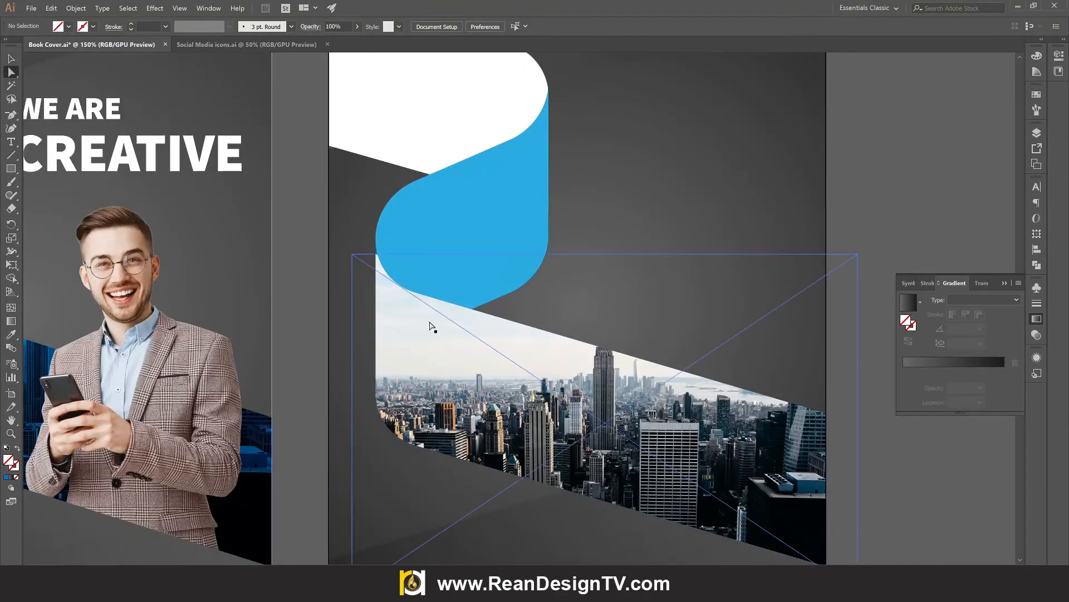
{"action": "left_click_drag", "start_coordinate": [436, 360], "coordinate": [436, 347]}
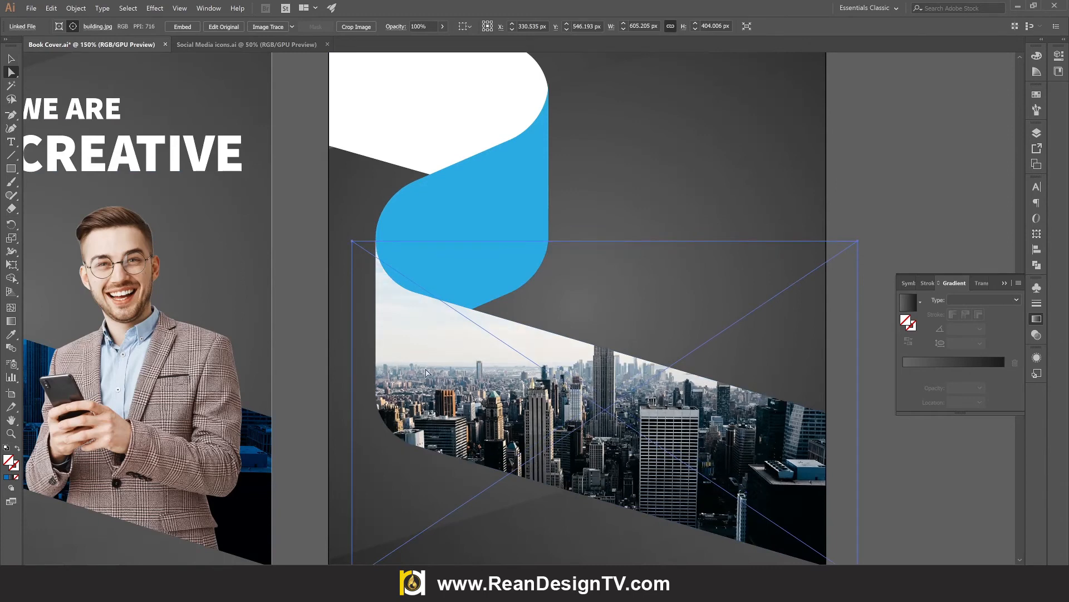
{"action": "left_click", "coordinate": [294, 145]}
Move the clipped building photo aside to expose the dark blue ribbon beneath, and undo the move.
{"action": "left_click", "coordinate": [413, 329]}
{"action": "scroll", "coordinate": [413, 329], "scroll_direction": "down", "scroll_amount": 2}
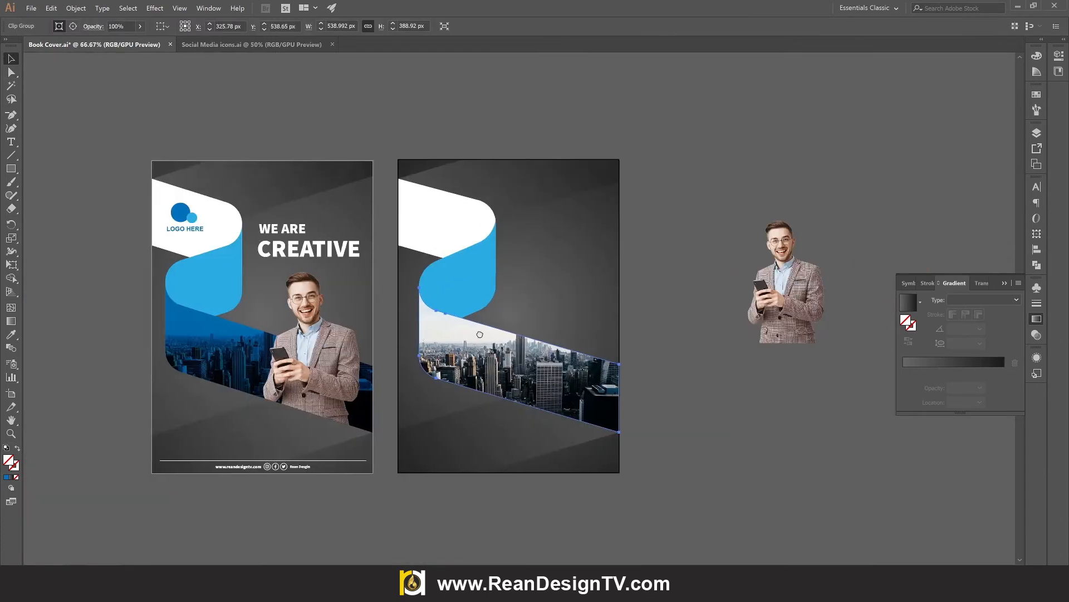
{"action": "left_click_drag", "start_coordinate": [480, 335], "coordinate": [619, 338]}
{"action": "scroll", "coordinate": [535, 354], "scroll_direction": "up", "scroll_amount": 1}
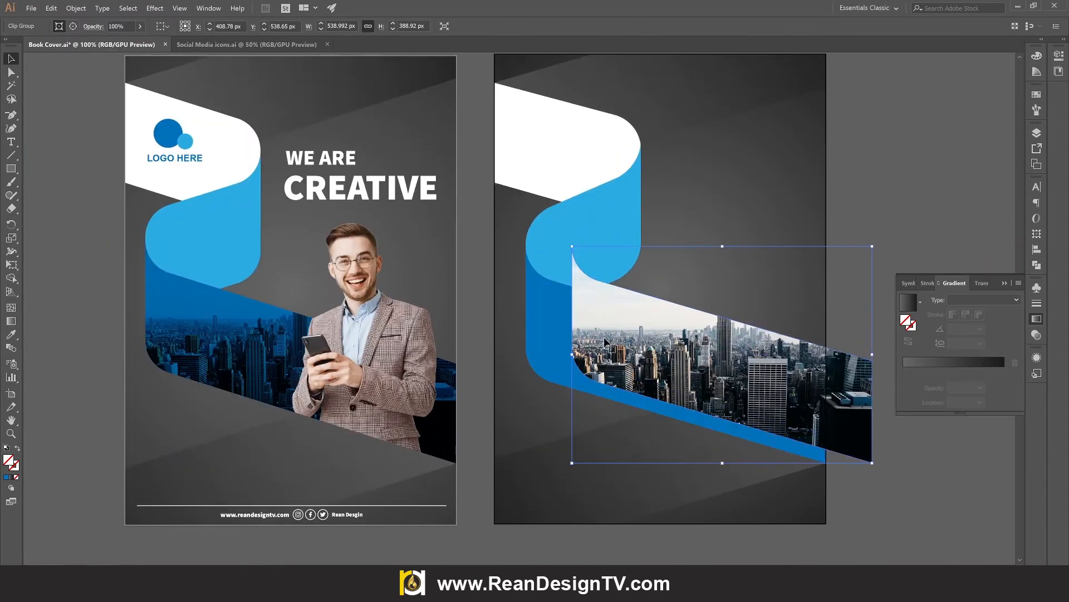
{"action": "key", "text": "ctrl+z"}
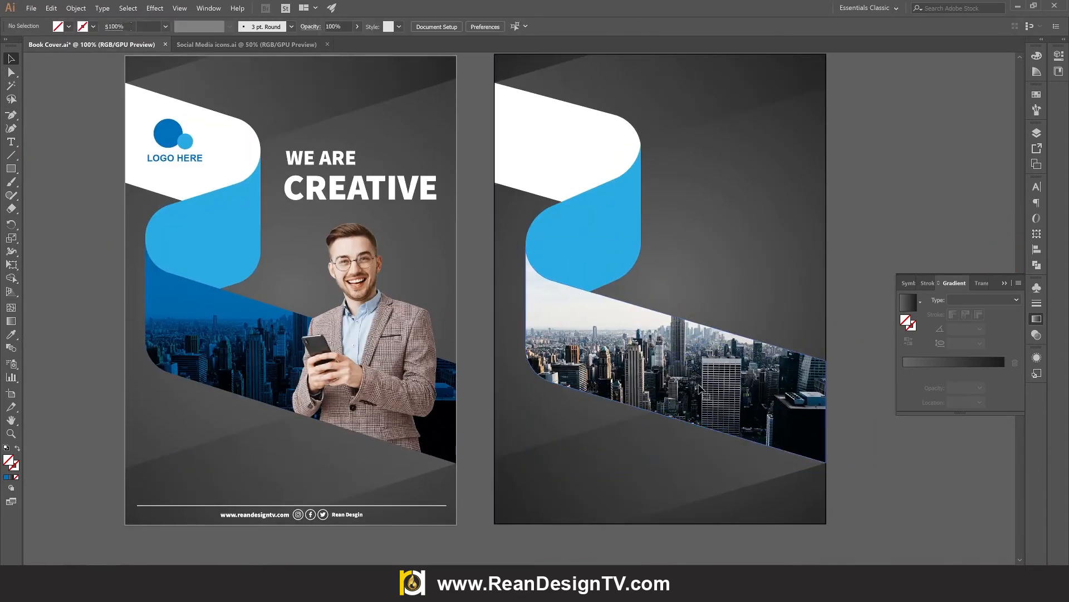
Set the clipped building photo's blending mode to Multiply over the dark blue ribbon.
{"action": "left_click", "coordinate": [1037, 335]}
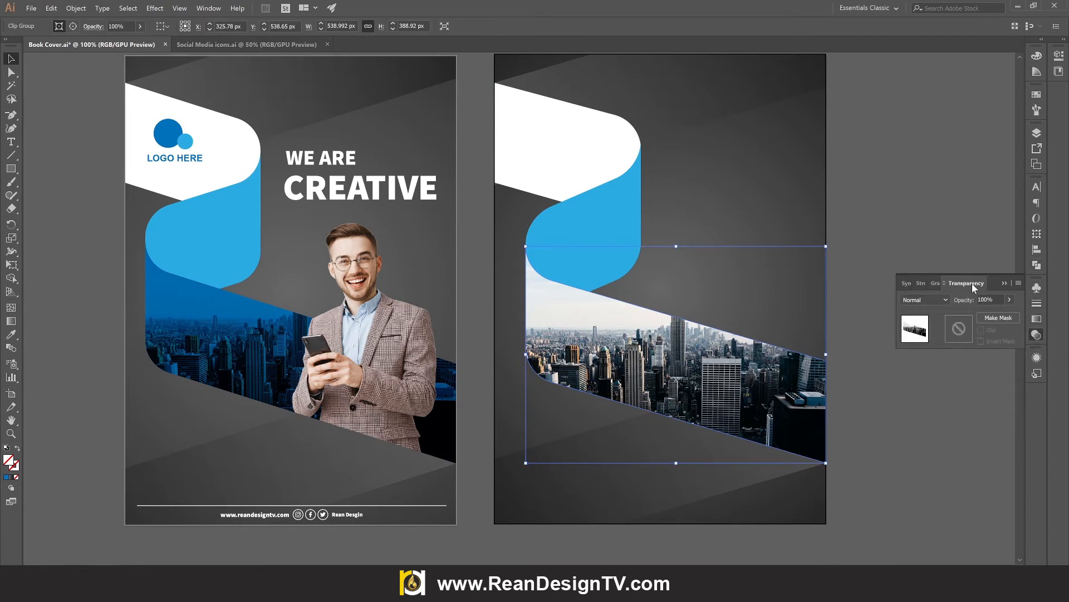
{"action": "left_click", "coordinate": [945, 301]}
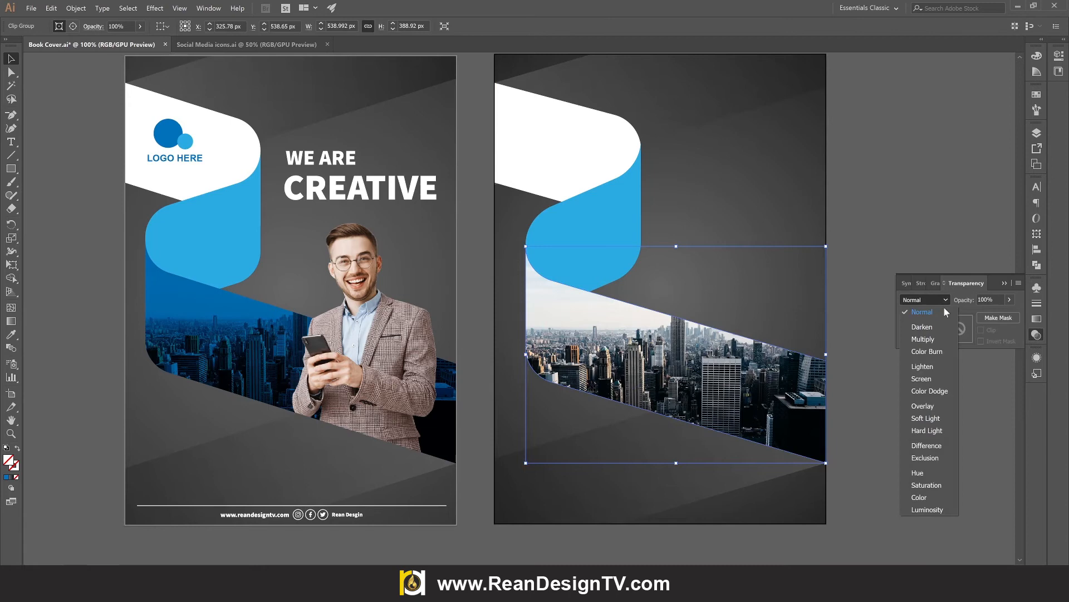
{"action": "left_click", "coordinate": [938, 339]}
{"action": "left_click", "coordinate": [921, 432]}
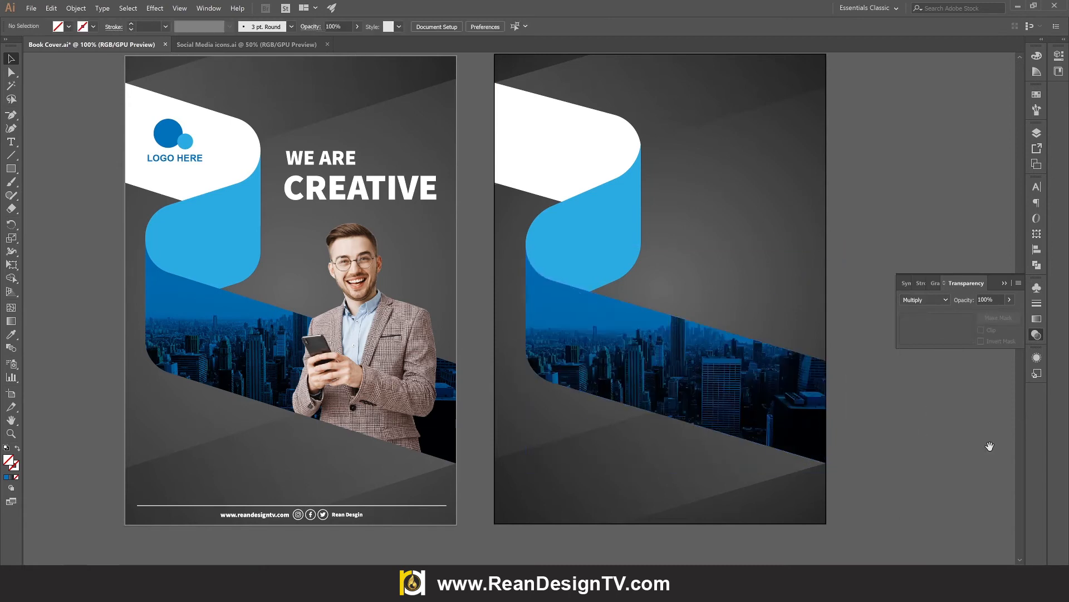
Move the man's photo onto the cover over the dark blue ribbon and bring it to the front.
{"action": "left_click_drag", "start_coordinate": [989, 445], "coordinate": [868, 445]}
{"action": "scroll", "coordinate": [868, 443], "scroll_direction": "up", "scroll_amount": 1}
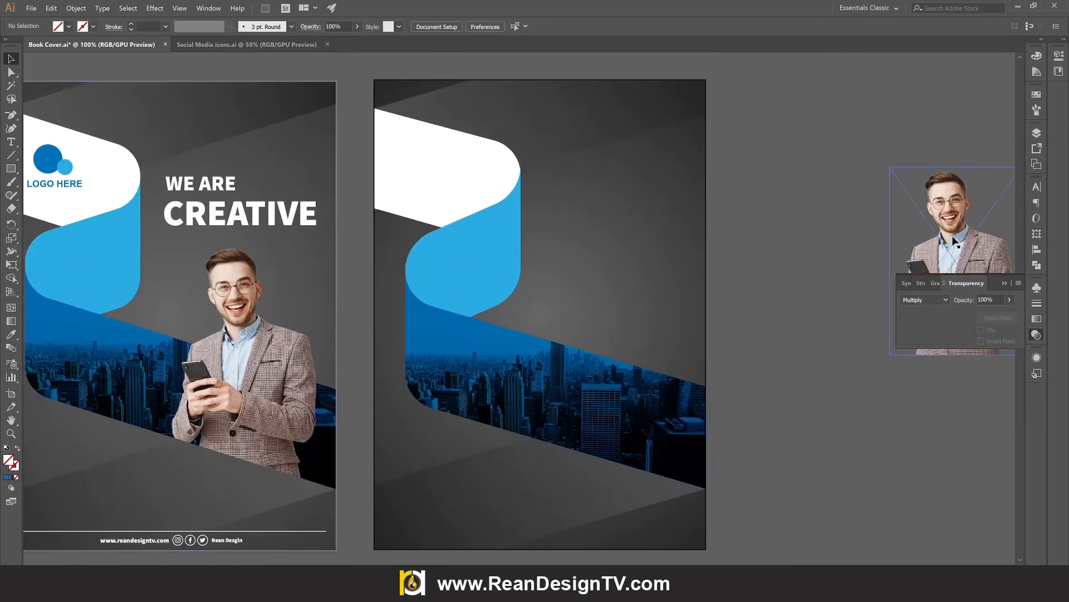
{"action": "left_click_drag", "start_coordinate": [953, 240], "coordinate": [600, 312]}
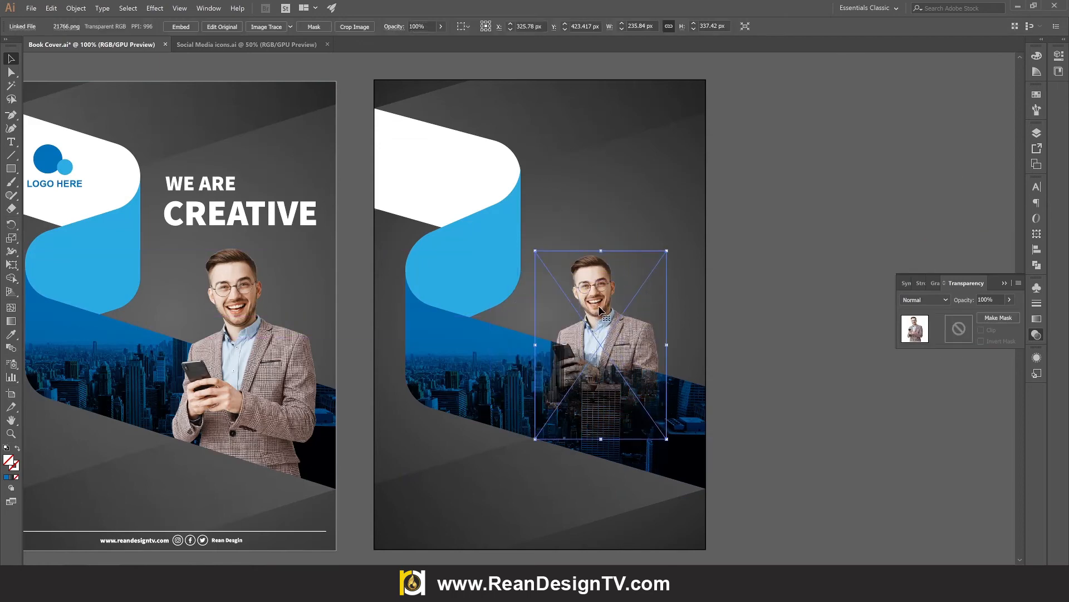
{"action": "right_click", "coordinate": [600, 311]}
{"action": "left_click", "coordinate": [835, 421]}
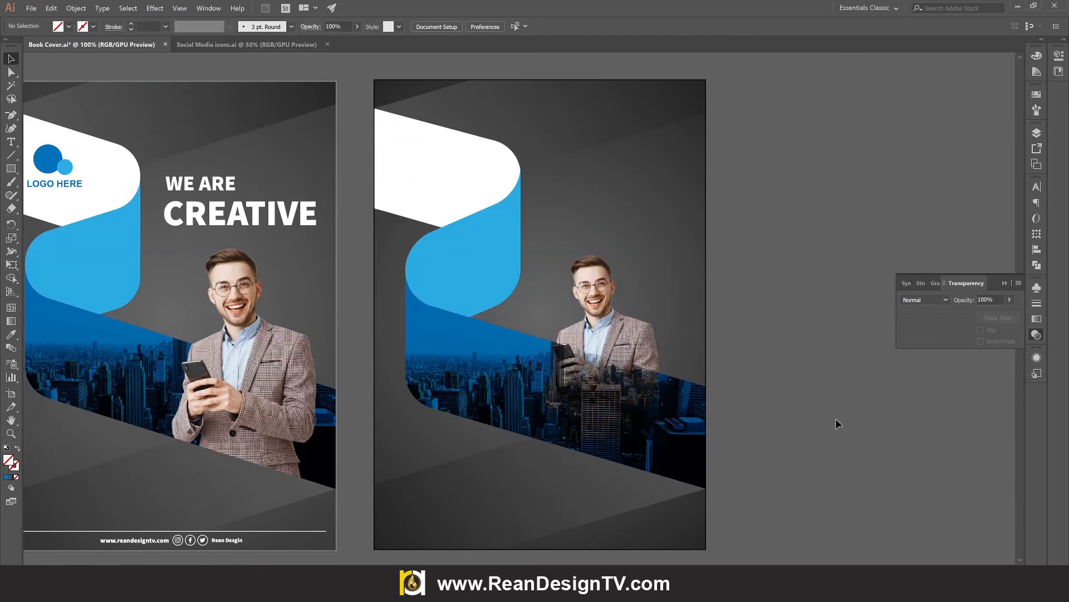
{"action": "right_click", "coordinate": [639, 339]}
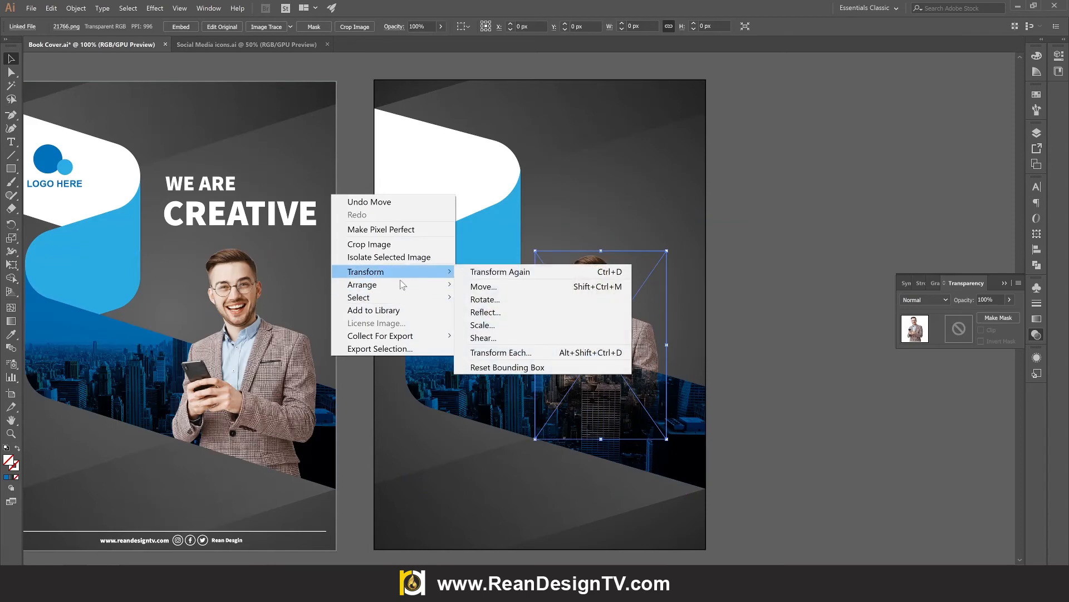
{"action": "mouse_move", "coordinate": [423, 284]}
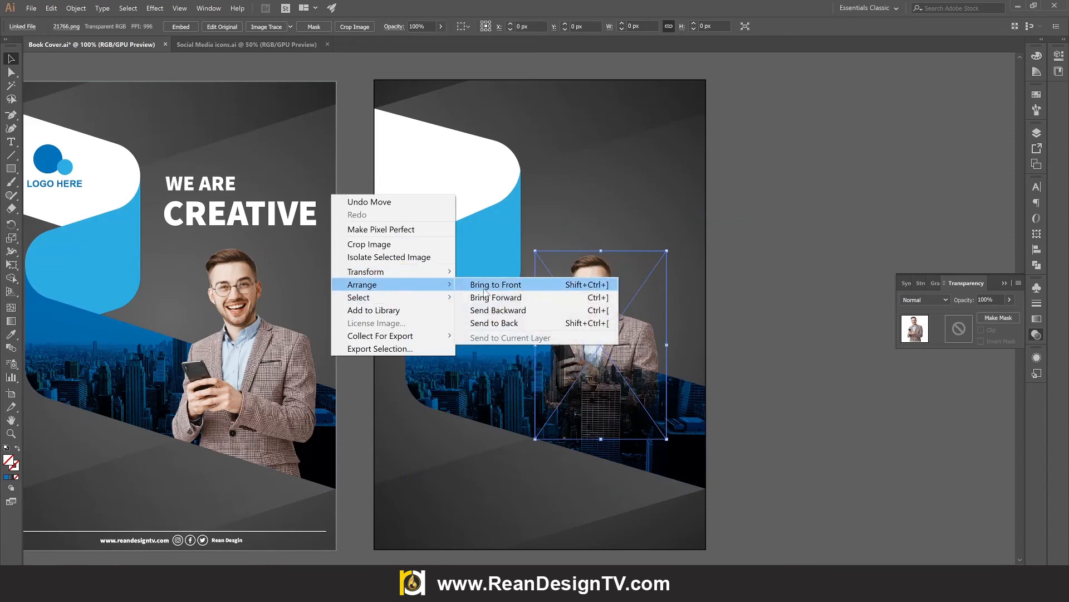
{"action": "left_click", "coordinate": [520, 289]}
Enlarge the man's photo to about 301 × 430 px and position it over the right half of the dark blue ribbon.
{"action": "left_click_drag", "start_coordinate": [586, 332], "coordinate": [583, 366]}
{"action": "left_click_drag", "start_coordinate": [536, 284], "coordinate": [479, 206]}
{"action": "left_click_drag", "start_coordinate": [578, 316], "coordinate": [612, 337]}
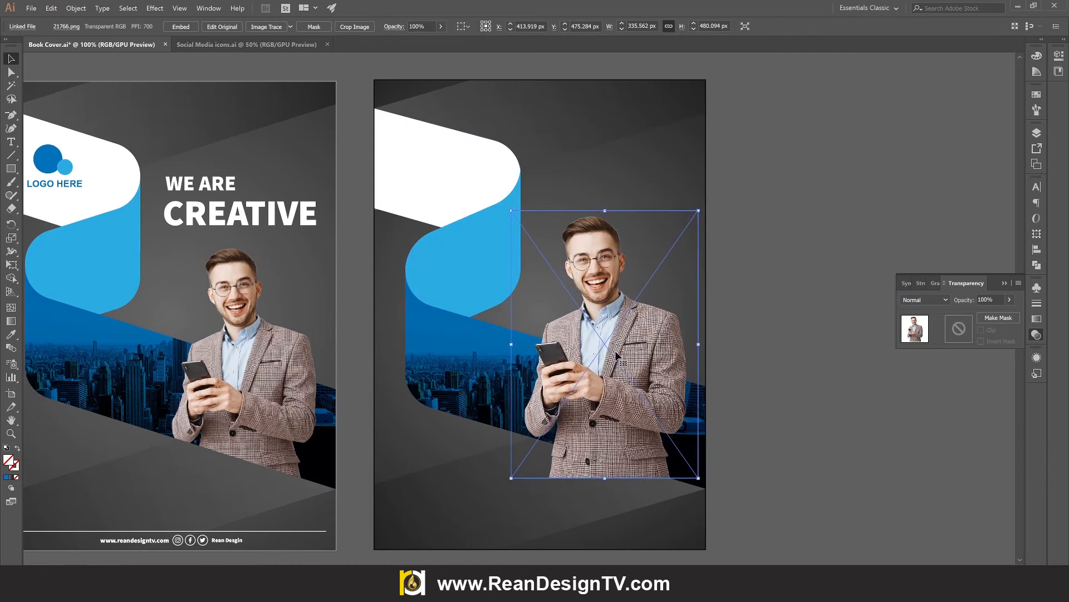
{"action": "left_click", "coordinate": [823, 410]}
{"action": "left_click", "coordinate": [668, 367]}
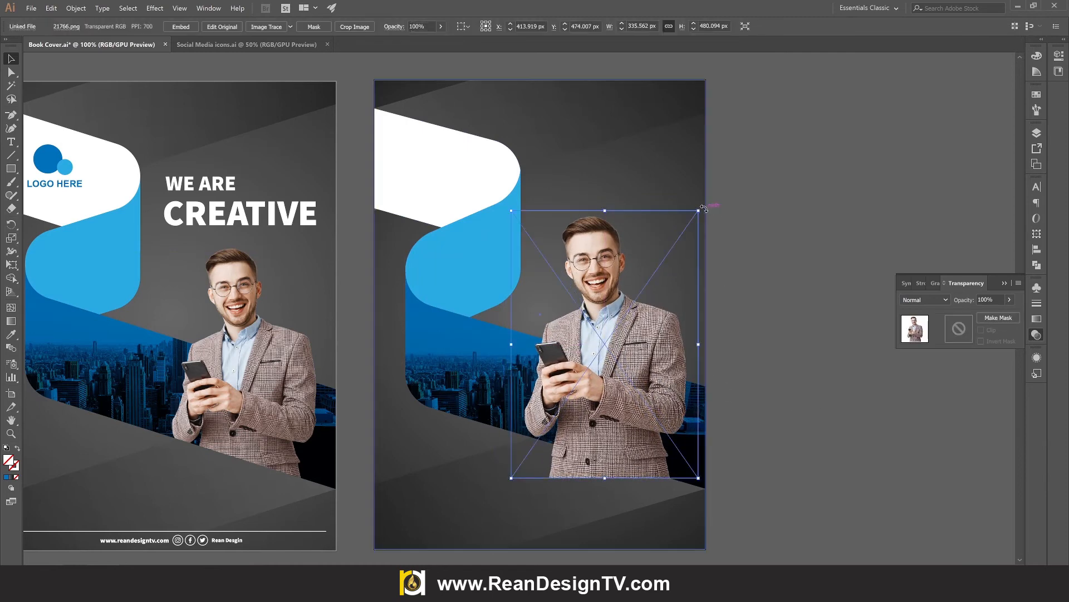
{"action": "left_click_drag", "start_coordinate": [698, 210], "coordinate": [698, 238]}
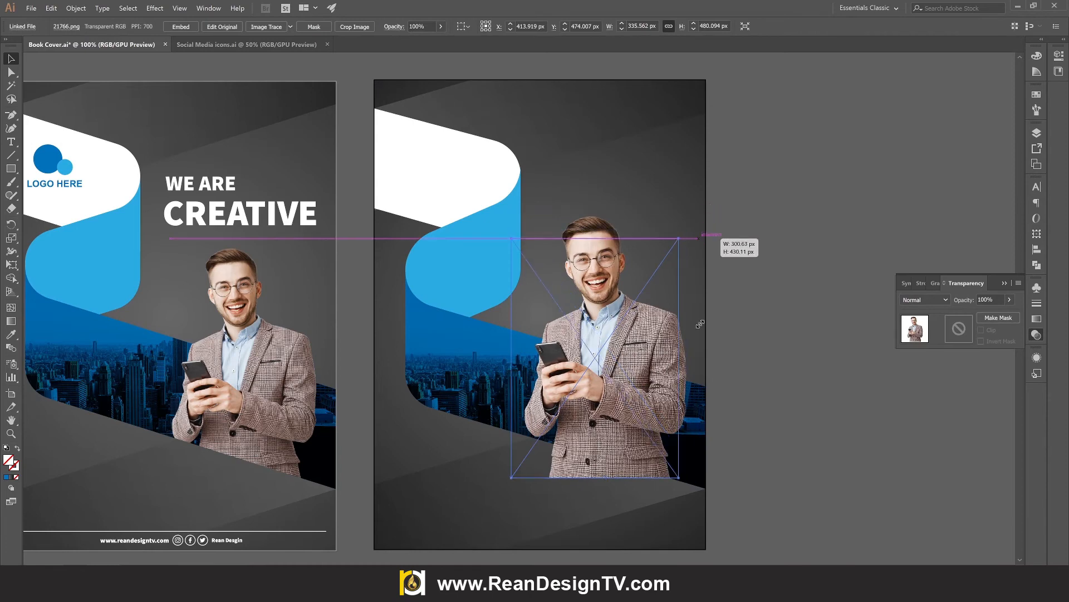
{"action": "left_click", "coordinate": [797, 452]}
{"action": "left_click_drag", "start_coordinate": [620, 396], "coordinate": [632, 390]}
{"action": "left_click", "coordinate": [773, 425]}
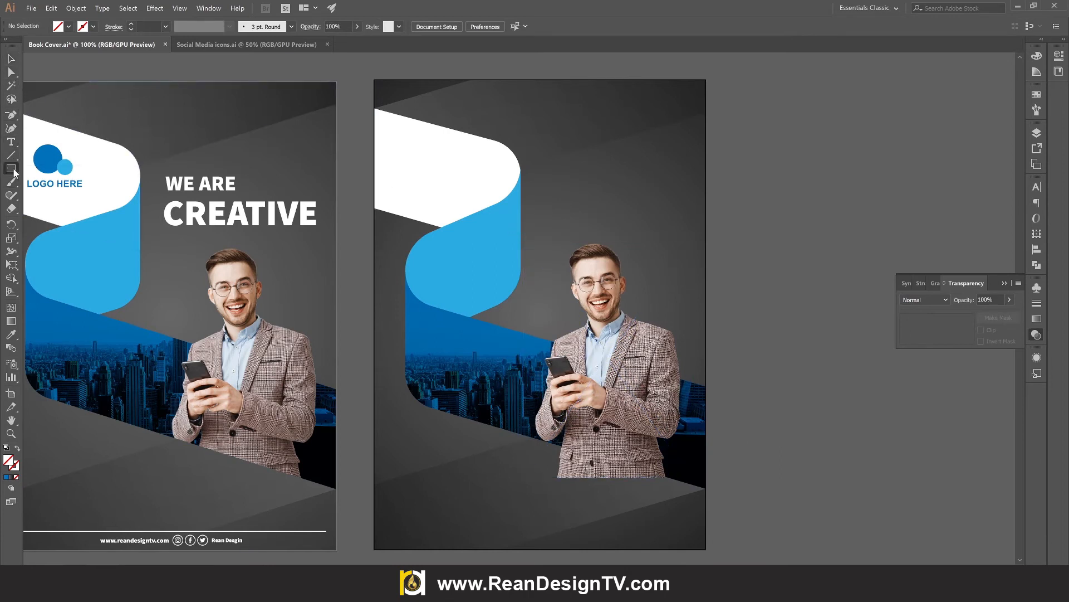
Draw a rectangle about 279 × 408 px around the man's photo and align its two lower corners with the ribbon's lower edge.
{"action": "left_click_drag", "start_coordinate": [537, 228], "coordinate": [686, 455]}
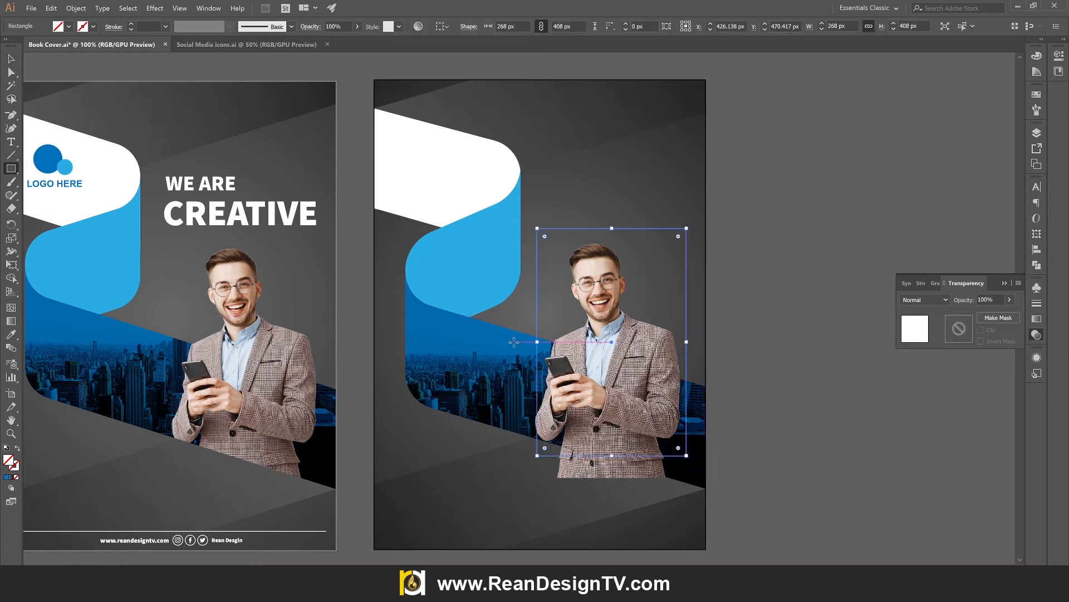
{"action": "left_click_drag", "start_coordinate": [539, 342], "coordinate": [532, 342]}
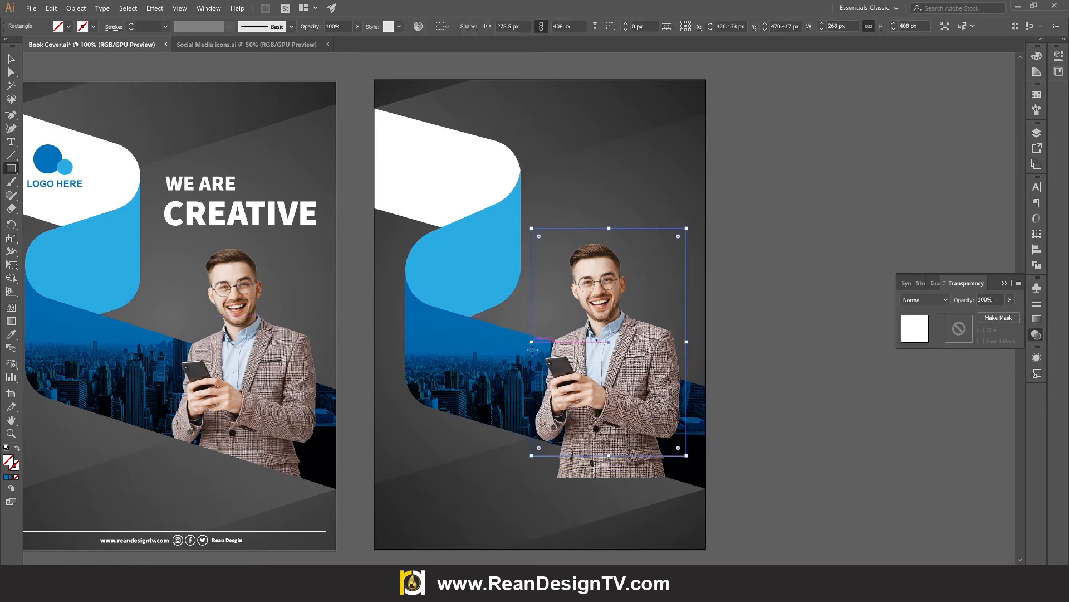
{"action": "left_click", "coordinate": [11, 71]}
{"action": "scroll", "coordinate": [529, 457], "scroll_direction": "up", "scroll_amount": 5}
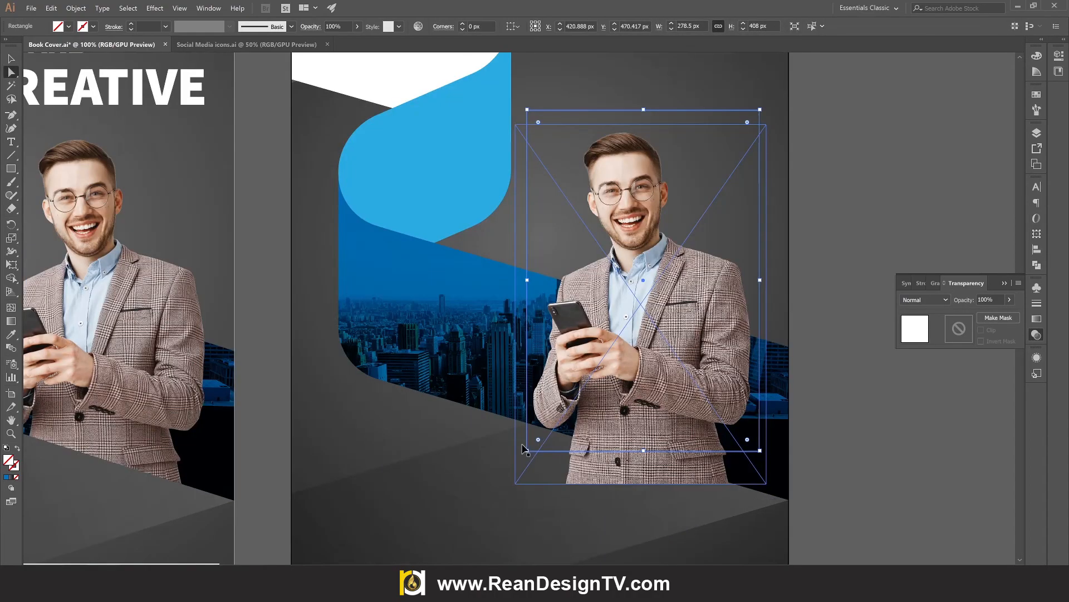
{"action": "scroll", "coordinate": [529, 457], "scroll_direction": "up", "scroll_amount": 5}
{"action": "left_click_drag", "start_coordinate": [516, 435], "coordinate": [506, 289]}
{"action": "scroll", "coordinate": [506, 290], "scroll_direction": "down", "scroll_amount": 1}
{"action": "left_click_drag", "start_coordinate": [726, 380], "coordinate": [213, 357]}
{"action": "left_click_drag", "start_coordinate": [928, 378], "coordinate": [917, 536]}
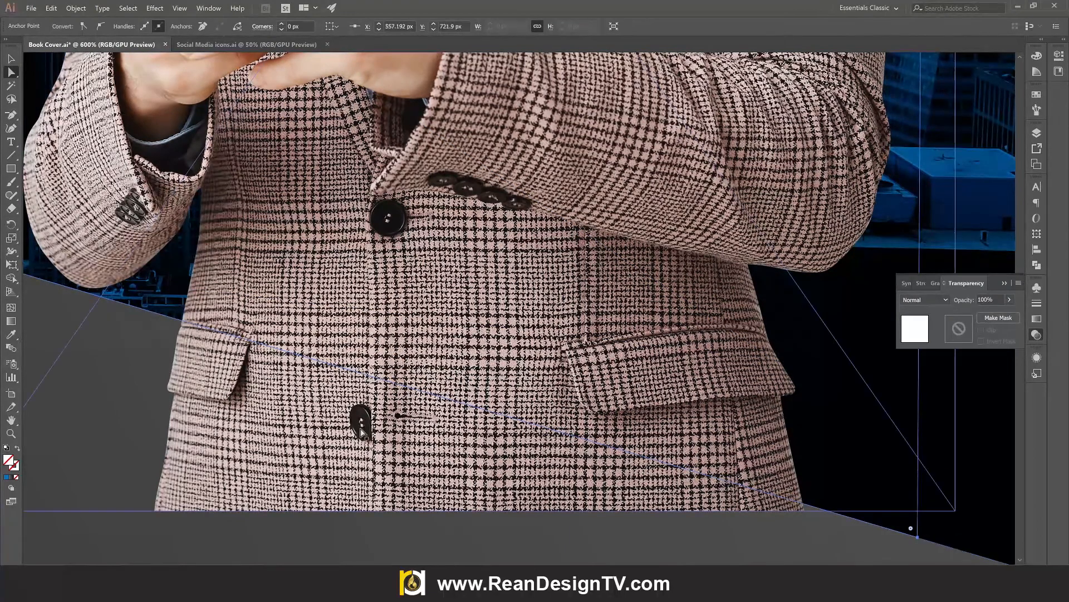
{"action": "scroll", "coordinate": [258, 372], "scroll_direction": "down", "scroll_amount": 5}
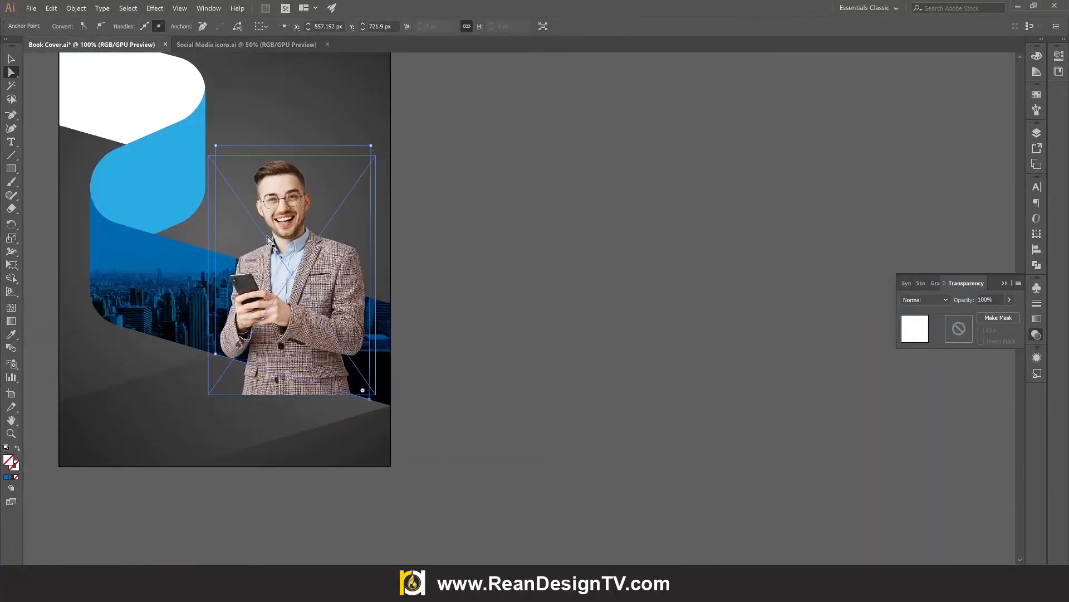
Give the rectangle around the man's photo a white 1 pt stroke.
{"action": "key", "text": "v"}
{"action": "left_click", "coordinate": [634, 235]}
{"action": "left_click", "coordinate": [327, 150]}
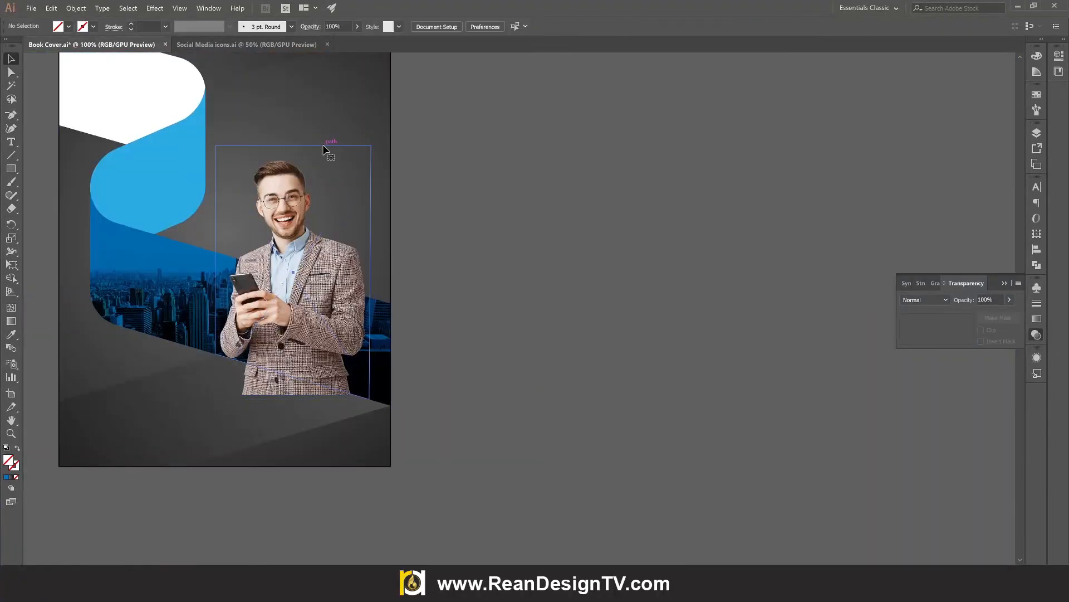
{"action": "left_click", "coordinate": [93, 27]}
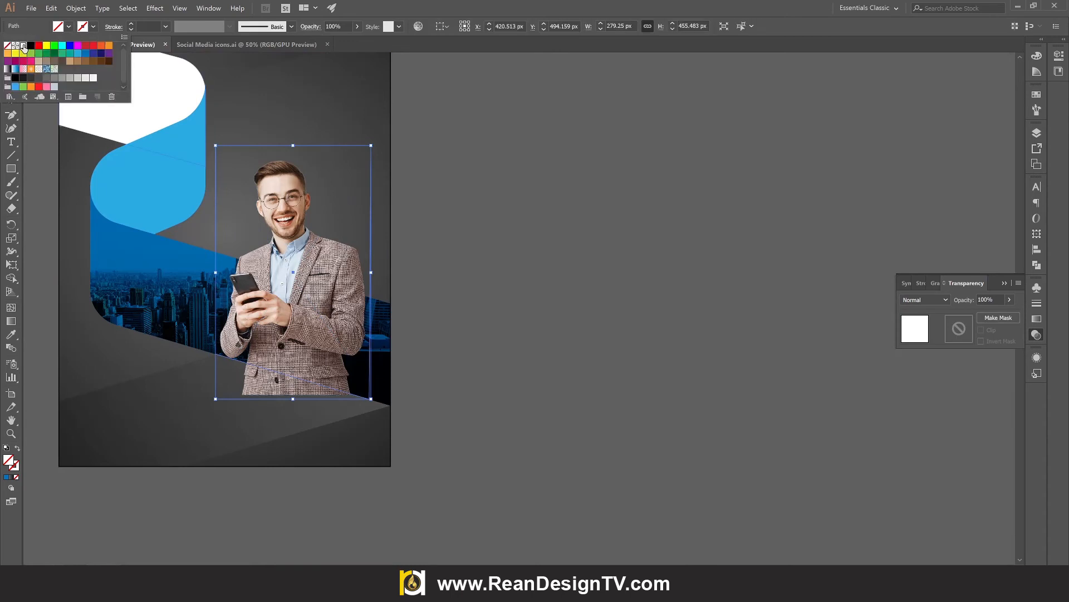
{"action": "left_click", "coordinate": [23, 47]}
{"action": "left_click", "coordinate": [594, 242]}
{"action": "left_click_drag", "start_coordinate": [523, 225], "coordinate": [671, 247]}
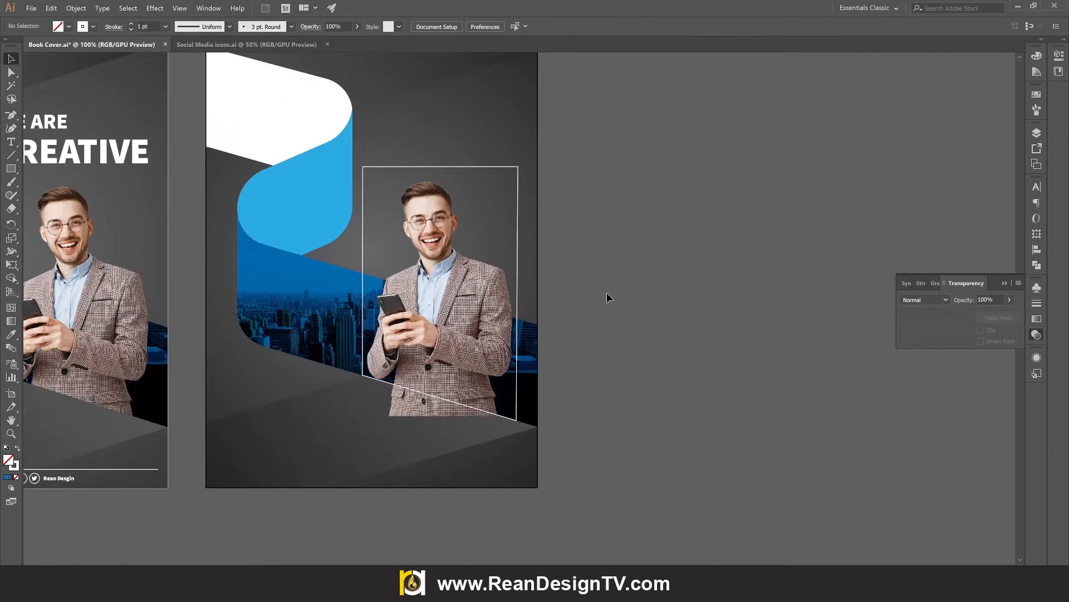
Make a clipping mask from the white-stroked rectangle so the man's photo is cut along the ribbon's lower edge.
{"action": "left_click", "coordinate": [465, 167]}
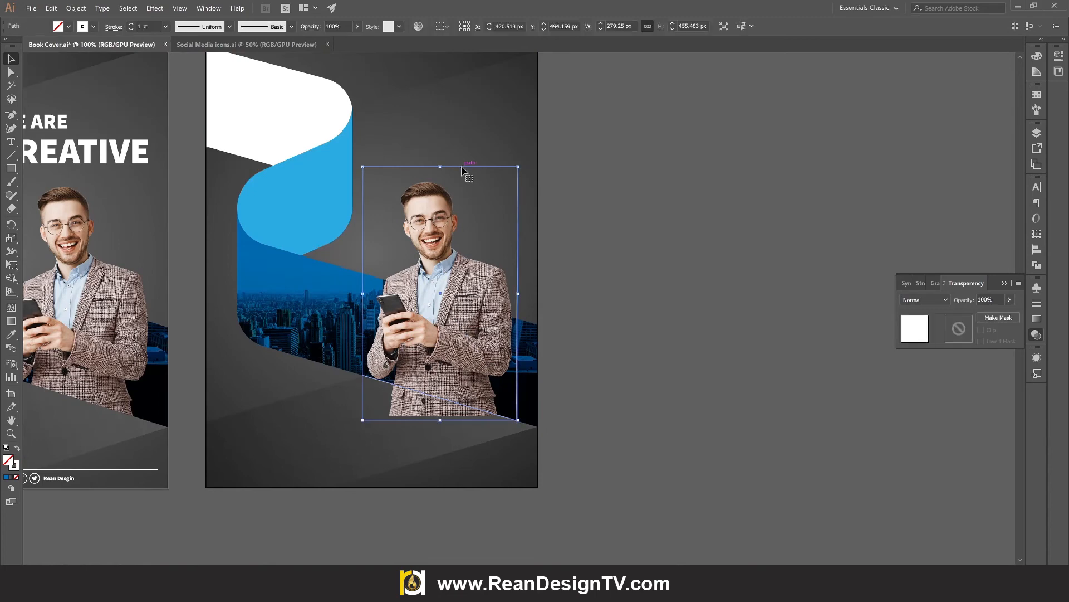
{"action": "left_click", "coordinate": [429, 224], "text": "shift"}
{"action": "right_click", "coordinate": [427, 224]}
{"action": "left_click", "coordinate": [279, 214]}
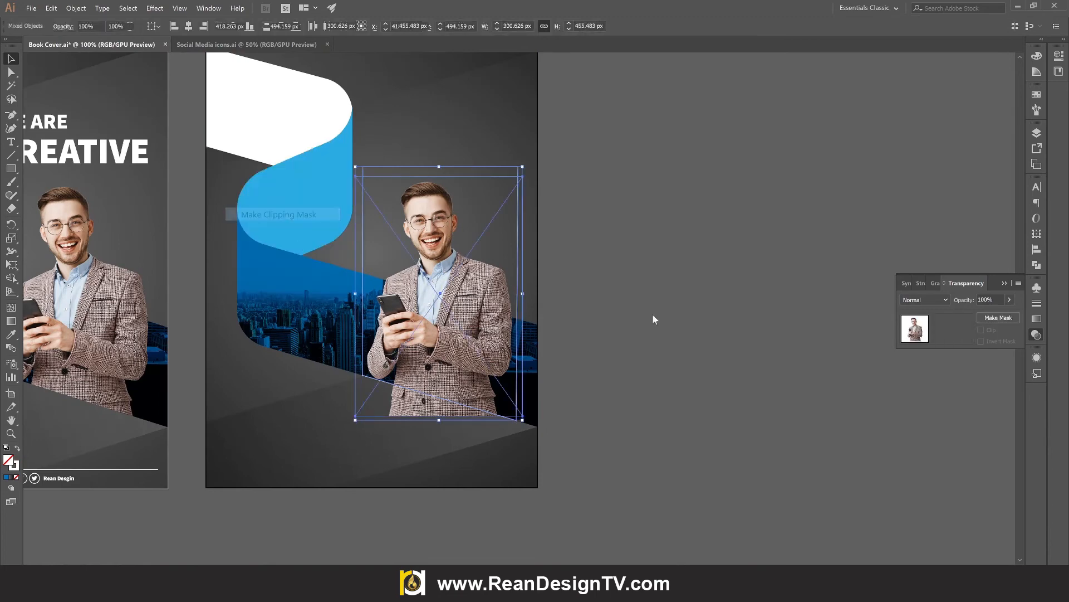
{"action": "left_click", "coordinate": [668, 318]}
Draw a 62 px circle on the new cover's white ribbon section and fill it with dark blue.
{"action": "scroll", "coordinate": [704, 337], "scroll_direction": "down", "scroll_amount": 1}
{"action": "left_click_drag", "start_coordinate": [670, 335], "coordinate": [890, 350]}
{"action": "scroll", "coordinate": [794, 334], "scroll_direction": "up", "scroll_amount": 1}
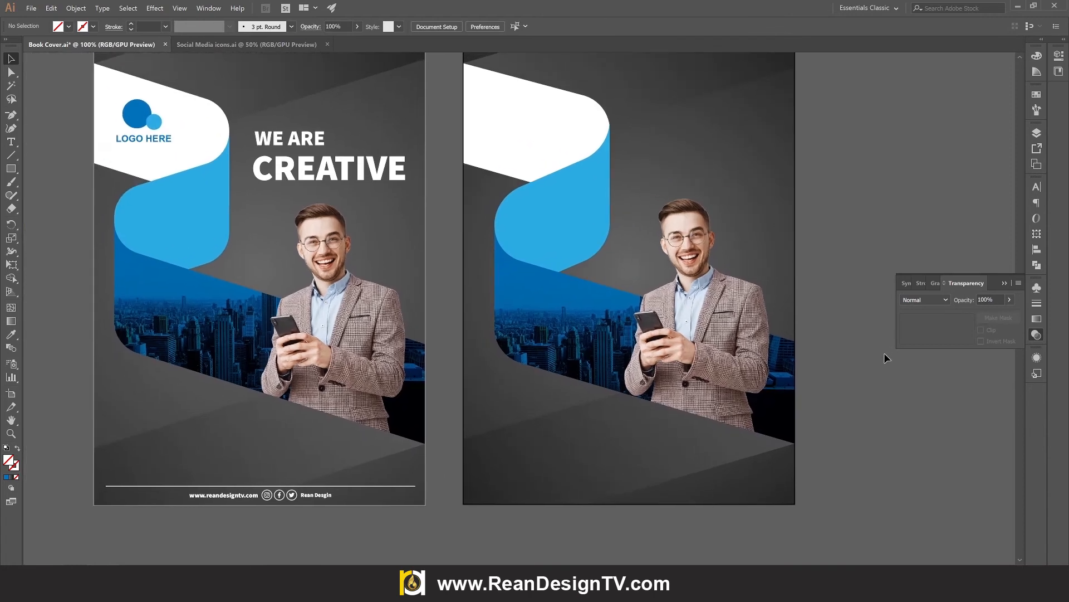
{"action": "scroll", "coordinate": [884, 353], "scroll_direction": "up", "scroll_amount": 3}
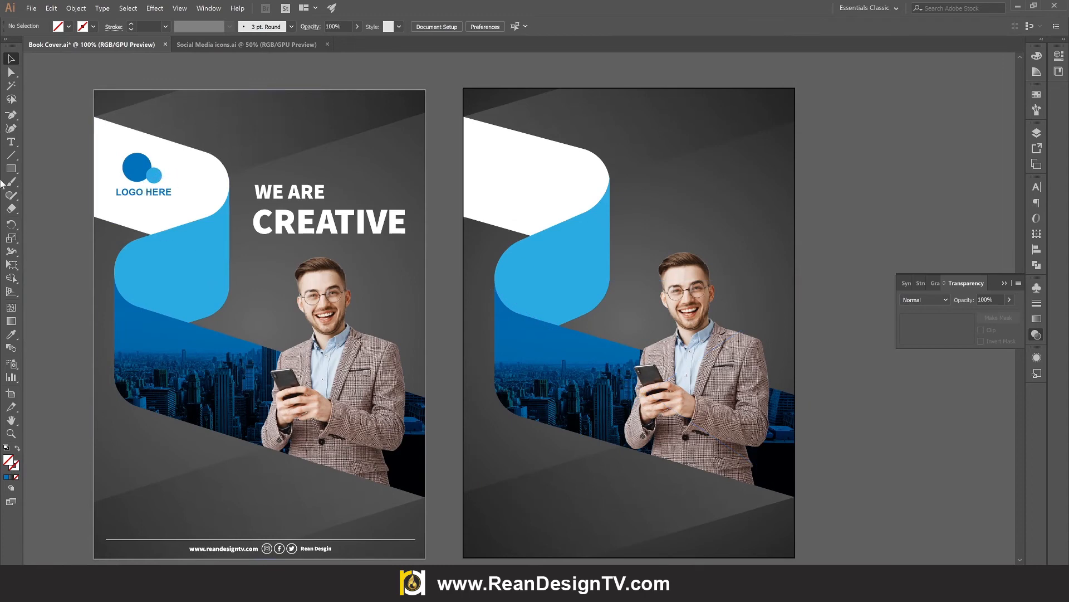
{"action": "left_click_drag", "start_coordinate": [11, 172], "coordinate": [56, 196]}
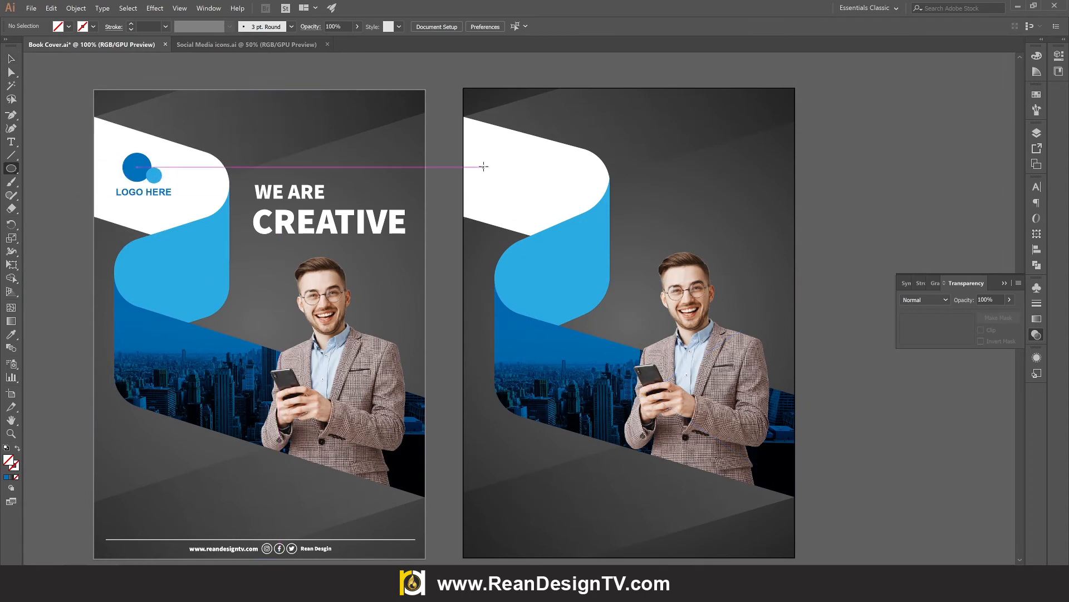
{"action": "left_click_drag", "start_coordinate": [494, 166], "coordinate": [517, 188]}
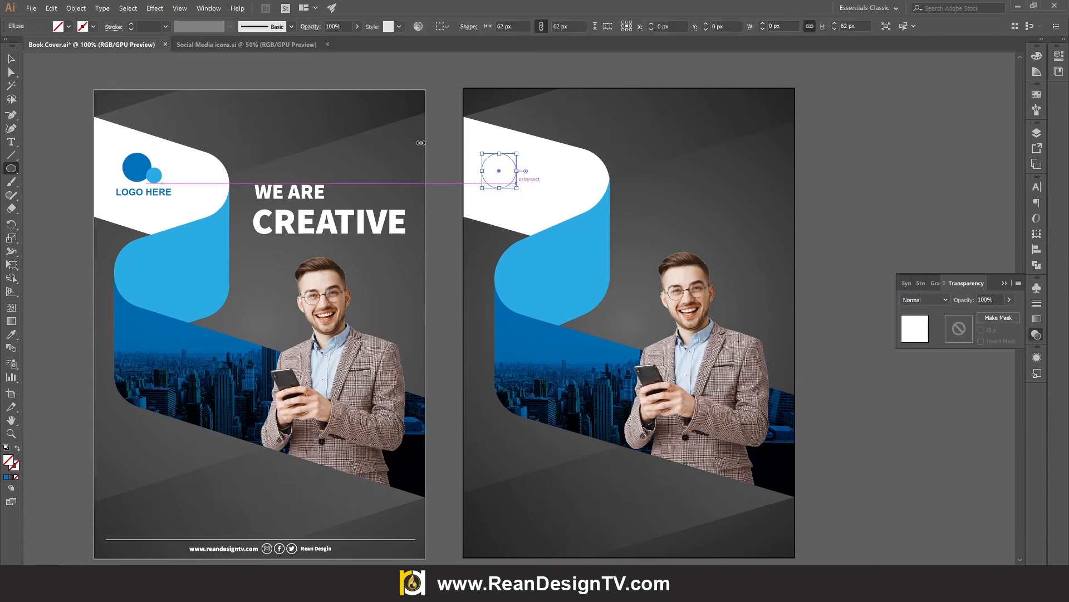
{"action": "left_click", "coordinate": [58, 26]}
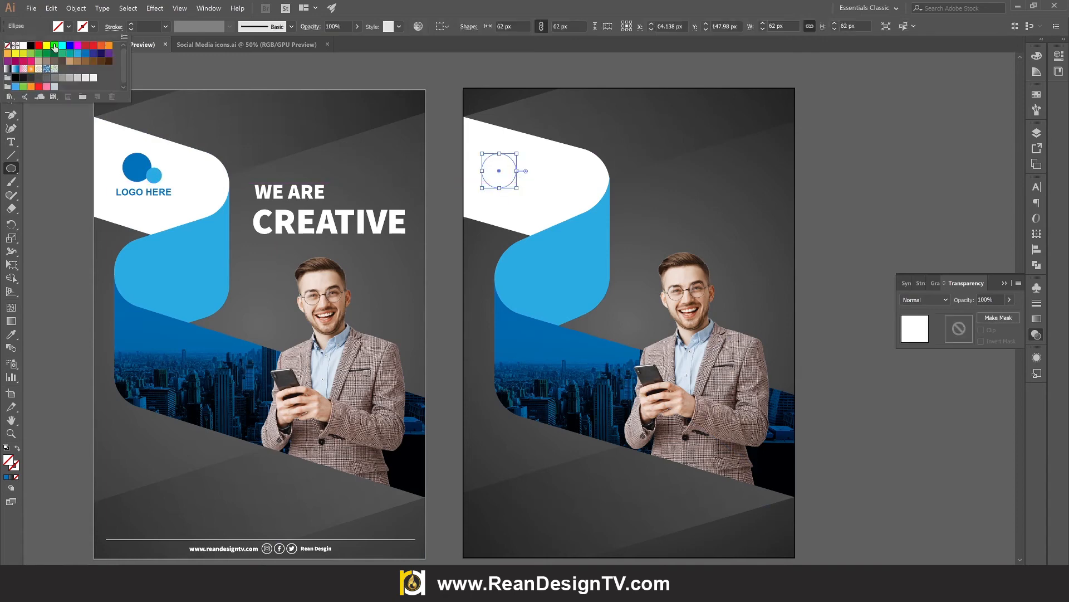
{"action": "left_click", "coordinate": [85, 54]}
{"action": "left_click", "coordinate": [11, 60]}
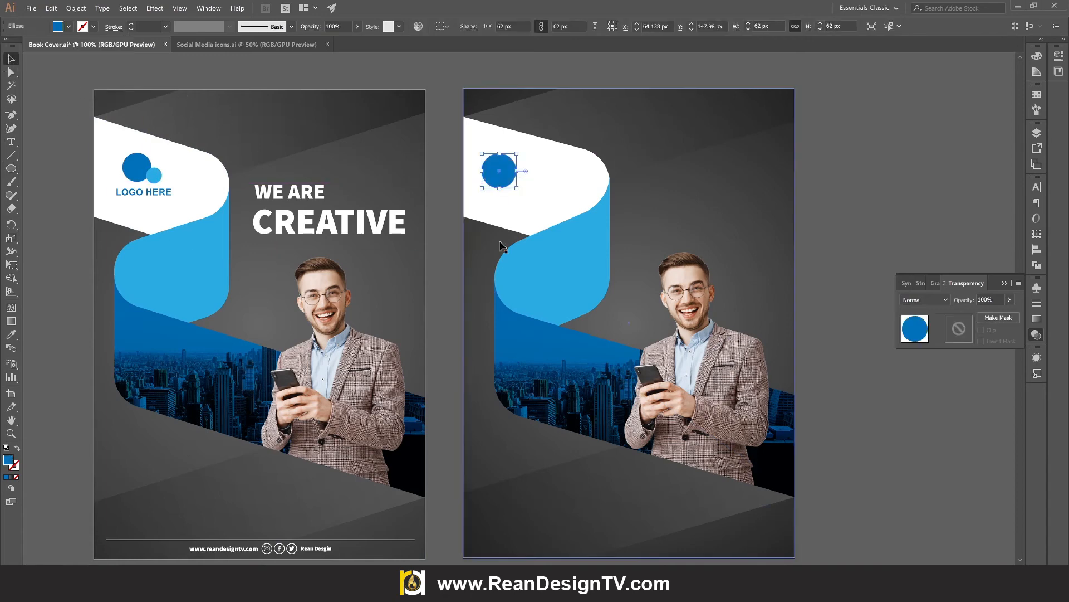
Duplicate the circle, shrink the copy to about 33 px at the original's lower right and apply the ribbon's light blue.
{"action": "left_click_drag", "start_coordinate": [503, 182], "coordinate": [537, 173]}
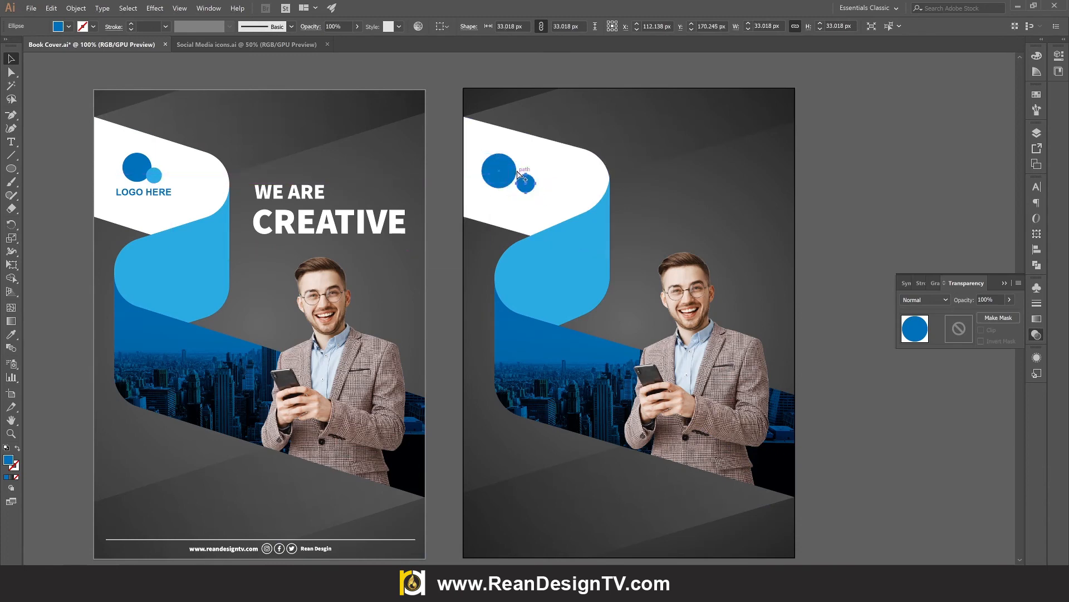
{"action": "scroll", "coordinate": [517, 172], "scroll_direction": "up", "scroll_amount": 2}
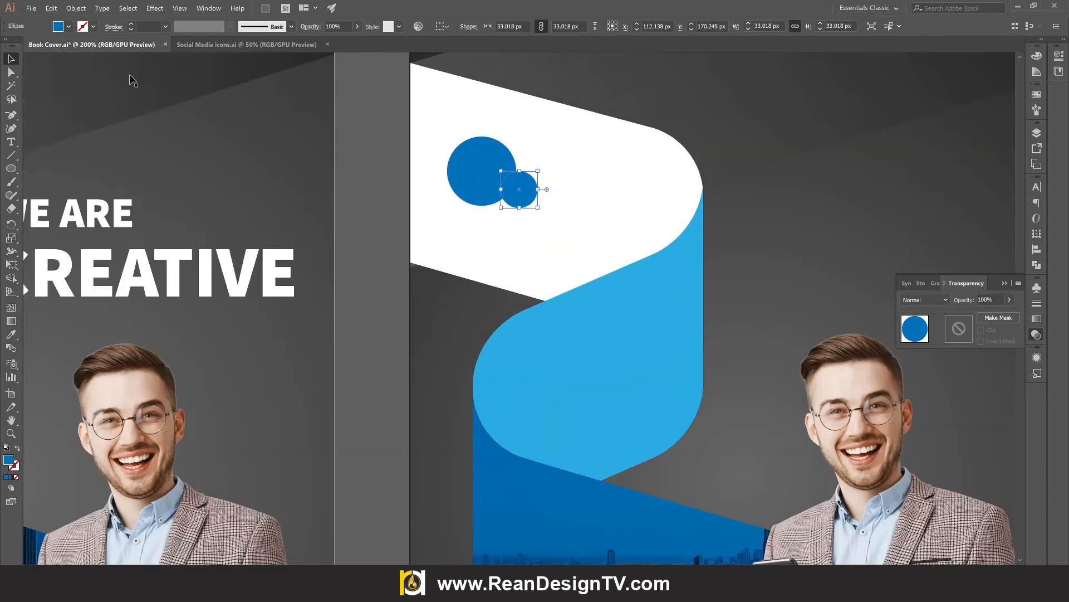
{"action": "key", "text": "i"}
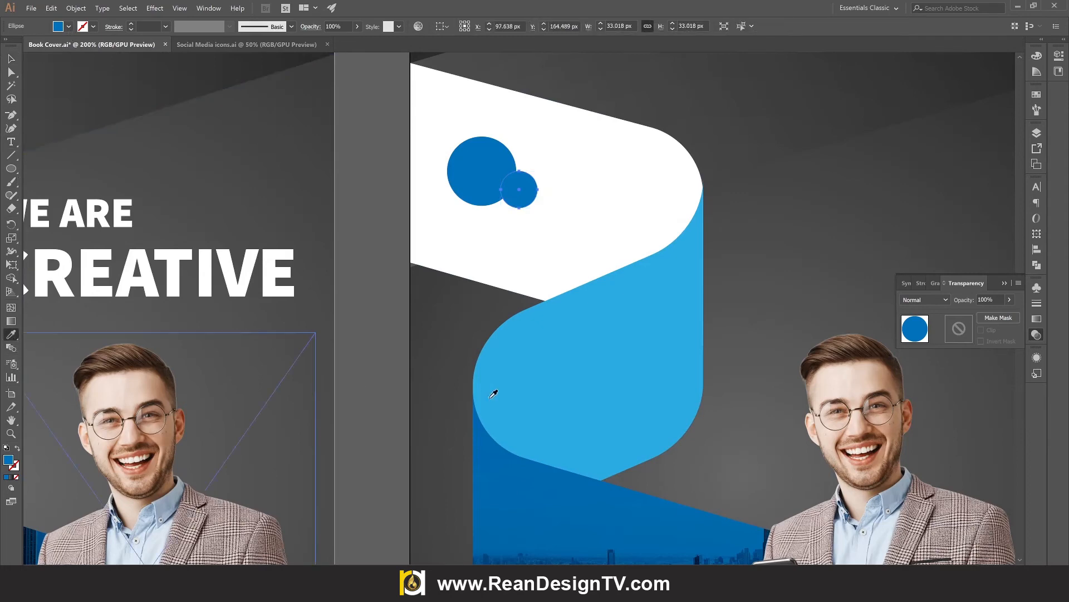
{"action": "left_click", "coordinate": [491, 397]}
{"action": "key", "text": "v"}
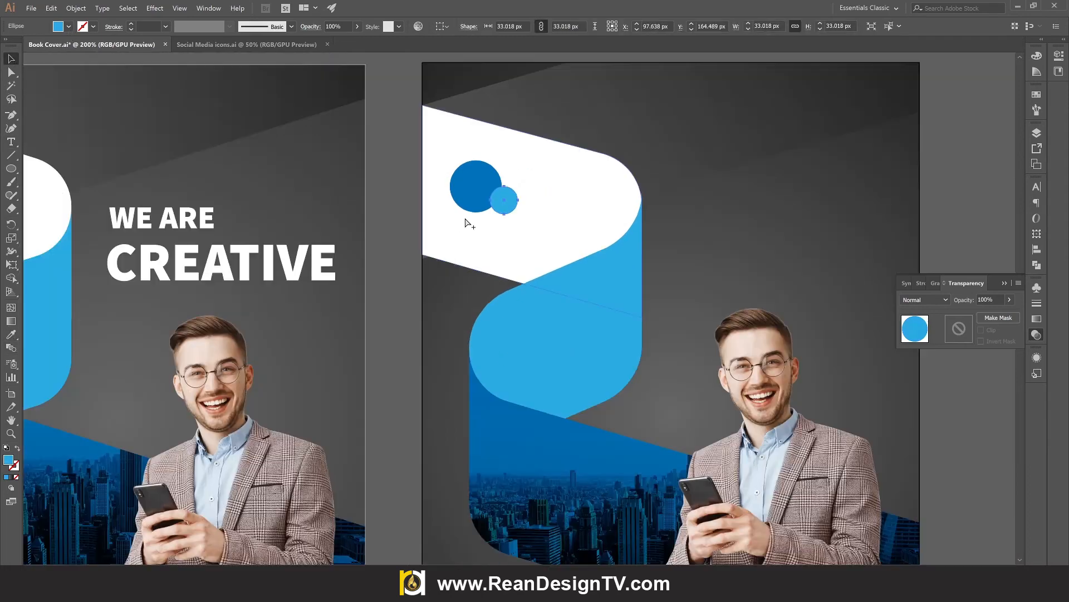
Select the small light blue circle together with the large one and shift both slightly to the right.
{"action": "scroll", "coordinate": [465, 220], "scroll_direction": "down", "scroll_amount": 1}
{"action": "left_click_drag", "start_coordinate": [385, 180], "coordinate": [512, 175]}
{"action": "scroll", "coordinate": [633, 197], "scroll_direction": "up", "scroll_amount": 1}
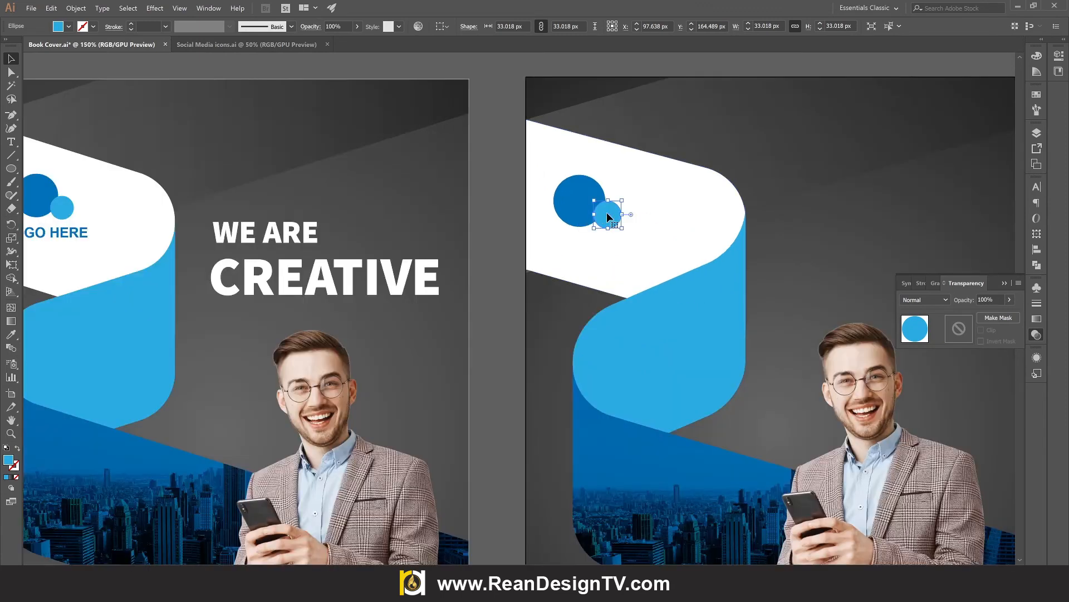
{"action": "left_click_drag", "start_coordinate": [606, 213], "coordinate": [607, 213]}
{"action": "left_click", "coordinate": [578, 198], "text": "shift"}
{"action": "right_click", "coordinate": [578, 198]}
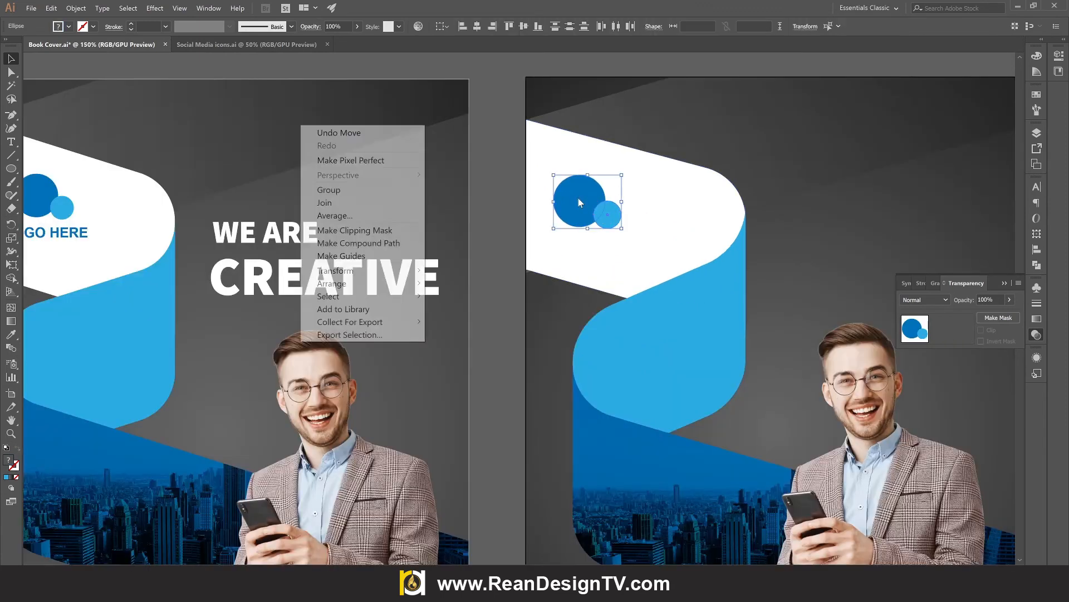
{"action": "left_click", "coordinate": [326, 204]}
{"action": "key", "text": "ctrl+shift+a"}
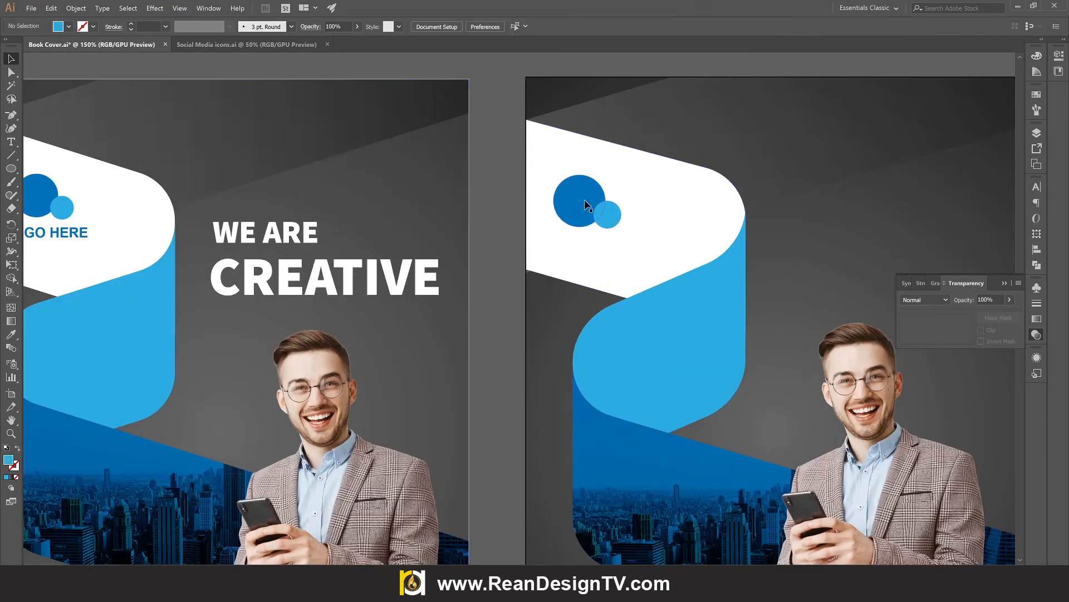
{"action": "left_click_drag", "start_coordinate": [590, 200], "coordinate": [596, 200]}
Add the text LOGO HERE beneath the two circles.
{"action": "key", "text": "t"}
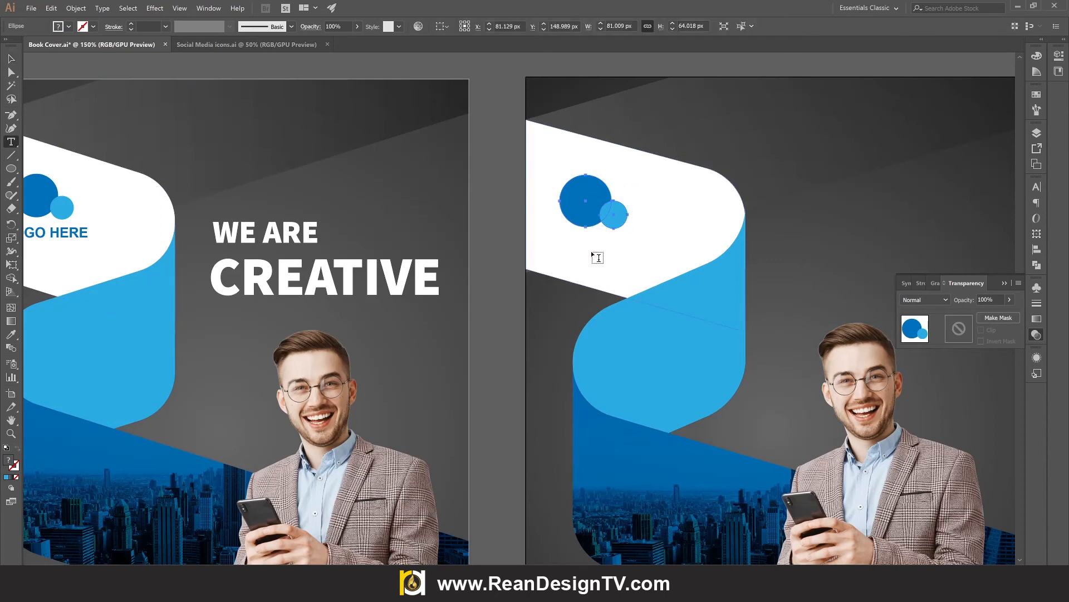
{"action": "left_click", "coordinate": [582, 245]}
{"action": "type", "text": "LOGO HERE"}
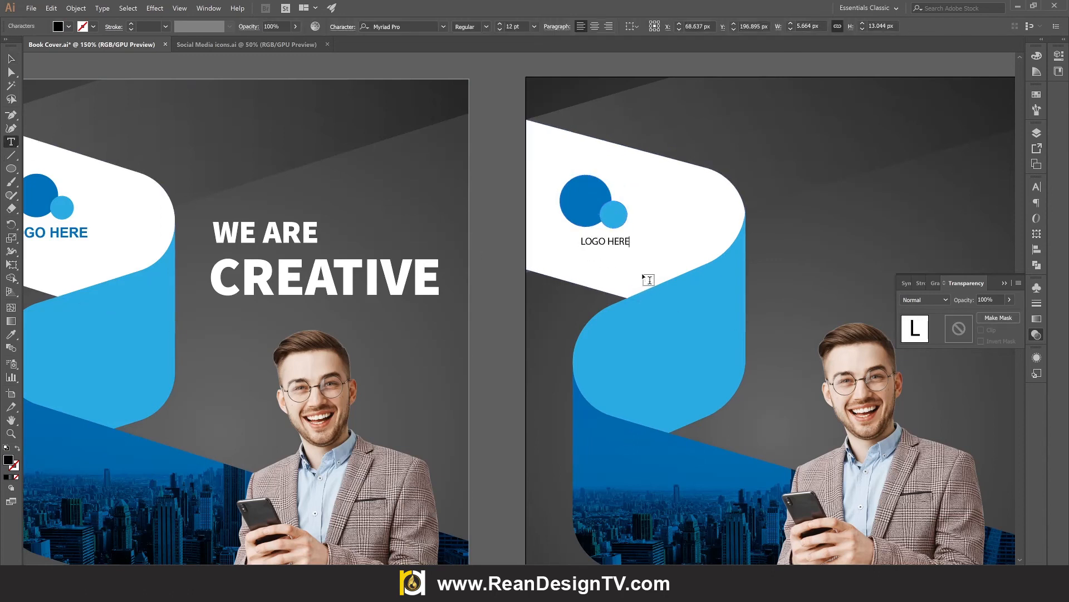
Set the LOGO HERE text in Arial Bold at about 14.2 pt, align it under the circles and fill it dark blue.
{"action": "left_click", "coordinate": [11, 58]}
{"action": "left_click", "coordinate": [395, 26]}
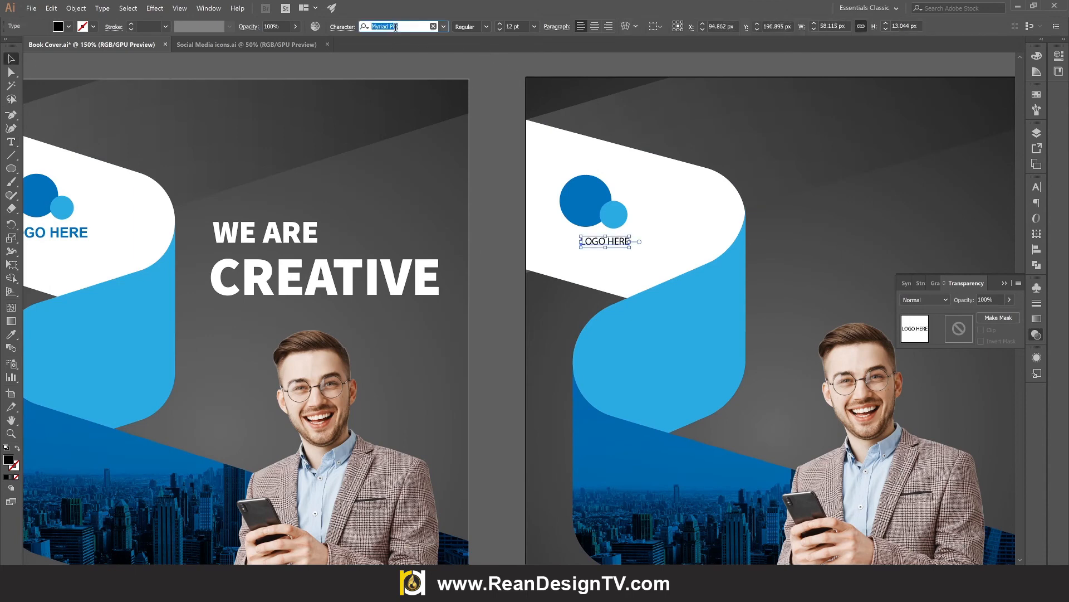
{"action": "type", "text": "arial"}
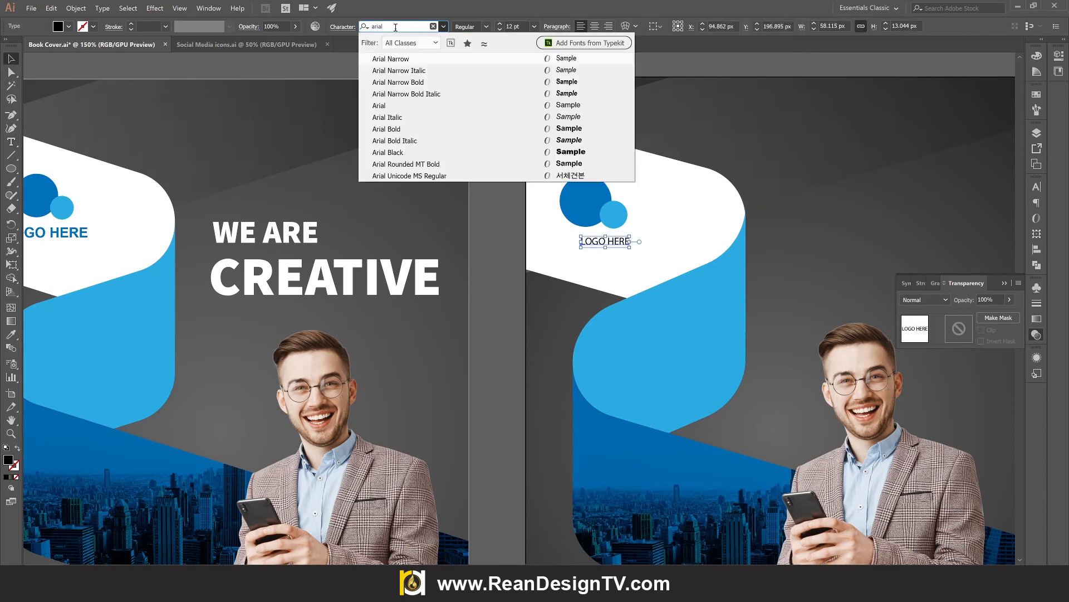
{"action": "left_click", "coordinate": [406, 128]}
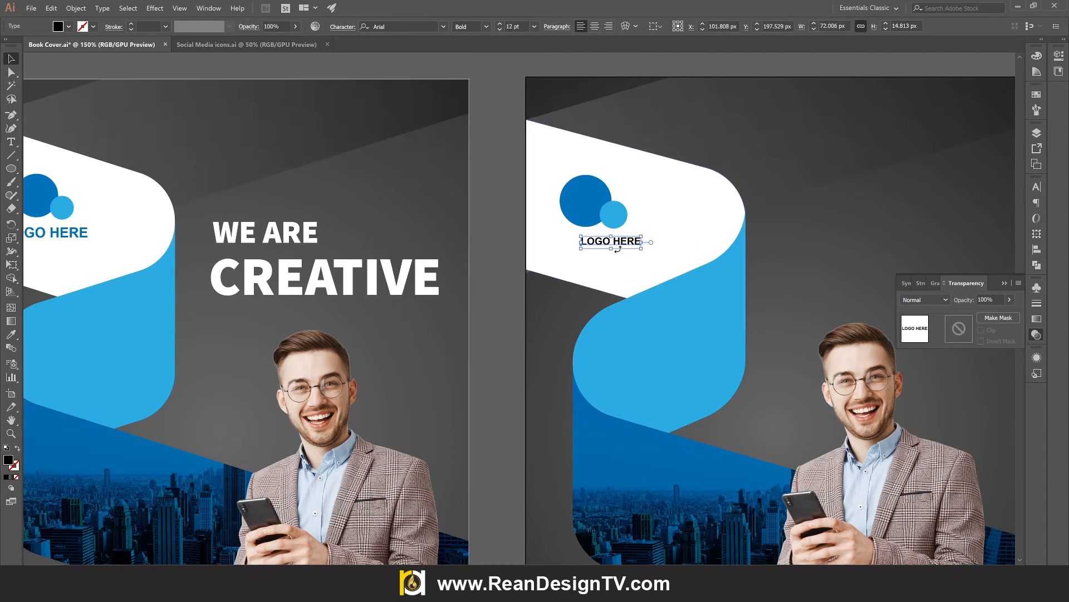
{"action": "left_click_drag", "start_coordinate": [602, 241], "coordinate": [624, 240]}
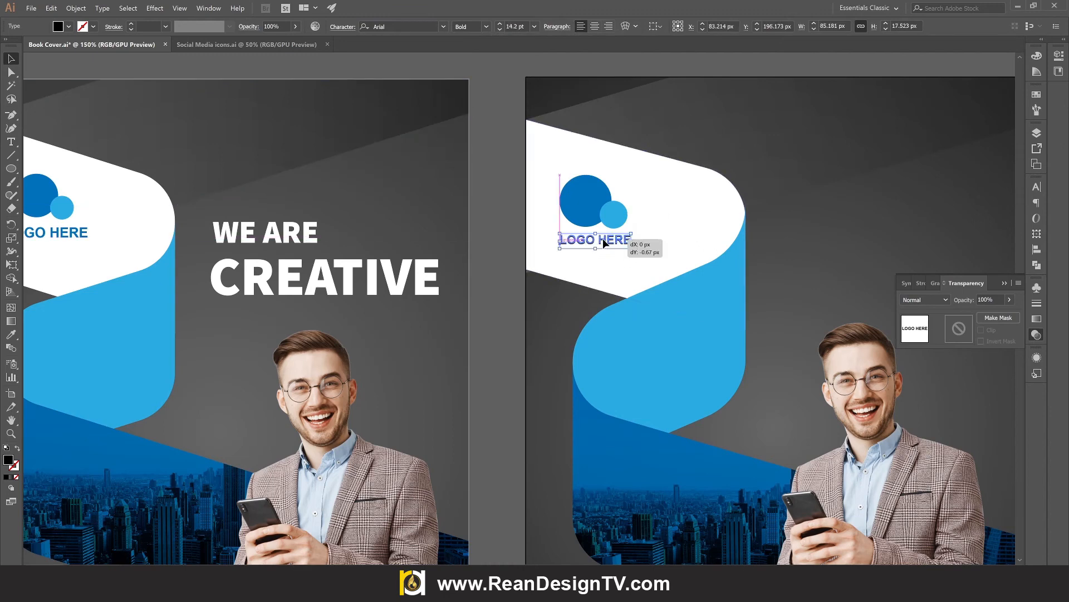
{"action": "left_click", "coordinate": [65, 25]}
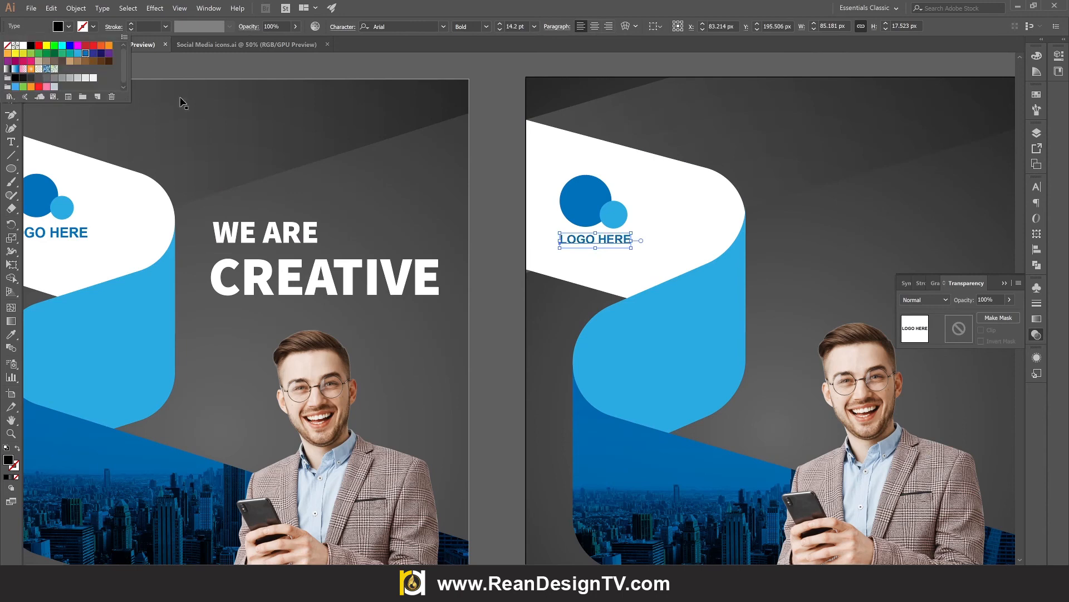
Group the two circles and the LOGO HERE text into one logo.
{"action": "left_click", "coordinate": [593, 199]}
{"action": "left_click", "coordinate": [612, 217], "text": "shift"}
{"action": "left_click", "coordinate": [594, 210], "text": "shift"}
{"action": "right_click", "coordinate": [425, 130]}
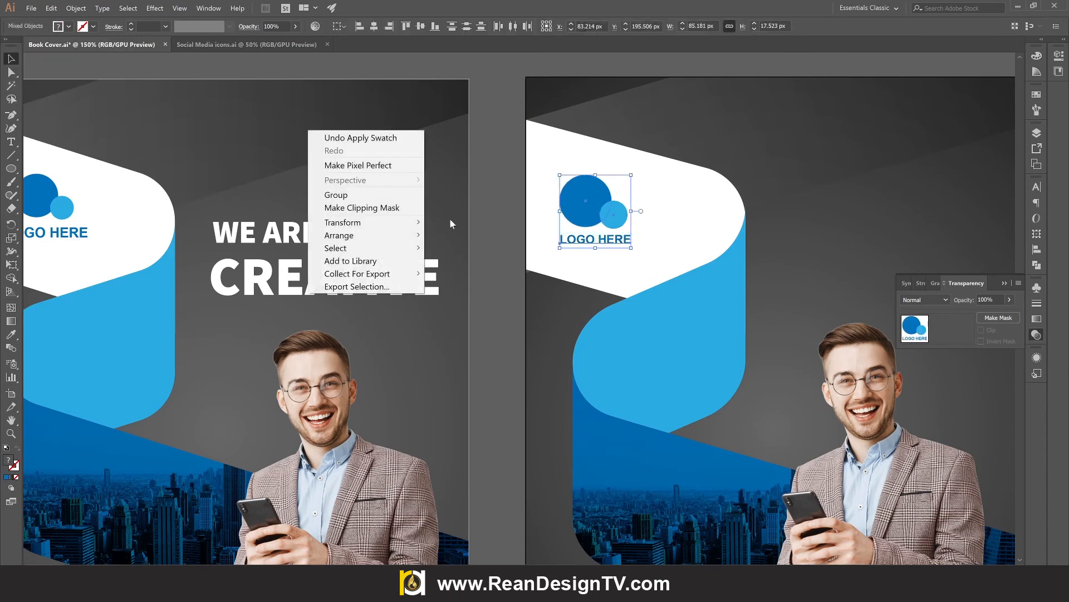
{"action": "left_click", "coordinate": [383, 196]}
{"action": "left_click", "coordinate": [504, 223]}
Copy the WE ARE CREATIVE headline from the reference cover to the same place above the man on the new cover.
{"action": "scroll", "coordinate": [496, 225], "scroll_direction": "down", "scroll_amount": 3}
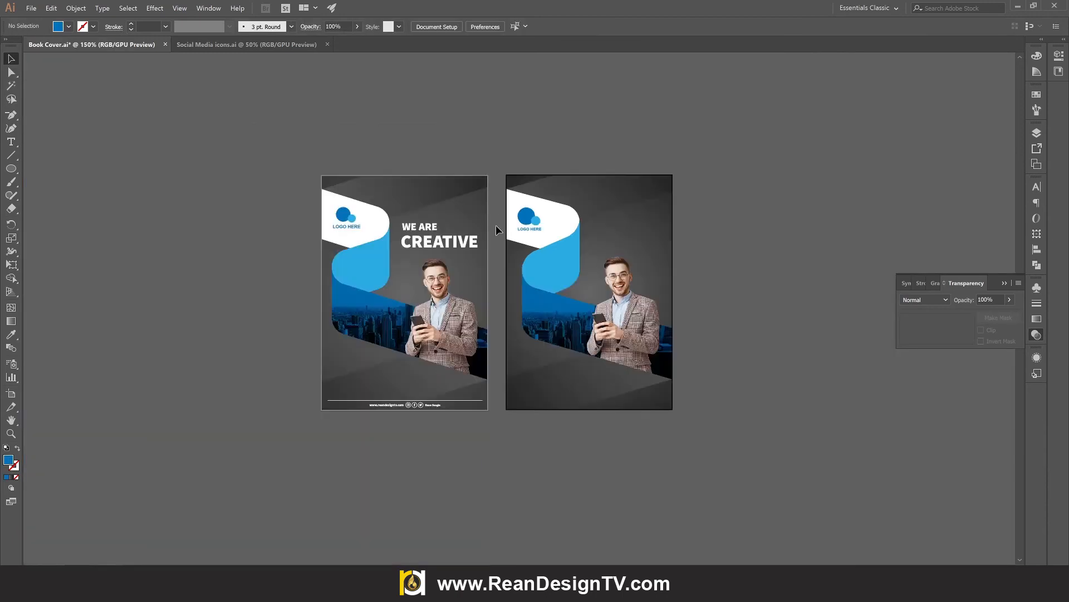
{"action": "scroll", "coordinate": [608, 245], "scroll_direction": "down", "scroll_amount": 1}
{"action": "scroll", "coordinate": [607, 245], "scroll_direction": "up", "scroll_amount": 1}
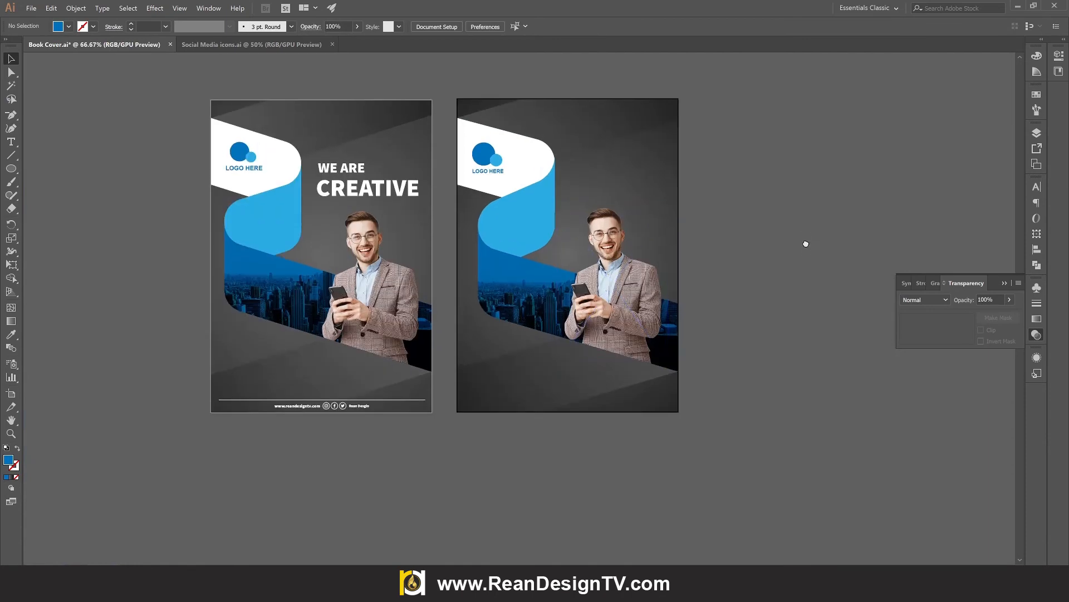
{"action": "left_click", "coordinate": [378, 199]}
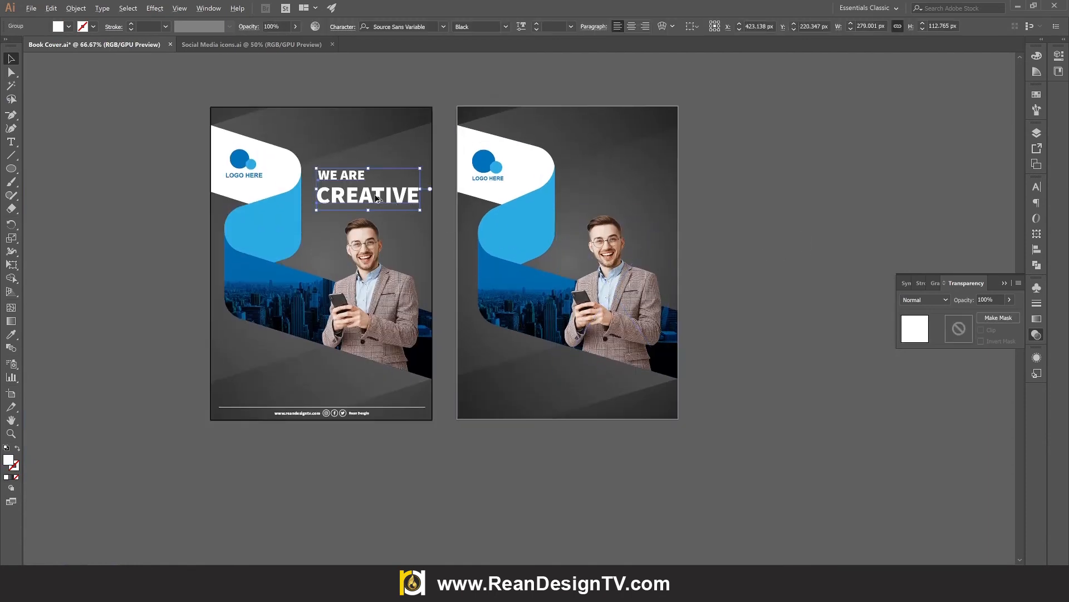
{"action": "left_click_drag", "start_coordinate": [378, 199], "coordinate": [624, 208]}
{"action": "left_click", "coordinate": [790, 286]}
Bring the outlined round Instagram, Facebook and Twitter icons from Social Media icons.ai into Book Cover.ai, below the reference footer.
{"action": "scroll", "coordinate": [328, 415], "scroll_direction": "up", "scroll_amount": 1}
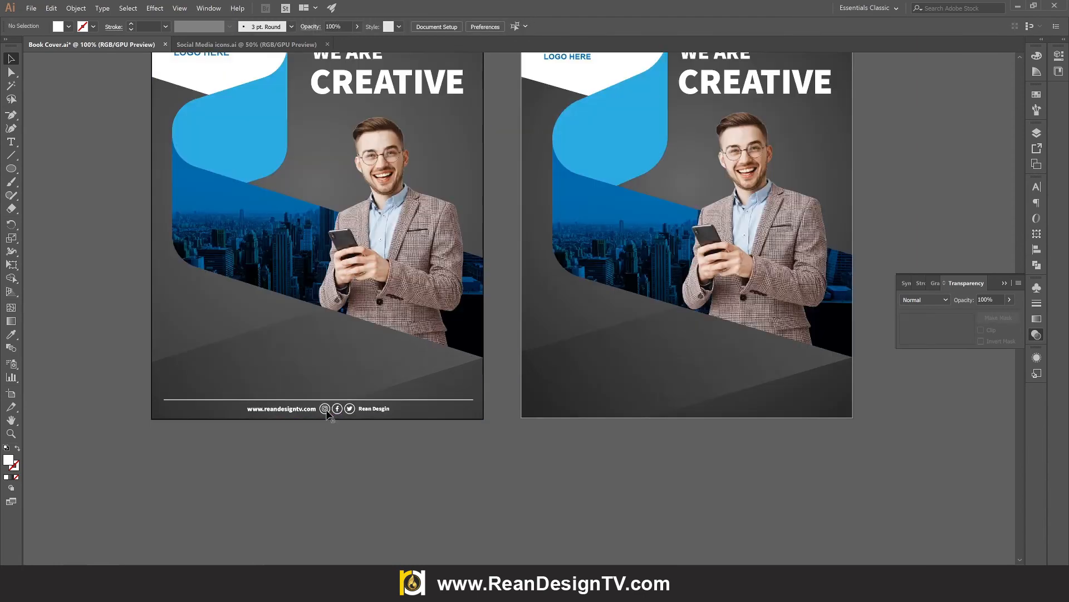
{"action": "left_click", "coordinate": [327, 409]}
{"action": "scroll", "coordinate": [258, 416], "scroll_direction": "up", "scroll_amount": 2}
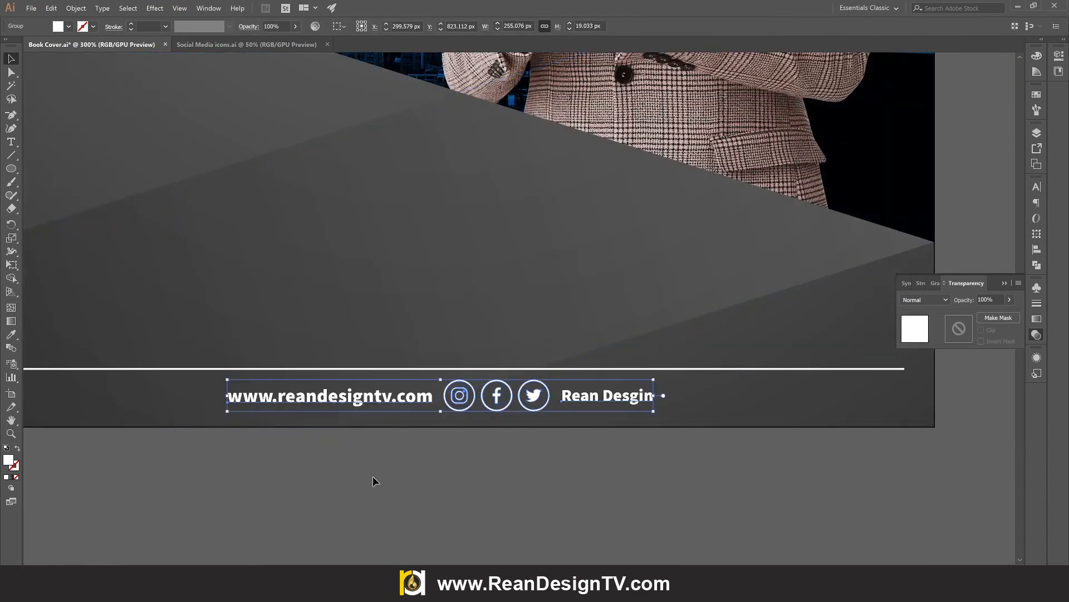
{"action": "left_click", "coordinate": [372, 476]}
{"action": "left_click", "coordinate": [477, 399]}
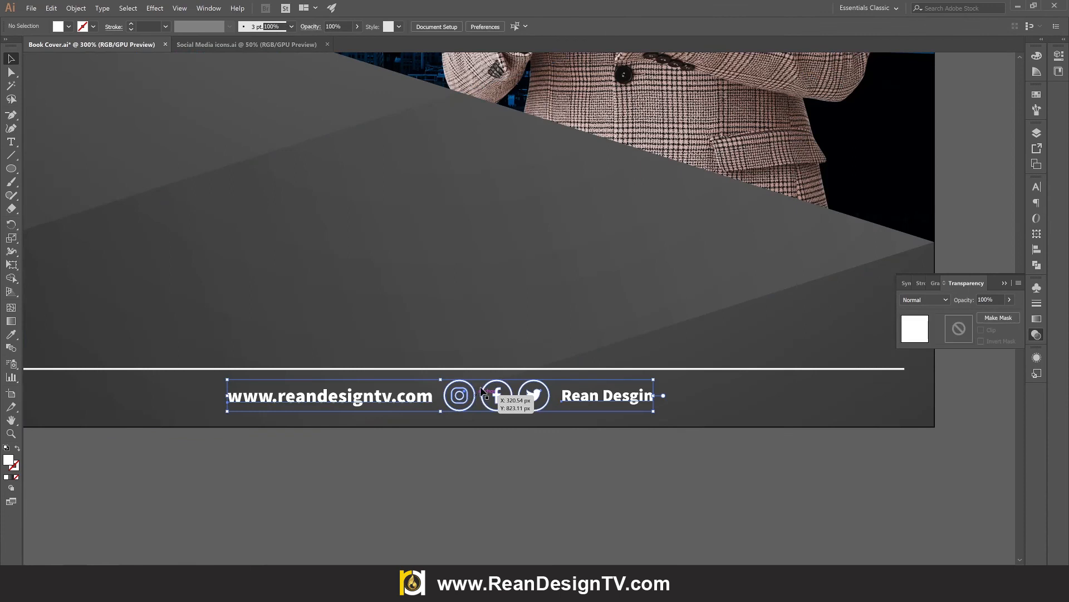
{"action": "left_click", "coordinate": [235, 44]}
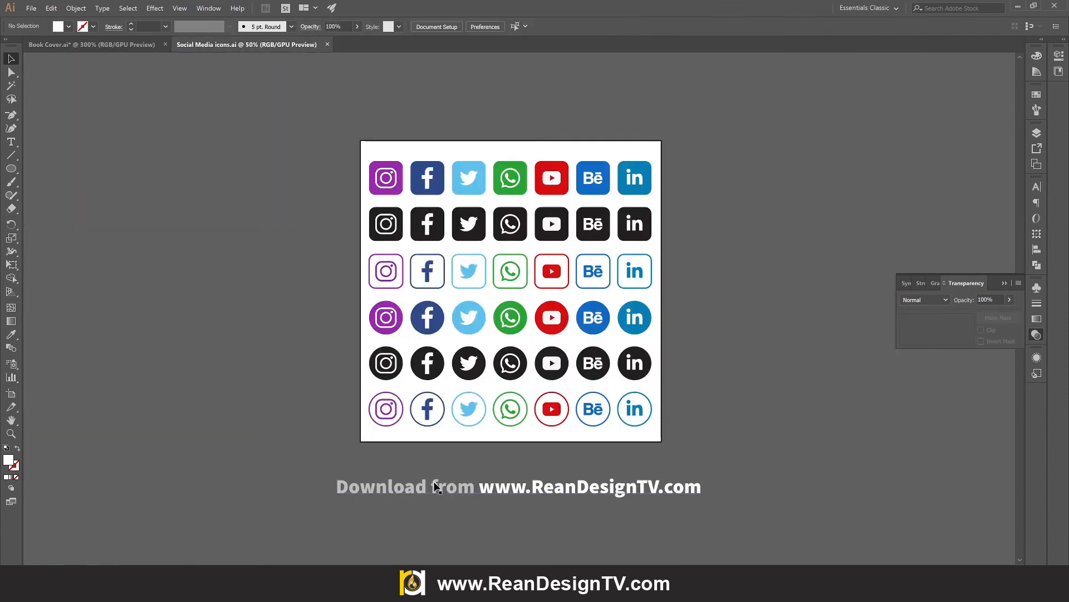
{"action": "left_click", "coordinate": [401, 417]}
{"action": "left_click", "coordinate": [441, 415], "text": "shift"}
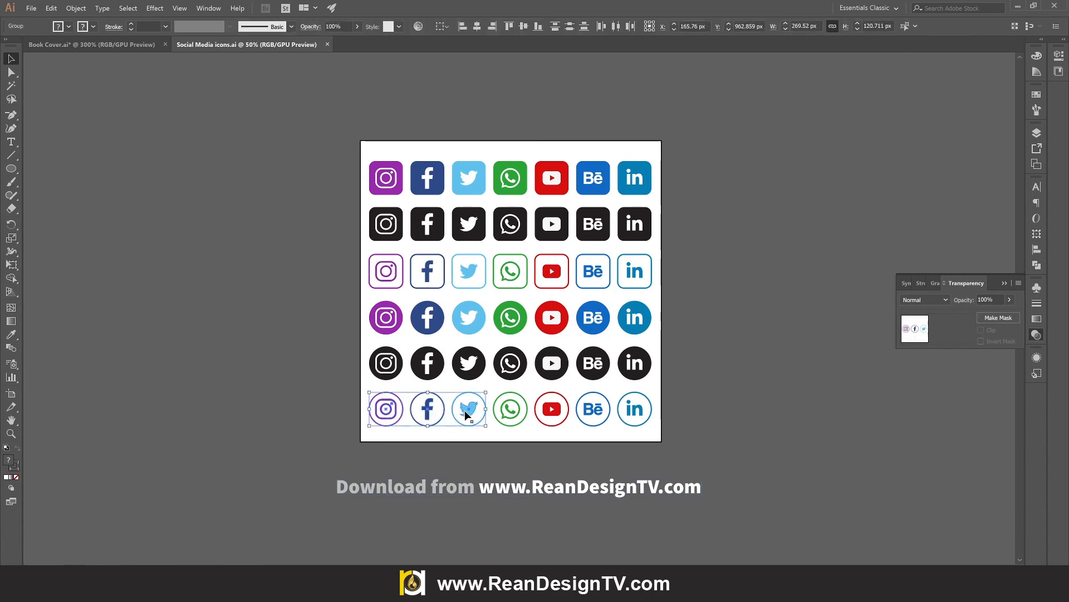
{"action": "left_click_drag", "start_coordinate": [467, 415], "coordinate": [124, 49]}
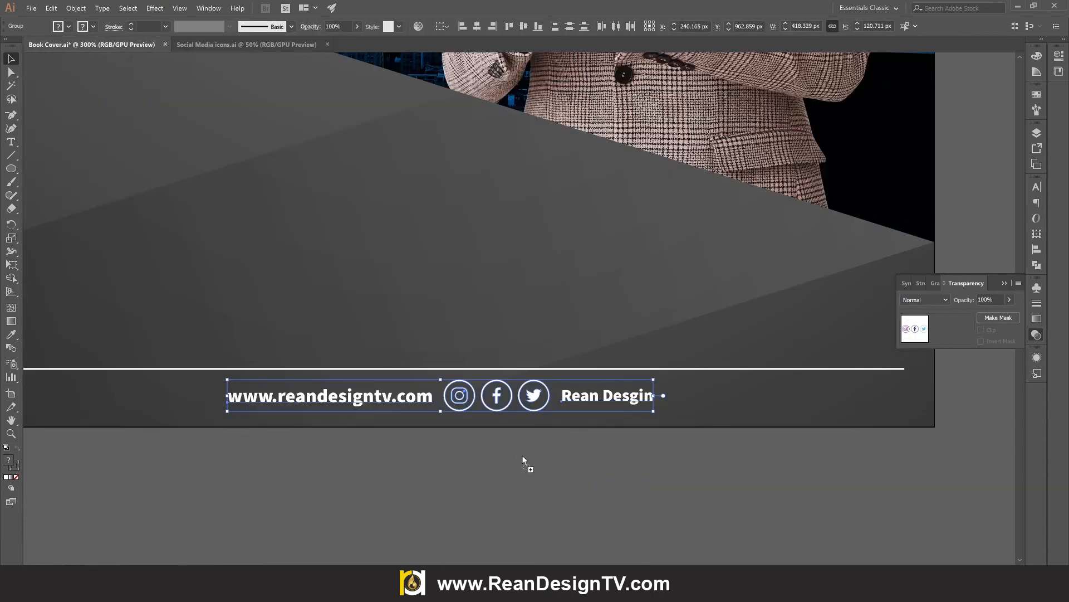
{"action": "left_click_drag", "start_coordinate": [522, 456], "coordinate": [532, 463]}
Scale the three social media icons down to about 70 × 20 px and place them just below the reference footer.
{"action": "scroll", "coordinate": [526, 459], "scroll_direction": "down", "scroll_amount": 3}
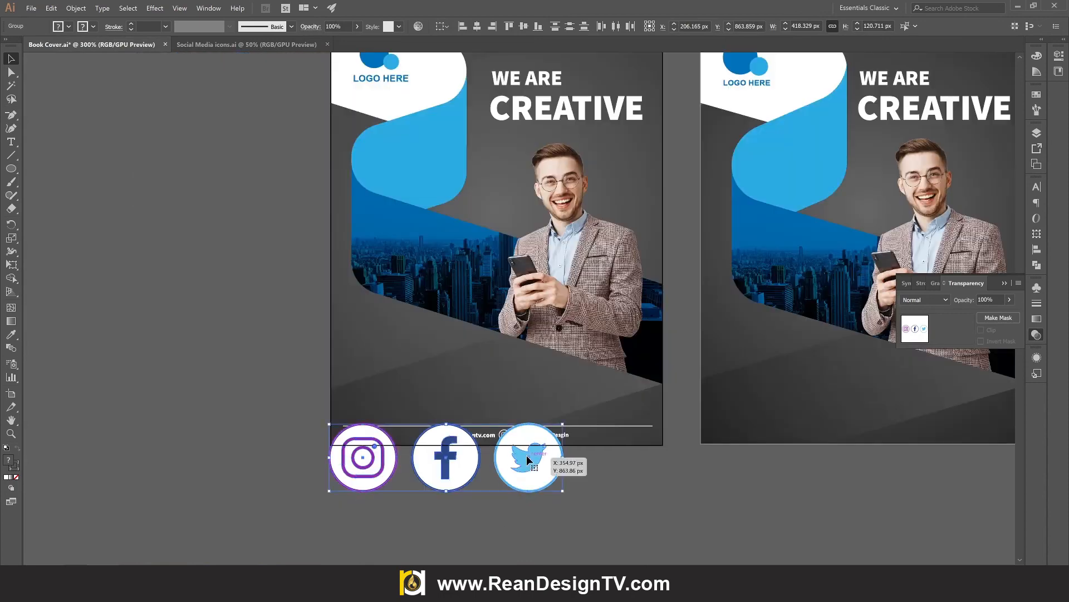
{"action": "scroll", "coordinate": [527, 459], "scroll_direction": "down", "scroll_amount": 4}
{"action": "left_click_drag", "start_coordinate": [550, 370], "coordinate": [788, 341]}
{"action": "scroll", "coordinate": [427, 403], "scroll_direction": "up", "scroll_amount": 3}
{"action": "scroll", "coordinate": [706, 336], "scroll_direction": "up", "scroll_amount": 3}
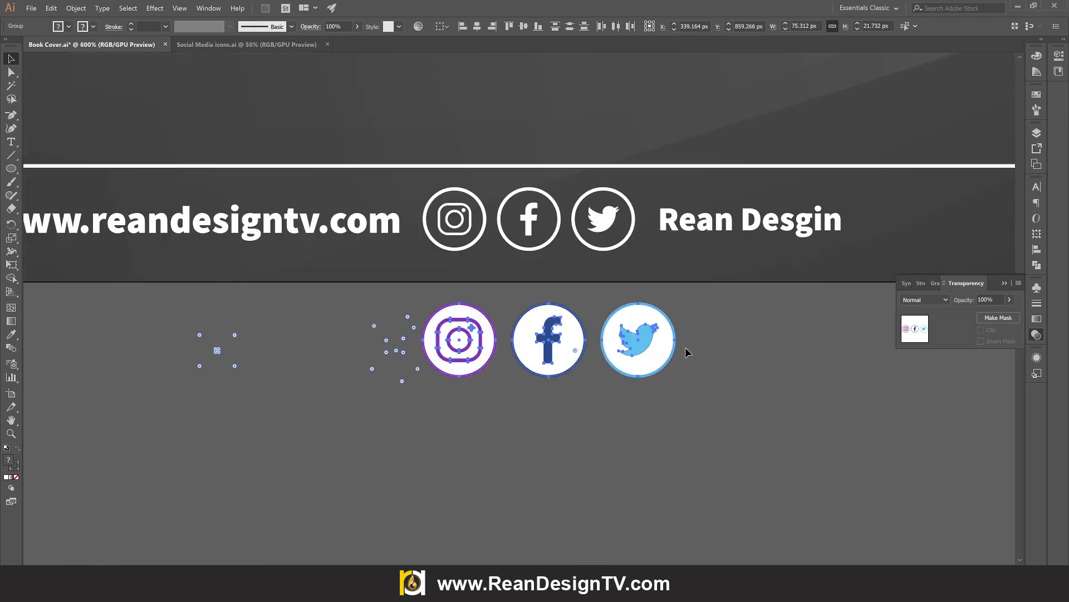
{"action": "left_click_drag", "start_coordinate": [677, 379], "coordinate": [622, 346]}
Remove the fill from the circles of the three loose social media icons and make their outlines white.
{"action": "left_click", "coordinate": [11, 72]}
{"action": "left_click", "coordinate": [229, 270]}
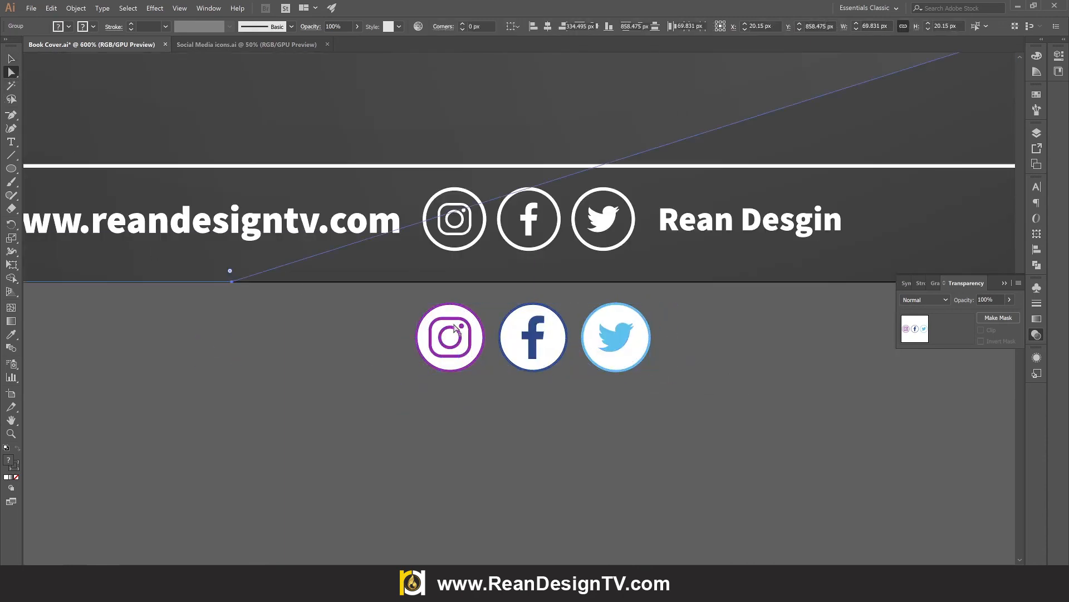
{"action": "scroll", "coordinate": [456, 316], "scroll_direction": "up", "scroll_amount": 3}
{"action": "left_click", "coordinate": [449, 307]}
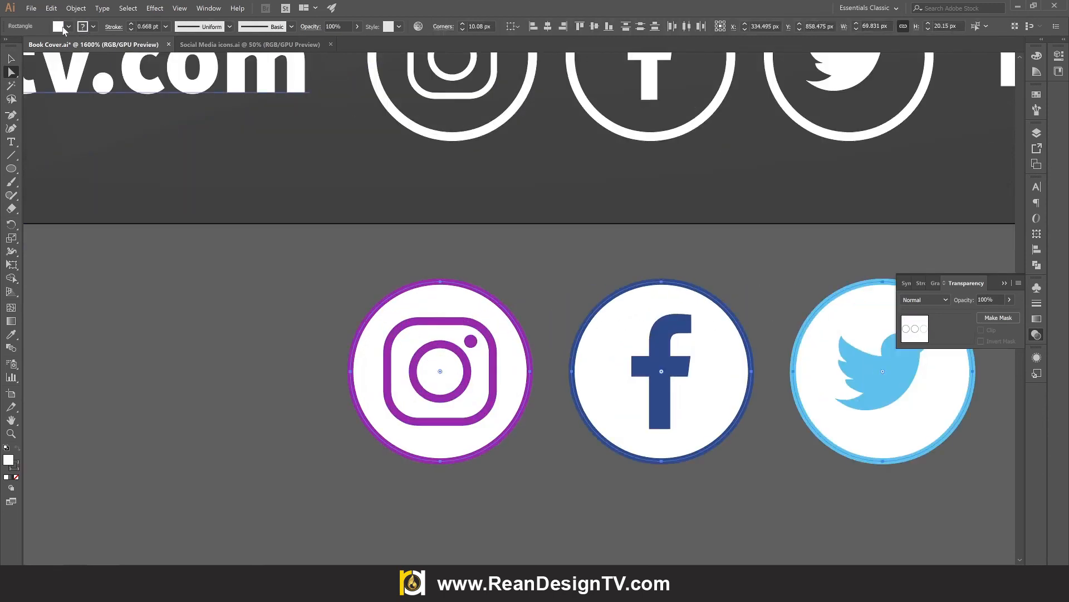
{"action": "left_click", "coordinate": [61, 27]}
{"action": "left_click", "coordinate": [8, 46]}
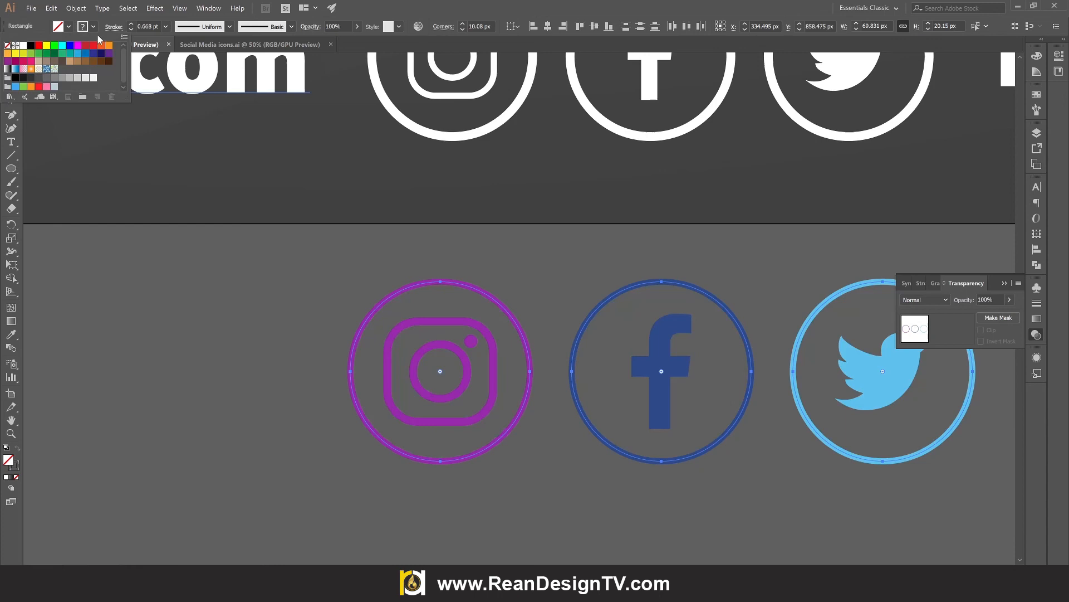
{"action": "left_click", "coordinate": [22, 48]}
Fill the Facebook f and the Twitter bird of the loose icons with white.
{"action": "left_click_drag", "start_coordinate": [668, 309], "coordinate": [518, 285]}
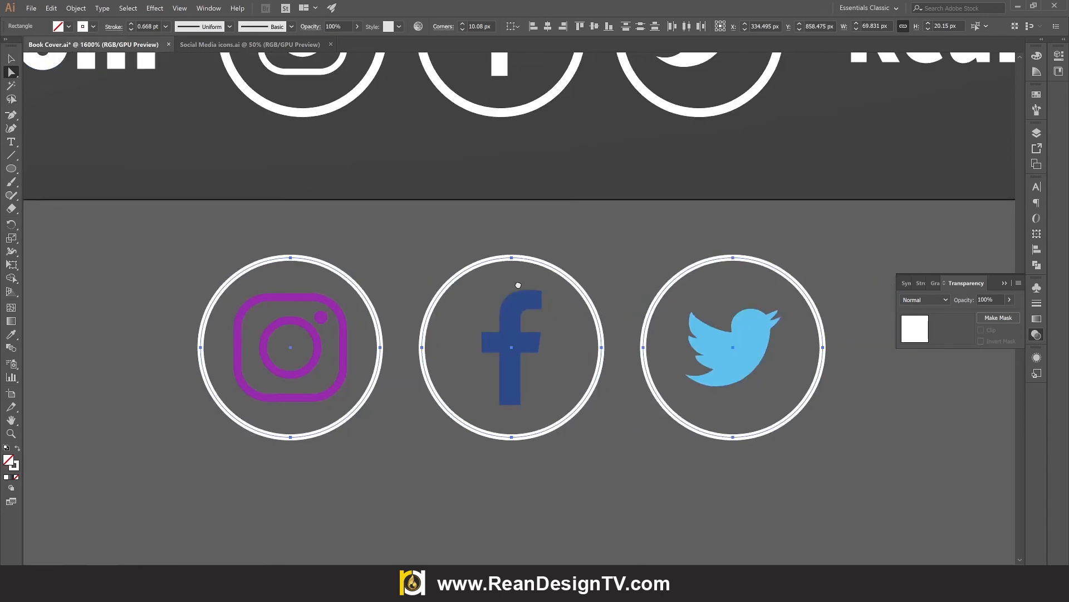
{"action": "left_click", "coordinate": [517, 317]}
{"action": "left_click", "coordinate": [733, 357], "text": "shift"}
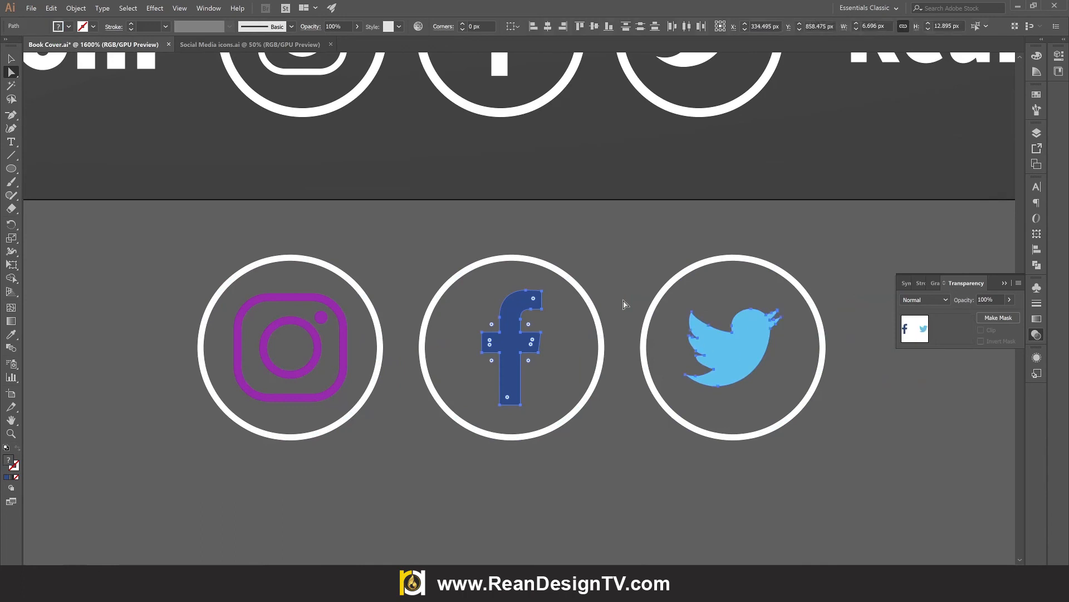
{"action": "left_click", "coordinate": [68, 26]}
{"action": "left_click", "coordinate": [25, 46]}
{"action": "left_click", "coordinate": [102, 280]}
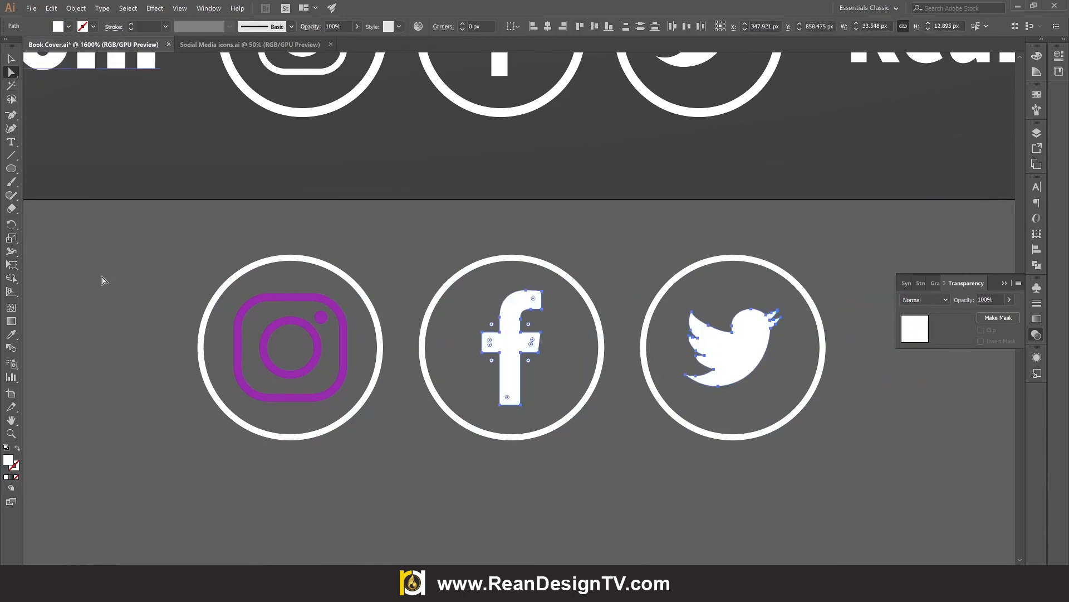
{"action": "left_click", "coordinate": [102, 280]}
Fill the ring, dot and rounded frame of the loose Instagram icon with white.
{"action": "scroll", "coordinate": [269, 313], "scroll_direction": "up", "scroll_amount": 2}
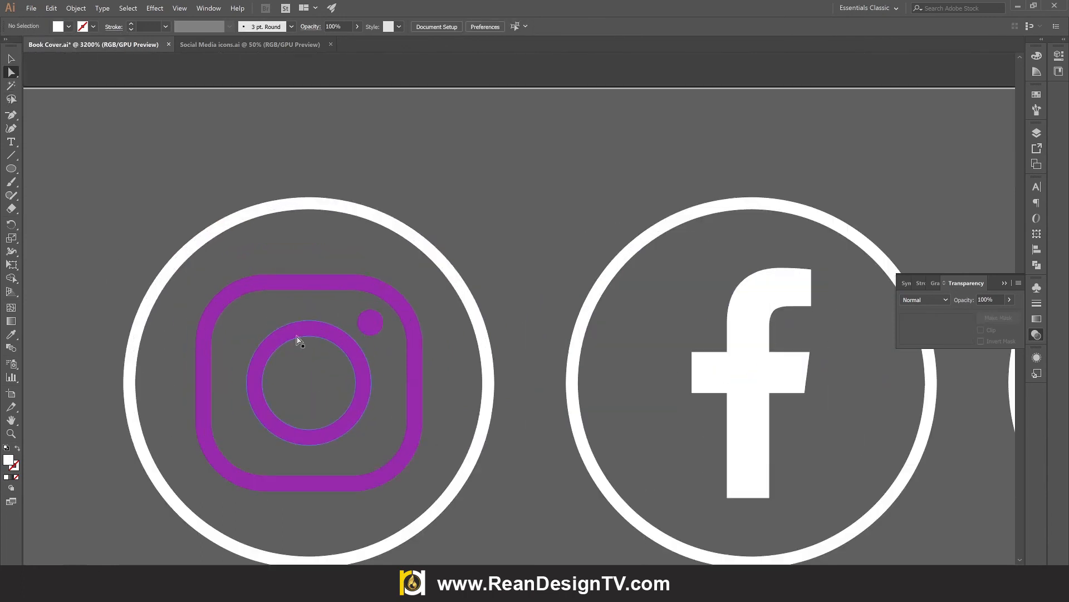
{"action": "left_click", "coordinate": [297, 333]}
{"action": "left_click", "coordinate": [370, 323], "text": "shift"}
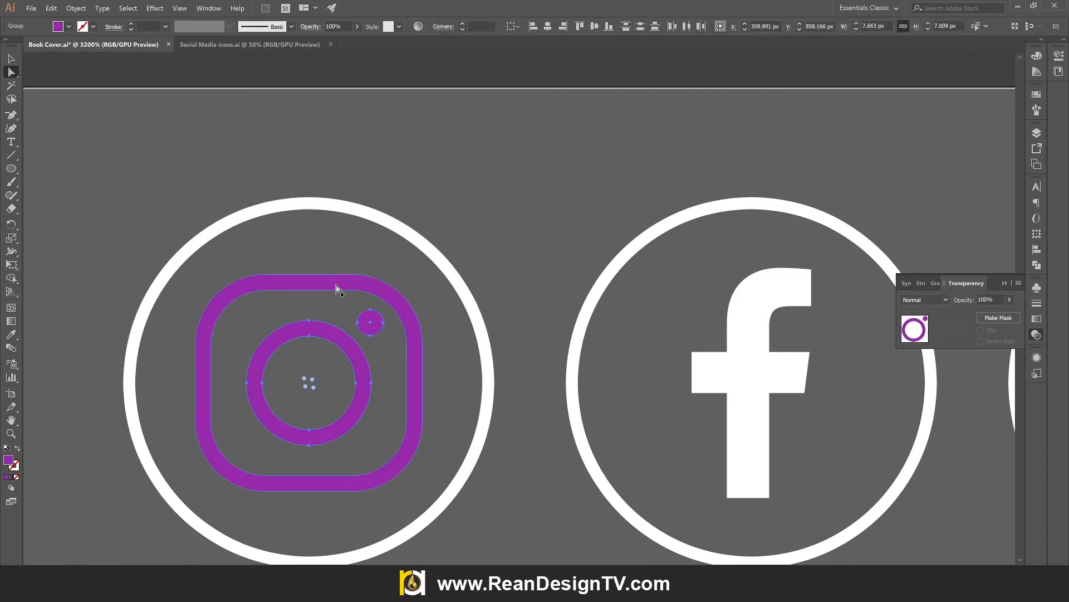
{"action": "left_click", "coordinate": [337, 286], "text": "shift"}
{"action": "left_click", "coordinate": [69, 26]}
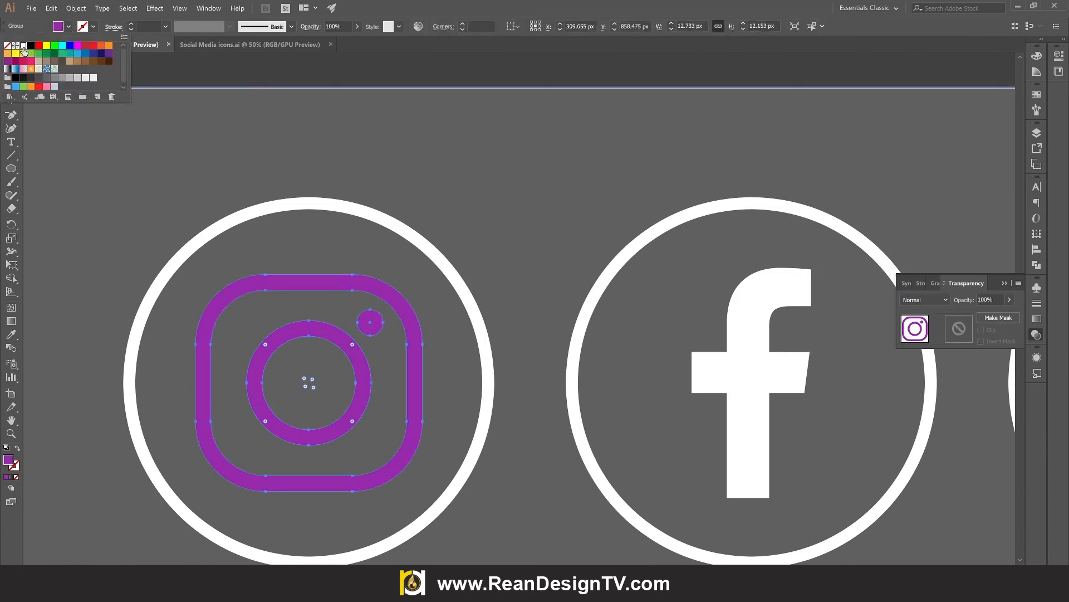
{"action": "left_click", "coordinate": [23, 46]}
{"action": "left_click_drag", "start_coordinate": [190, 153], "coordinate": [446, 259]}
Draw a straight horizontal line with the Pen tool below the loose icons, about as long as the reference footer line.
{"action": "left_click", "coordinate": [11, 59]}
{"action": "left_click_drag", "start_coordinate": [472, 340], "coordinate": [547, 343]}
{"action": "scroll", "coordinate": [582, 354], "scroll_direction": "down", "scroll_amount": 1}
{"action": "left_click", "coordinate": [559, 320]}
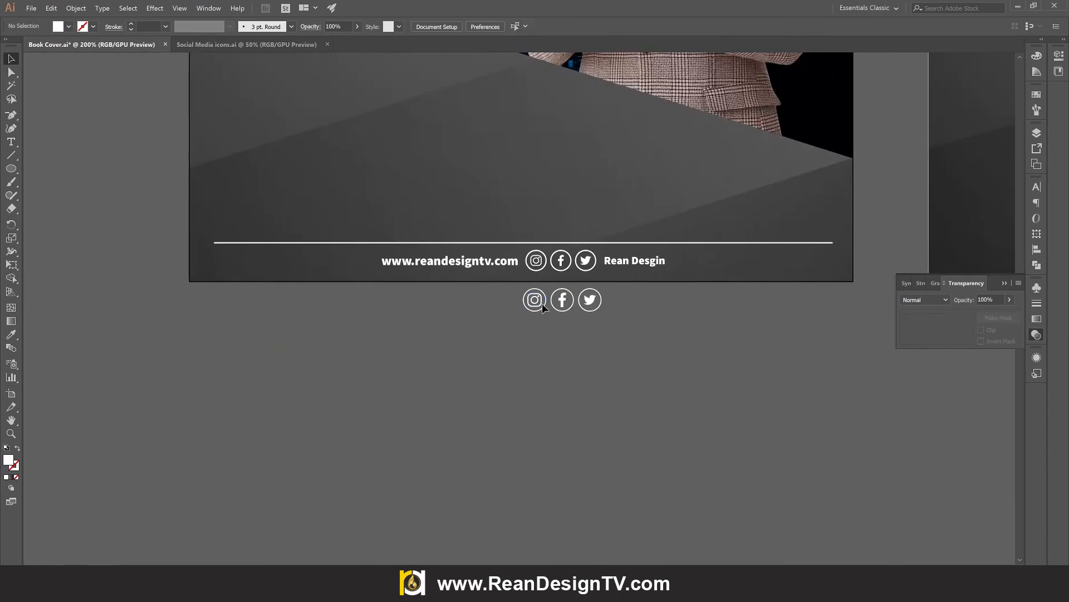
{"action": "left_click", "coordinate": [452, 246]}
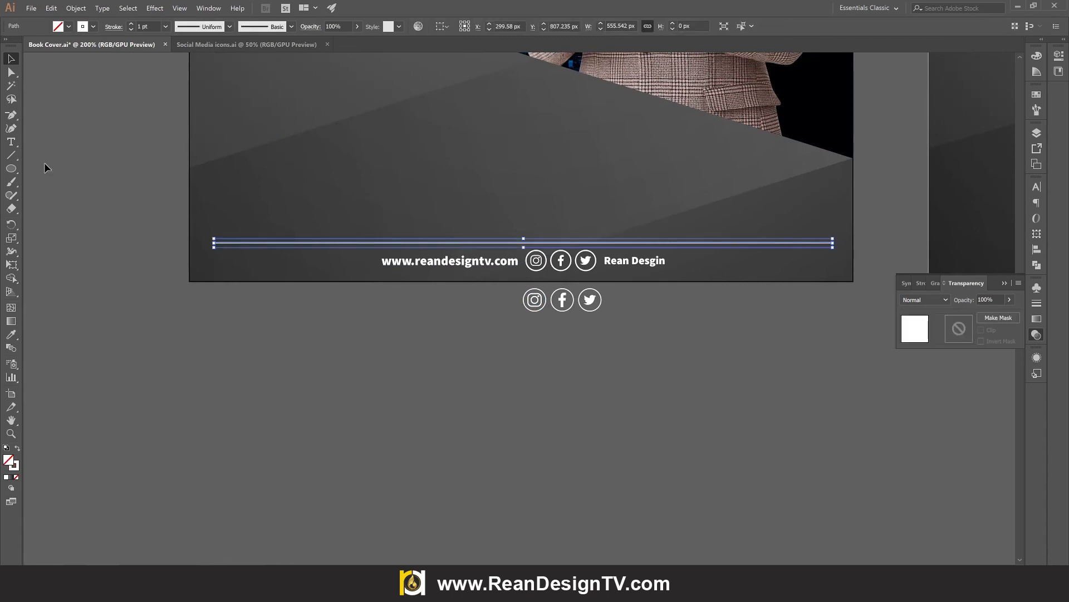
{"action": "left_click_drag", "start_coordinate": [11, 119], "coordinate": [58, 115]}
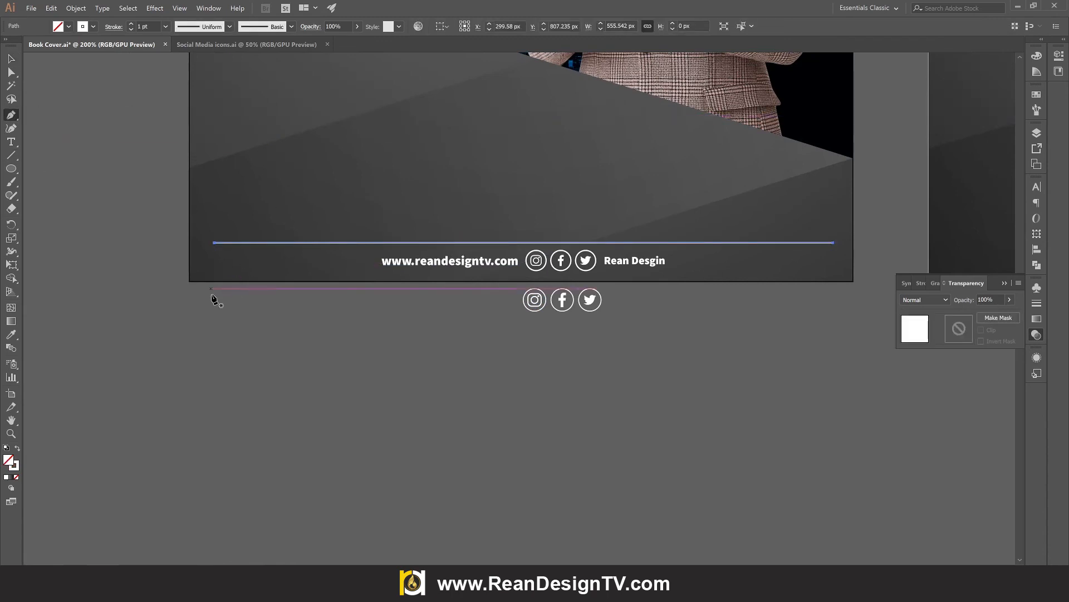
{"action": "left_click", "coordinate": [214, 323]}
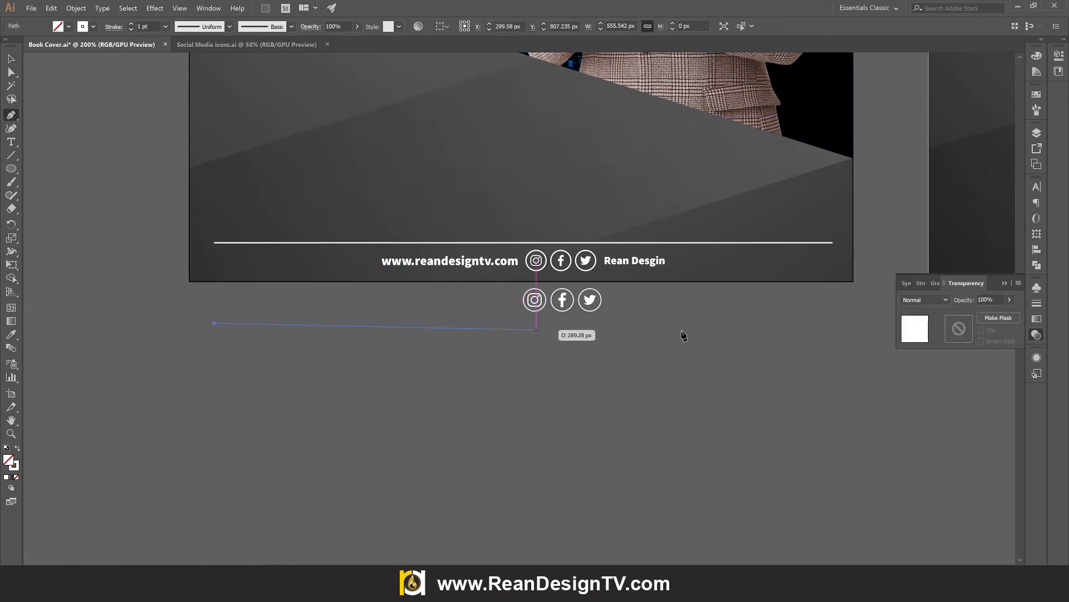
{"action": "left_click", "coordinate": [834, 323], "text": "shift"}
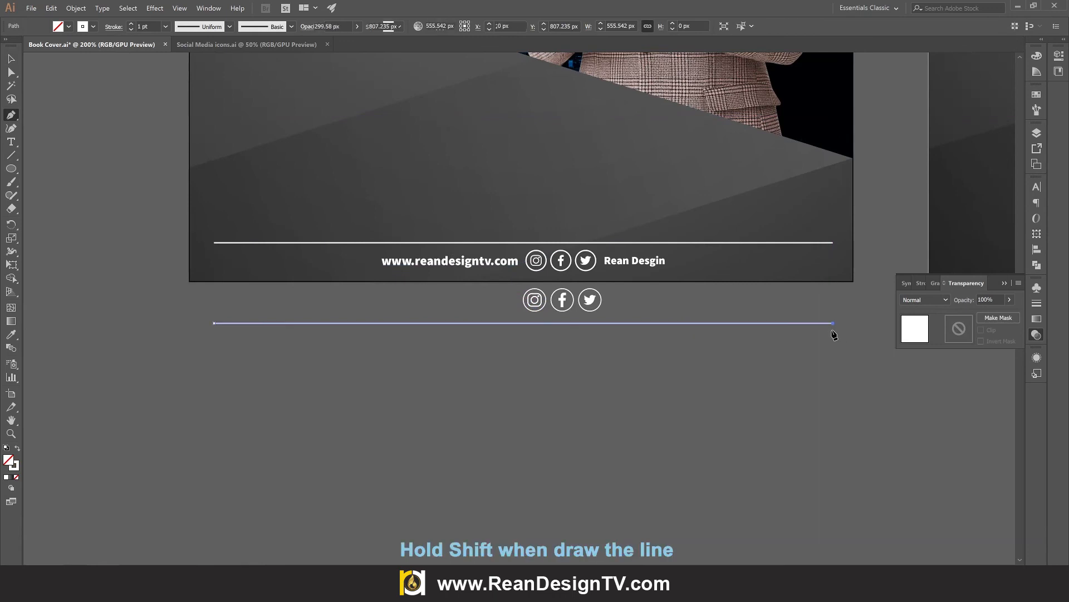
{"action": "key", "text": "v"}
{"action": "left_click", "coordinate": [254, 370]}
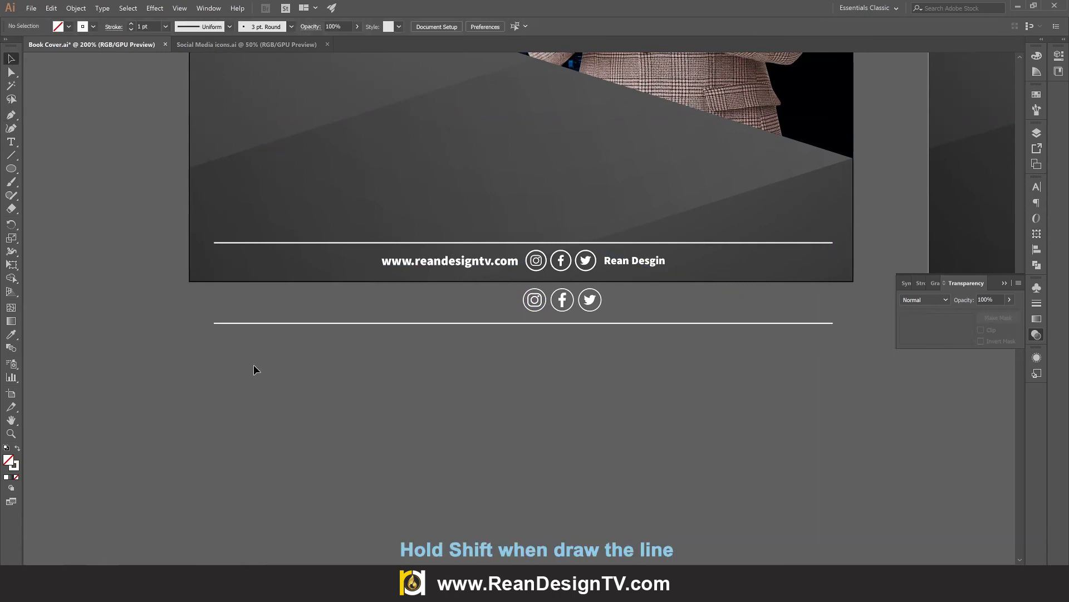
Set the stroke weight of the line below the loose icons to 2 pt.
{"action": "left_click", "coordinate": [282, 323]}
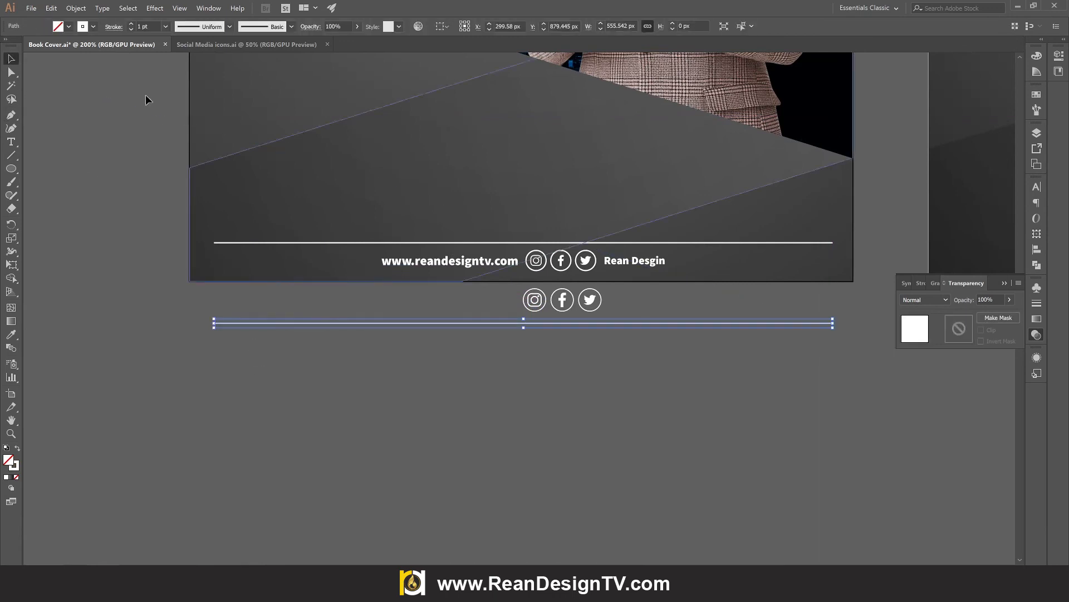
{"action": "left_click", "coordinate": [132, 24]}
{"action": "left_click", "coordinate": [273, 357]}
Copy the reference footer with its line, web address, social icons and Rean Desgin text to the same place on the new cover.
{"action": "key", "text": "ctrl+1"}
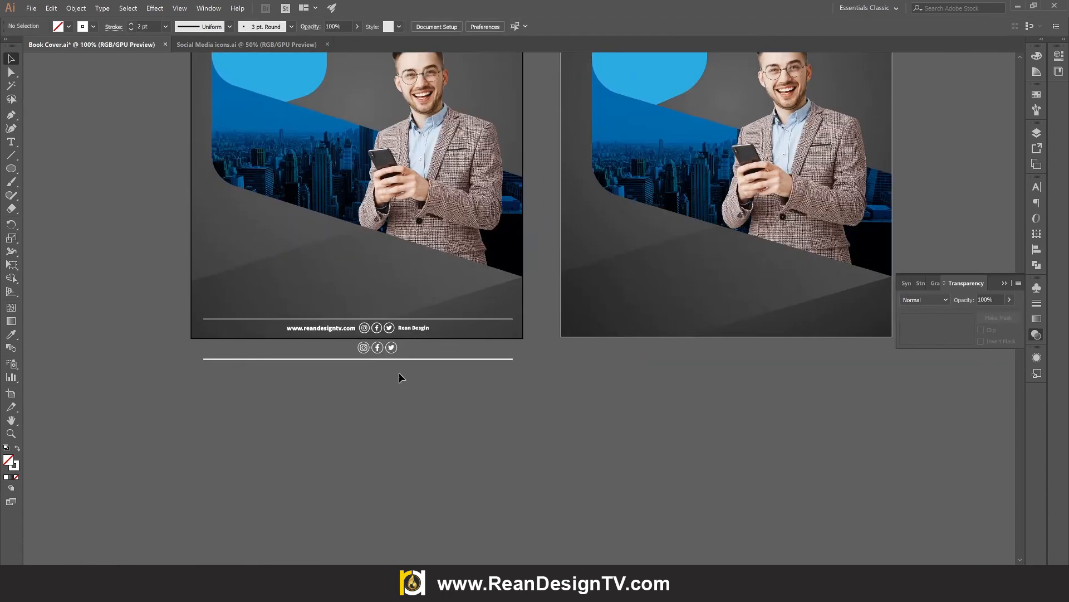
{"action": "left_click", "coordinate": [307, 336]}
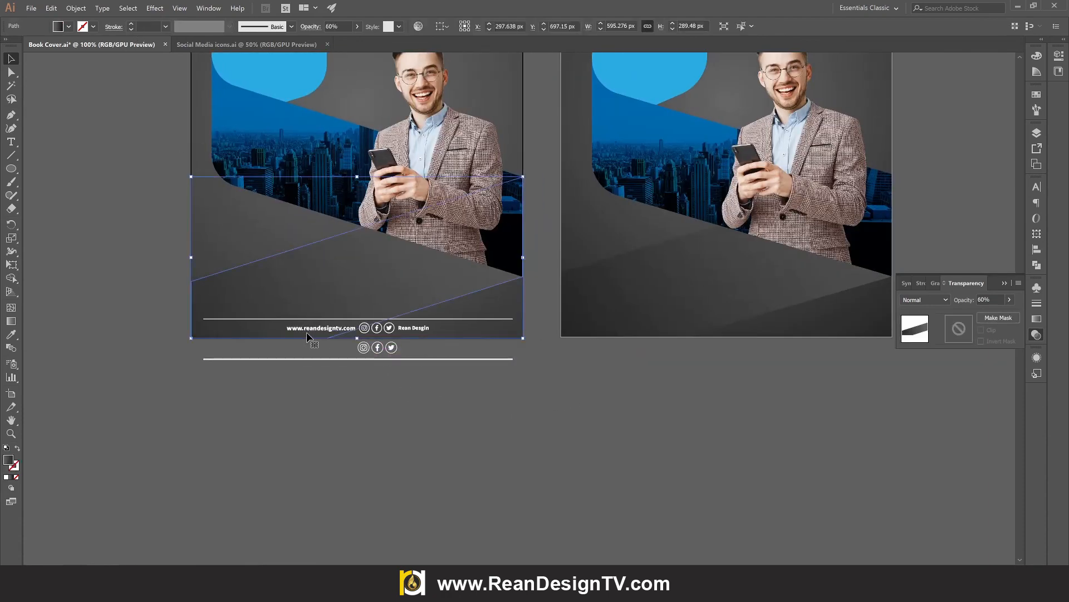
{"action": "left_click", "coordinate": [365, 329]}
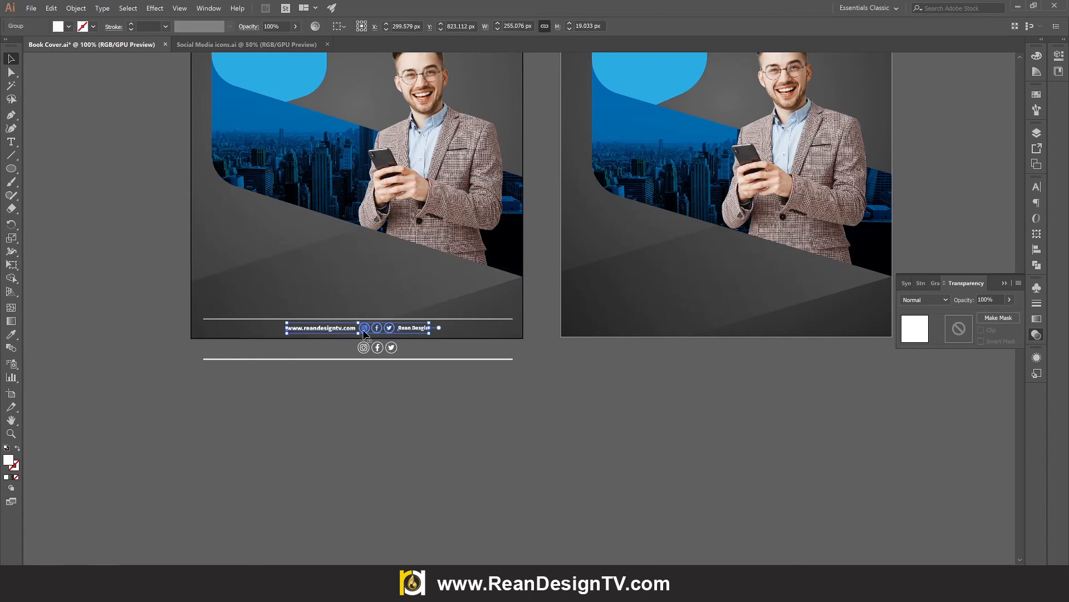
{"action": "left_click", "coordinate": [264, 319], "text": "shift"}
{"action": "left_click_drag", "start_coordinate": [339, 329], "coordinate": [707, 353]}
{"action": "left_click", "coordinate": [687, 392]}
Delete the loose social media icons and the line below the reference cover.
{"action": "left_click_drag", "start_coordinate": [703, 411], "coordinate": [585, 492]}
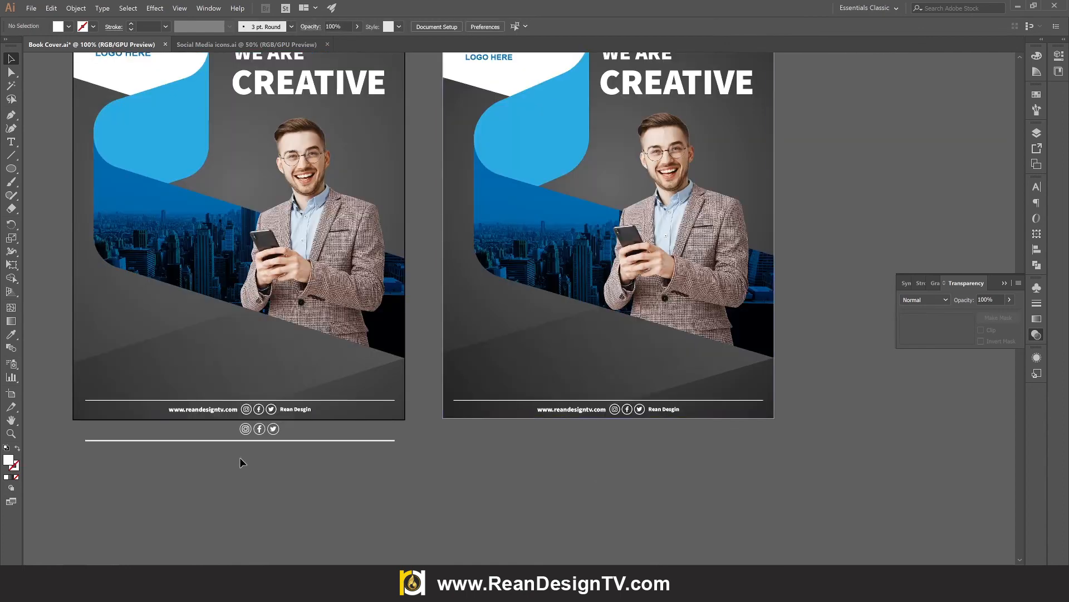
{"action": "left_click", "coordinate": [296, 429]}
{"action": "key", "text": "Delete"}
Bring the clipped city photo on the new cover to the front.
{"action": "scroll", "coordinate": [301, 425], "scroll_direction": "up", "scroll_amount": 2}
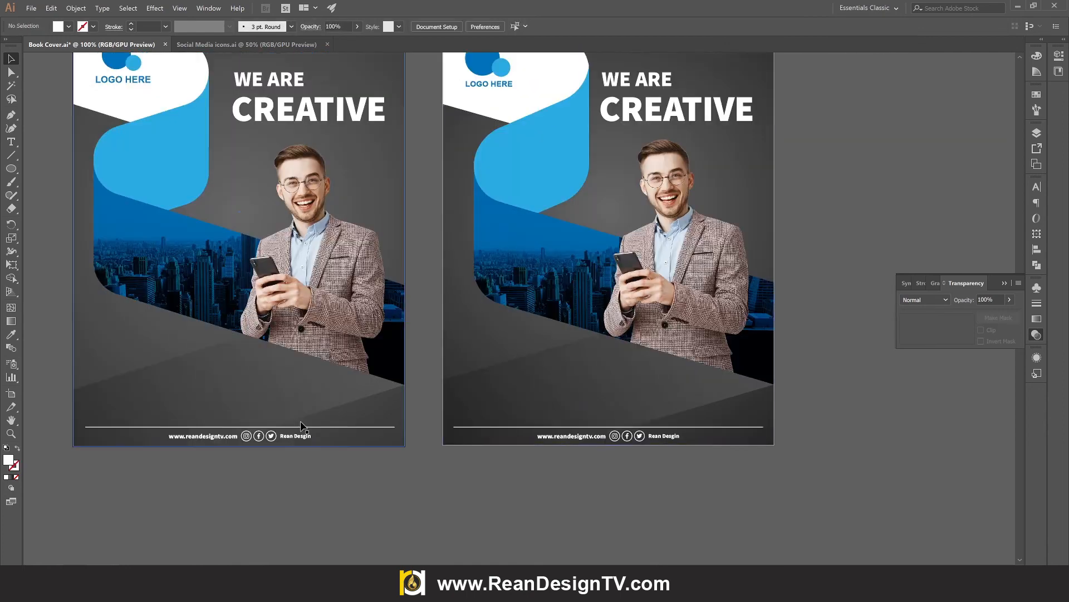
{"action": "scroll", "coordinate": [301, 426], "scroll_direction": "up", "scroll_amount": 5}
{"action": "left_click_drag", "start_coordinate": [525, 282], "coordinate": [561, 313]}
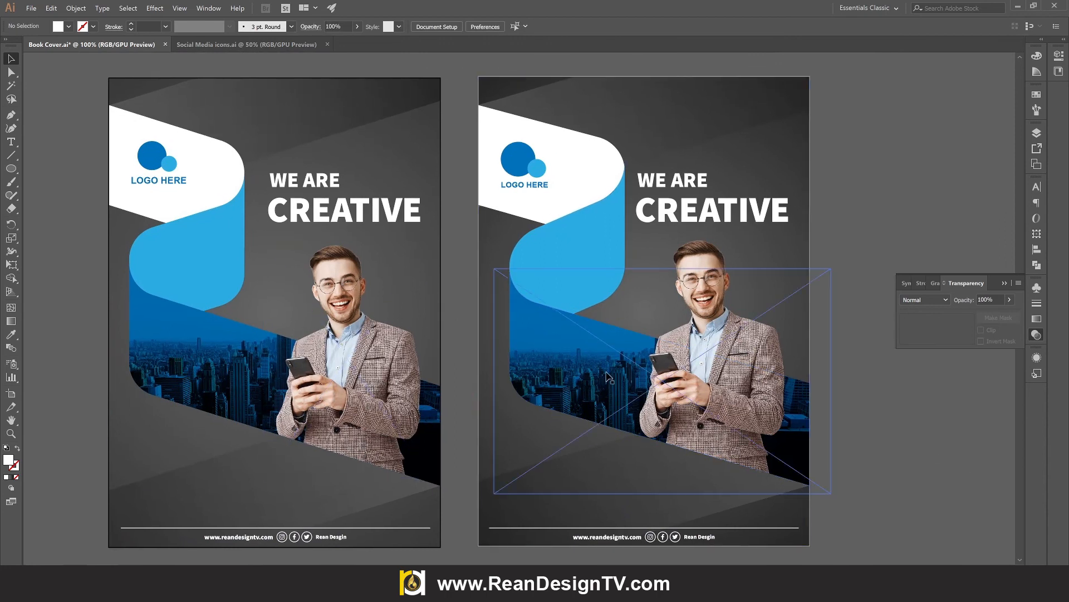
{"action": "left_click", "coordinate": [573, 361]}
{"action": "right_click", "coordinate": [542, 348]}
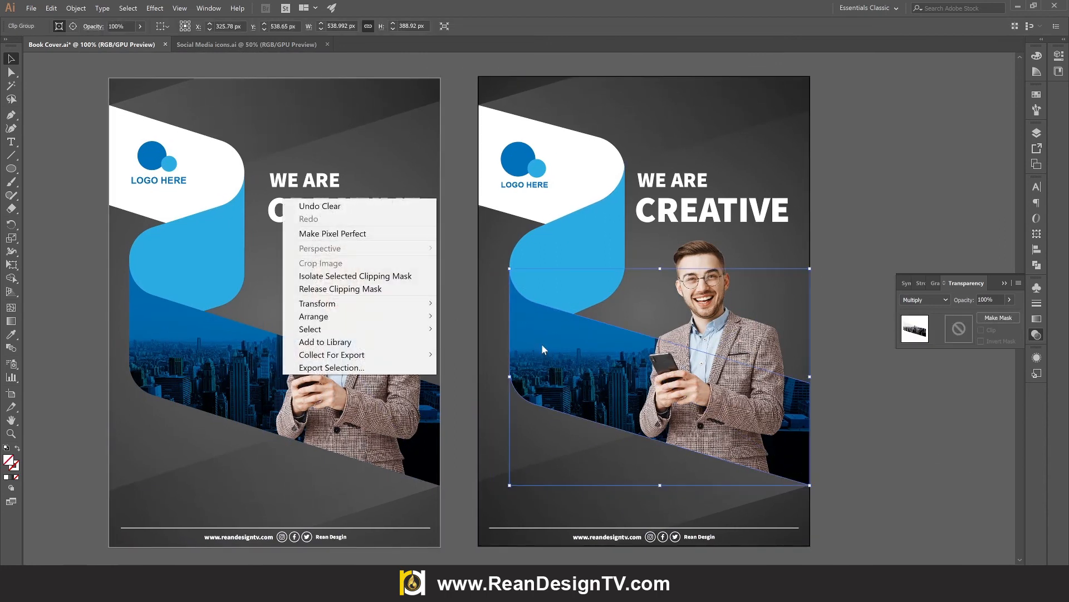
{"action": "mouse_move", "coordinate": [386, 312]}
{"action": "left_click", "coordinate": [477, 329]}
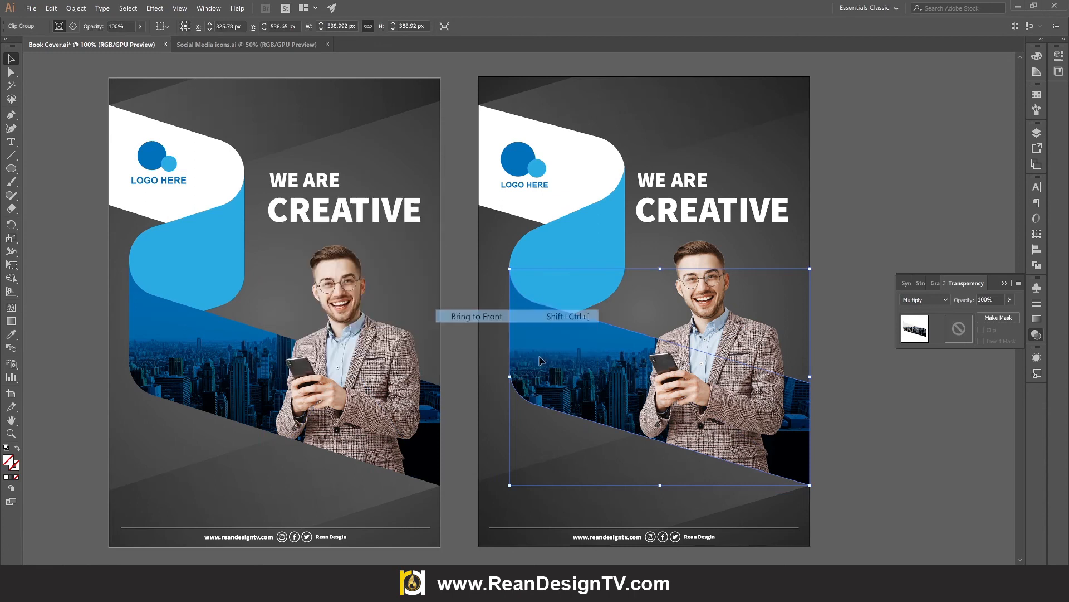
{"action": "left_click", "coordinate": [1015, 470]}
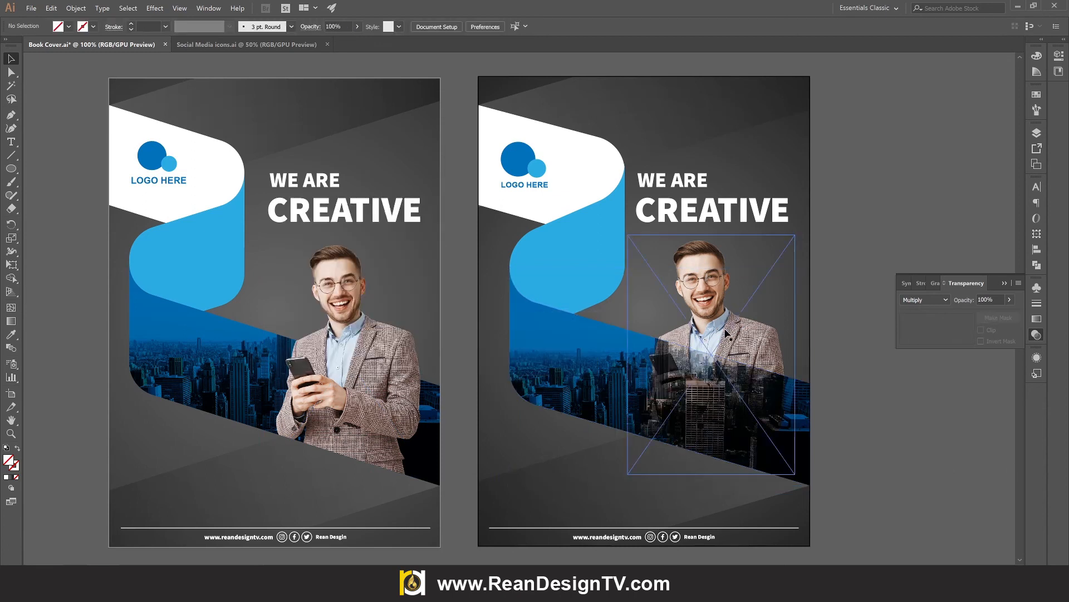
Enlarge the man's photo on the new cover to about 335 × 547 px.
{"action": "left_click", "coordinate": [646, 248]}
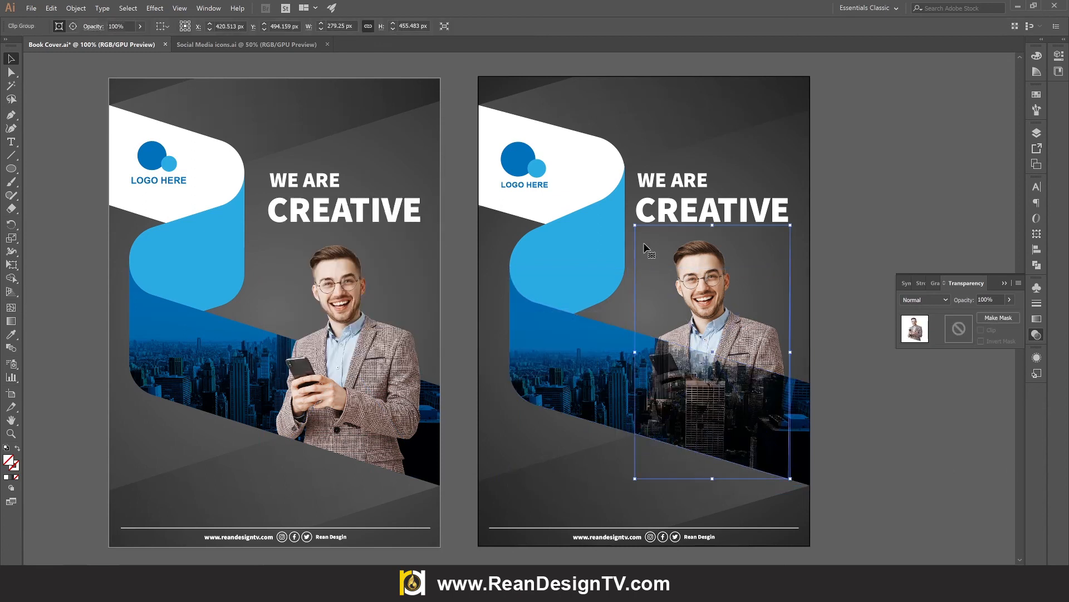
{"action": "left_click_drag", "start_coordinate": [635, 224], "coordinate": [615, 195]}
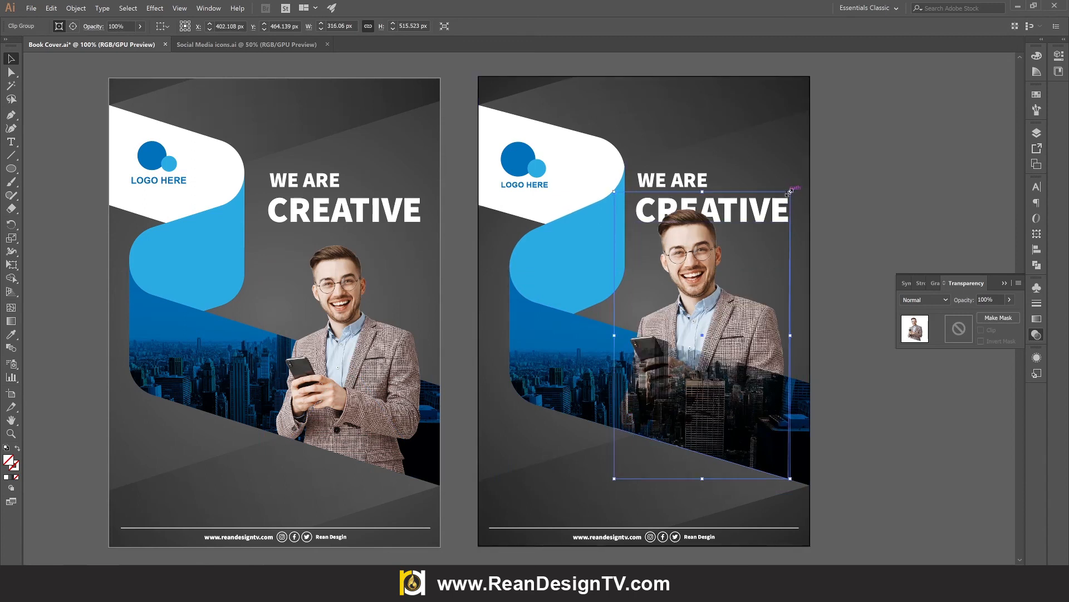
{"action": "mouse_move", "coordinate": [790, 192]}
{"action": "left_mouse_down"}
{"action": "mouse_move", "coordinate": [813, 194]}
{"action": "mouse_move", "coordinate": [801, 175]}
{"action": "left_mouse_up"}
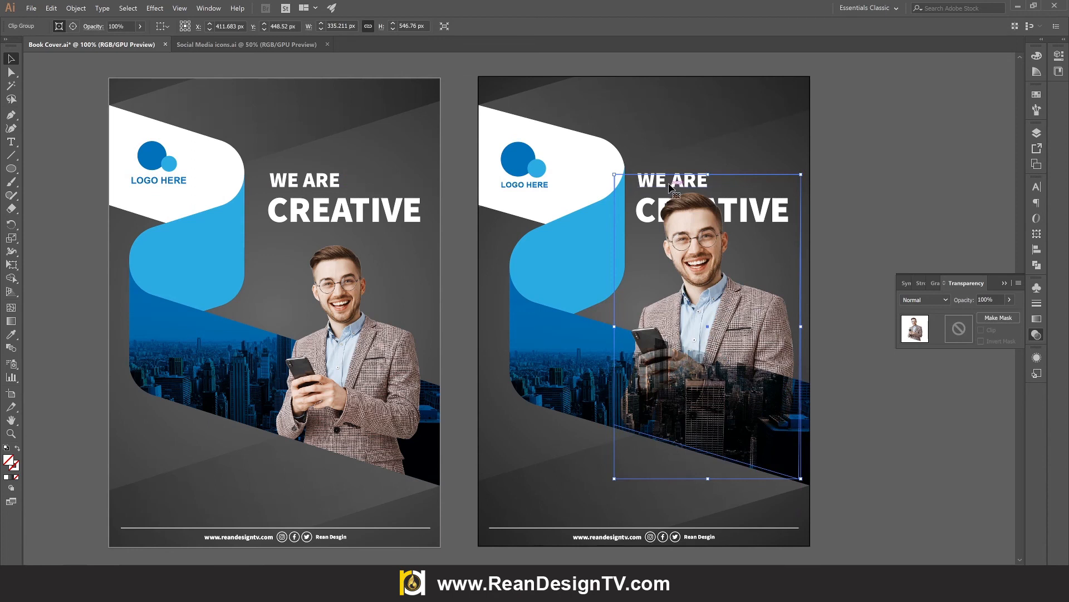
{"action": "left_click", "coordinate": [885, 127]}
Move the WE ARE CREATIVE headline on the new cover up a little and scale it to about 283 × 114 px.
{"action": "left_click", "coordinate": [685, 176]}
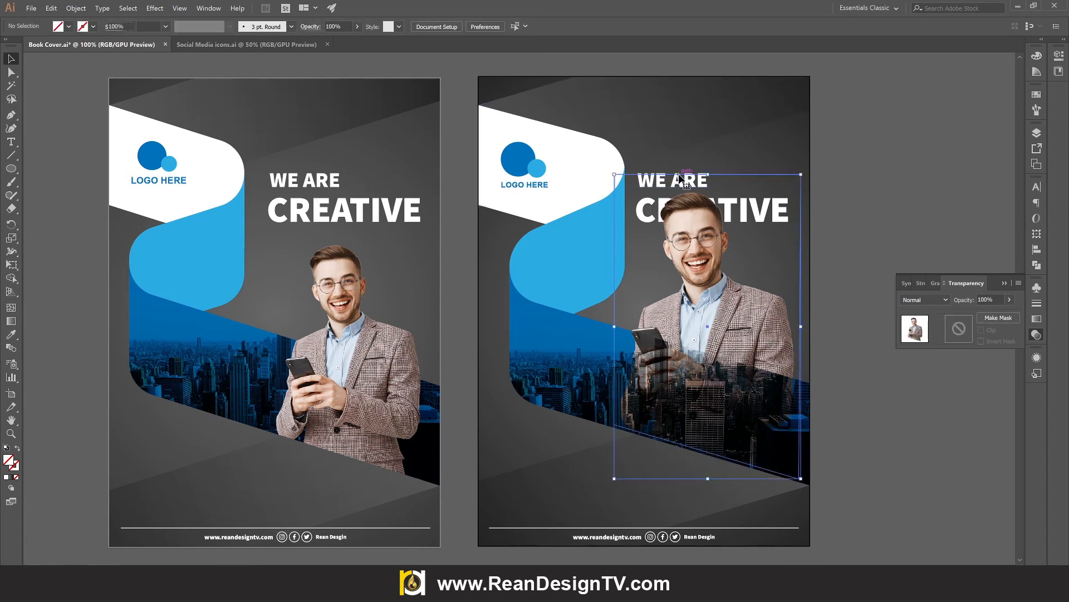
{"action": "left_click", "coordinate": [658, 182]}
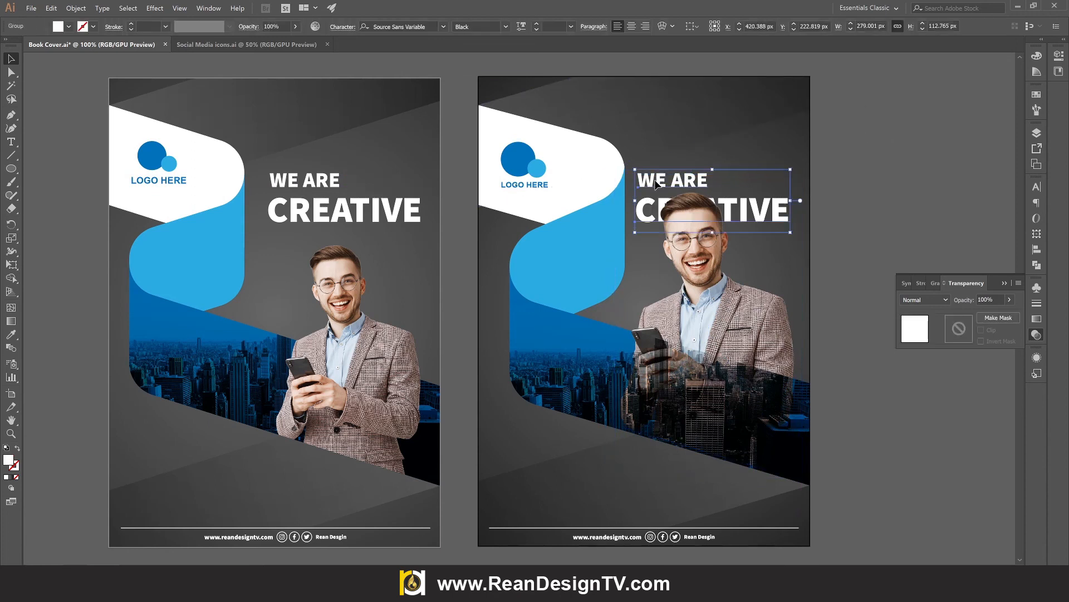
{"action": "left_click_drag", "start_coordinate": [657, 183], "coordinate": [691, 164]}
{"action": "left_click_drag", "start_coordinate": [791, 161], "coordinate": [798, 161]}
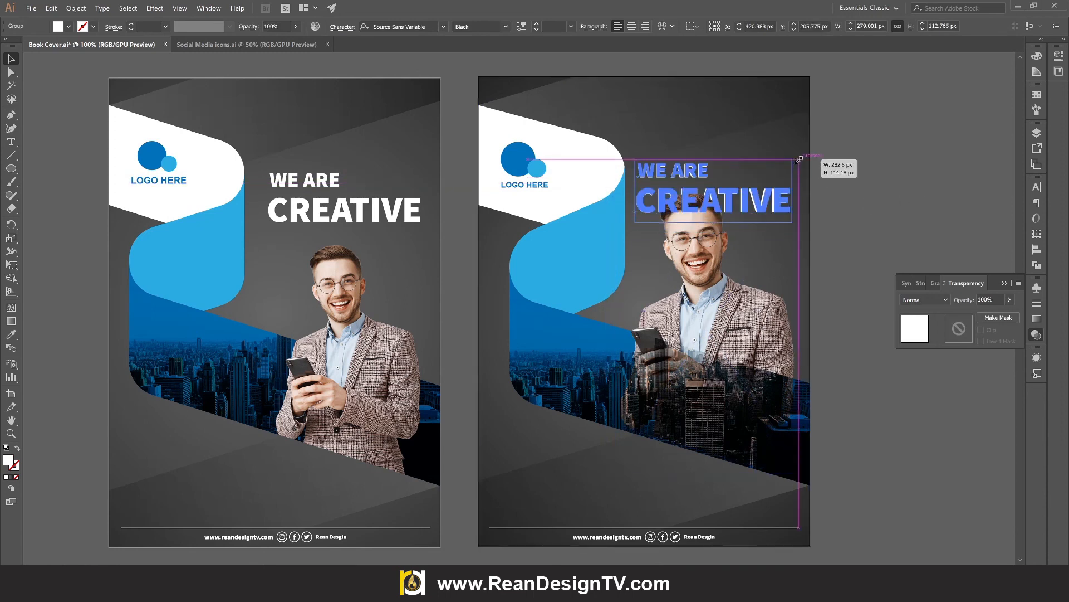
{"action": "left_click", "coordinate": [847, 267]}
Nudge the man's photo on the new cover down slightly.
{"action": "left_click", "coordinate": [727, 301]}
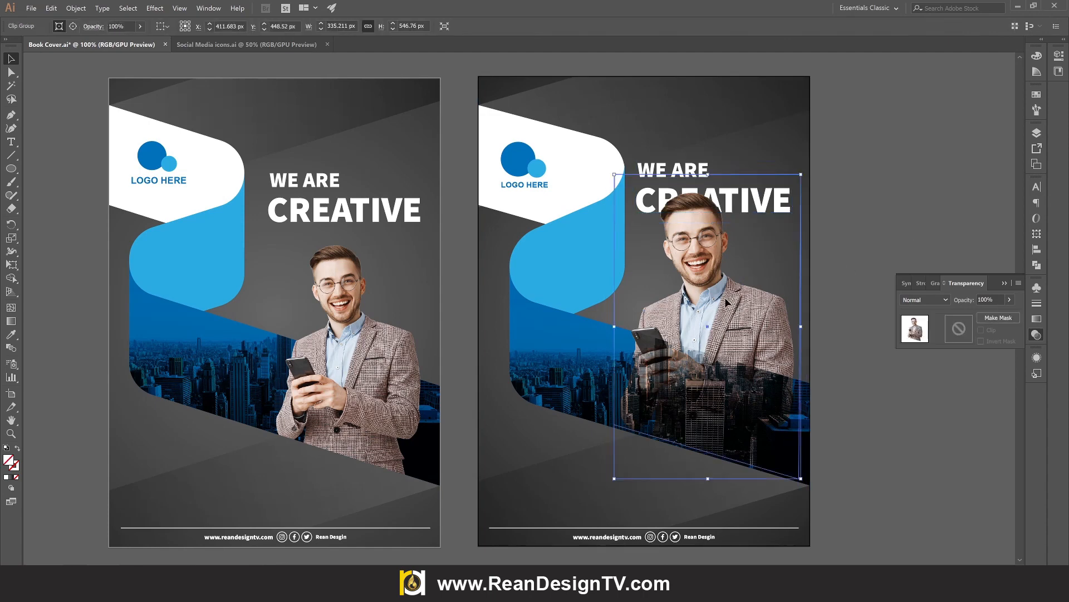
{"action": "key", "text": "Down"}
{"action": "key", "text": "Down"}
{"action": "key", "text": "Down"}
{"action": "key", "text": "Down"}
{"action": "key", "text": "Down"}
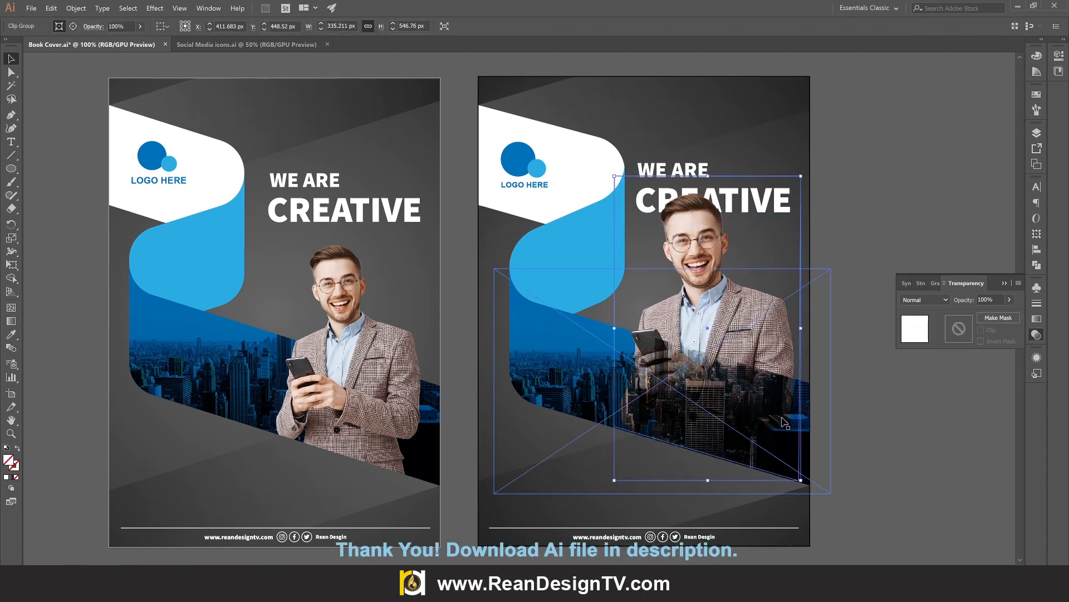
{"action": "left_click", "coordinate": [836, 212]}
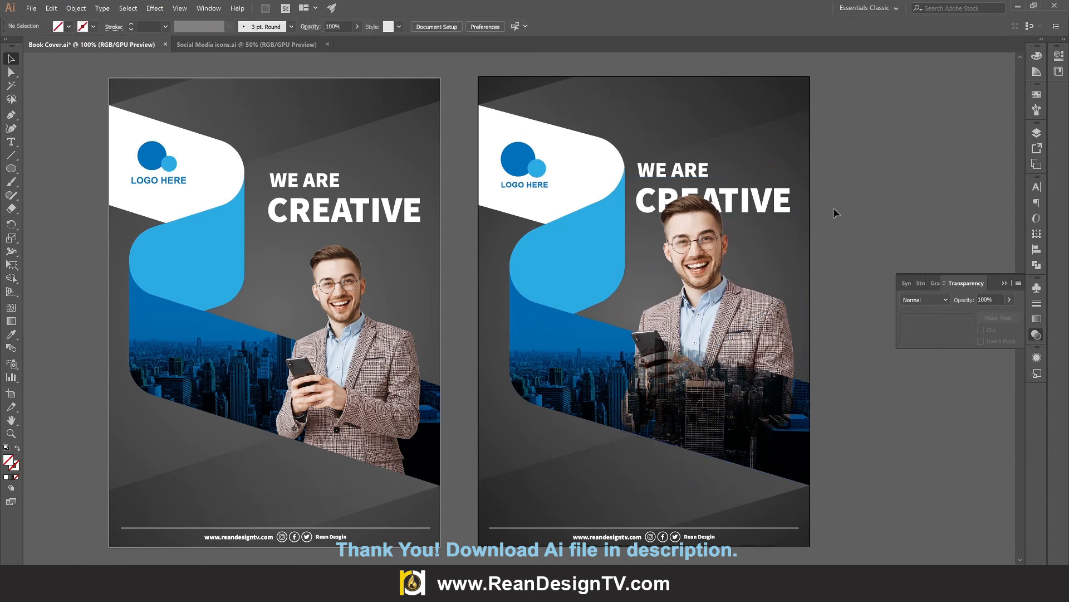
Move the headline on the new cover slightly further up above the man's head.
{"action": "left_click", "coordinate": [675, 168]}
{"action": "left_click_drag", "start_coordinate": [674, 162], "coordinate": [674, 155]}
{"action": "left_click", "coordinate": [893, 192]}
Compare the two finished covers side by side and collapse the floating Transparency panel.
{"action": "scroll", "coordinate": [892, 191], "scroll_direction": "down", "scroll_amount": 1}
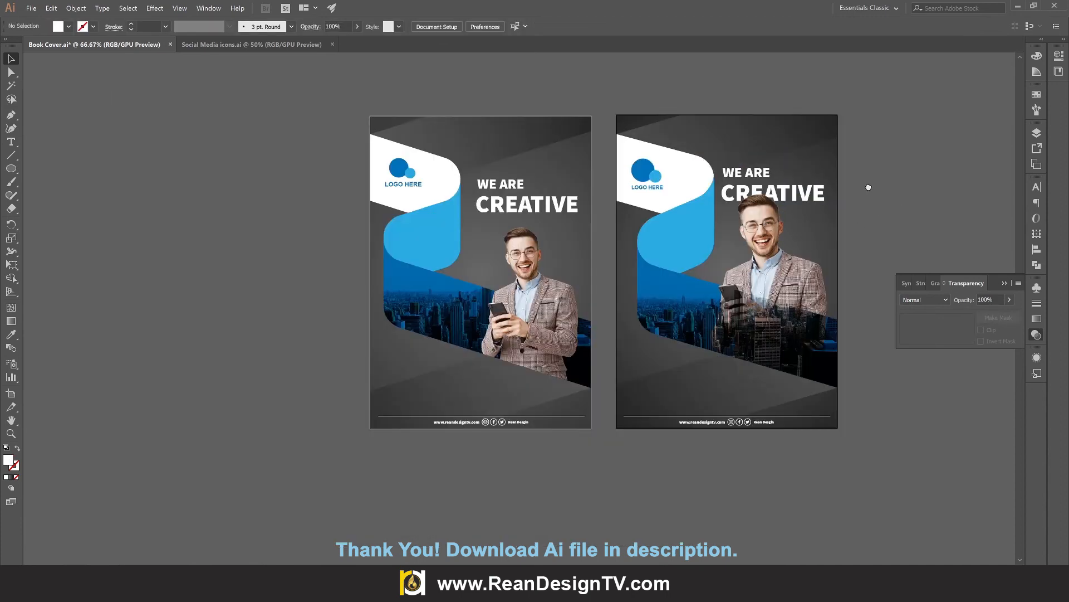
{"action": "left_click_drag", "start_coordinate": [871, 187], "coordinate": [778, 224]}
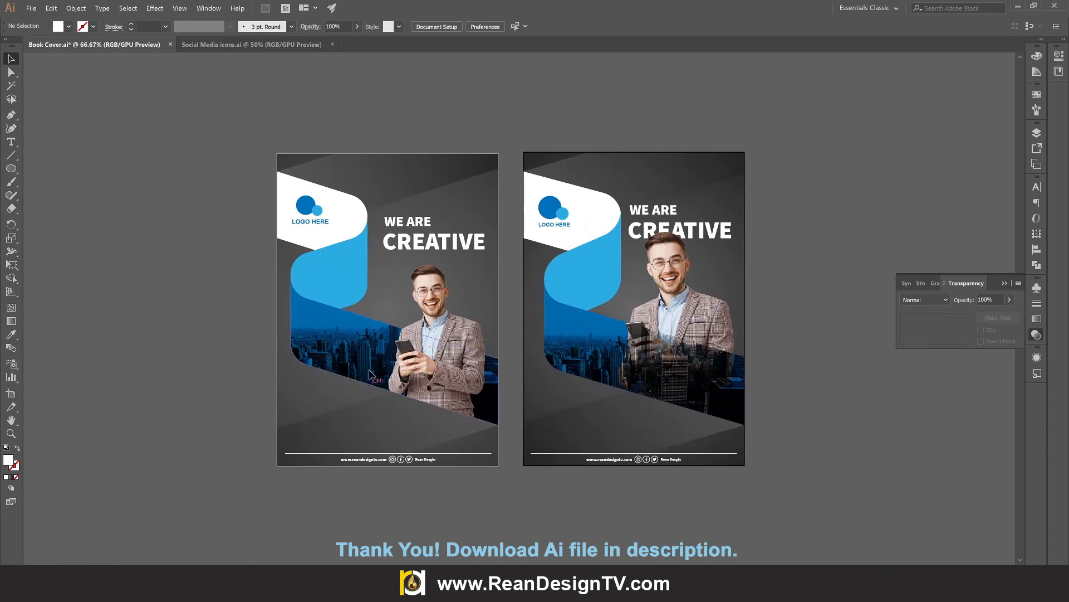
{"action": "scroll", "coordinate": [571, 351], "scroll_direction": "up", "scroll_amount": 1}
{"action": "scroll", "coordinate": [540, 359], "scroll_direction": "up", "scroll_amount": 1}
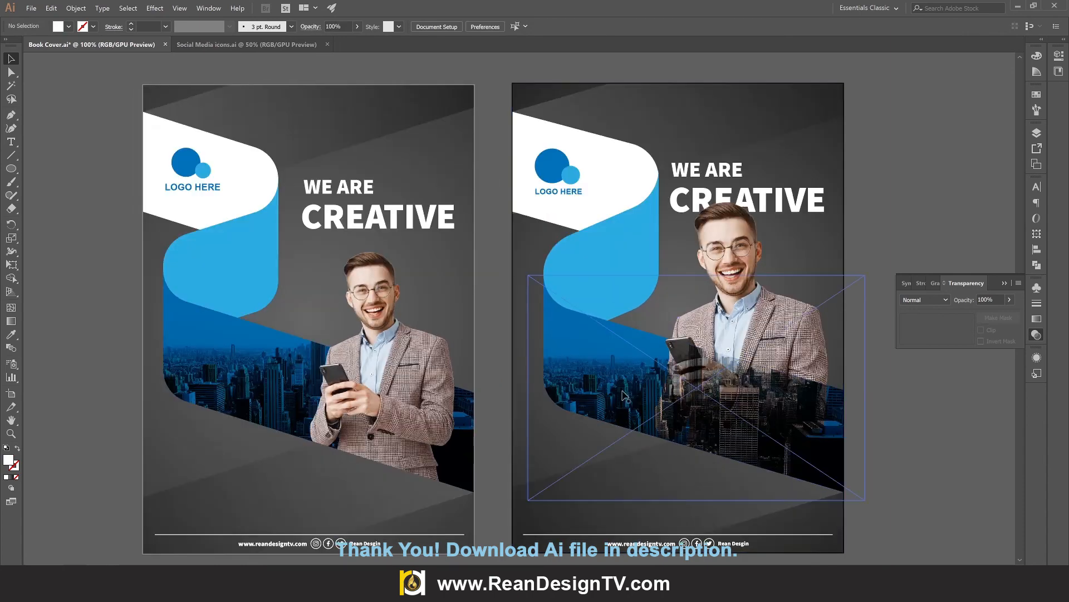
{"action": "left_click", "coordinate": [1005, 283]}
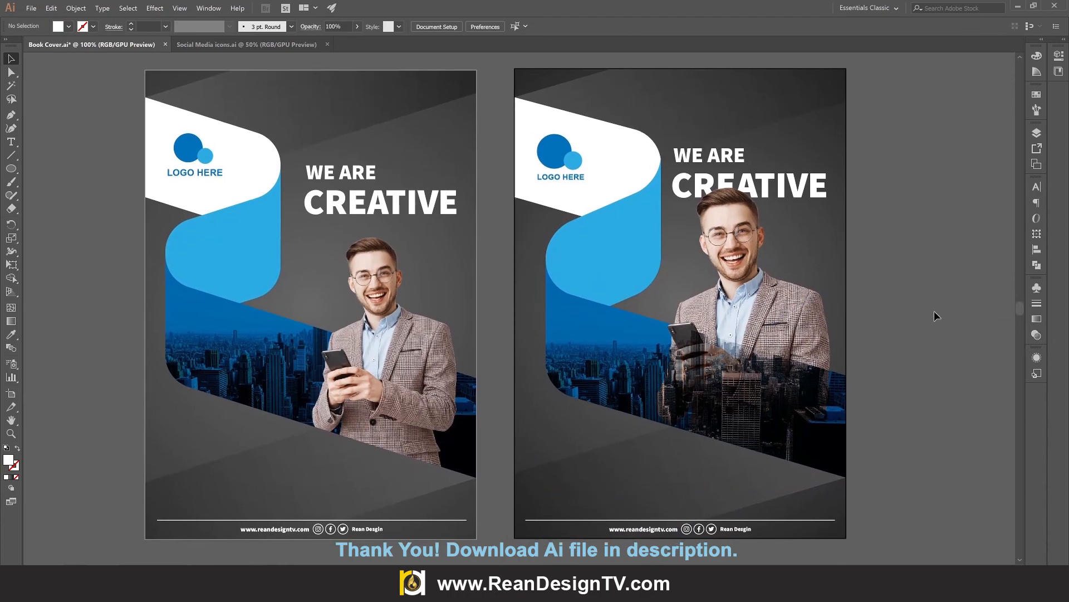